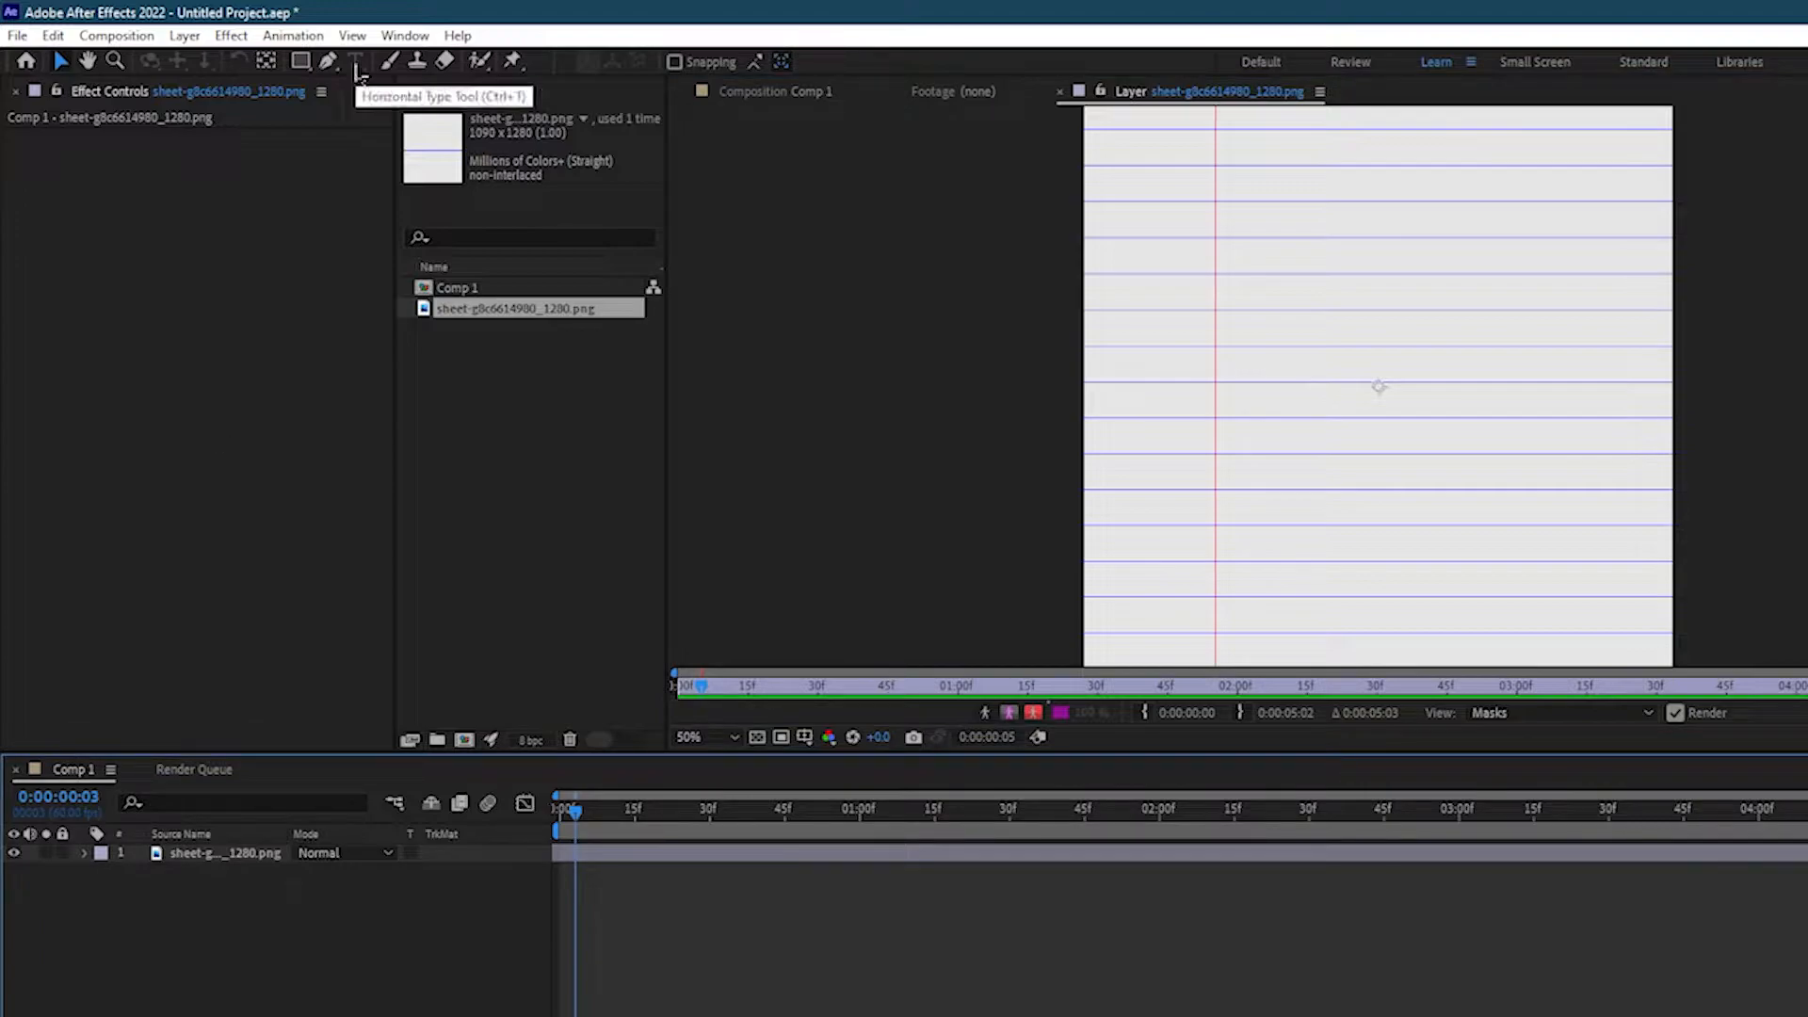
# Add an empty text layer to the composition and widen the lined-paper image to cover the black area.
pyautogui.rightClick(633, 920)
pyautogui.moveTo(675, 537)
pyautogui.click(942, 560)
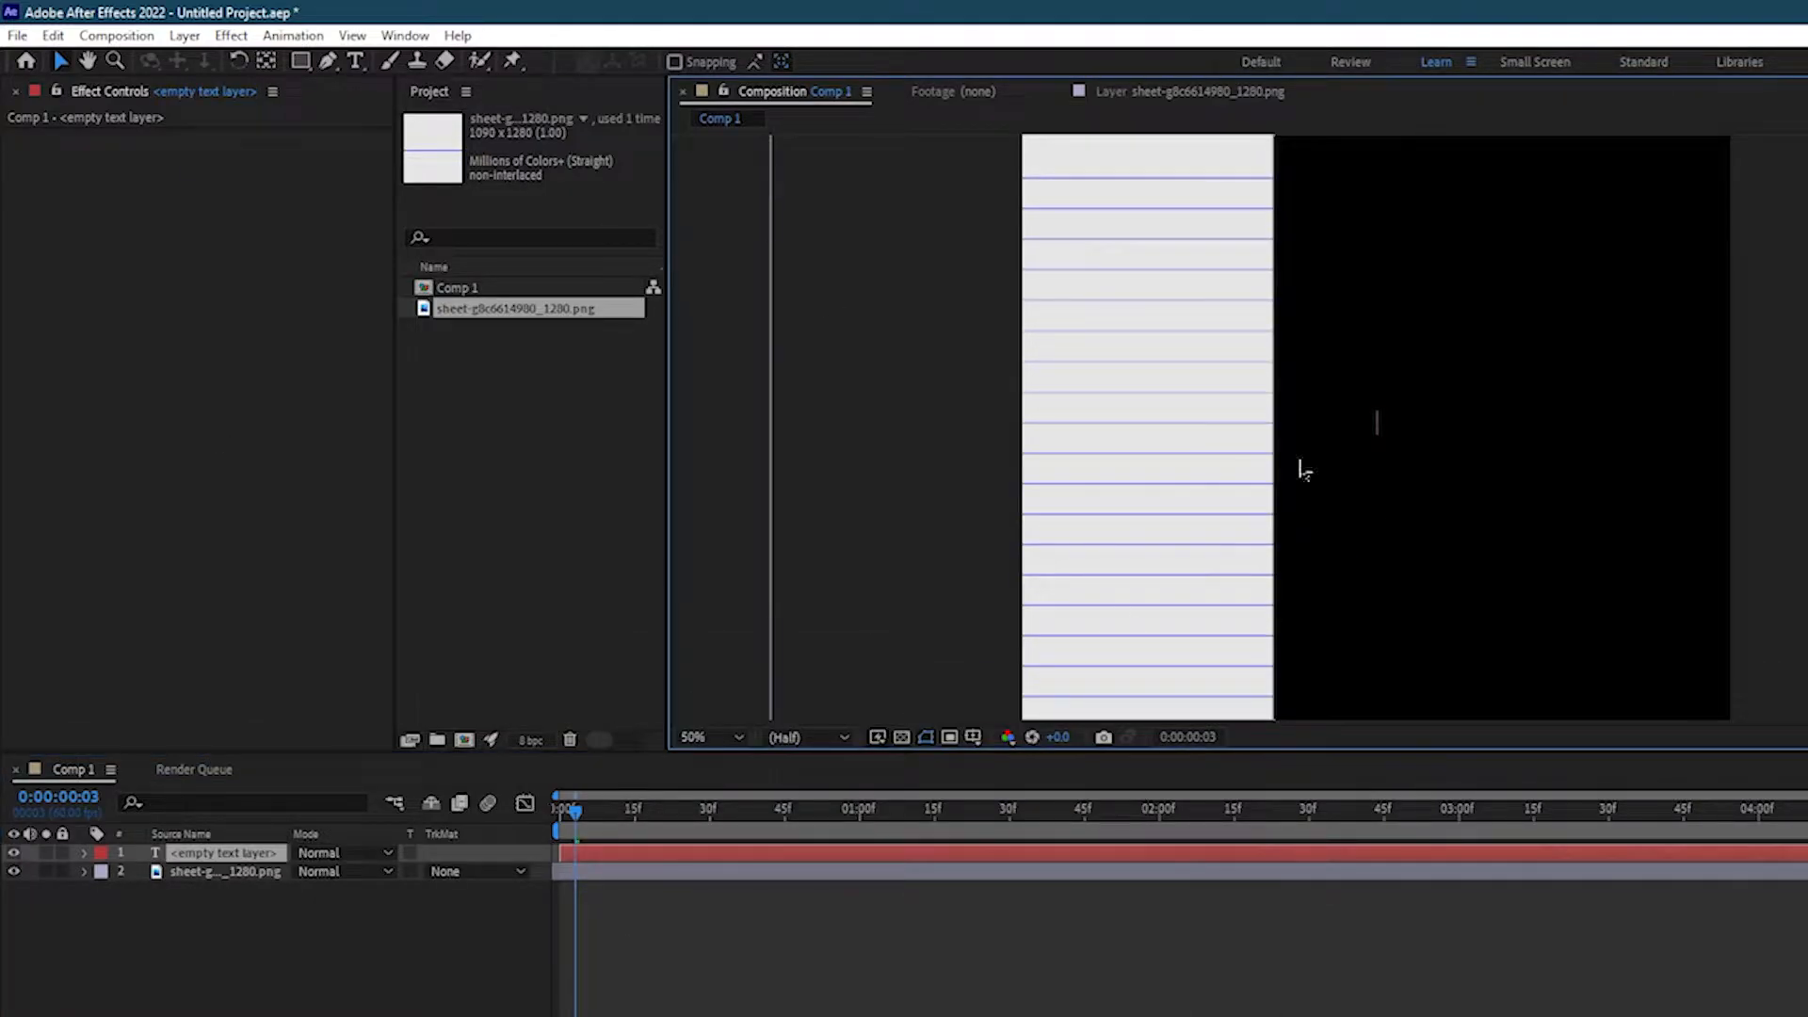
pyautogui.moveTo(1253, 454); pyautogui.dragTo(1739, 437)
pyautogui.doubleClick(237, 855)
pyautogui.write('Thi')
pyautogui.press('BackSpace')
pyautogui.press('BackSpace')
pyautogui.press('BackSpace')
# Try out the sample text "THis is TeXt!!1!!" on the lined page and erase it.
pyautogui.click(1800, 511)
pyautogui.click(798, 712)
pyautogui.click(1259, 444)
pyautogui.write('THis is TeXt!!1!!')
pyautogui.press('BackSpace')
pyautogui.press('BackSpace')
pyautogui.press('BackSpace')
pyautogui.press('BackSpace')
pyautogui.press('BackSpace')
pyautogui.press('BackSpace')
pyautogui.press('BackSpace')
pyautogui.press('BackSpace')
pyautogui.press('BackSpace')
pyautogui.press('BackSpace')
pyautogui.press('BackSpace')
pyautogui.press('BackSpace')
pyautogui.press('BackSpace')
pyautogui.press('BackSpace')
pyautogui.press('BackSpace')
pyautogui.press('BackSpace')
pyautogui.press('BackSpace')
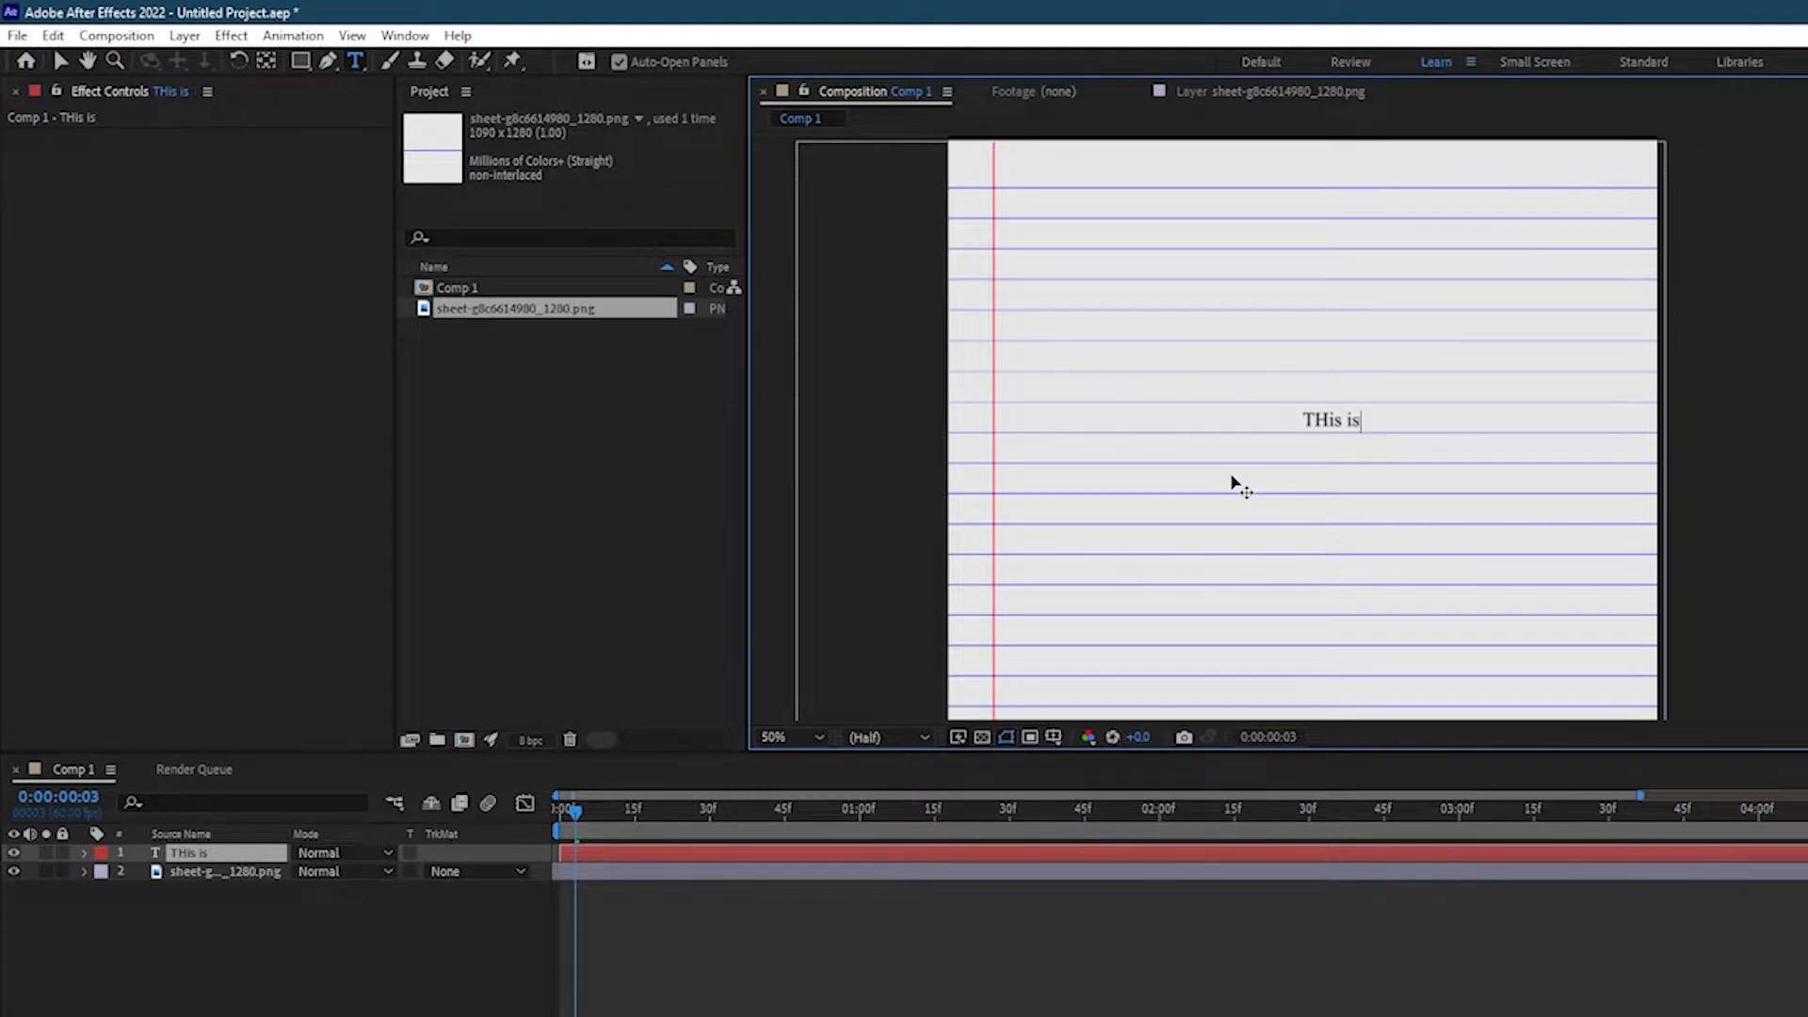
# Try out the sample text "This is a silly font mwahahahahahaha" on the lined page and erase it.
pyautogui.write('This is a silly font mwahahahahahaha')
pyautogui.press('BackSpace')
pyautogui.press('BackSpace')
pyautogui.press('BackSpace')
pyautogui.press('BackSpace')
pyautogui.press('BackSpace')
pyautogui.press('BackSpace')
pyautogui.press('BackSpace')
pyautogui.press('BackSpace')
pyautogui.press('BackSpace')
pyautogui.press('BackSpace')
pyautogui.press('BackSpace')
pyautogui.press('BackSpace')
pyautogui.press('BackSpace')
pyautogui.press('BackSpace')
pyautogui.press('BackSpace')
pyautogui.press('BackSpace')
pyautogui.press('BackSpace')
pyautogui.press('BackSpace')
pyautogui.press('BackSpace')
pyautogui.press('BackSpace')
# Switch to a handwriting-style font, test it with the start of "Text in this font appears to be wr", and clear the sample text.
pyautogui.scroll(15, 1768, 301)
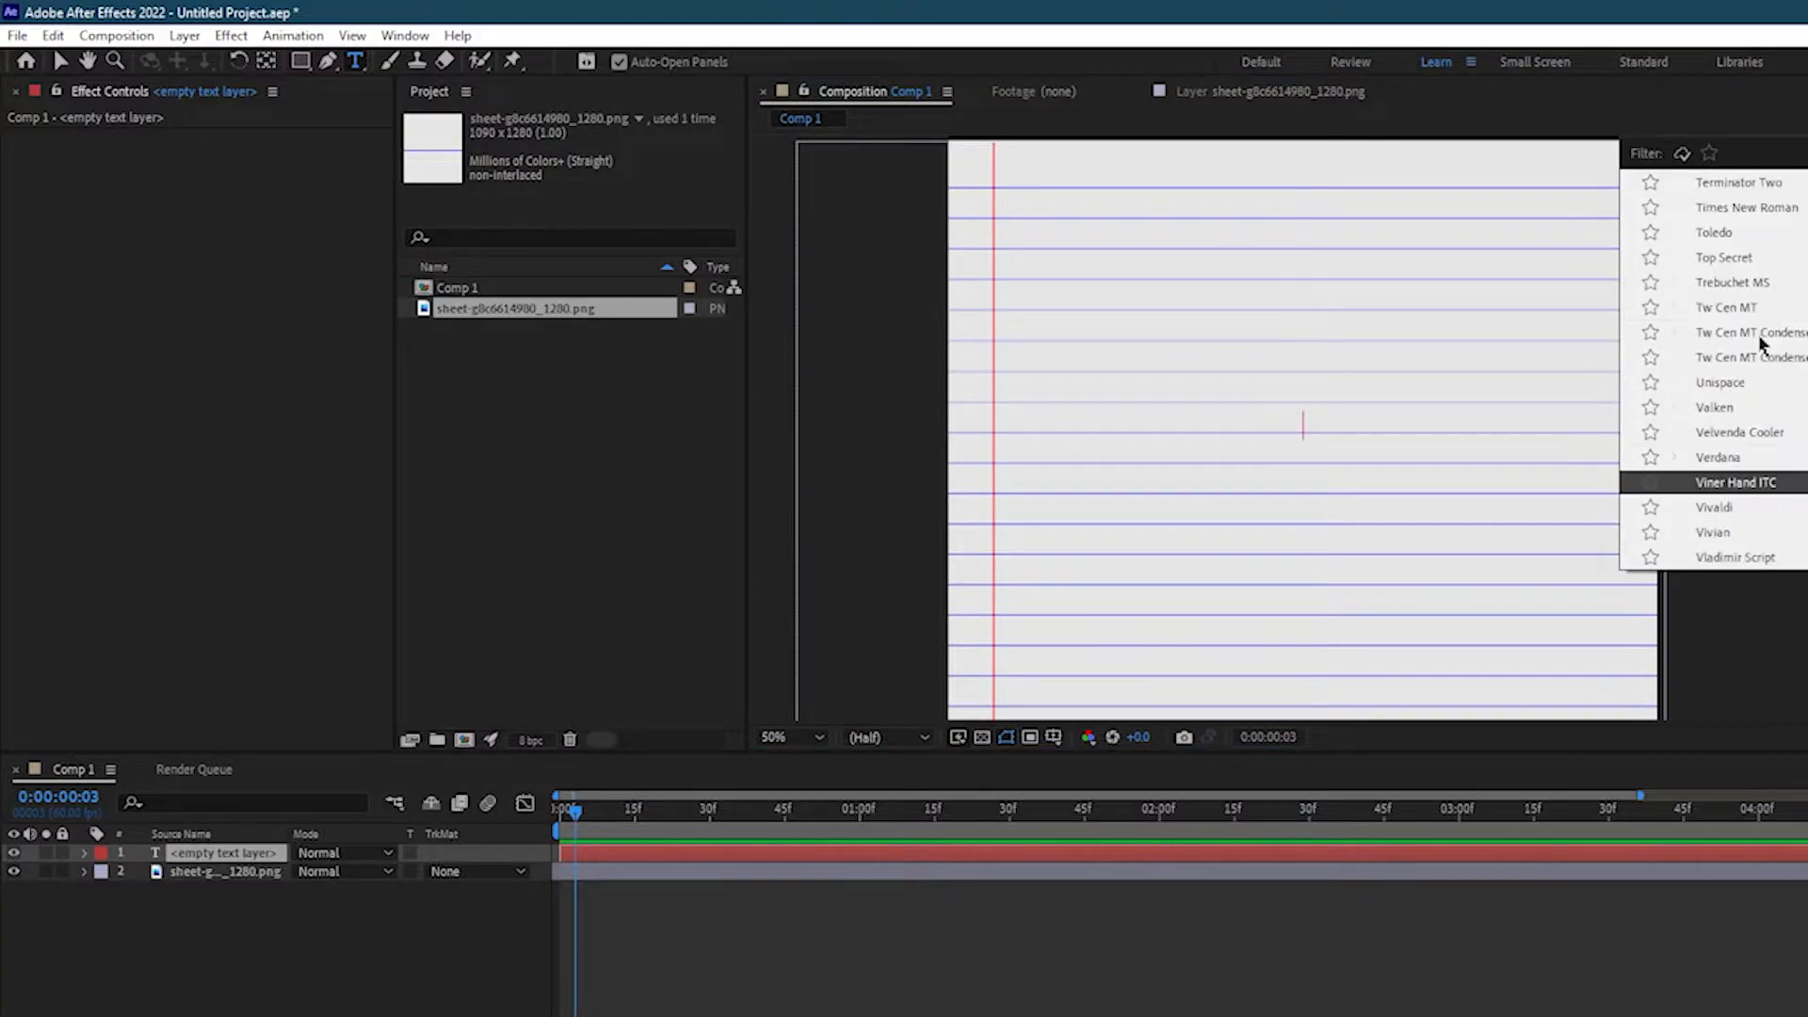
pyautogui.click(1693, 307)
pyautogui.write('Text in this font appears to be wr')
pyautogui.press('BackSpace')
pyautogui.press('BackSpace')
pyautogui.press('BackSpace')
pyautogui.press('BackSpace')
pyautogui.press('BackSpace')
pyautogui.press('BackSpace')
pyautogui.press('BackSpace')
pyautogui.press('BackSpace')
pyautogui.press('BackSpace')
pyautogui.press('BackSpace')
pyautogui.press('BackSpace')
pyautogui.press('BackSpace')
pyautogui.press('BackSpace')
pyautogui.press('BackSpace')
pyautogui.press('BackSpace')
pyautogui.press('BackSpace')
pyautogui.press('BackSpace')
pyautogui.press('BackSpace')
pyautogui.press('BackSpace')
pyautogui.press('BackSpace')
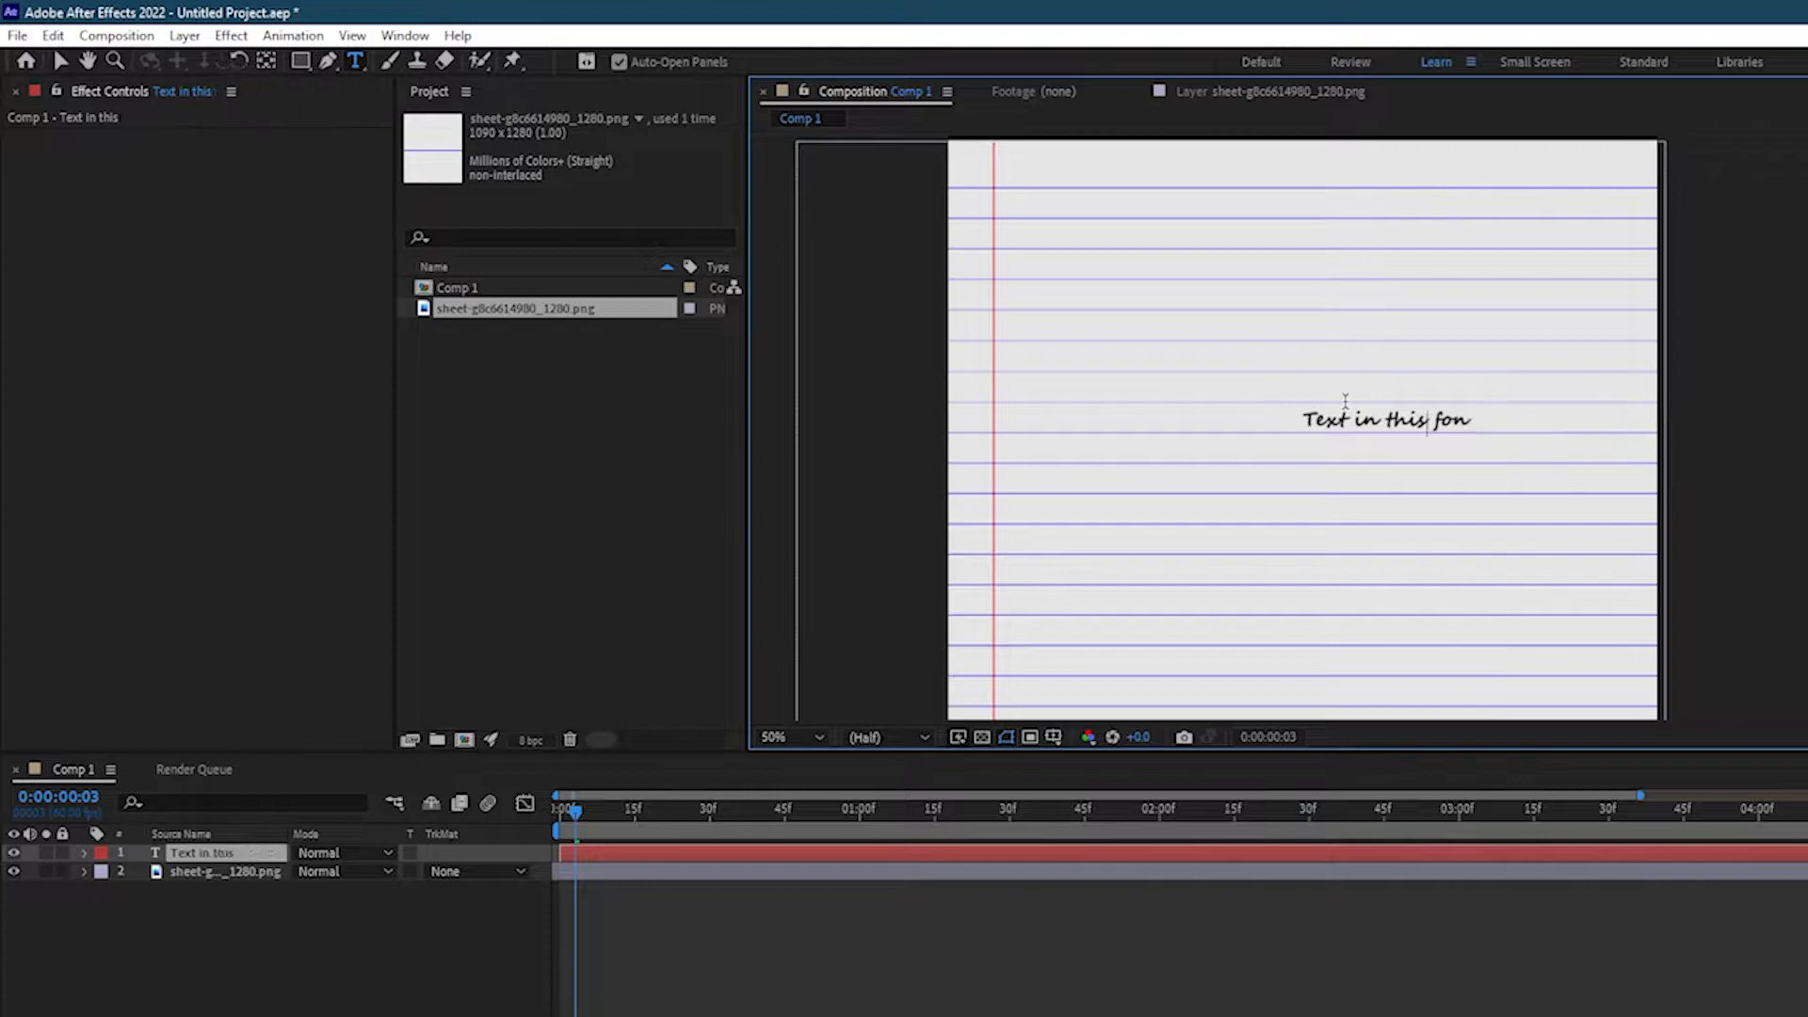
# Add a new text layer reading "Filler text here..." around the middle of the lined page.
pyautogui.click(85, 852)
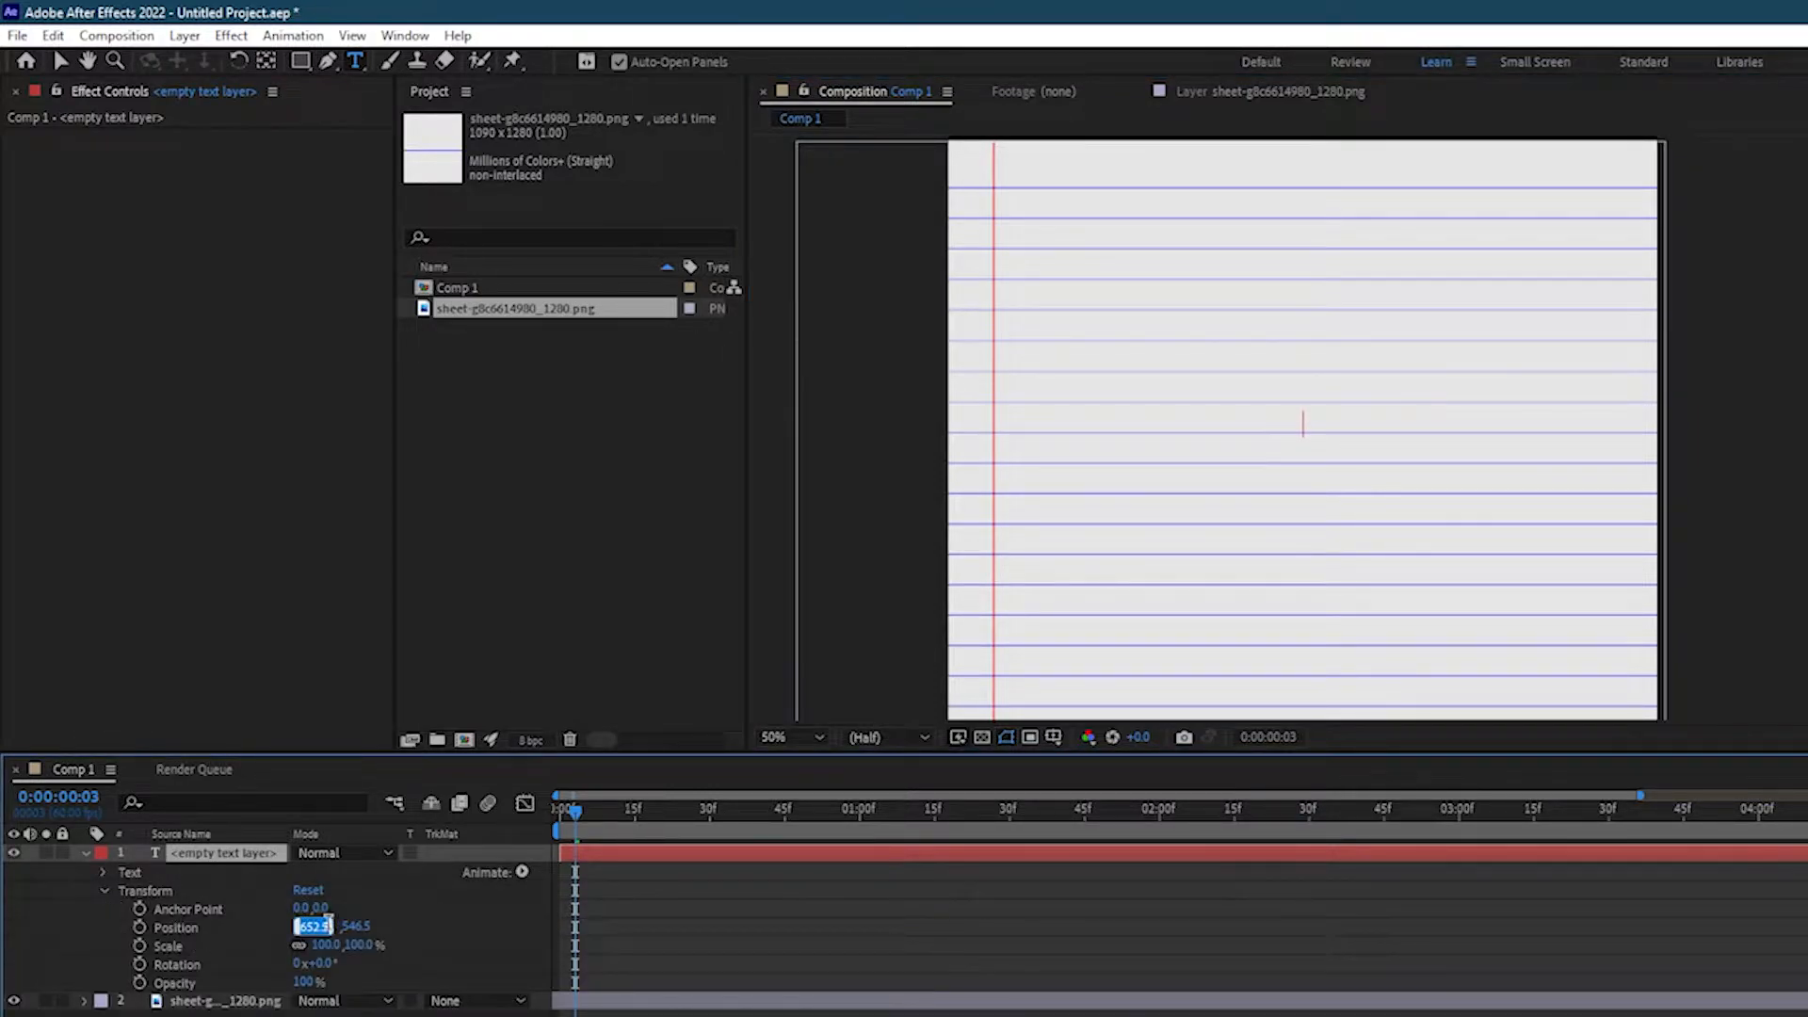
pyautogui.press('Return')
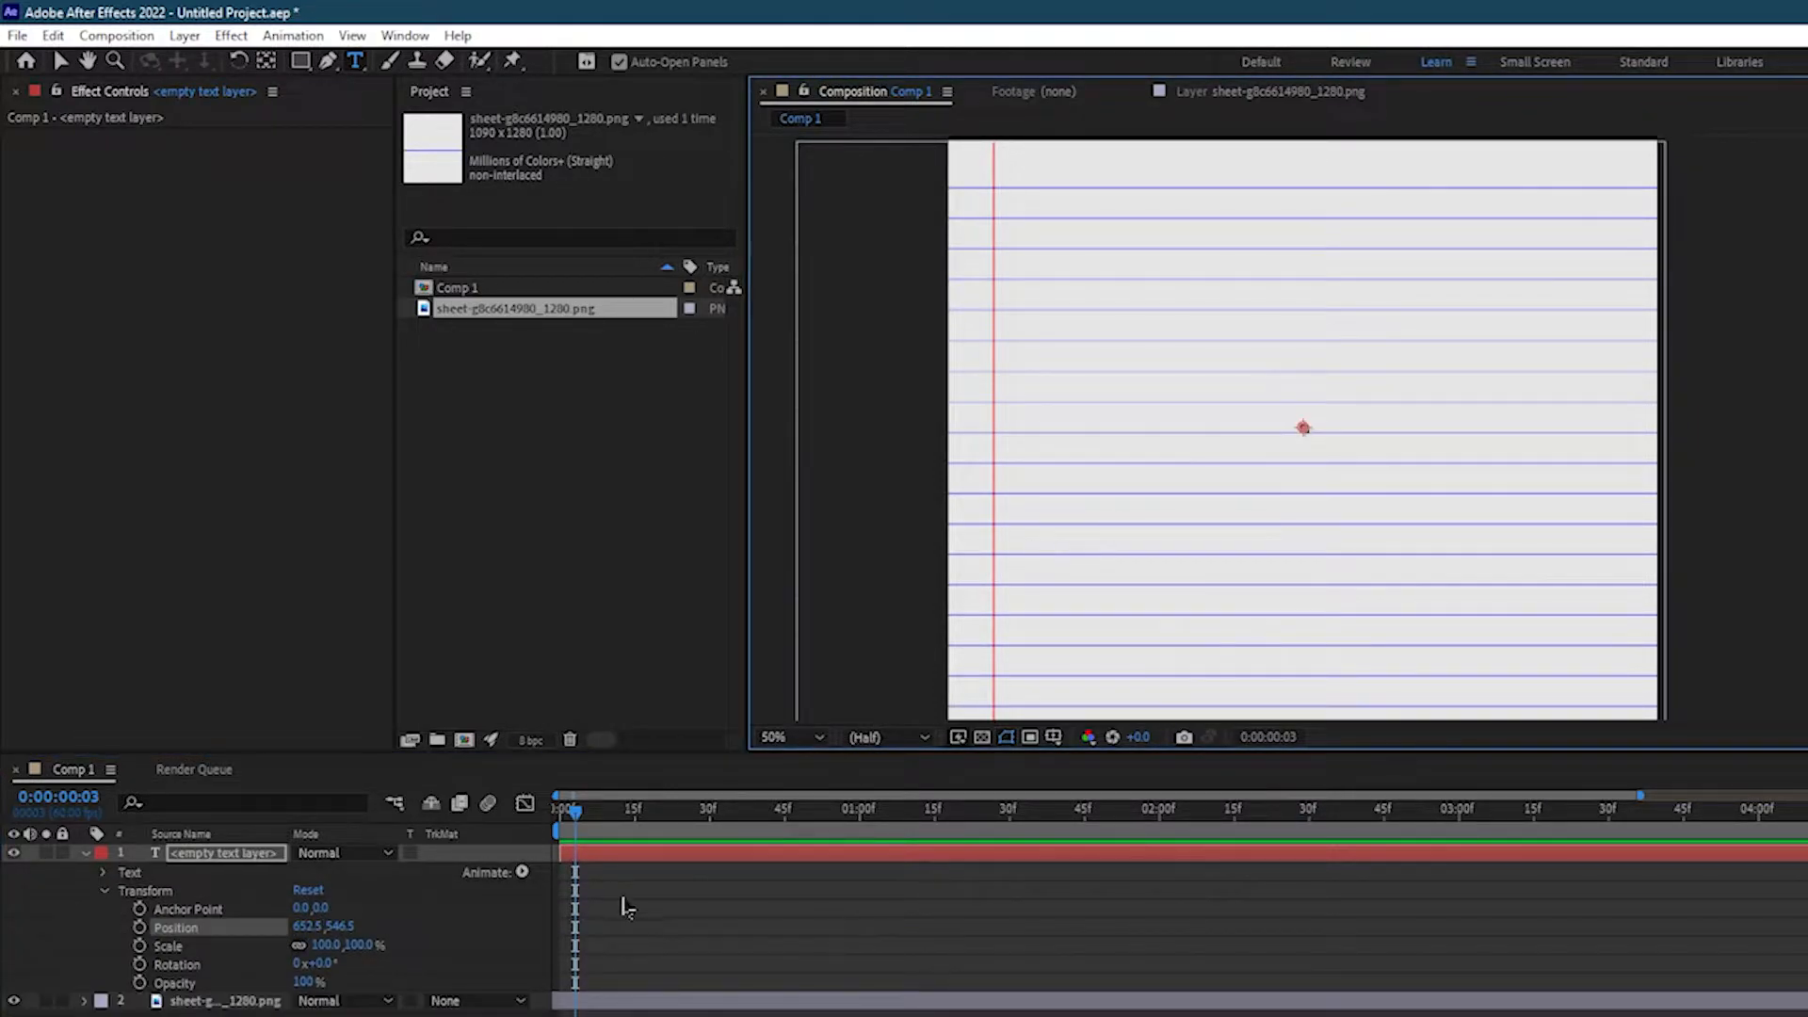
pyautogui.click(1300, 424)
pyautogui.write('F')
pyautogui.moveTo(1293, 414); pyautogui.dragTo(1499, 422)
# Delete the leftover empty text layer beneath the filler text layer.
pyautogui.rightClick(175, 883)
pyautogui.rightClick(256, 873)
pyautogui.click(205, 876)
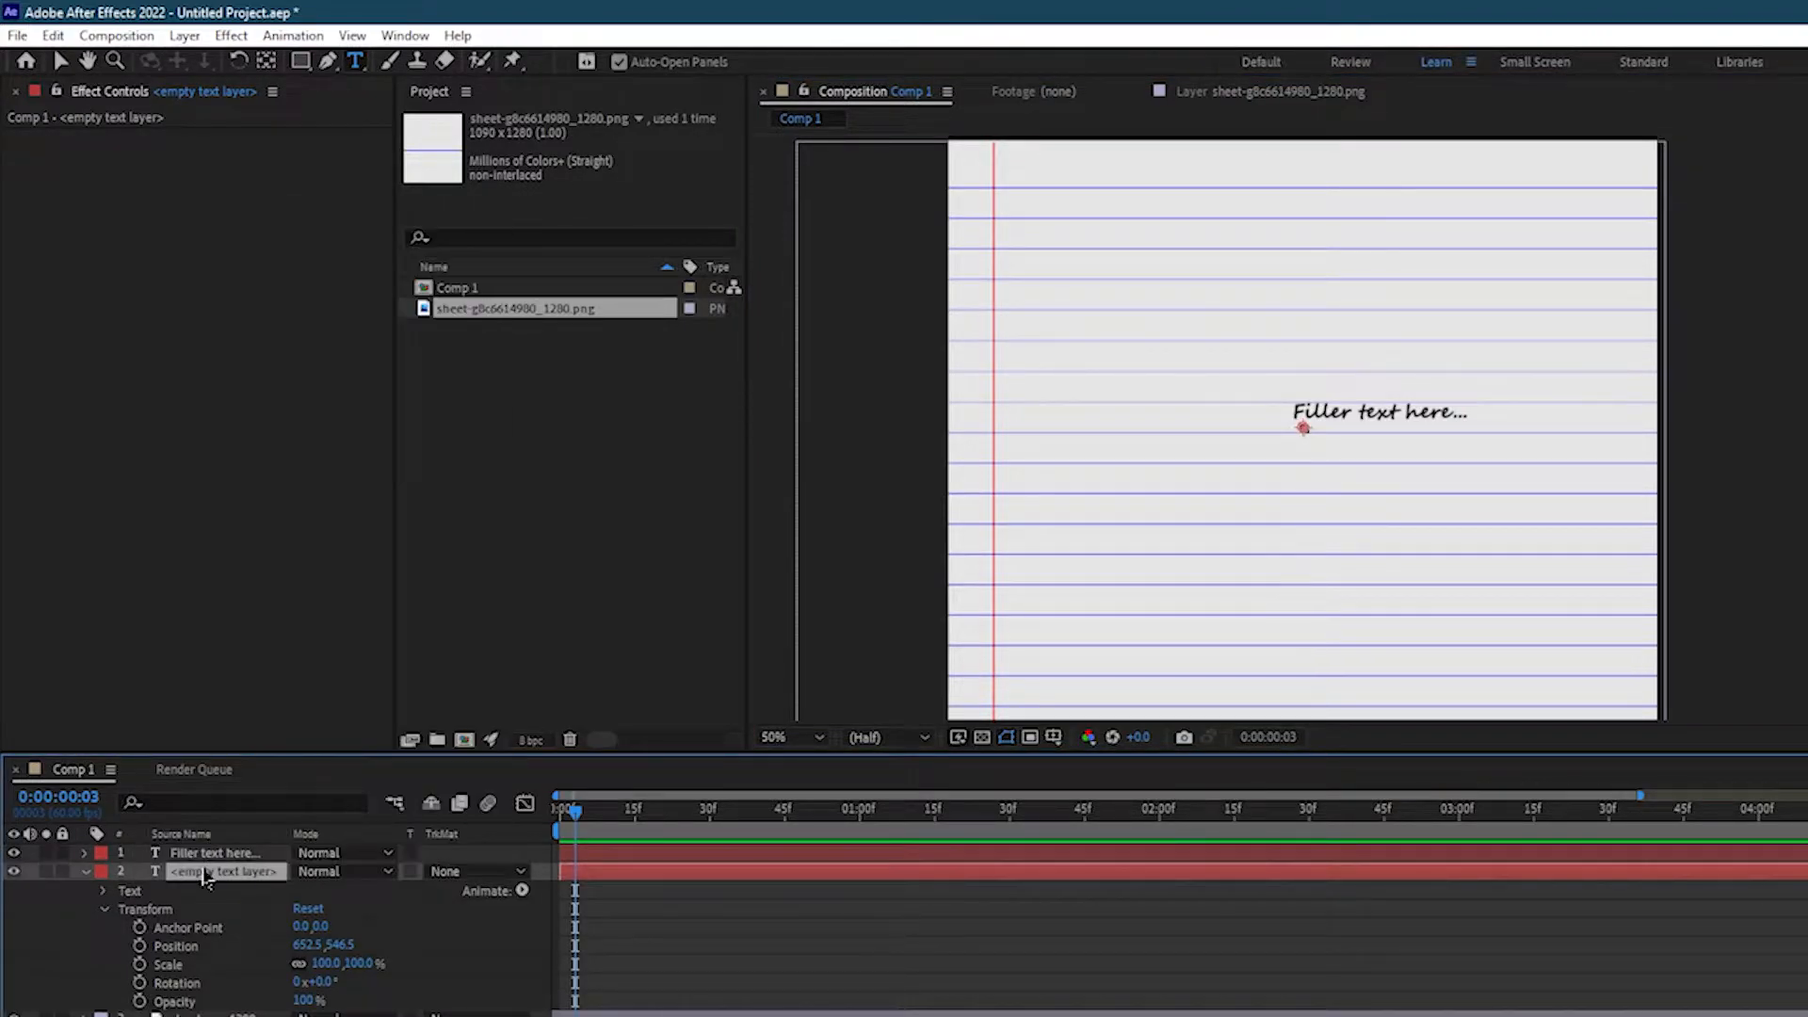
pyautogui.press('Delete')
# Move the filler text layer up and left so it starts beside the red margin line near the page's top.
pyautogui.click(212, 852)
pyautogui.hotkey('shift', 'Up')
pyautogui.hotkey('shift', 'Up')
pyautogui.hotkey('shift', 'Up')
pyautogui.hotkey('shift', 'Up')
pyautogui.hotkey('shift', 'Up')
pyautogui.hotkey('shift', 'Up')
pyautogui.hotkey('shift', 'Up')
pyautogui.hotkey('shift', 'Up')
pyautogui.hotkey('shift', 'Up')
pyautogui.hotkey('shift', 'Up')
pyautogui.hotkey('shift', 'Up')
pyautogui.hotkey('shift', 'Up')
pyautogui.hotkey('shift', 'Up')
pyautogui.hotkey('shift', 'Up')
pyautogui.hotkey('shift', 'Up')
pyautogui.hotkey('shift', 'Up')
pyautogui.hotkey('shift', 'Up')
pyautogui.hotkey('shift', 'Up')
pyautogui.hotkey('shift', 'Left')
pyautogui.hotkey('shift', 'Left')
pyautogui.hotkey('shift', 'Left')
pyautogui.hotkey('shift', 'Left')
pyautogui.hotkey('shift', 'Left')
pyautogui.hotkey('shift', 'Left')
pyautogui.hotkey('shift', 'Left')
pyautogui.hotkey('shift', 'Left')
pyautogui.hotkey('shift', 'Left')
pyautogui.hotkey('shift', 'Left')
pyautogui.hotkey('shift', 'Left')
pyautogui.hotkey('shift', 'Left')
pyautogui.hotkey('shift', 'Left')
pyautogui.hotkey('shift', 'Left')
pyautogui.hotkey('shift', 'Left')
pyautogui.hotkey('shift', 'Left')
pyautogui.hotkey('shift', 'Left')
pyautogui.hotkey('shift', 'Left')
pyautogui.hotkey('shift', 'Left')
pyautogui.hotkey('shift', 'Left')
pyautogui.hotkey('shift', 'Left')
pyautogui.hotkey('shift', 'Left')
pyautogui.hotkey('shift', 'Left')
pyautogui.hotkey('shift', 'Left')
pyautogui.hotkey('shift', 'Left')
pyautogui.hotkey('shift', 'Left')
pyautogui.hotkey('shift', 'Left')
pyautogui.hotkey('shift', 'Left')
# Replace the filler text with the heading "What I want to do:".
pyautogui.doubleClick(212, 852)
pyautogui.write('What I want to do.')
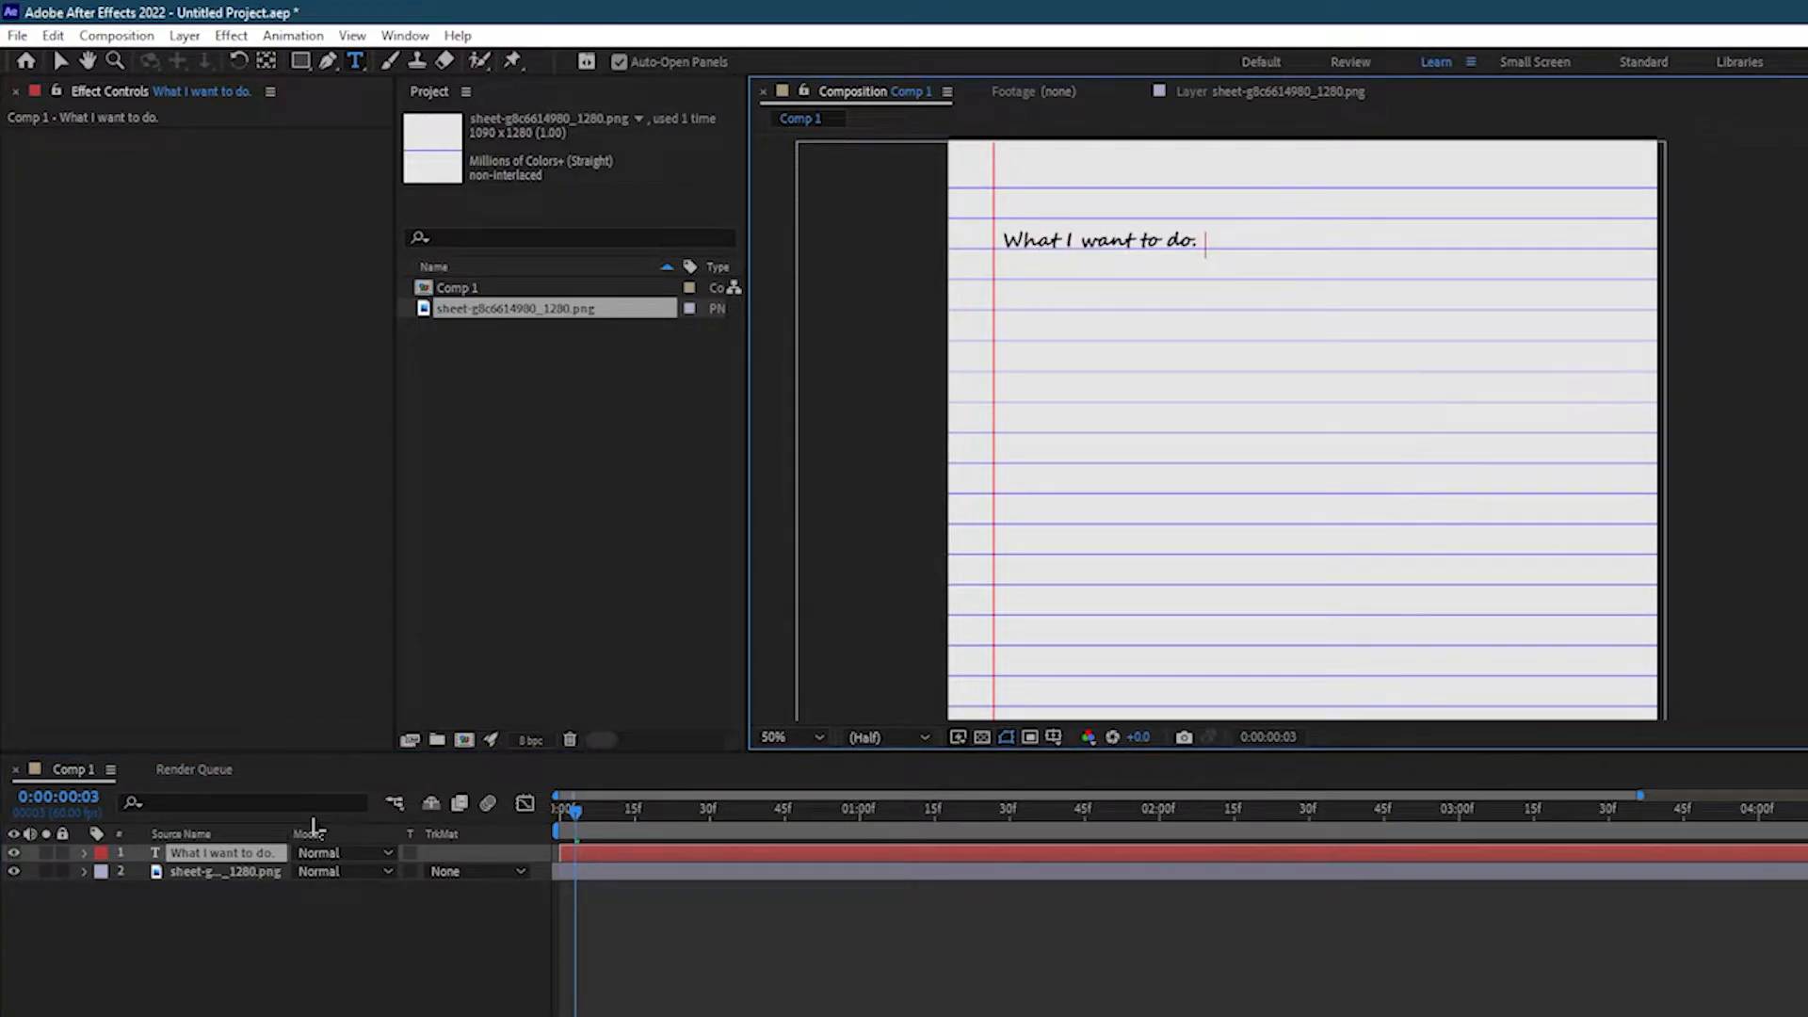
pyautogui.press('BackSpace')
pyautogui.write(':')
# Add a text layer reading "What I know:" and place it at the red margin line, two ruled lines below the first heading.
pyautogui.click(1124, 383)
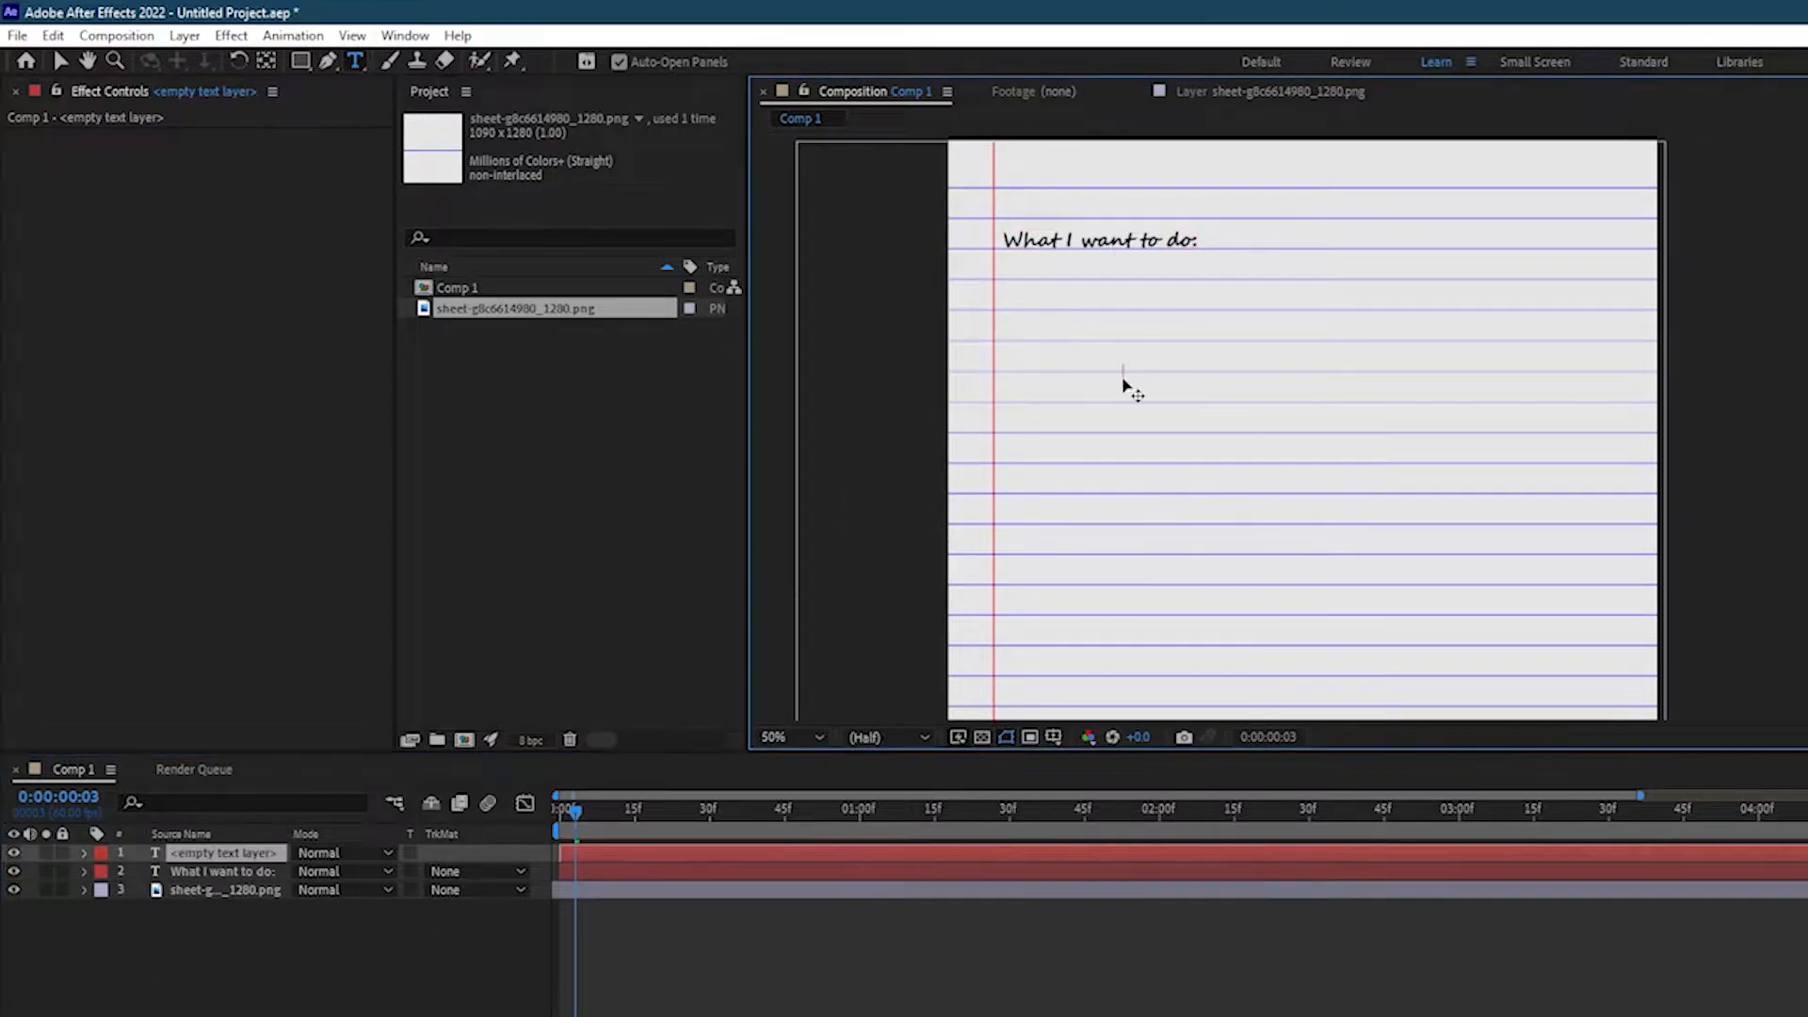
pyautogui.write('What I know:')
pyautogui.click(252, 855)
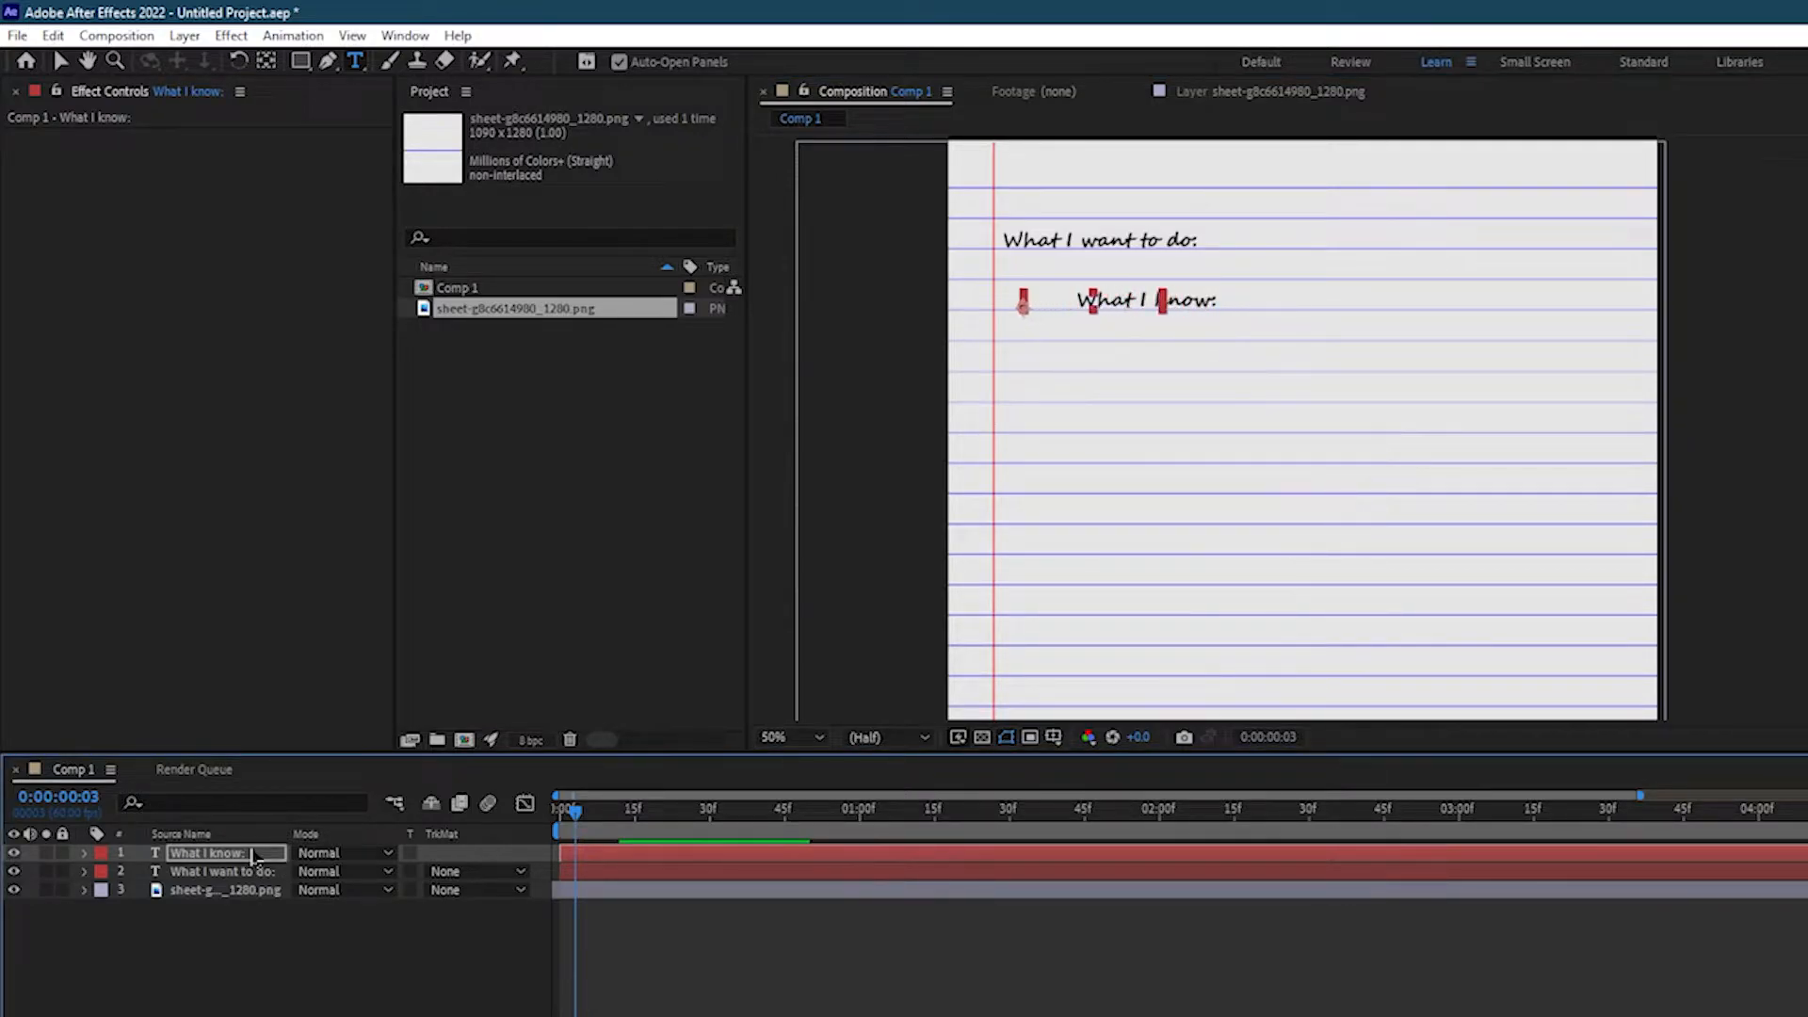
# Add a text layer reading "What I don't know:" and place it at the red margin line, three ruled lines below "What I know:".
pyautogui.click(1180, 406)
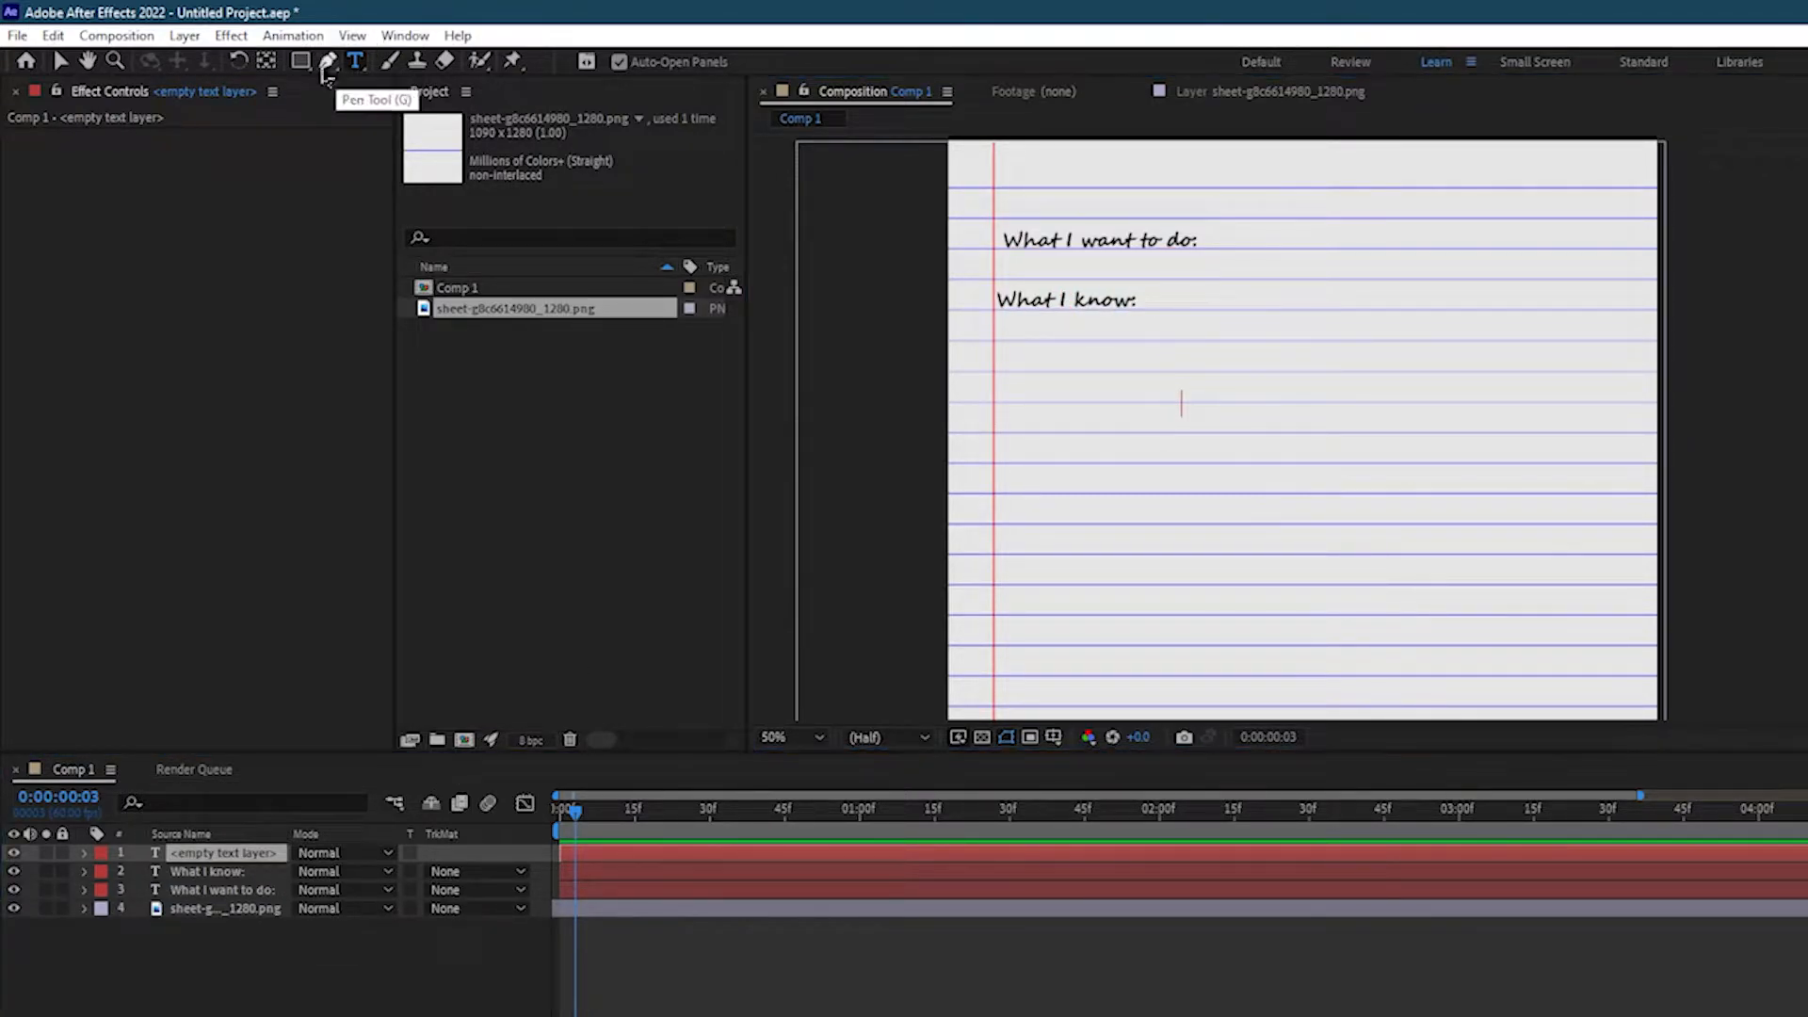
pyautogui.write("What I don't know:")
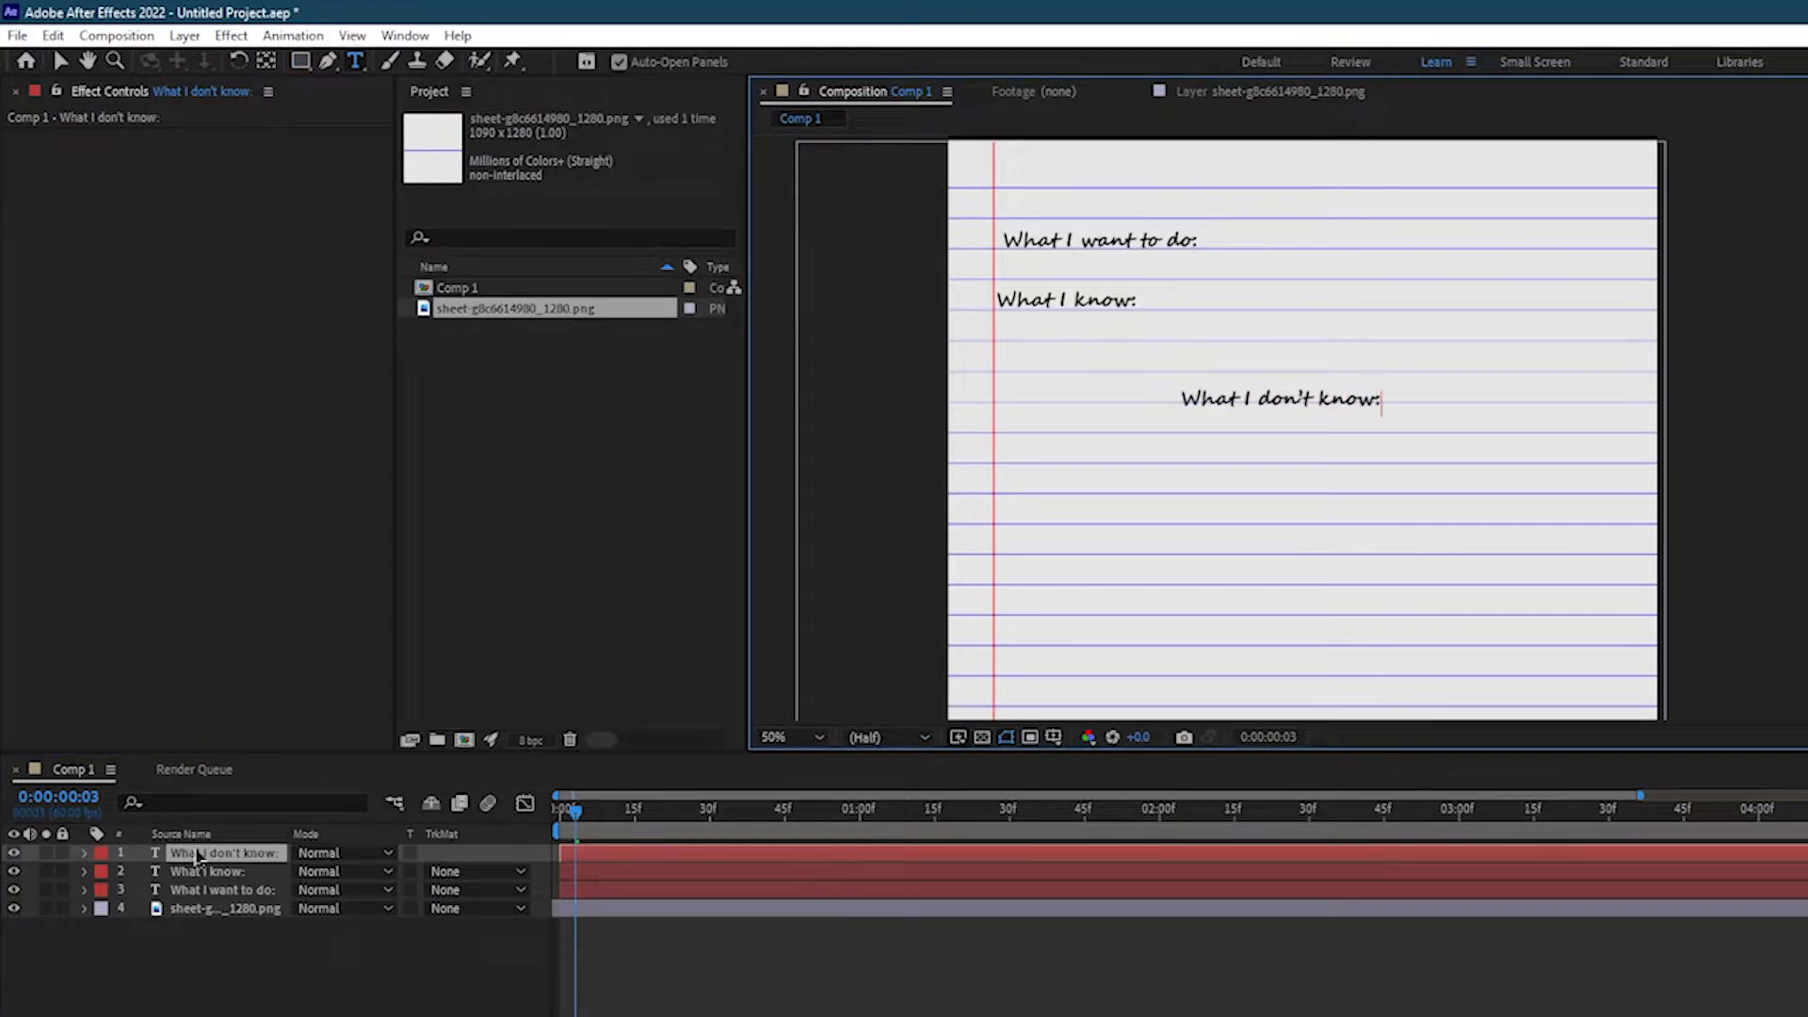
pyautogui.click(196, 853)
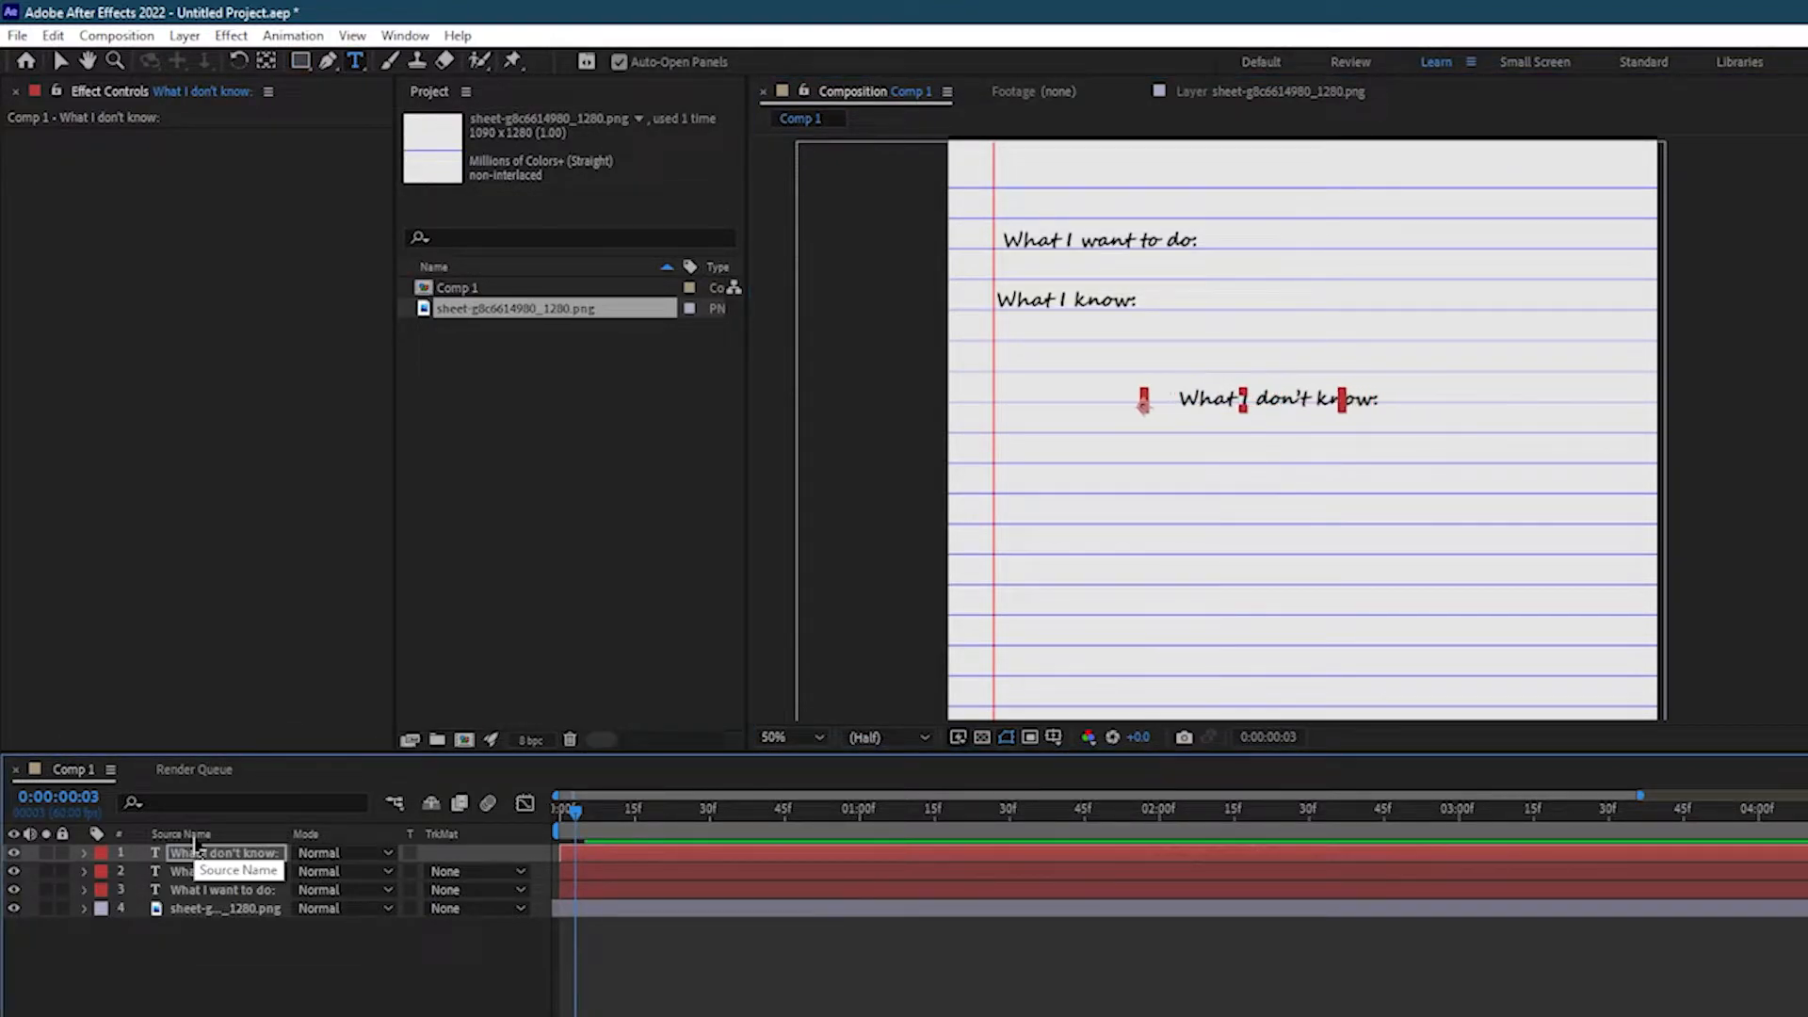
# Add a text layer reading "Plan to learn:" on the lined paper and select it for positioning.
pyautogui.click(1345, 426)
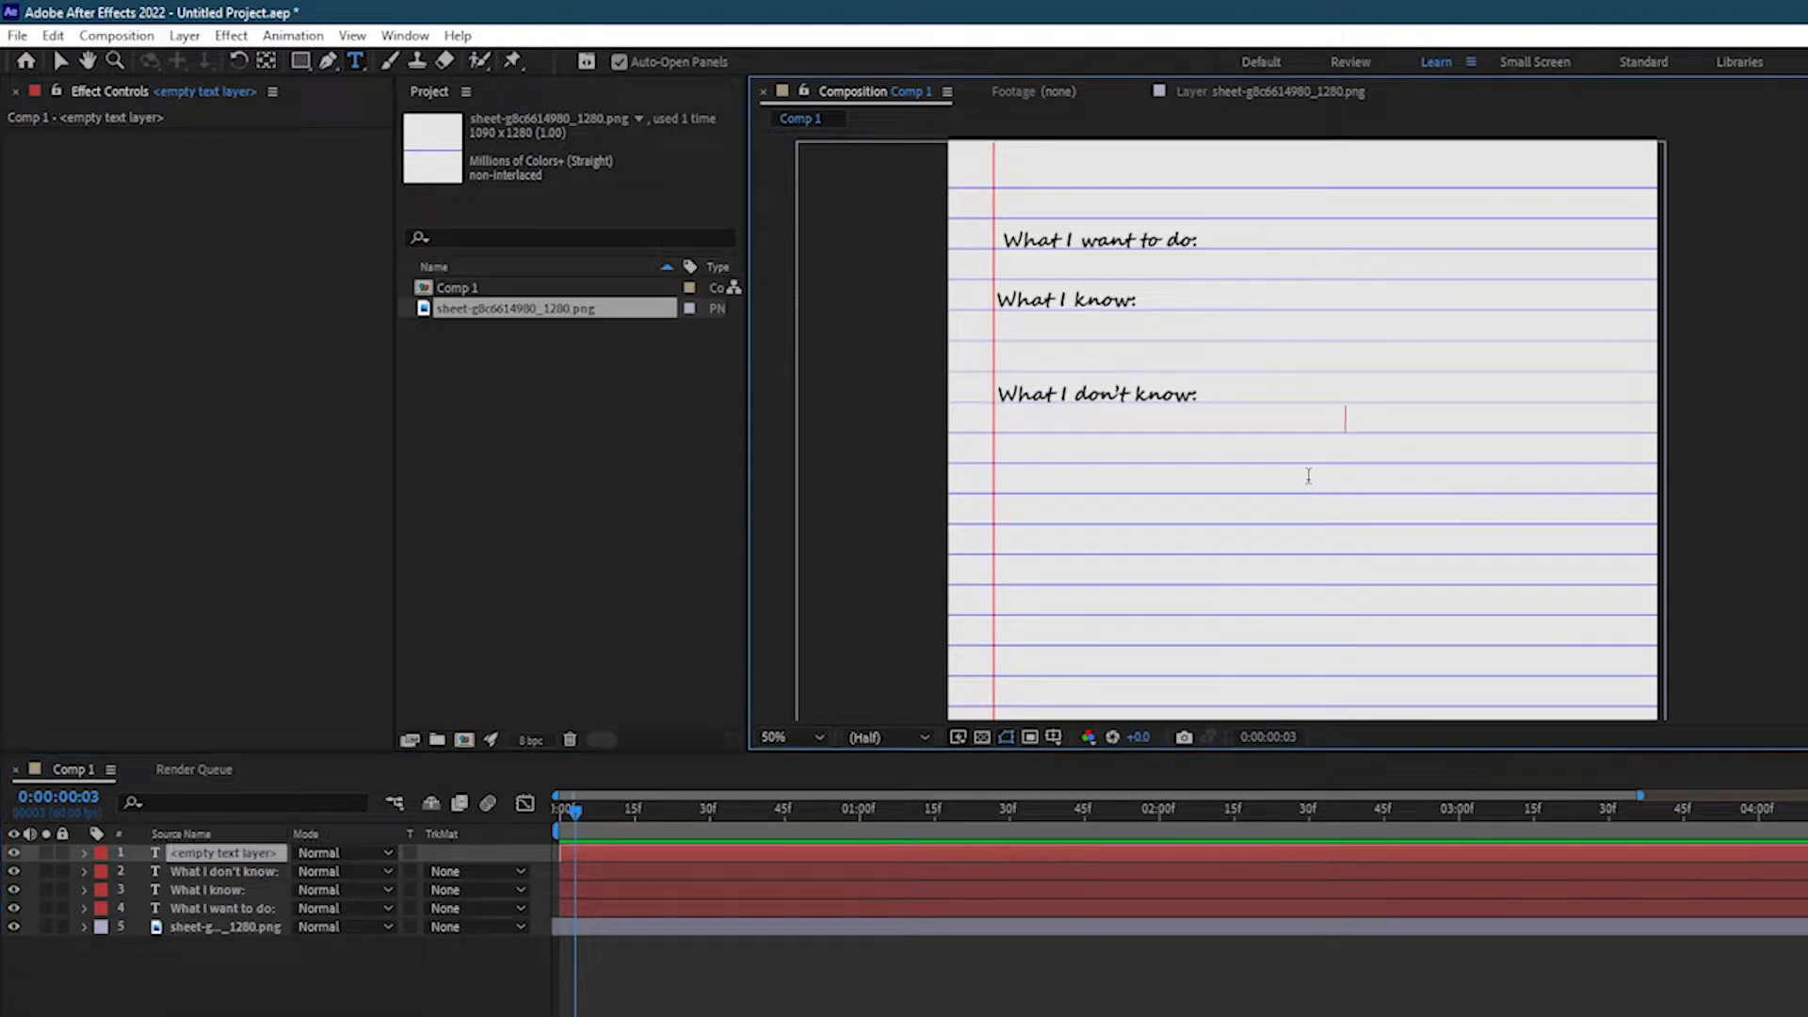
pyautogui.write('Plan')
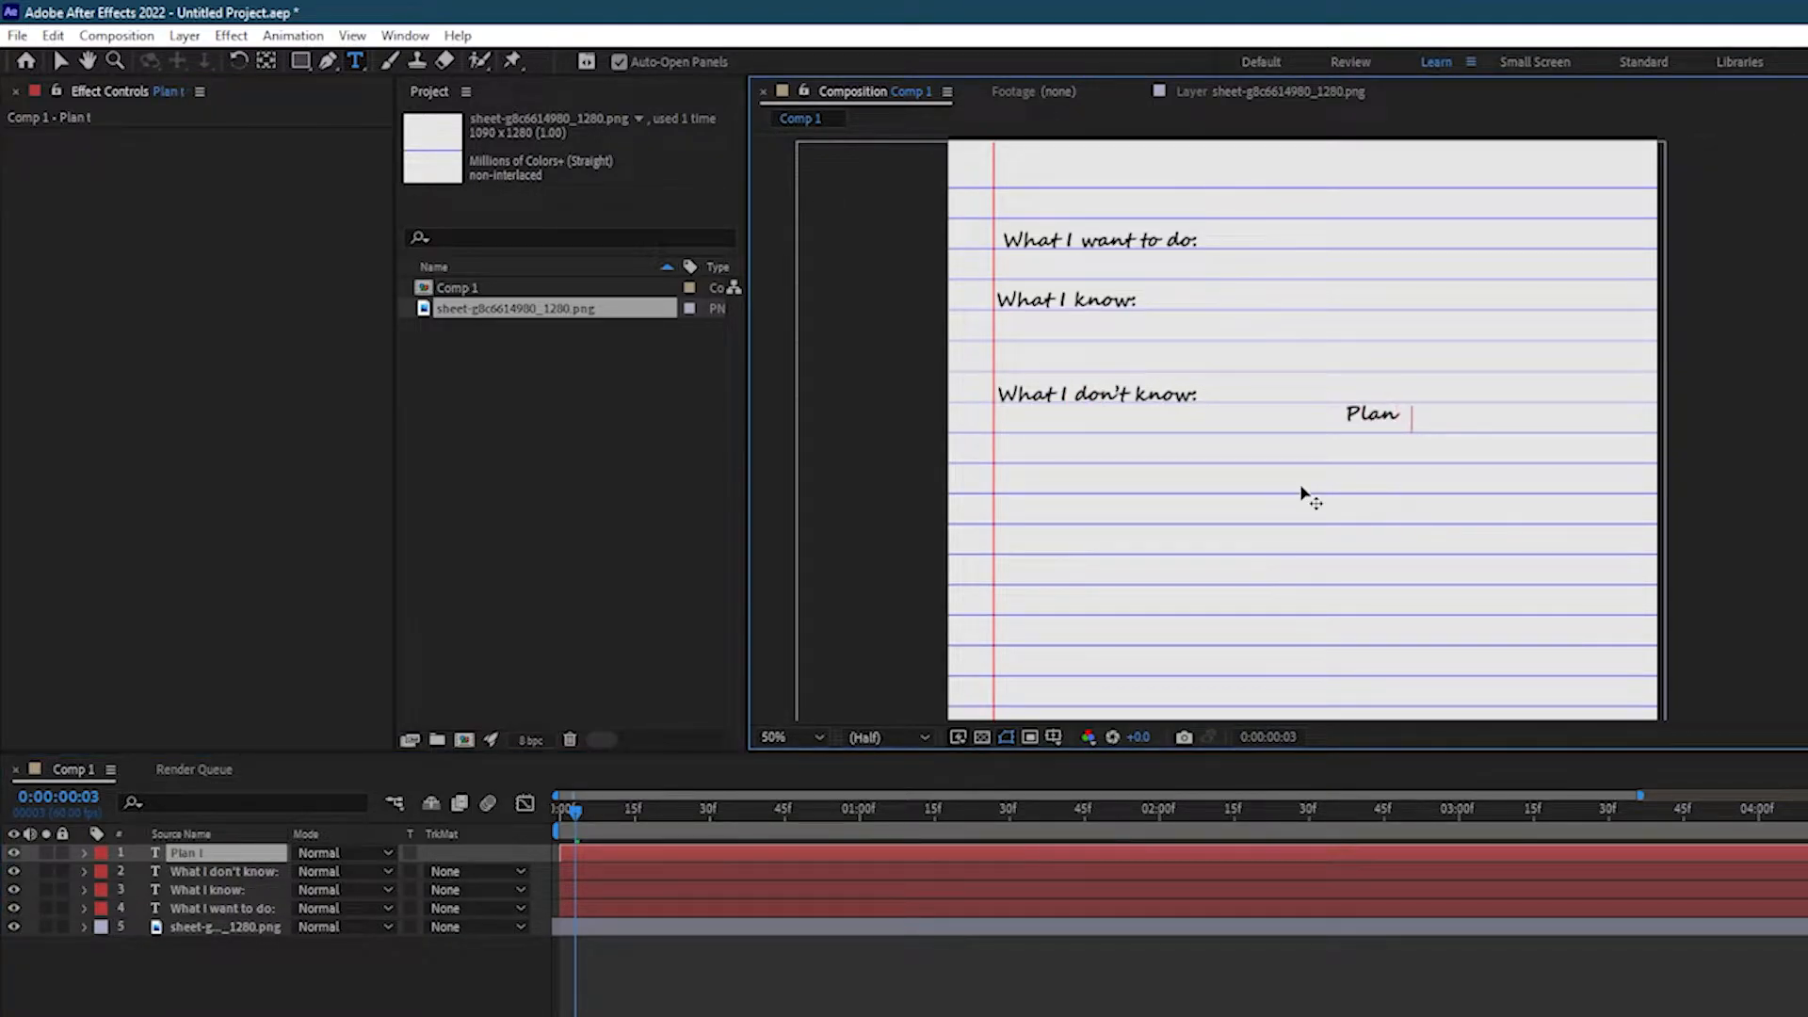
pyautogui.click(222, 855)
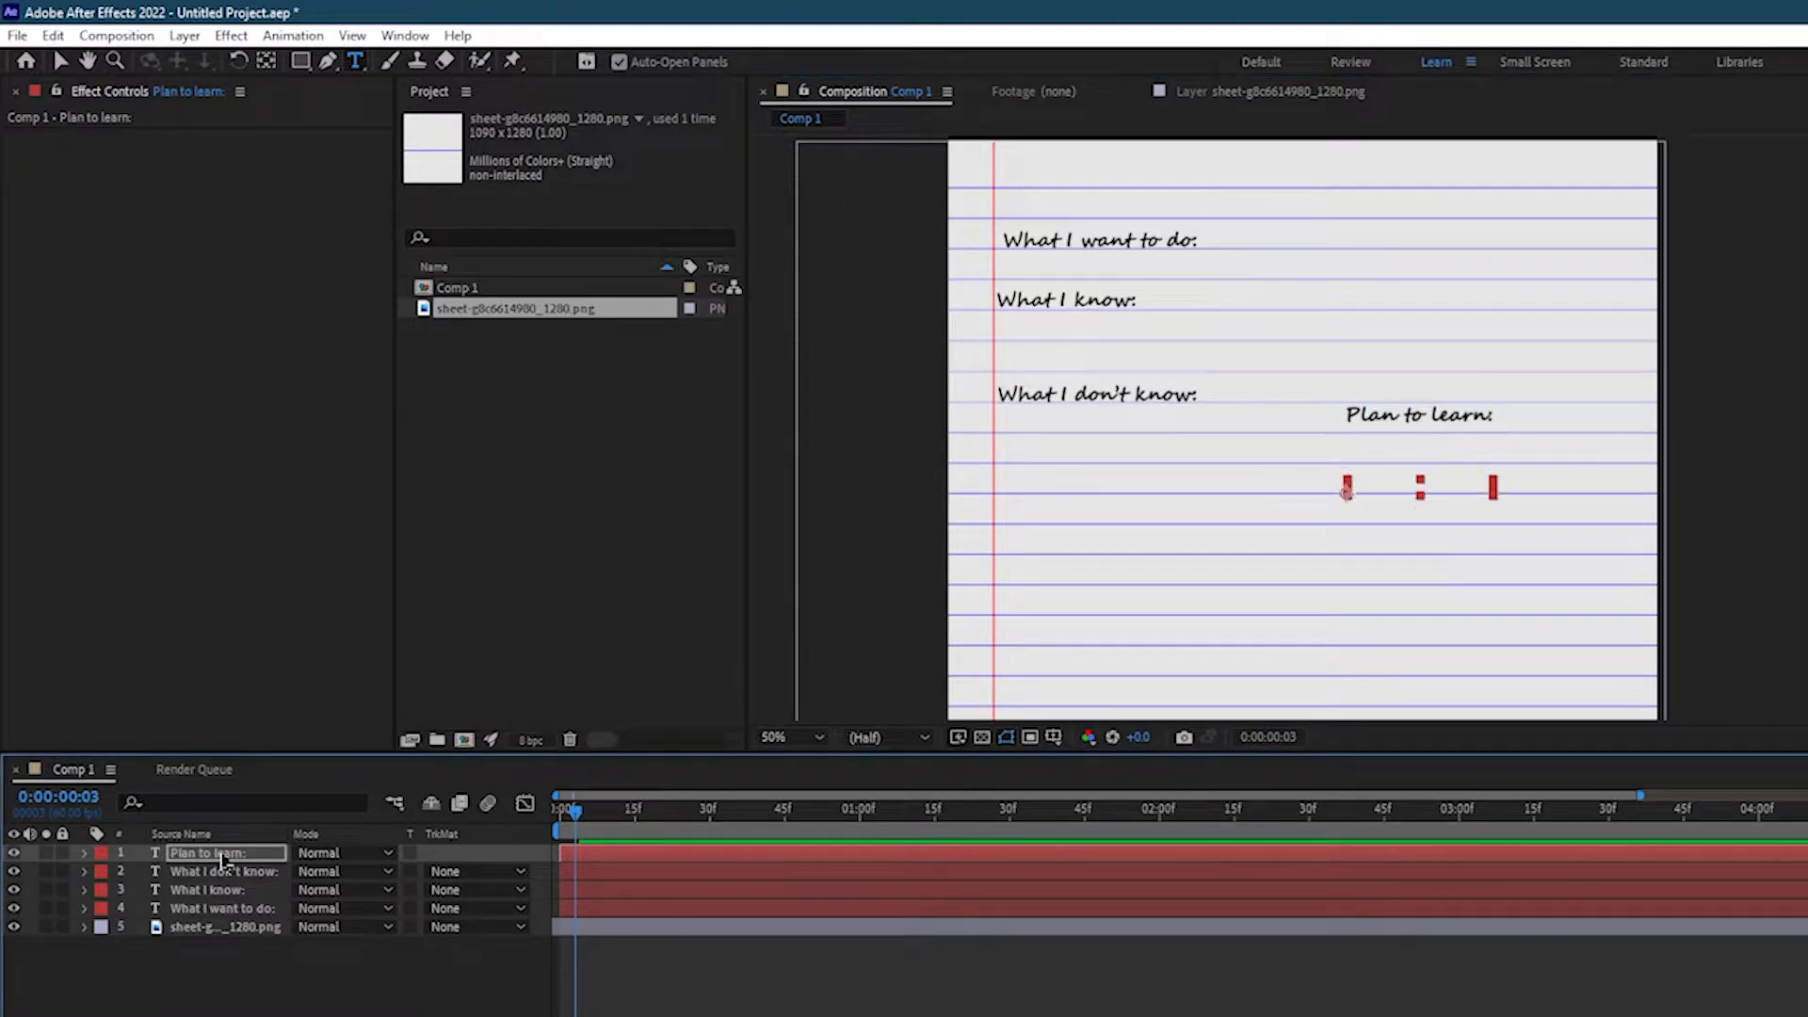
# Move "Plan to learn:" to the red margin line, four ruled lines below "What I don't know:", and deselect it.
pyautogui.hotkey('shift', 'Down')
pyautogui.hotkey('shift', 'Down')
pyautogui.hotkey('shift', 'Down')
pyautogui.hotkey('shift', 'Down')
pyautogui.hotkey('shift', 'Left')
pyautogui.hotkey('shift', 'Left')
pyautogui.hotkey('shift', 'Left')
pyautogui.hotkey('shift', 'Left')
pyautogui.hotkey('shift', 'Left')
pyautogui.hotkey('shift', 'Left')
pyautogui.hotkey('shift', 'Left')
pyautogui.hotkey('shift', 'Left')
pyautogui.hotkey('shift', 'Left')
pyautogui.hotkey('shift', 'Left')
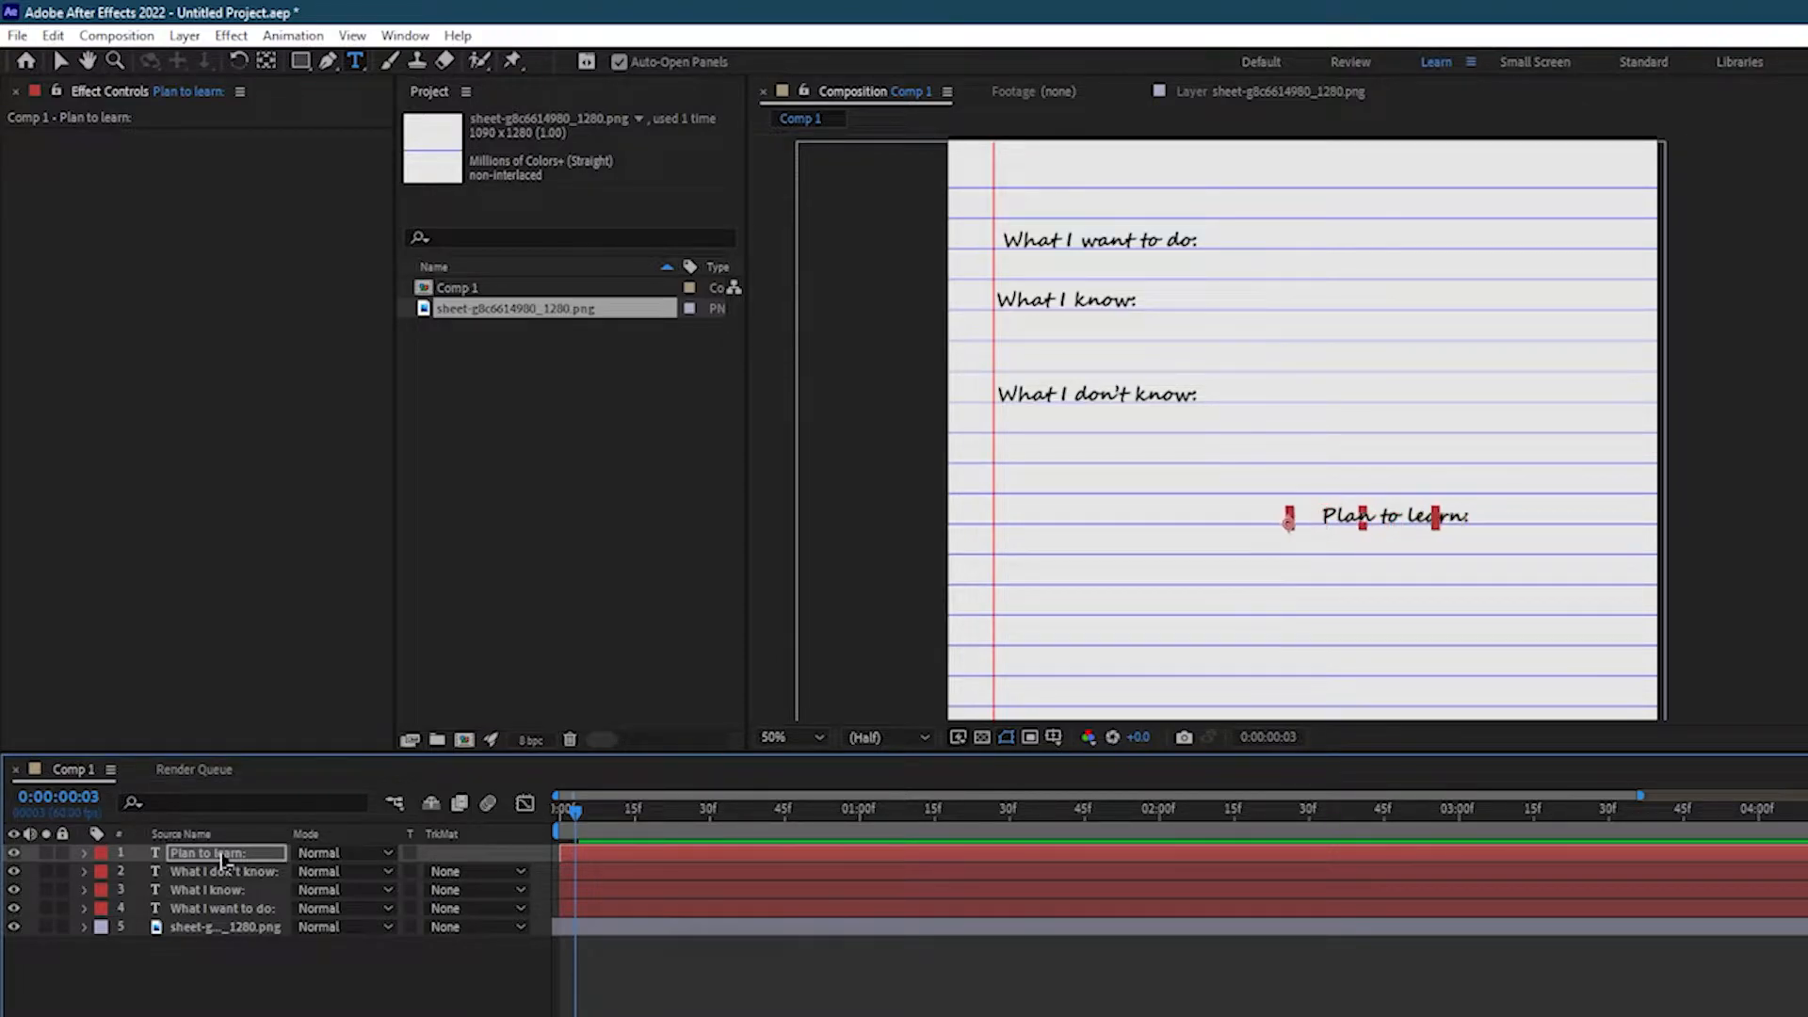
pyautogui.hotkey('shift', 'Left')
pyautogui.hotkey('shift', 'Left')
pyautogui.hotkey('shift', 'Left')
pyautogui.hotkey('shift', 'Left')
pyautogui.hotkey('shift', 'Left')
pyautogui.hotkey('shift', 'Left')
pyautogui.hotkey('shift', 'Left')
pyautogui.hotkey('shift', 'Left')
pyautogui.hotkey('shift', 'Left')
pyautogui.hotkey('shift', 'Left')
pyautogui.hotkey('shift', 'Left')
pyautogui.hotkey('shift', 'Left')
pyautogui.hotkey('shift', 'Left')
pyautogui.hotkey('shift', 'Left')
pyautogui.hotkey('shift', 'Left')
pyautogui.hotkey('shift', 'Left')
pyautogui.hotkey('shift', 'Left')
pyautogui.hotkey('shift', 'Left')
pyautogui.hotkey('shift', 'Left')
pyautogui.hotkey('shift', 'Left')
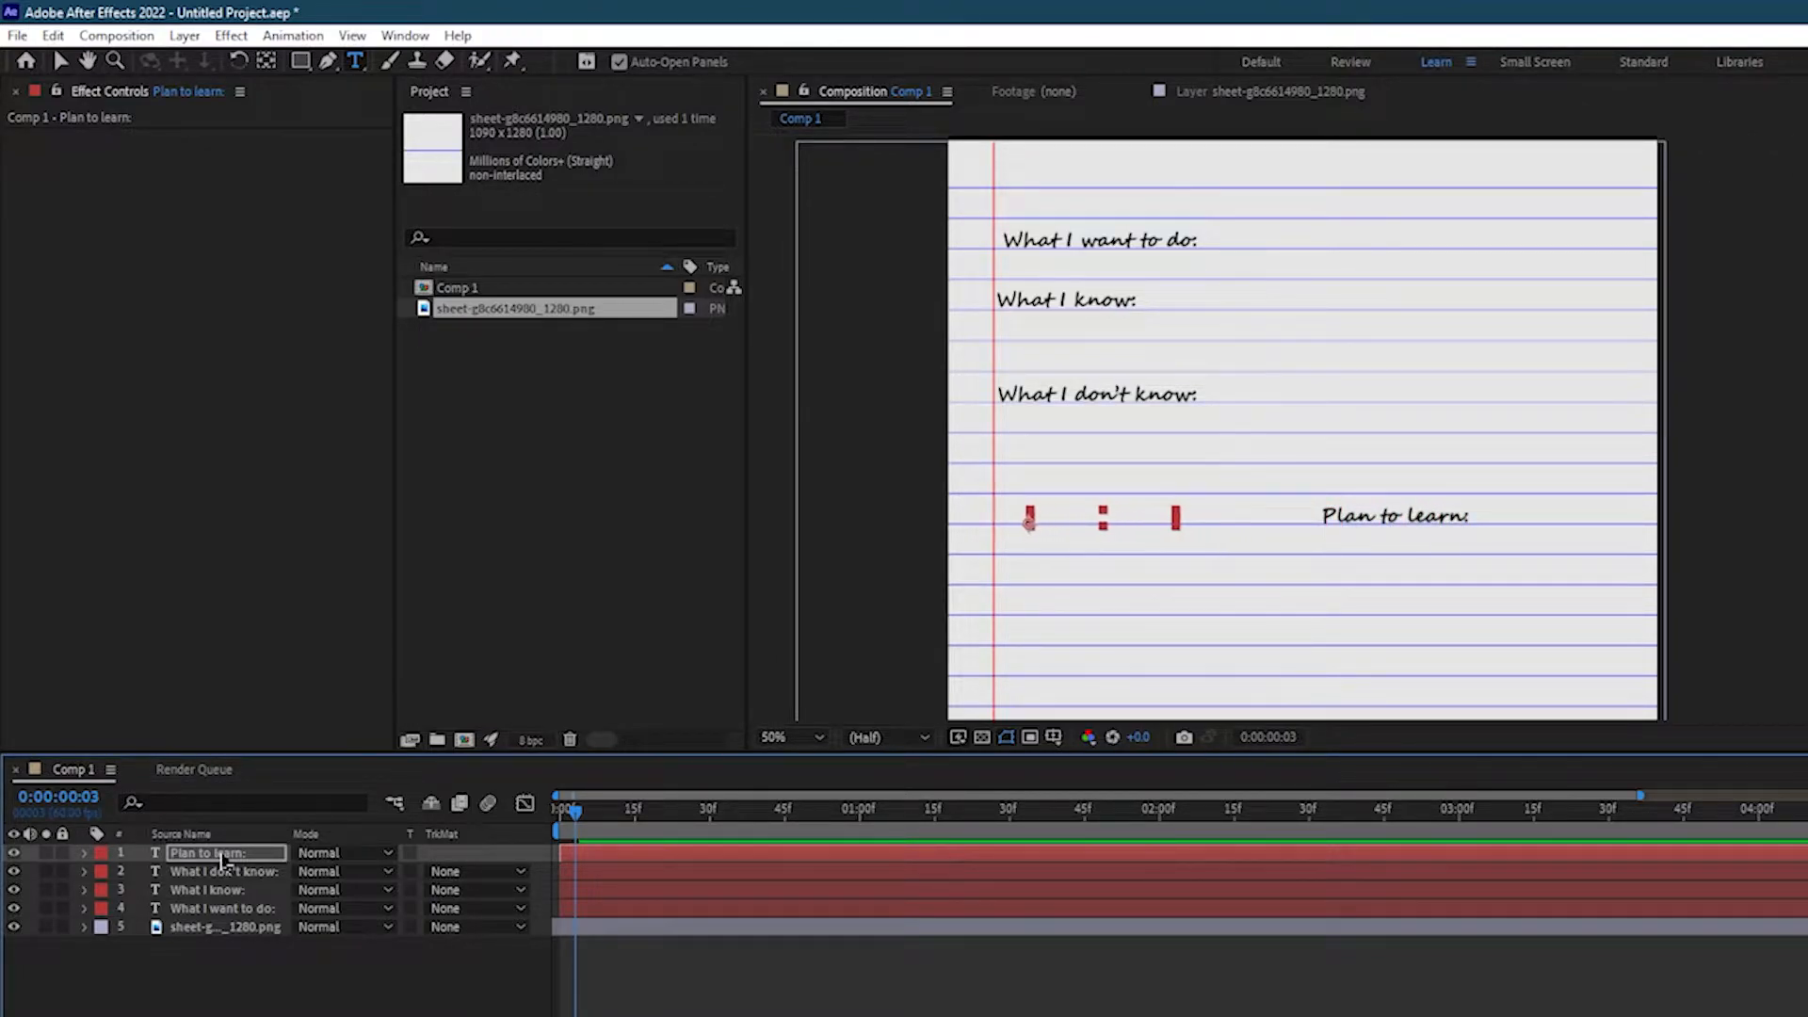
pyautogui.click(230, 992)
pyautogui.click(290, 1008)
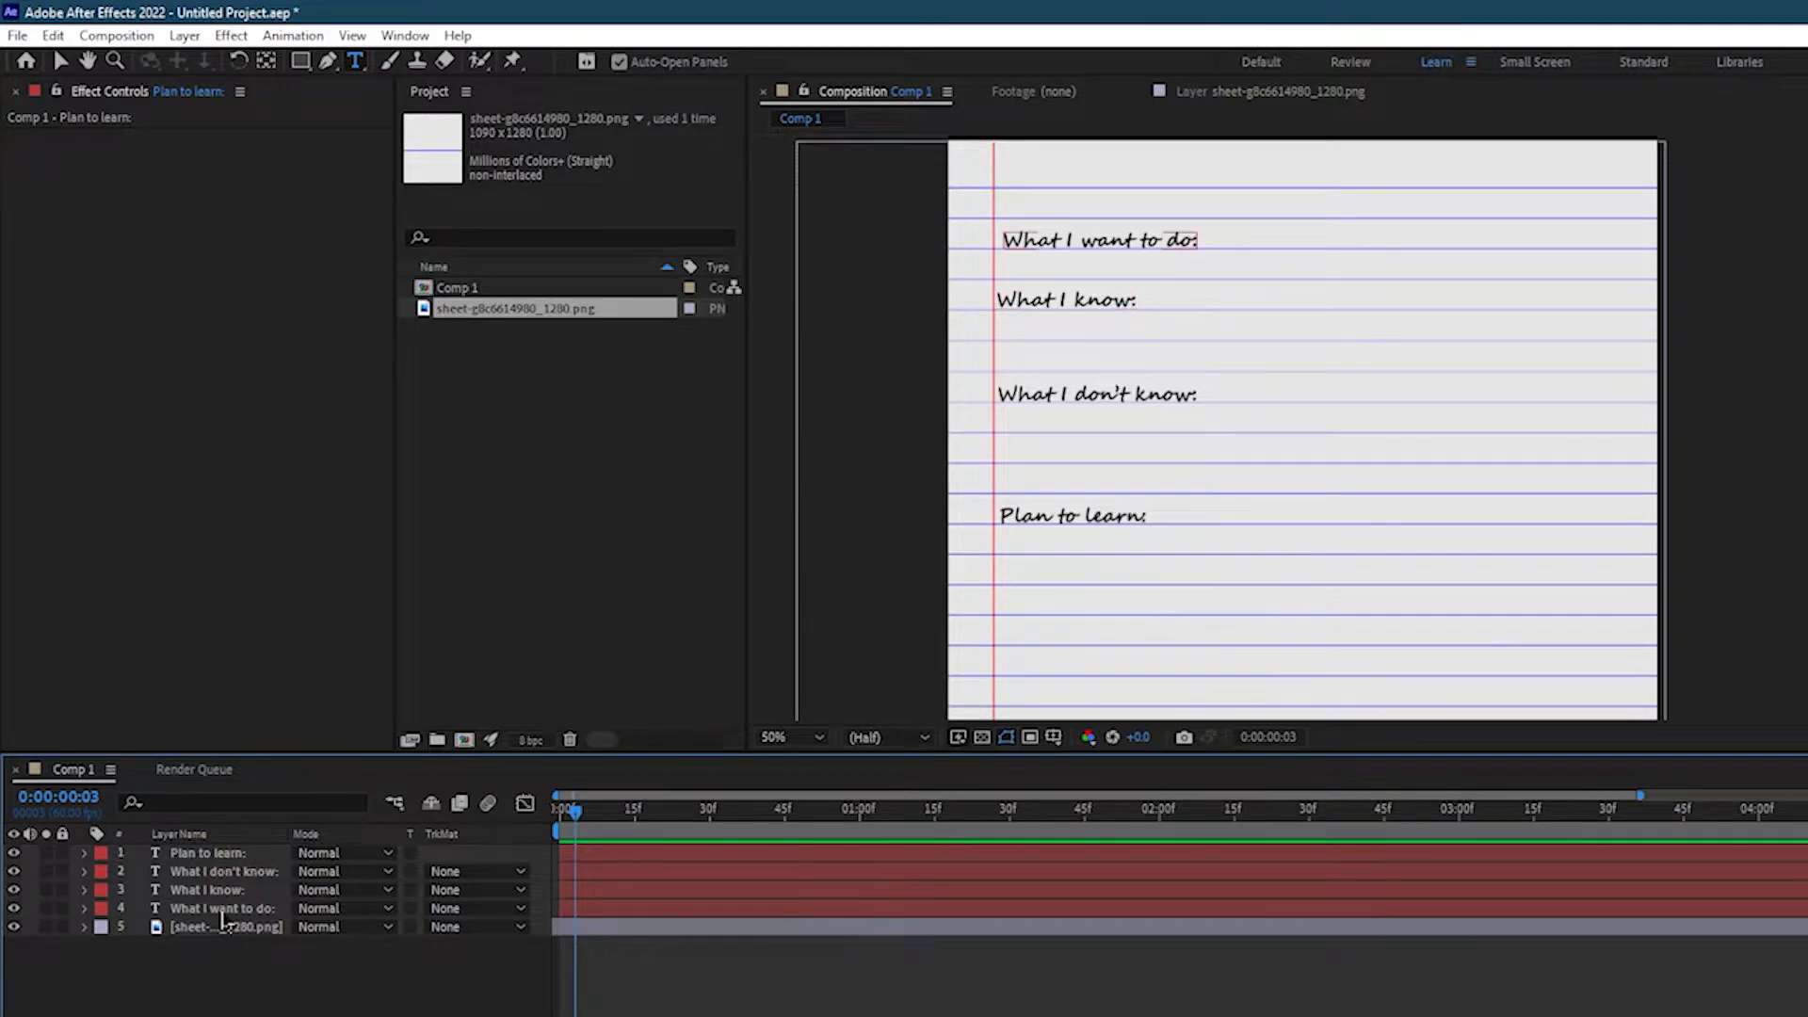
# Examine the text, path, anchor point grouping and transform properties of the "What I want to do:" layer.
pyautogui.click(85, 907)
pyautogui.click(104, 945)
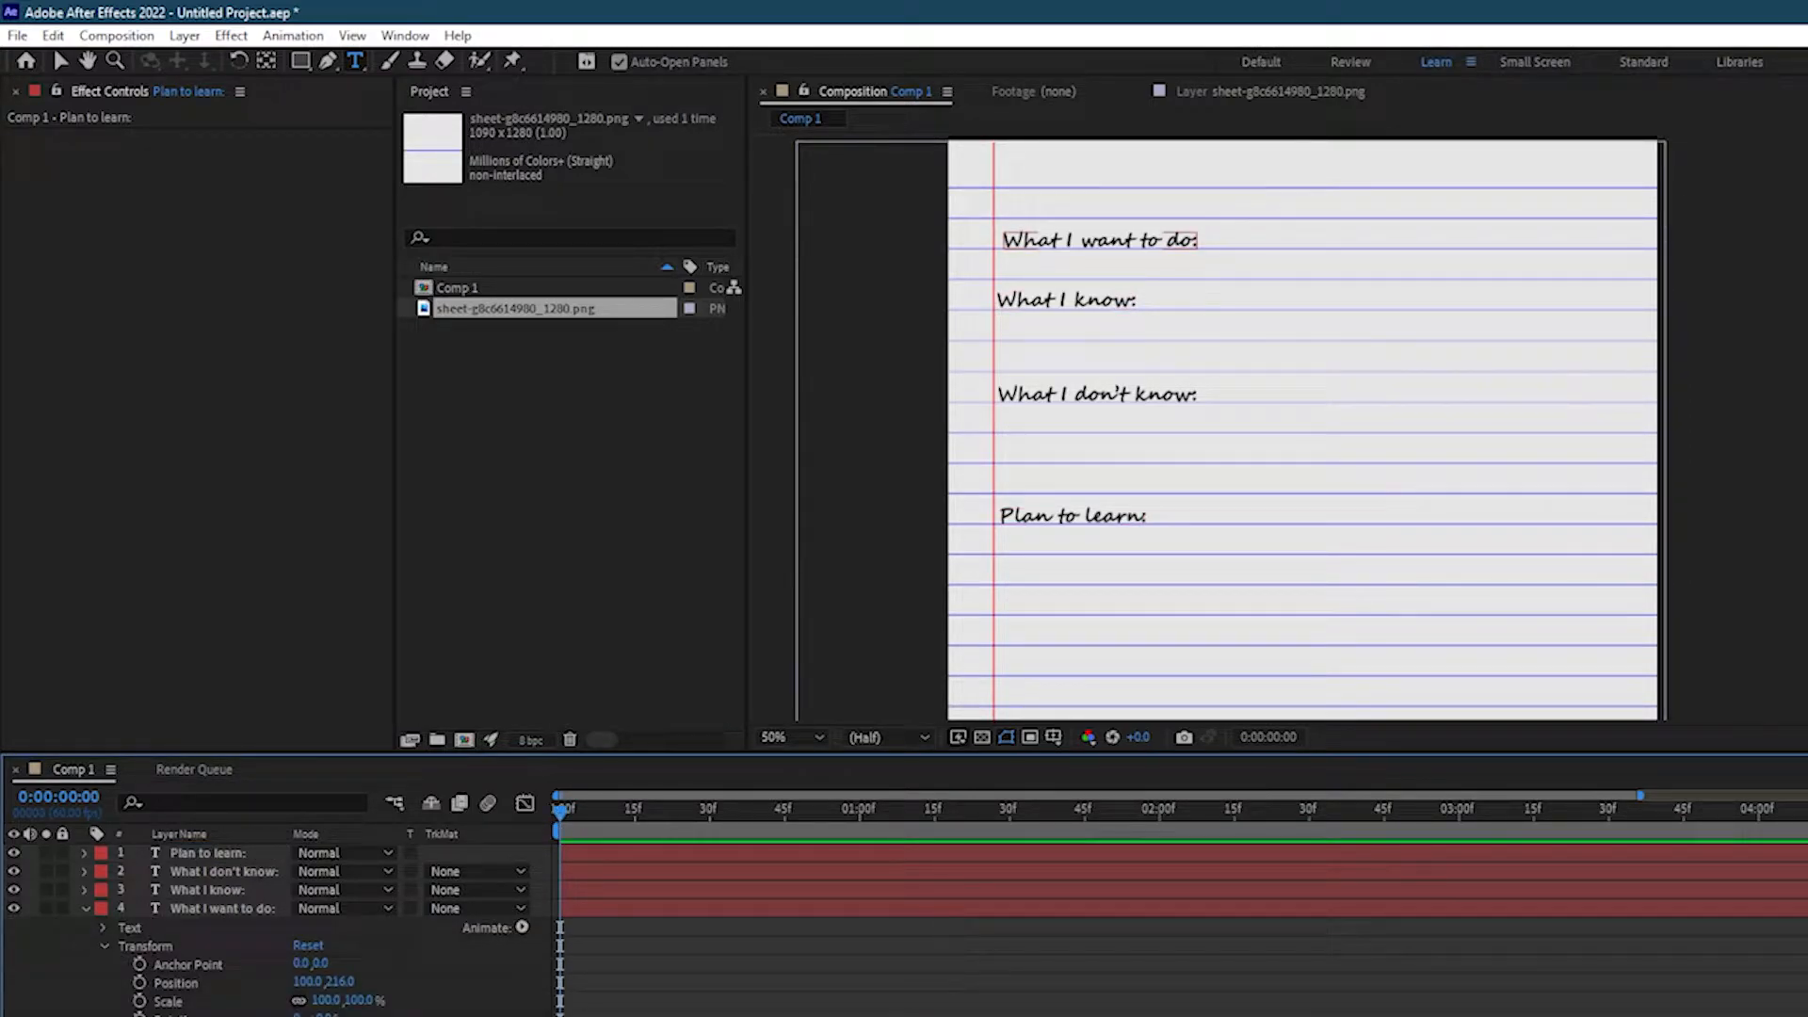
pyautogui.click(104, 929)
pyautogui.click(124, 966)
pyautogui.click(411, 984)
pyautogui.click(123, 1002)
pyautogui.click(123, 1002)
pyautogui.scroll(-1, 380, 1007)
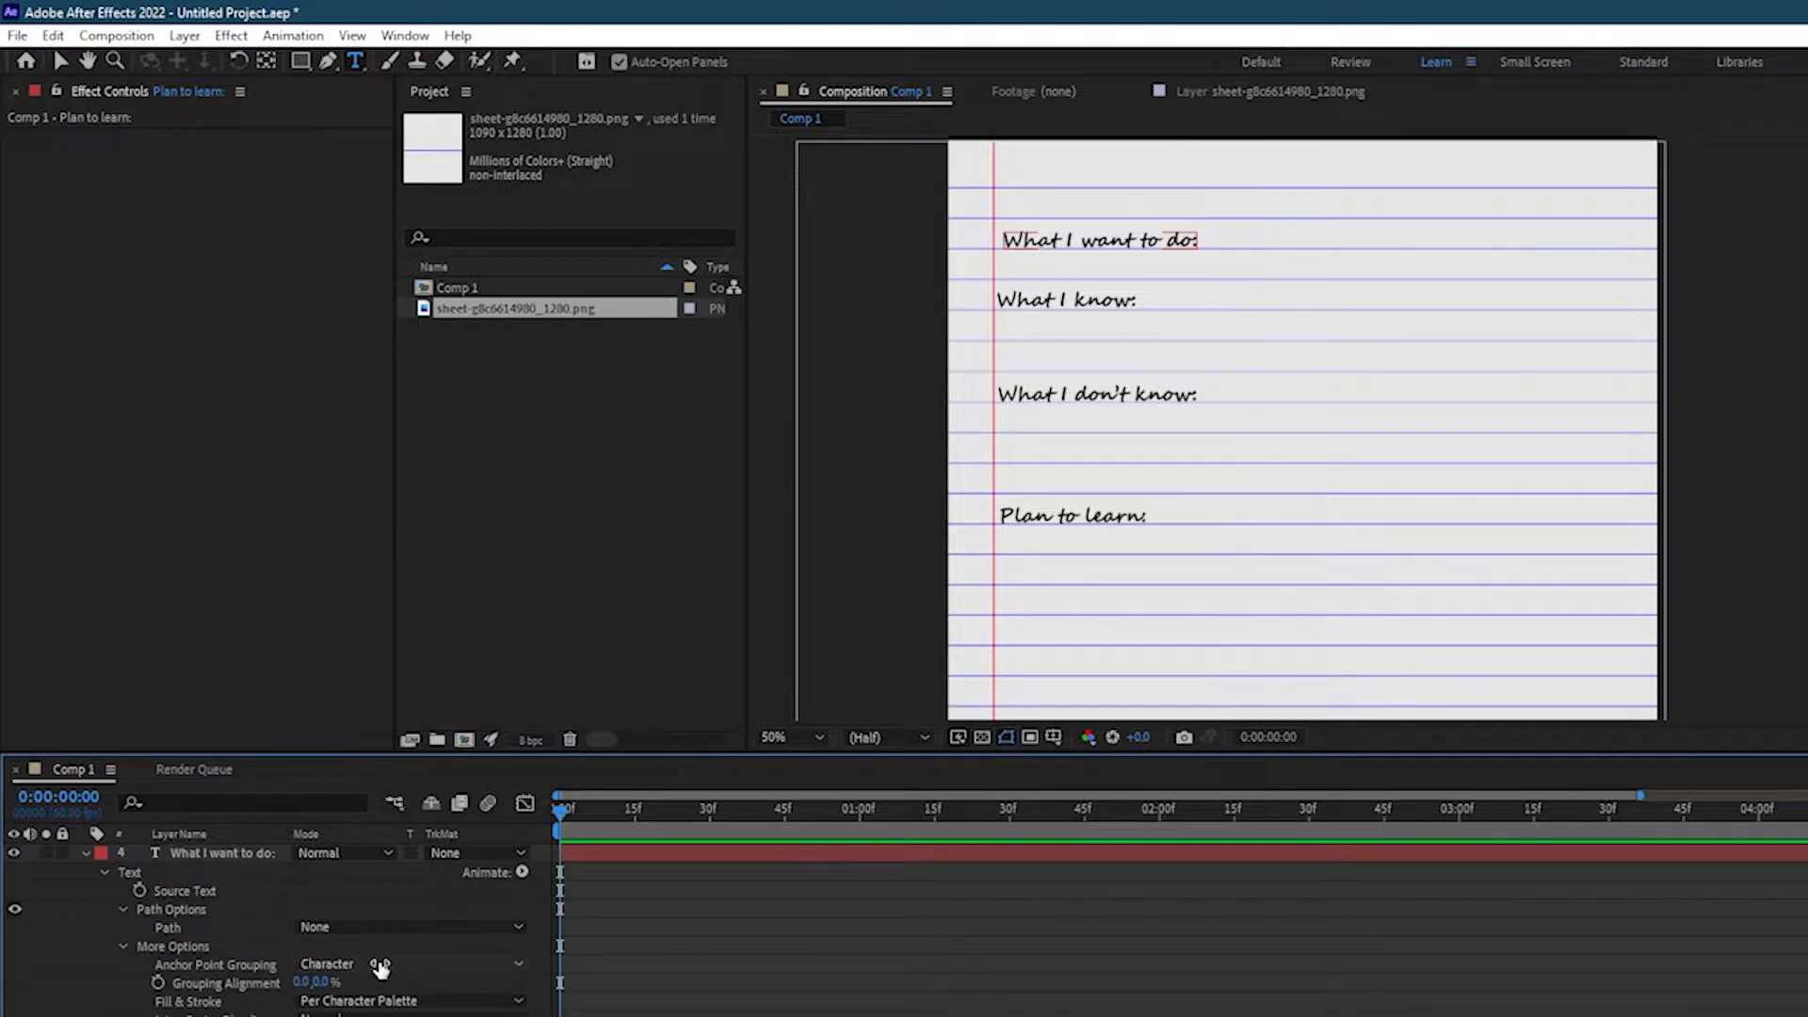
pyautogui.scroll(-1, 245, 980)
pyautogui.click(124, 897)
pyautogui.click(126, 942)
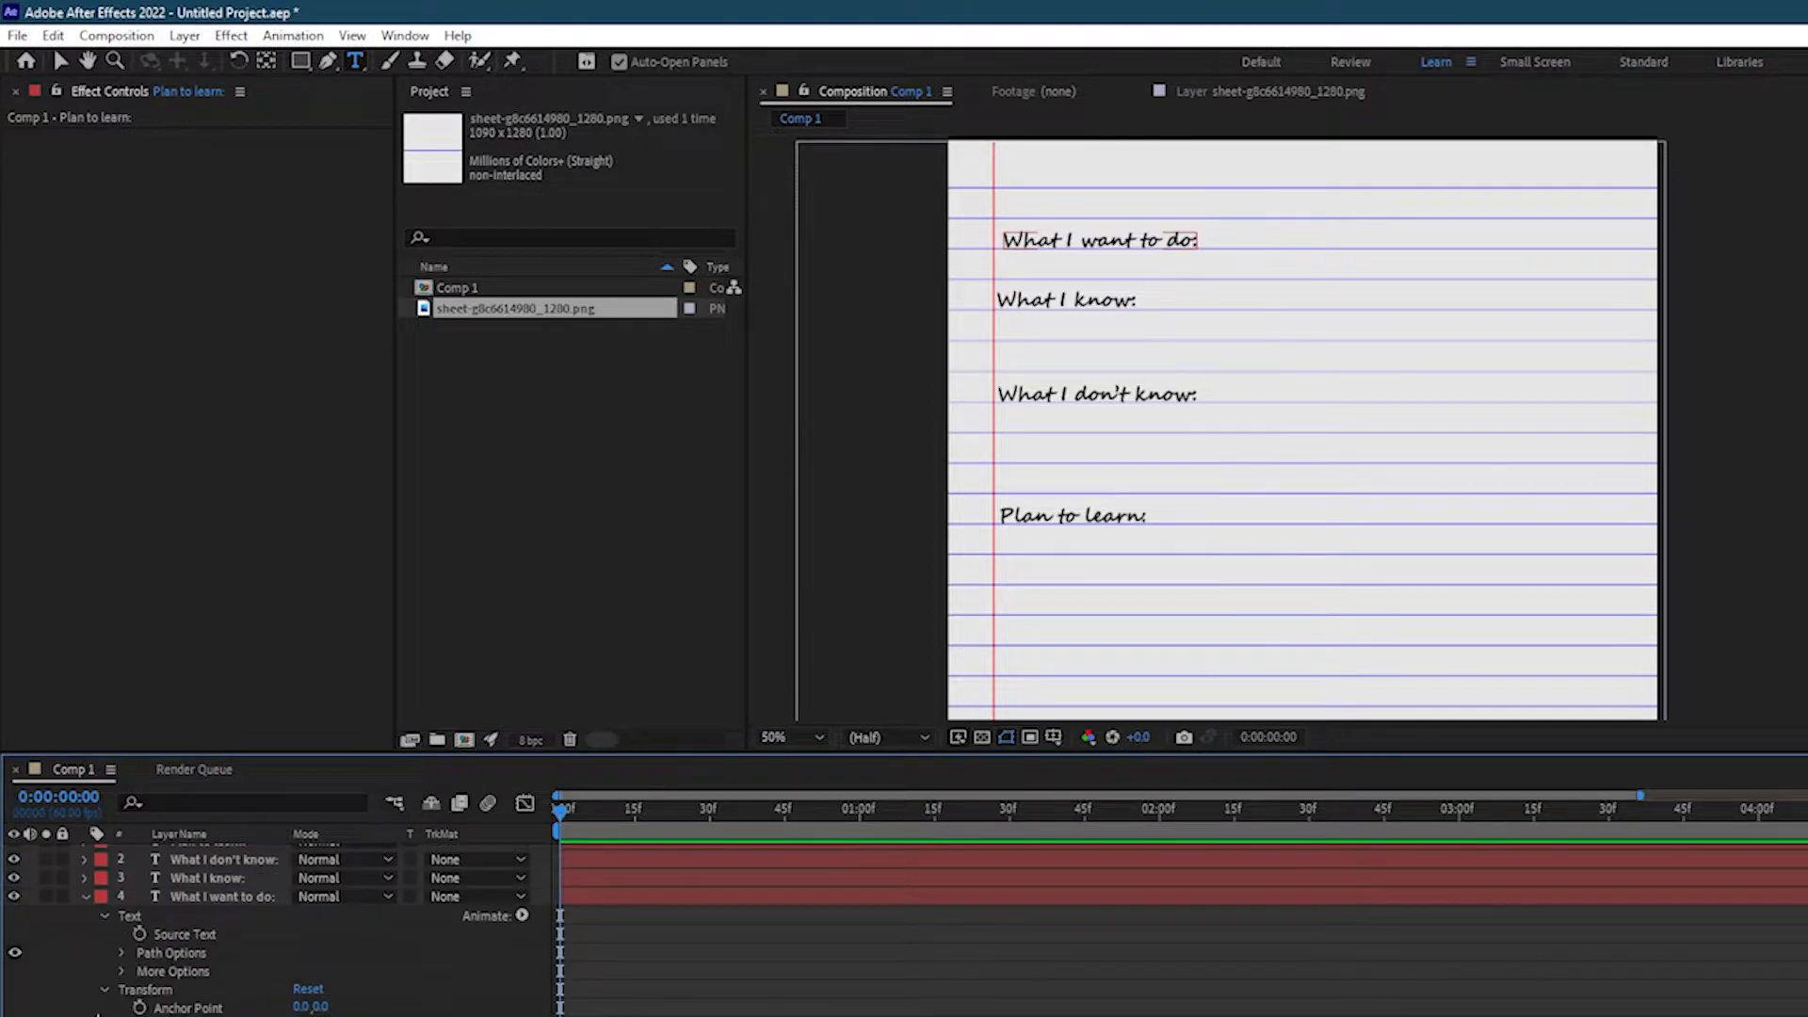
pyautogui.click(222, 895)
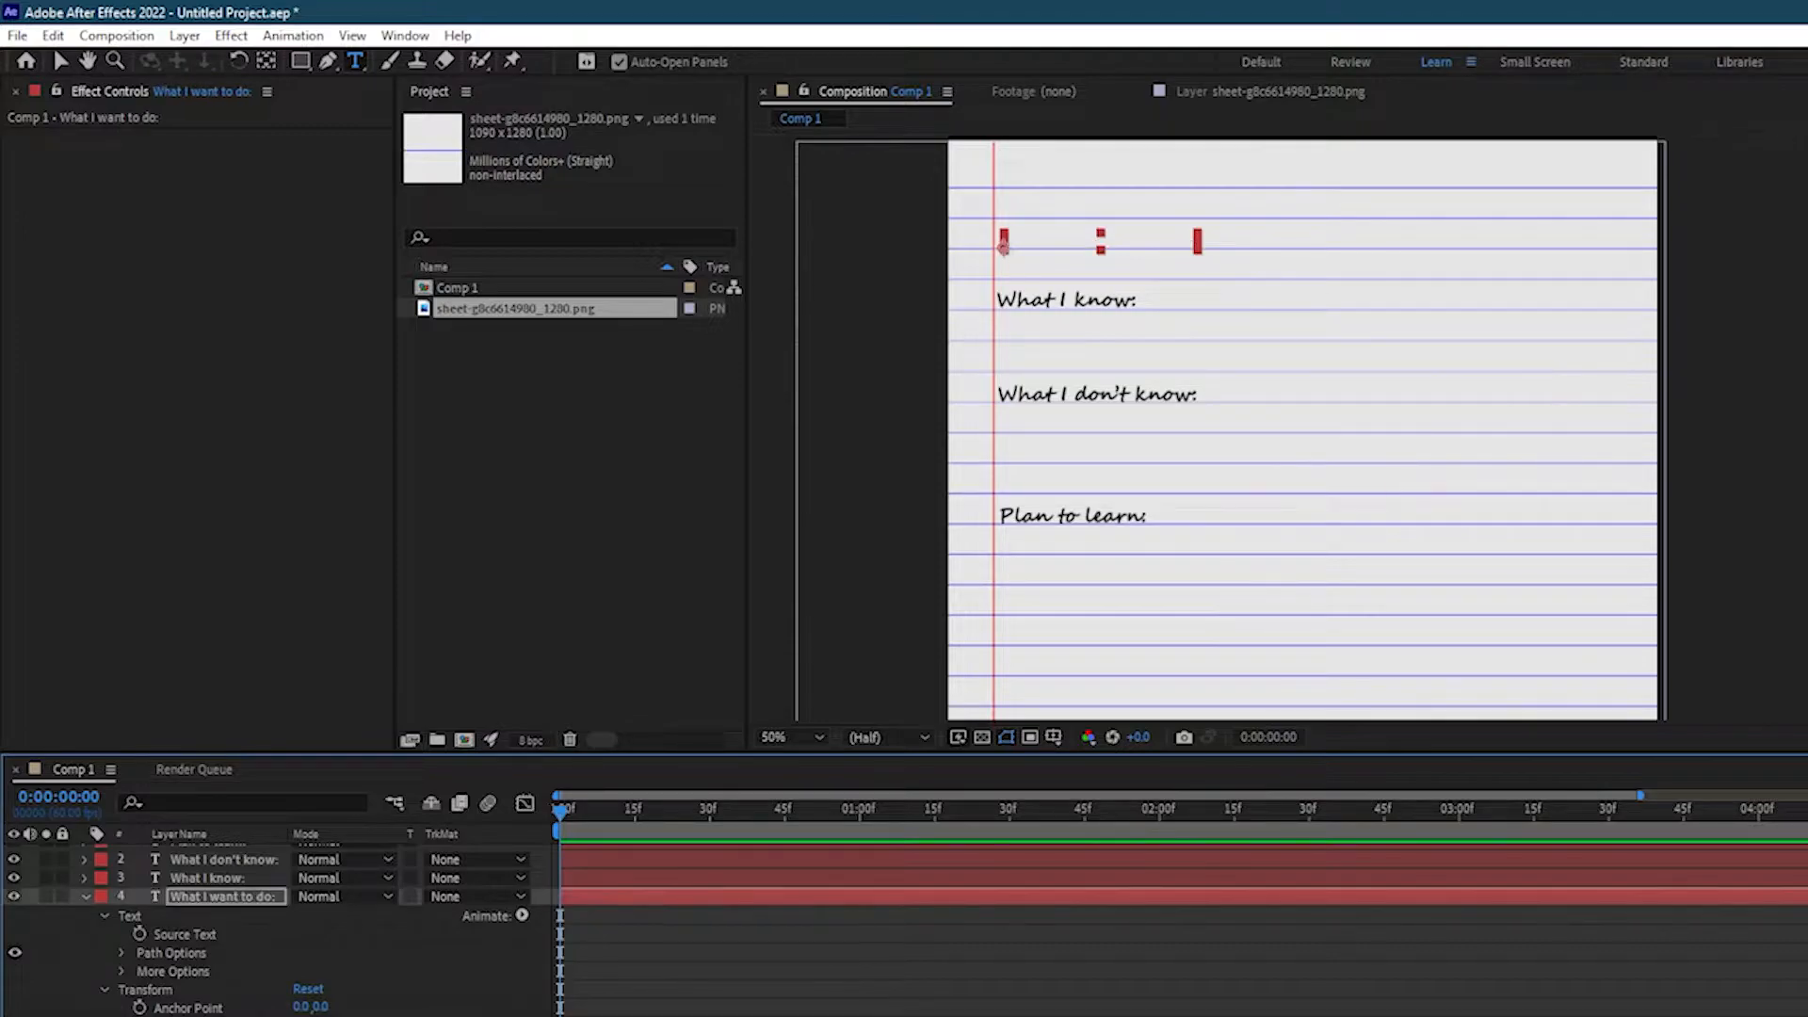
# Preview the composition from the start and review the animator properties available for the "What I want to do:" text.
pyautogui.moveTo(981, 817); pyautogui.dragTo(1305, 818)
pyautogui.moveTo(1641, 795); pyautogui.dragTo(1807, 796)
pyautogui.moveTo(1192, 815); pyautogui.dragTo(584, 838)
pyautogui.press('Home')
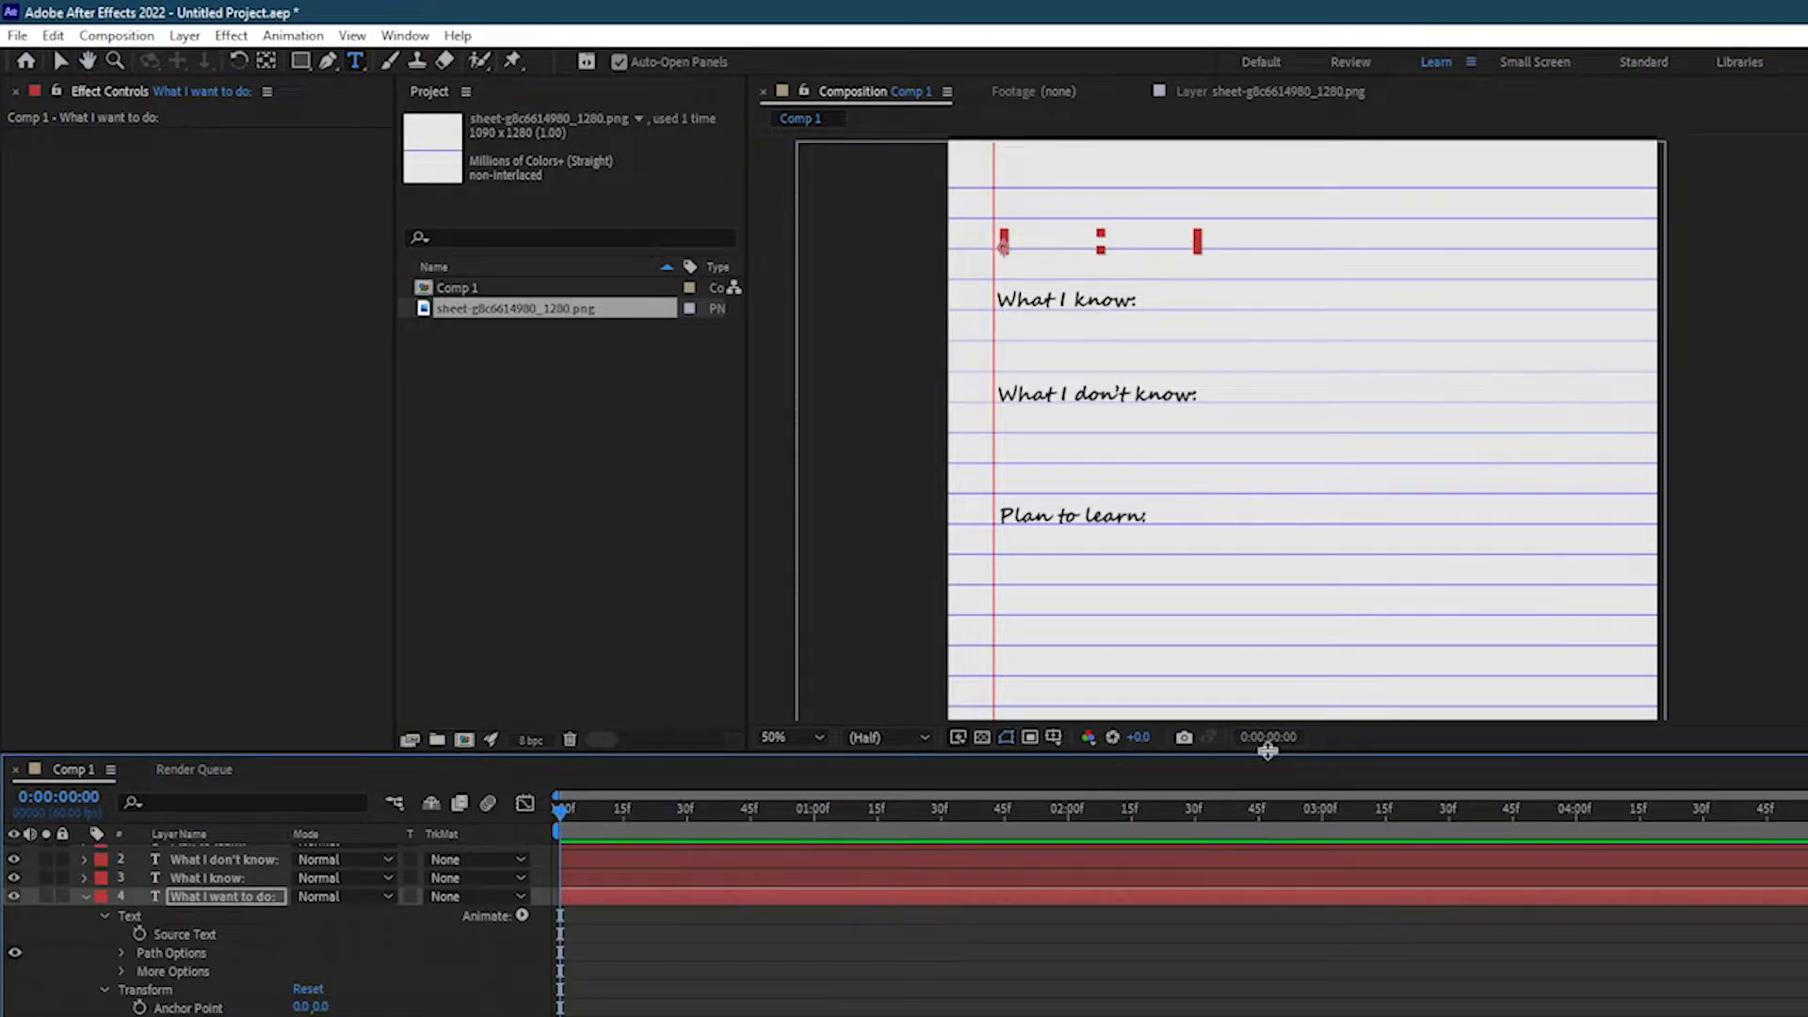
pyautogui.press('space')
pyautogui.press('space')
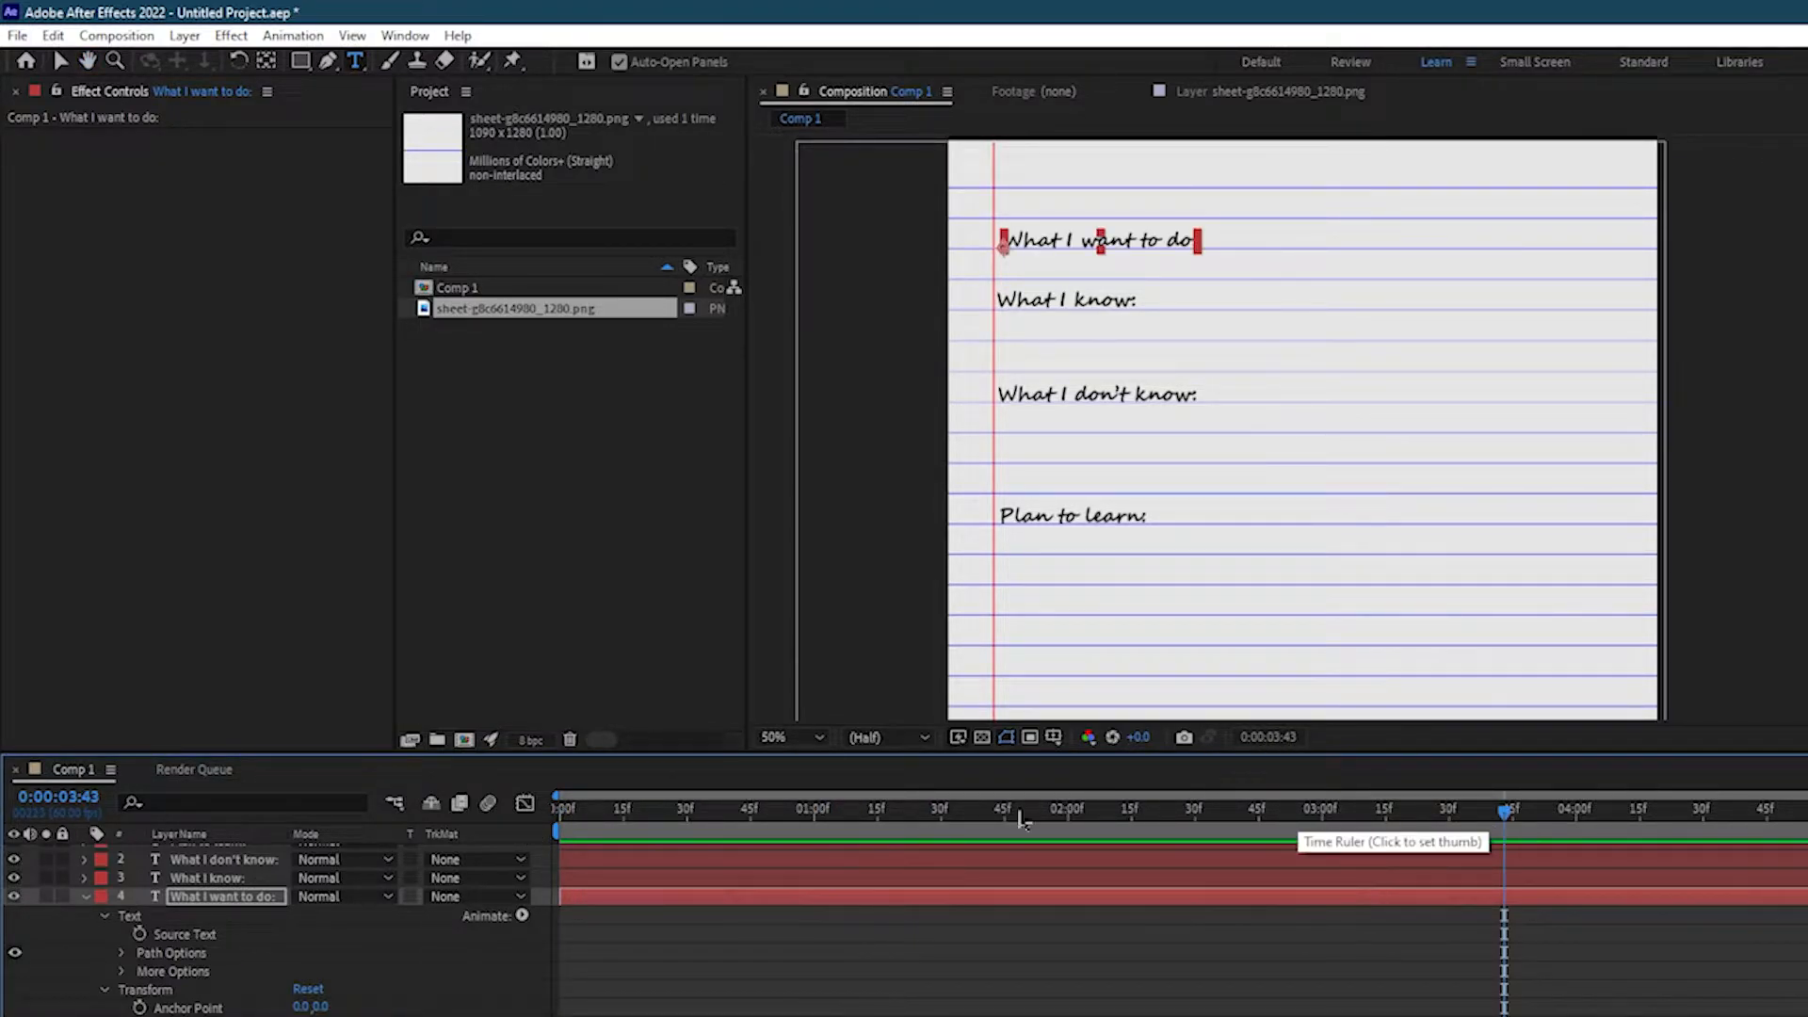
pyautogui.click(1069, 810)
pyautogui.press('space')
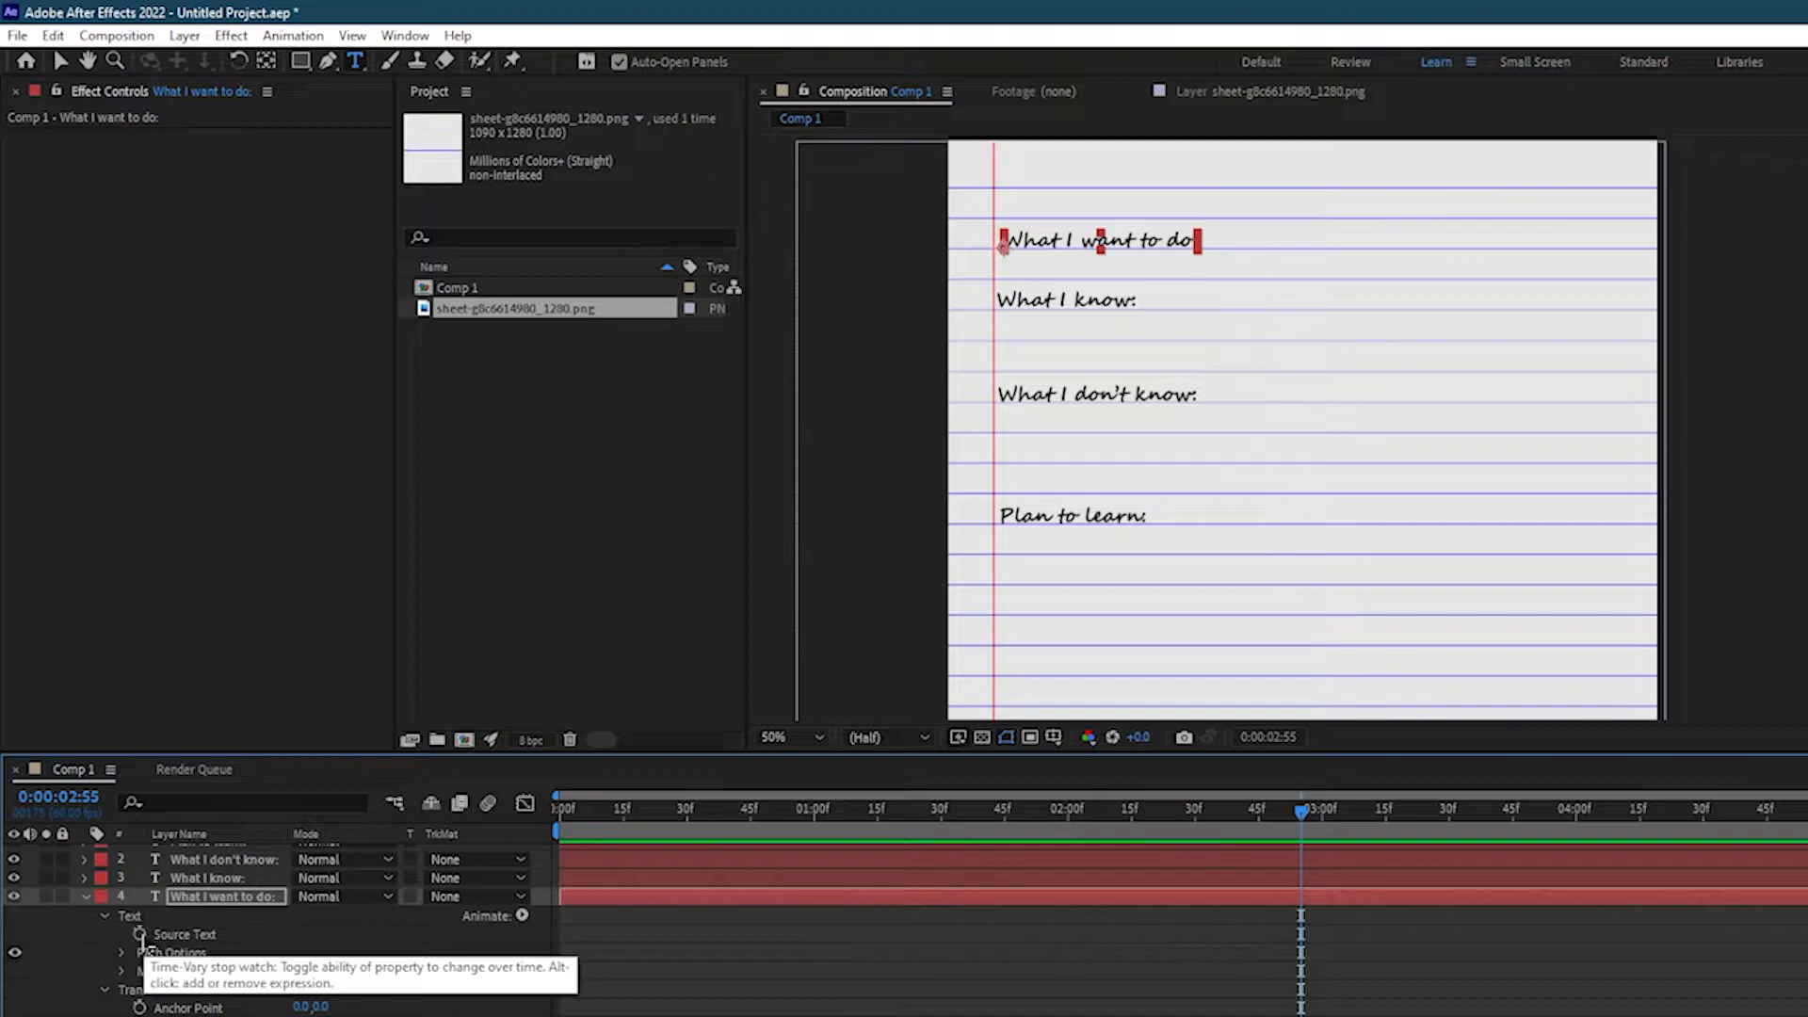
pyautogui.click(521, 916)
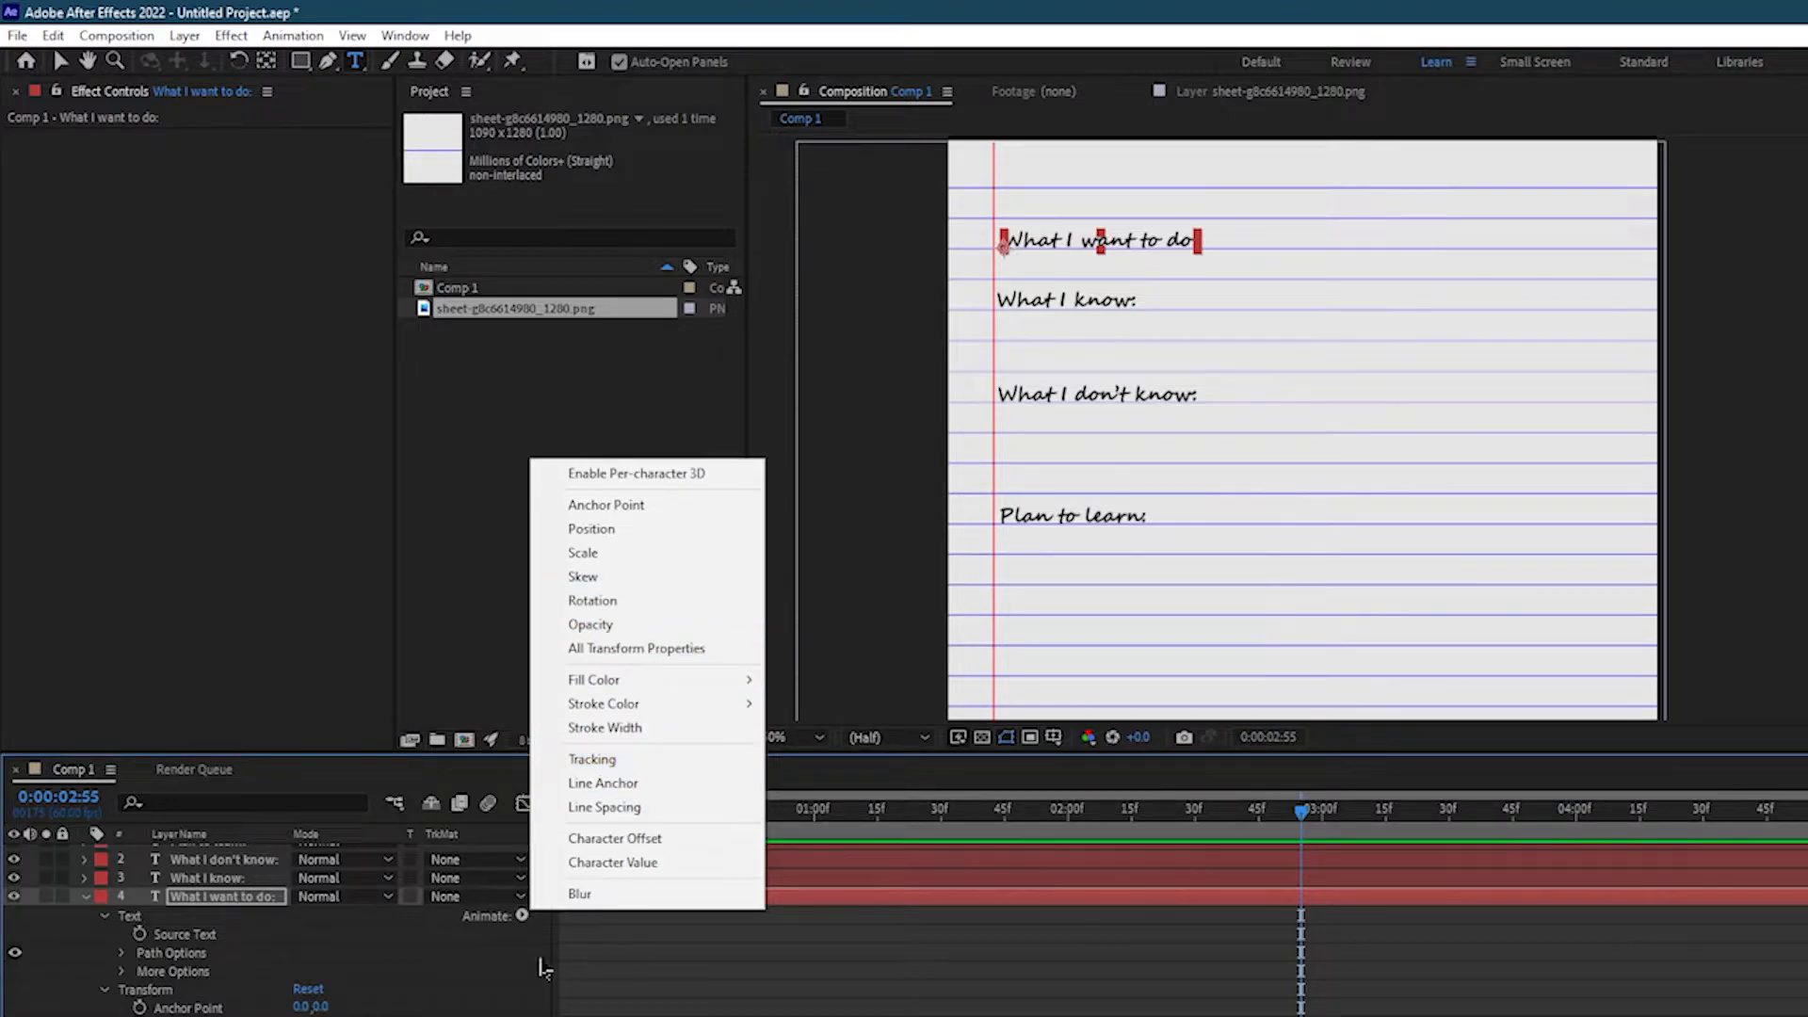
pyautogui.click(706, 962)
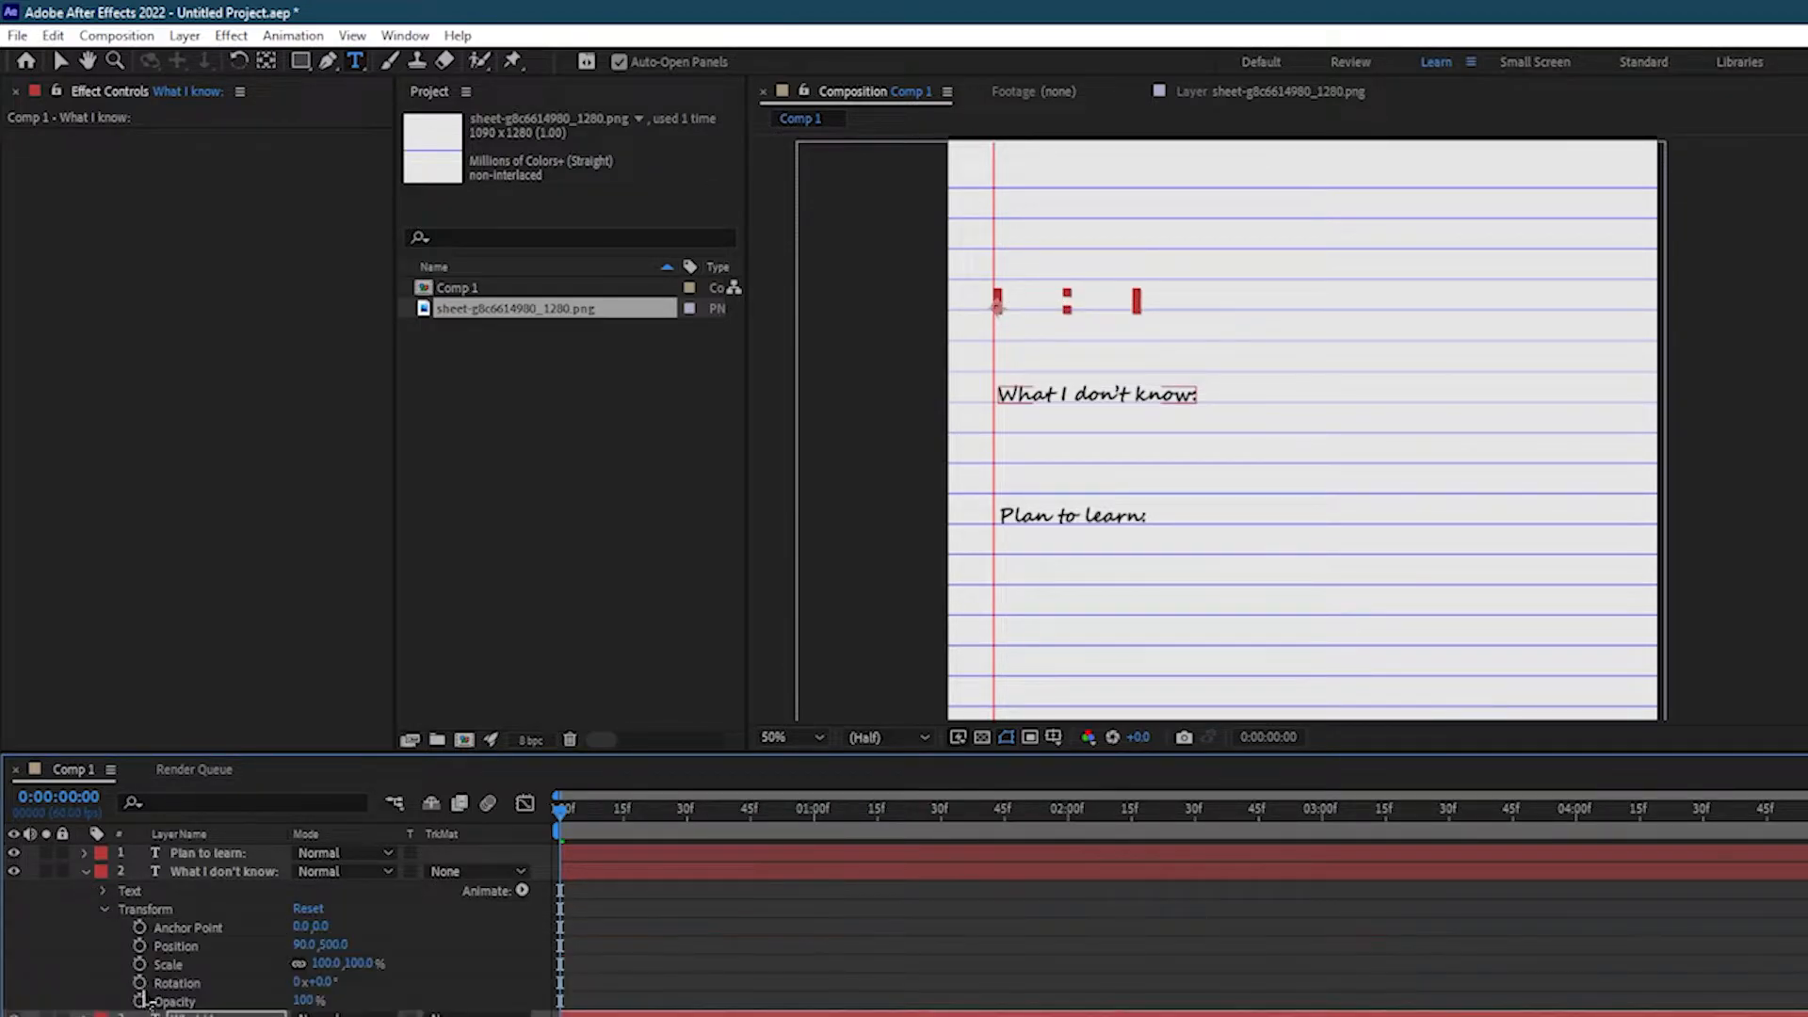
# Add an opacity keyframe of 0% to the "Plan to learn:" layer at 0:00:00:00.
pyautogui.click(86, 871)
pyautogui.click(85, 853)
pyautogui.click(103, 891)
pyautogui.click(140, 982)
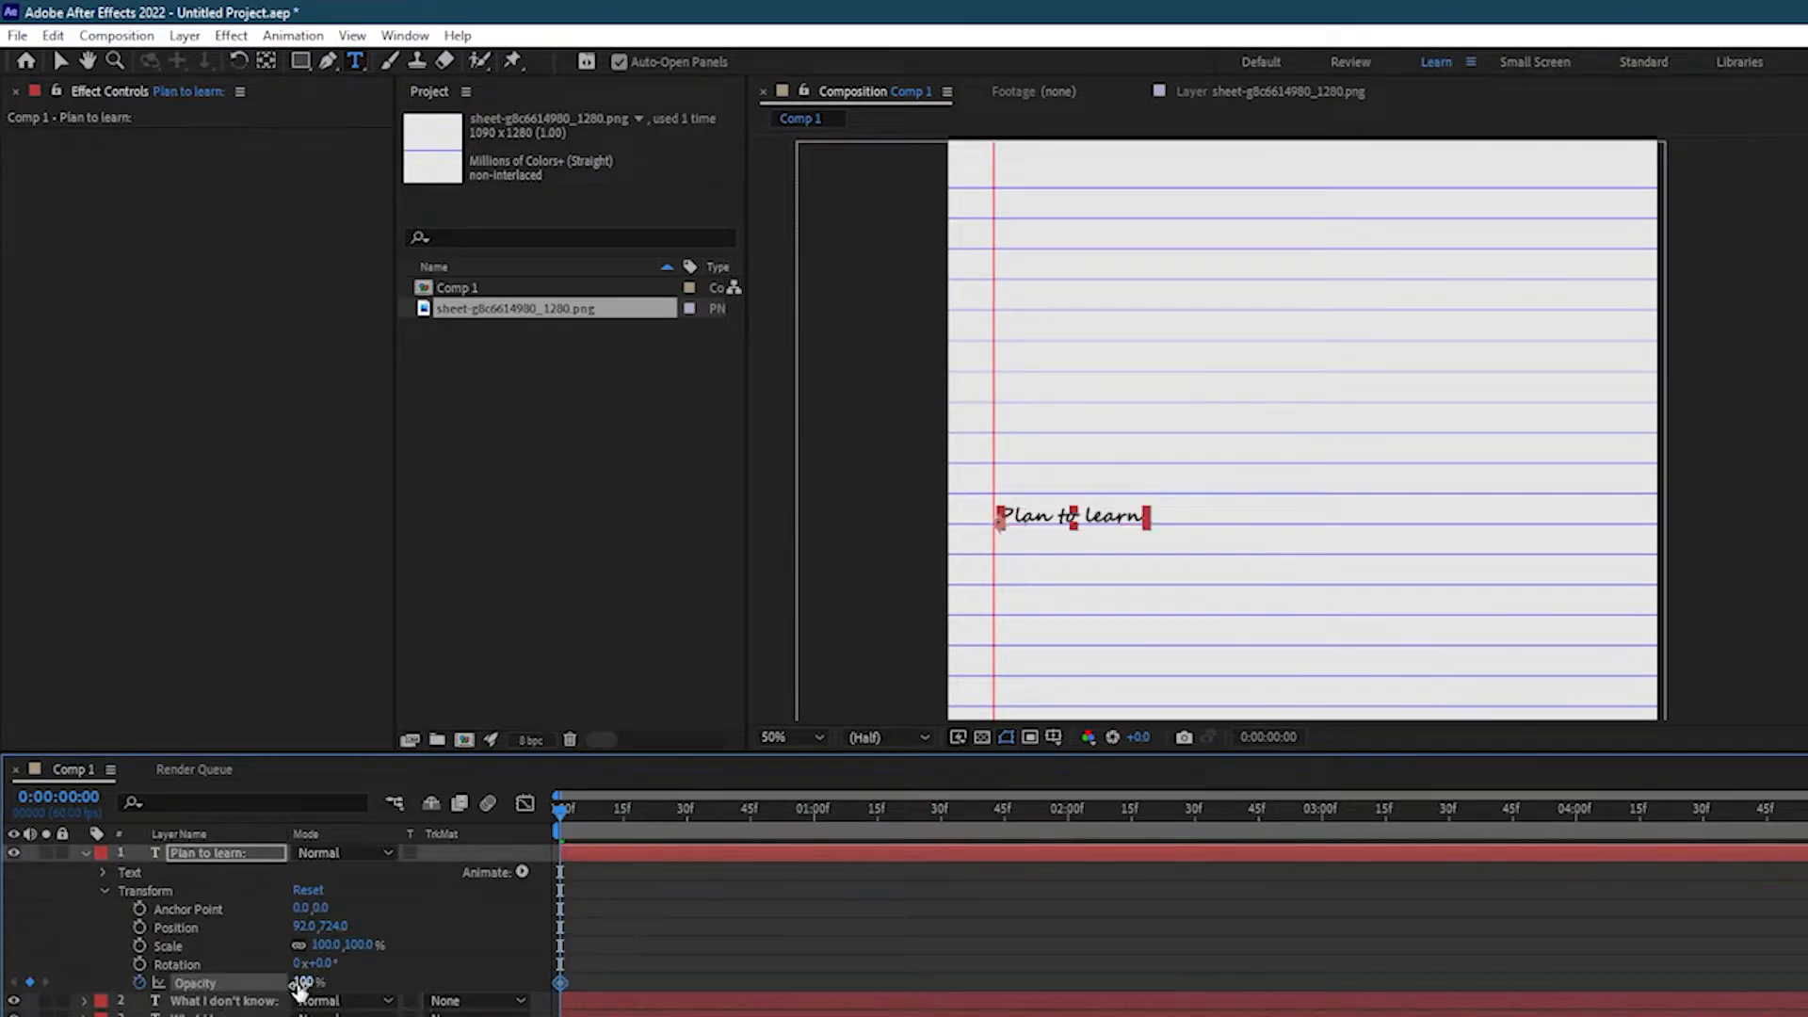
pyautogui.moveTo(299, 982); pyautogui.dragTo(109, 982)
pyautogui.click(85, 853)
pyautogui.click(85, 890)
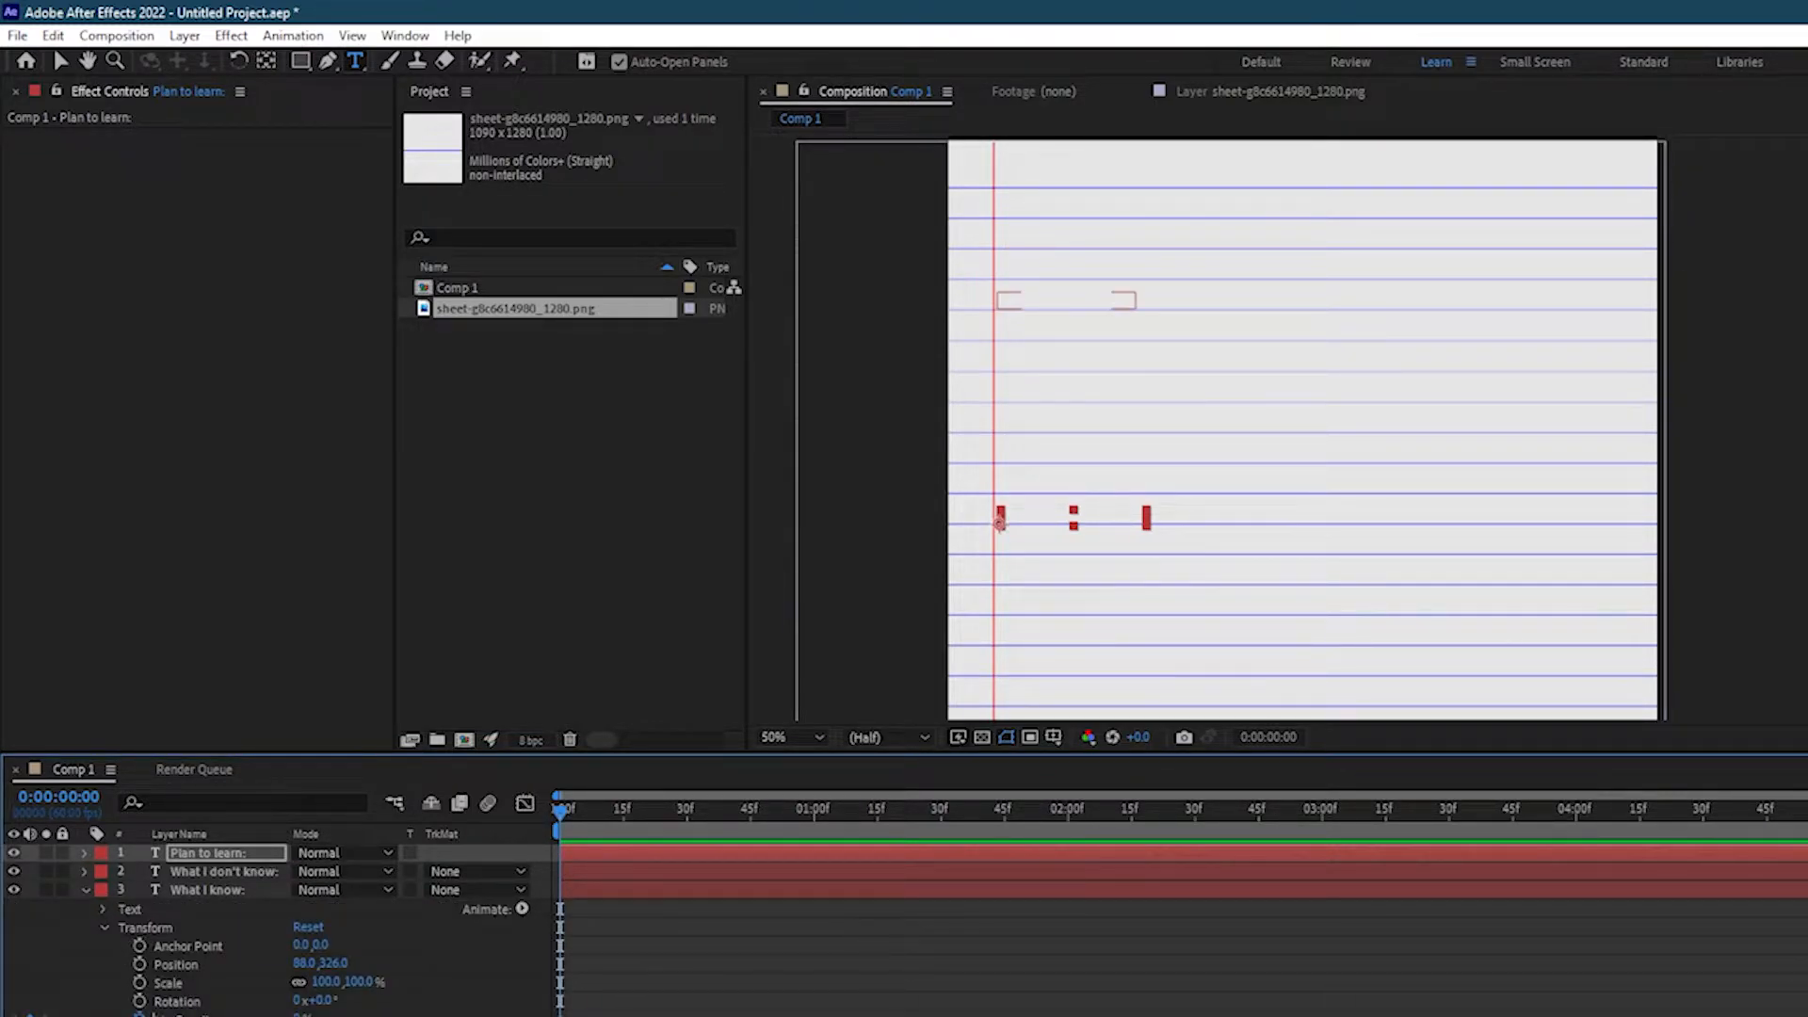
# Play the composition from the start to check the fade-in of the "What I want to do:" heading.
pyautogui.click(942, 1015)
pyautogui.moveTo(1806, 795); pyautogui.dragTo(663, 796)
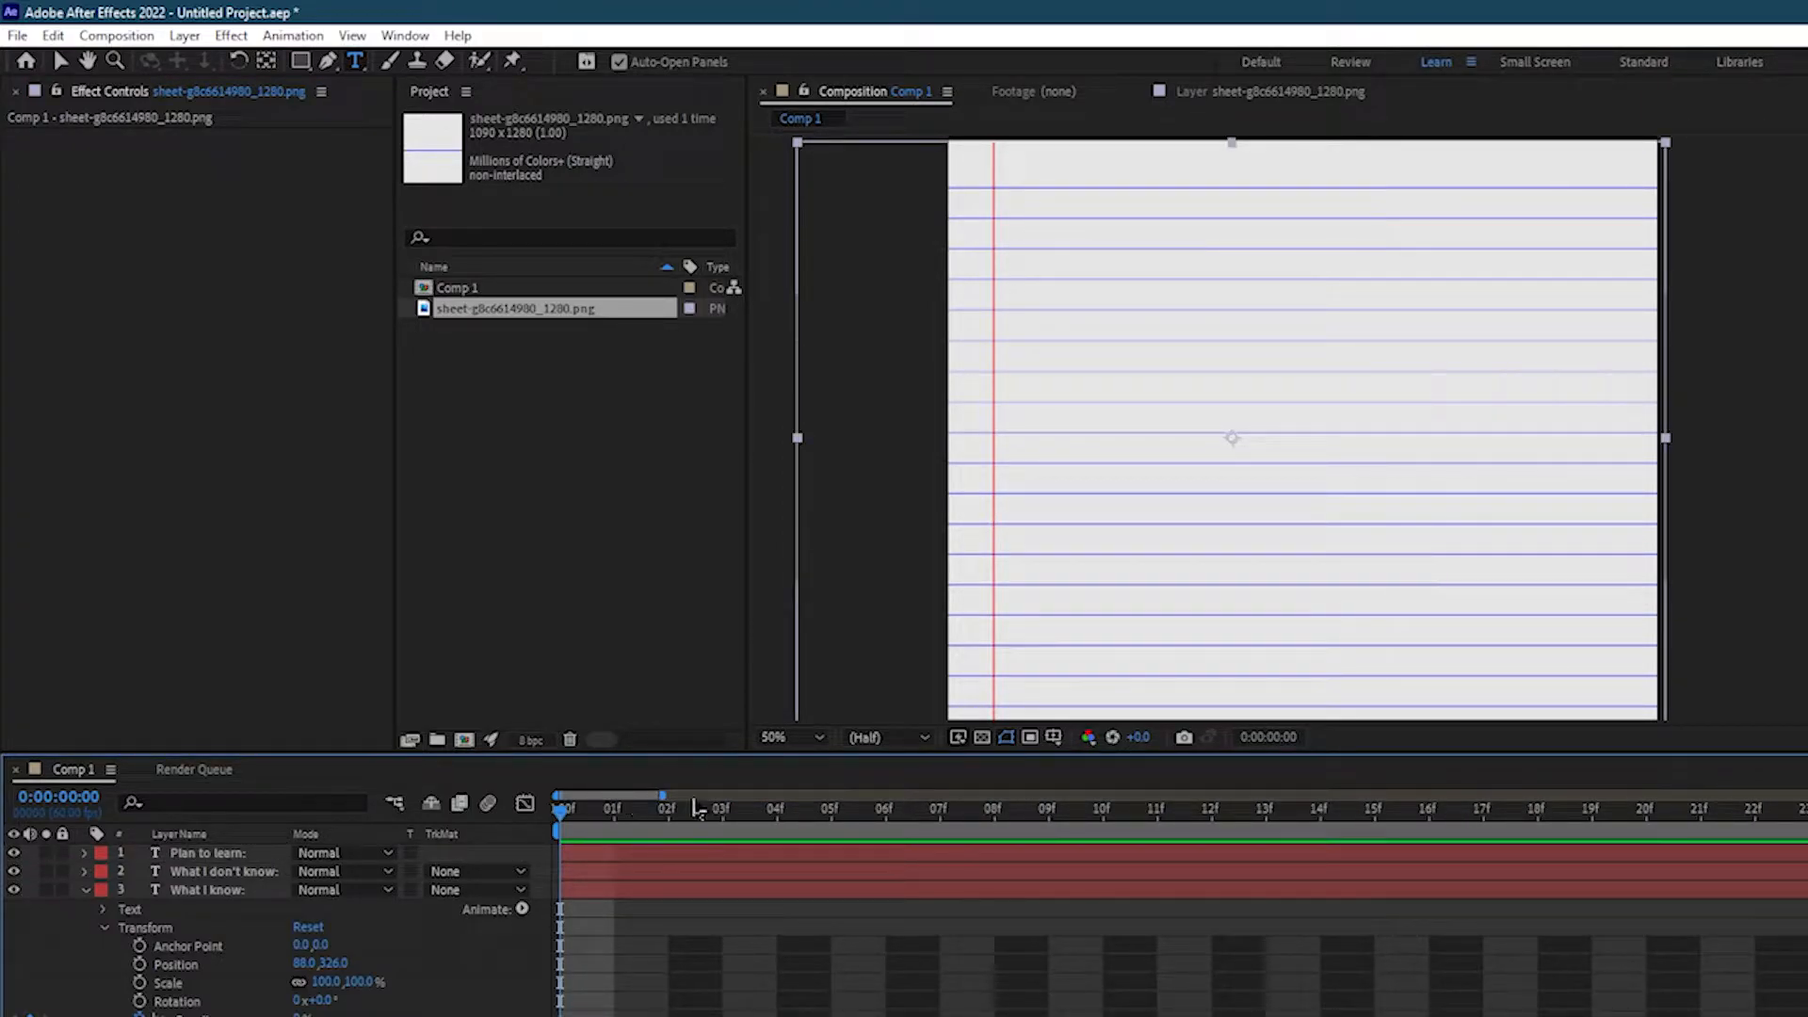
pyautogui.moveTo(661, 796); pyautogui.dragTo(1789, 796)
pyautogui.press('space')
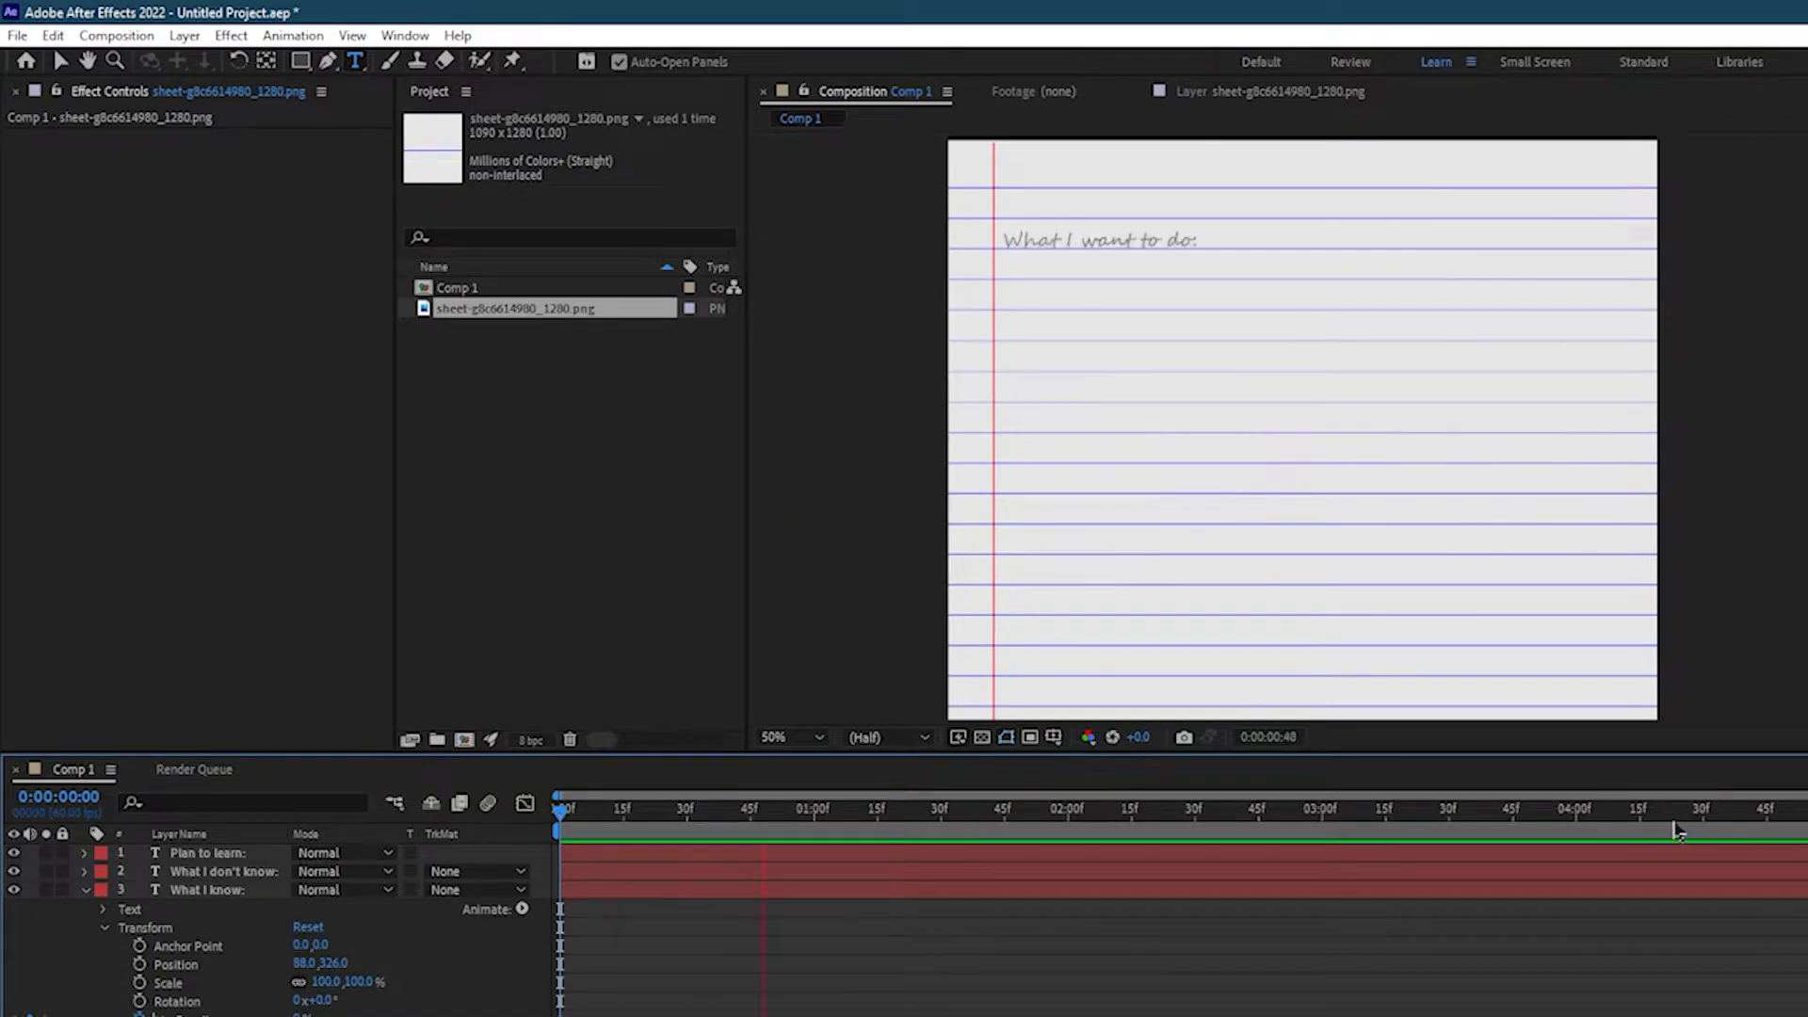
pyautogui.press('space')
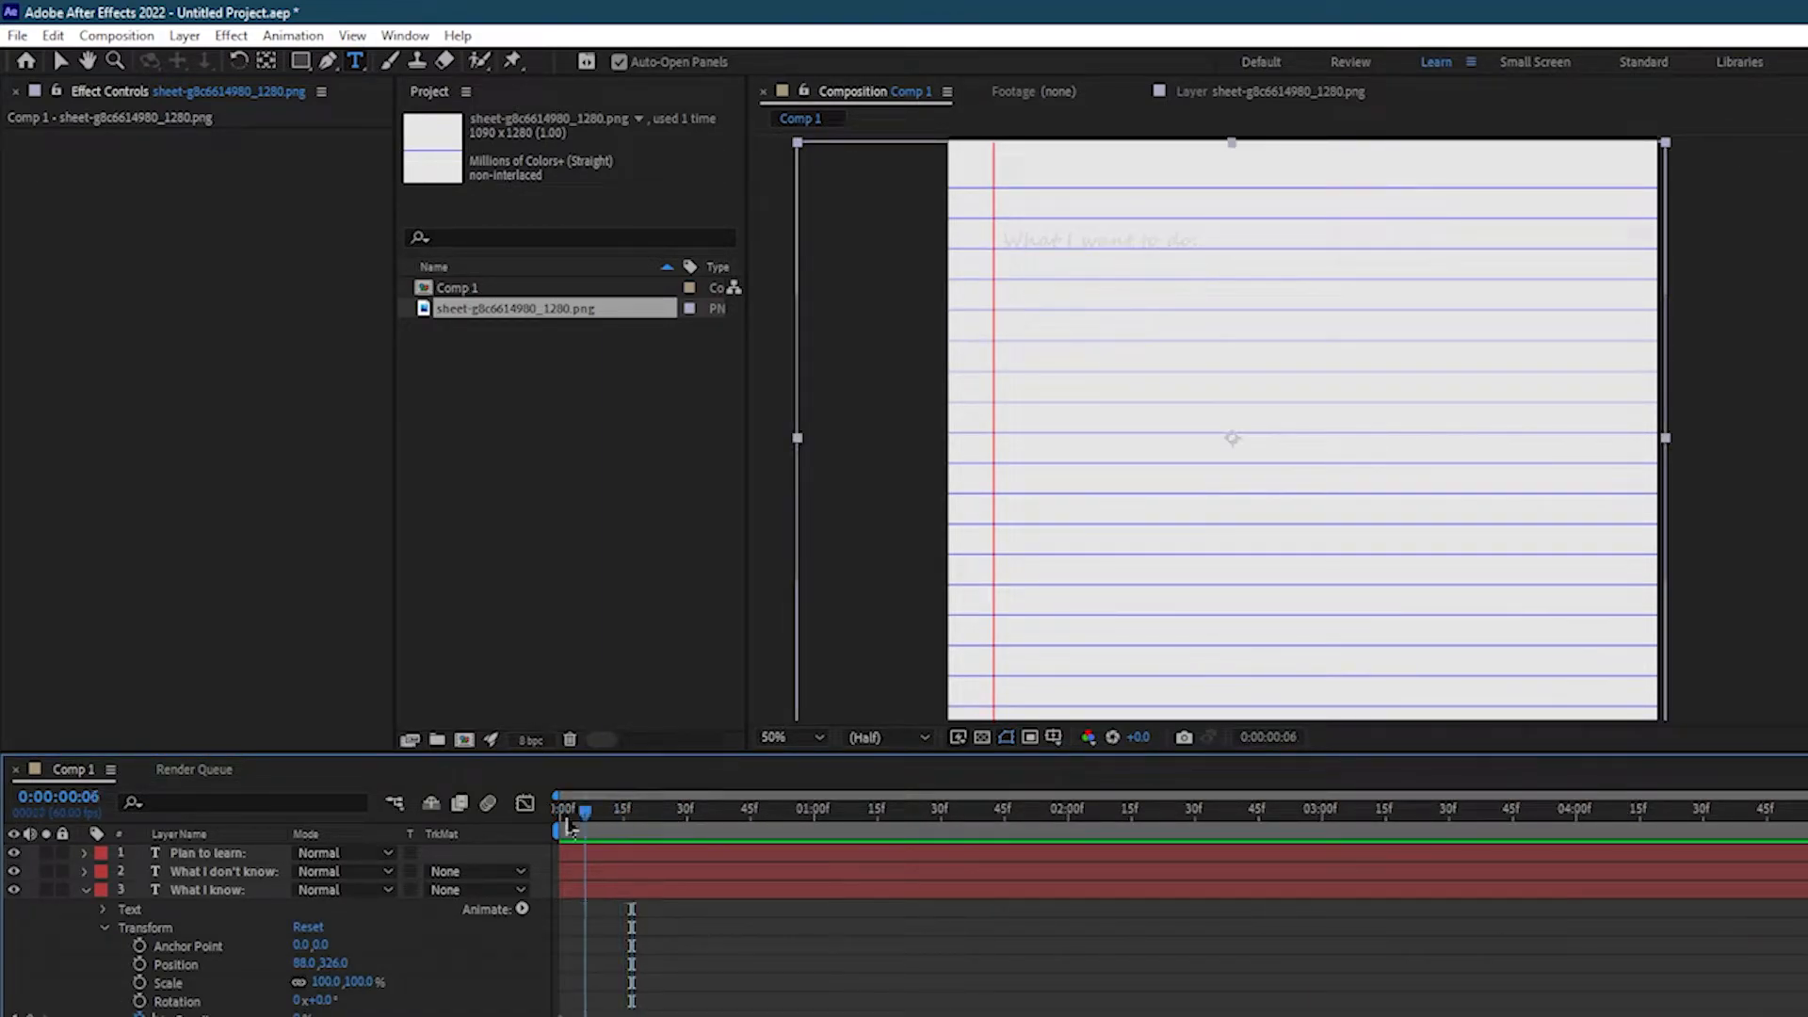
pyautogui.click(292, 35)
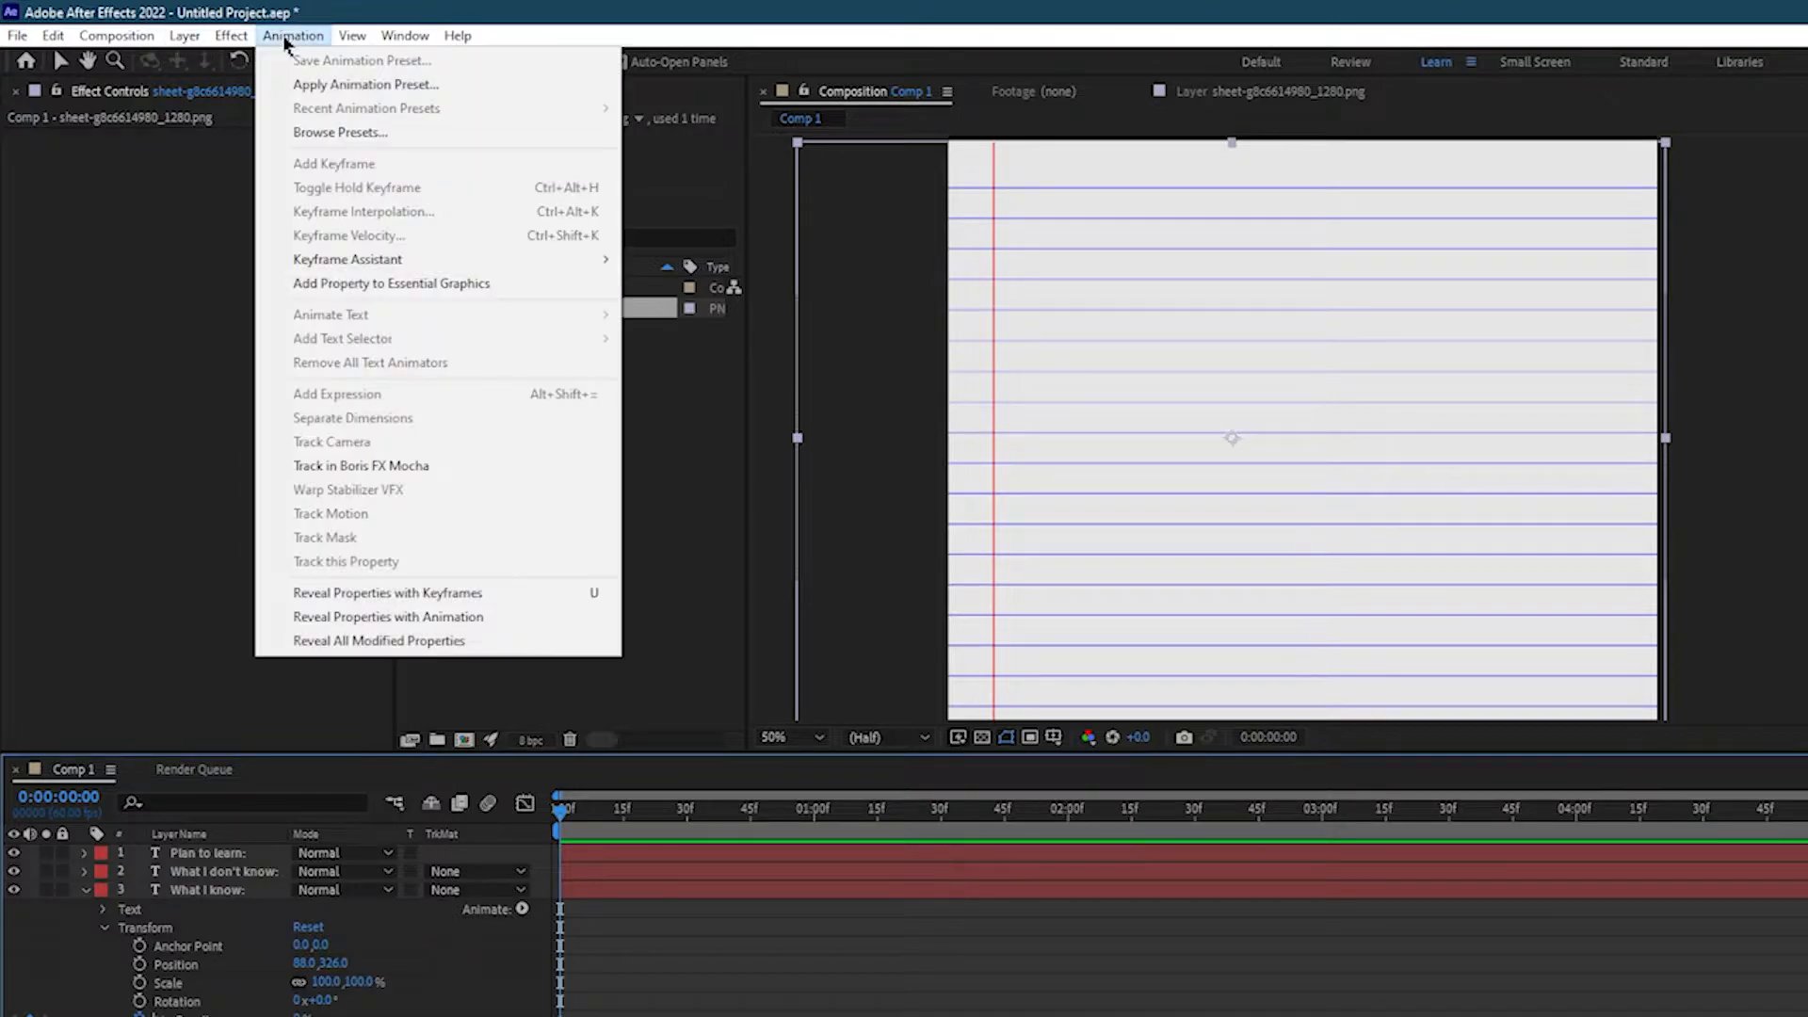
pyautogui.moveTo(53, 38)
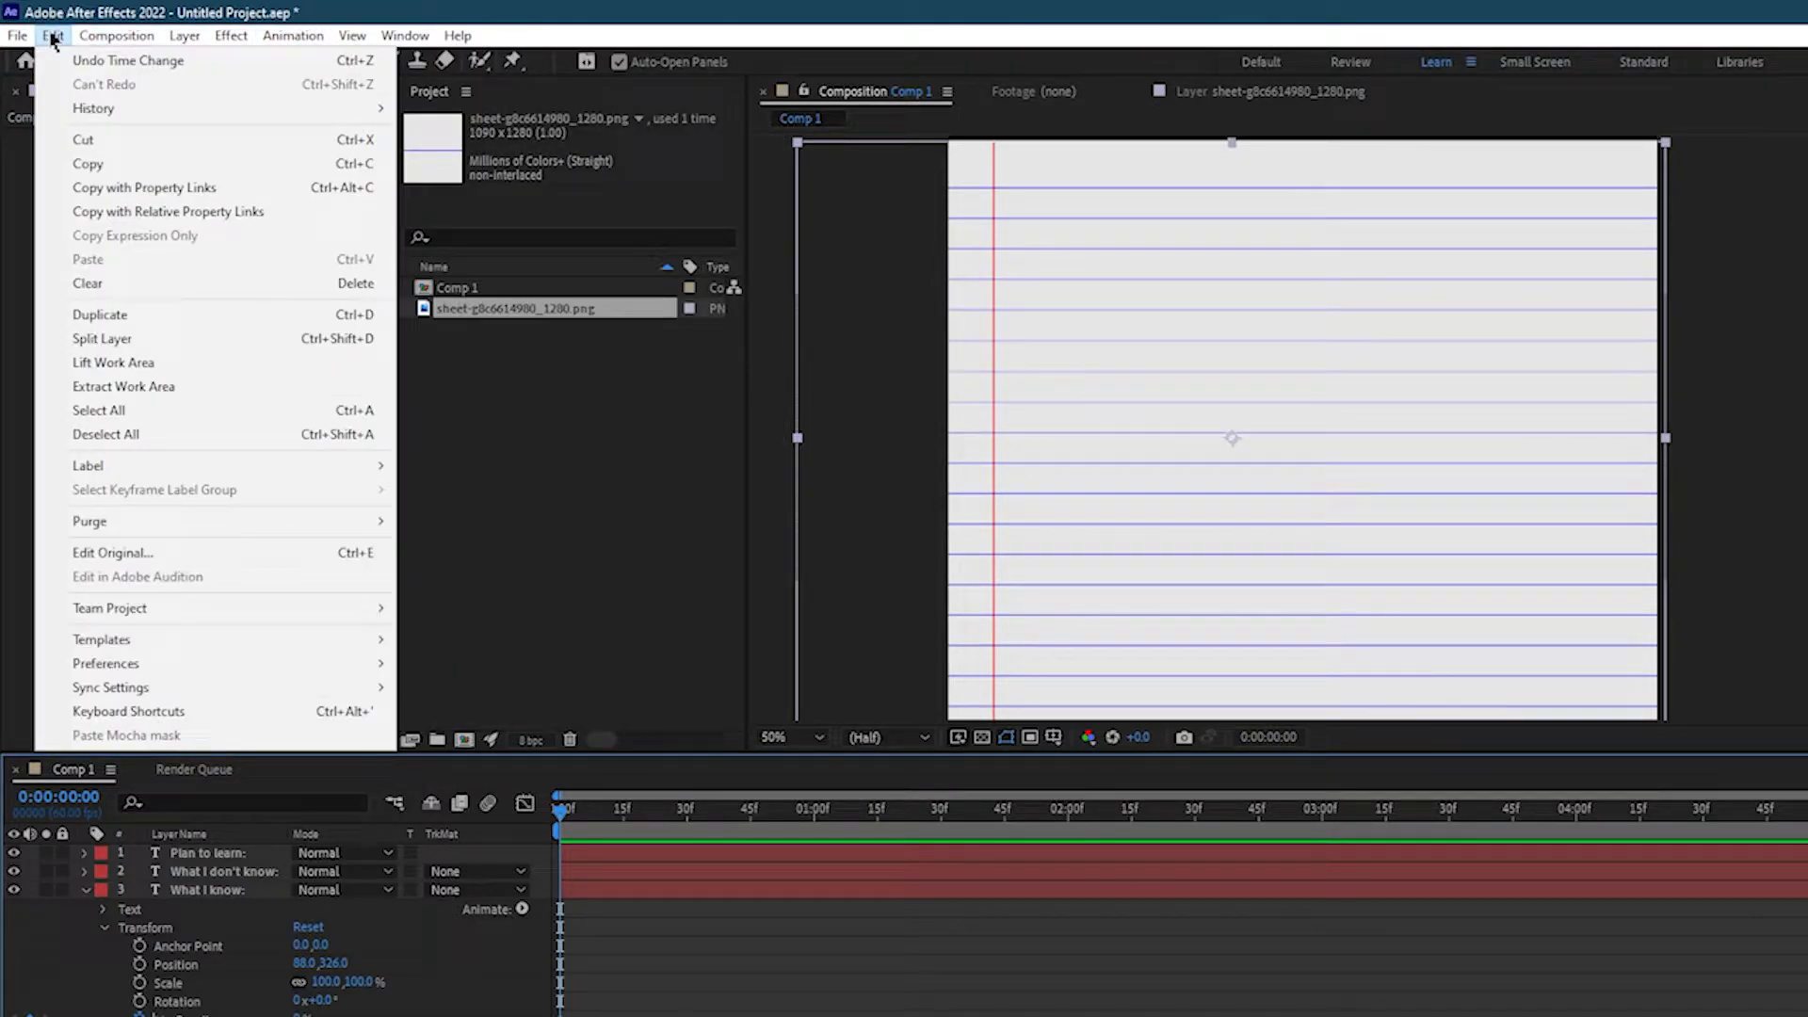
pyautogui.click(761, 956)
pyautogui.press('End')
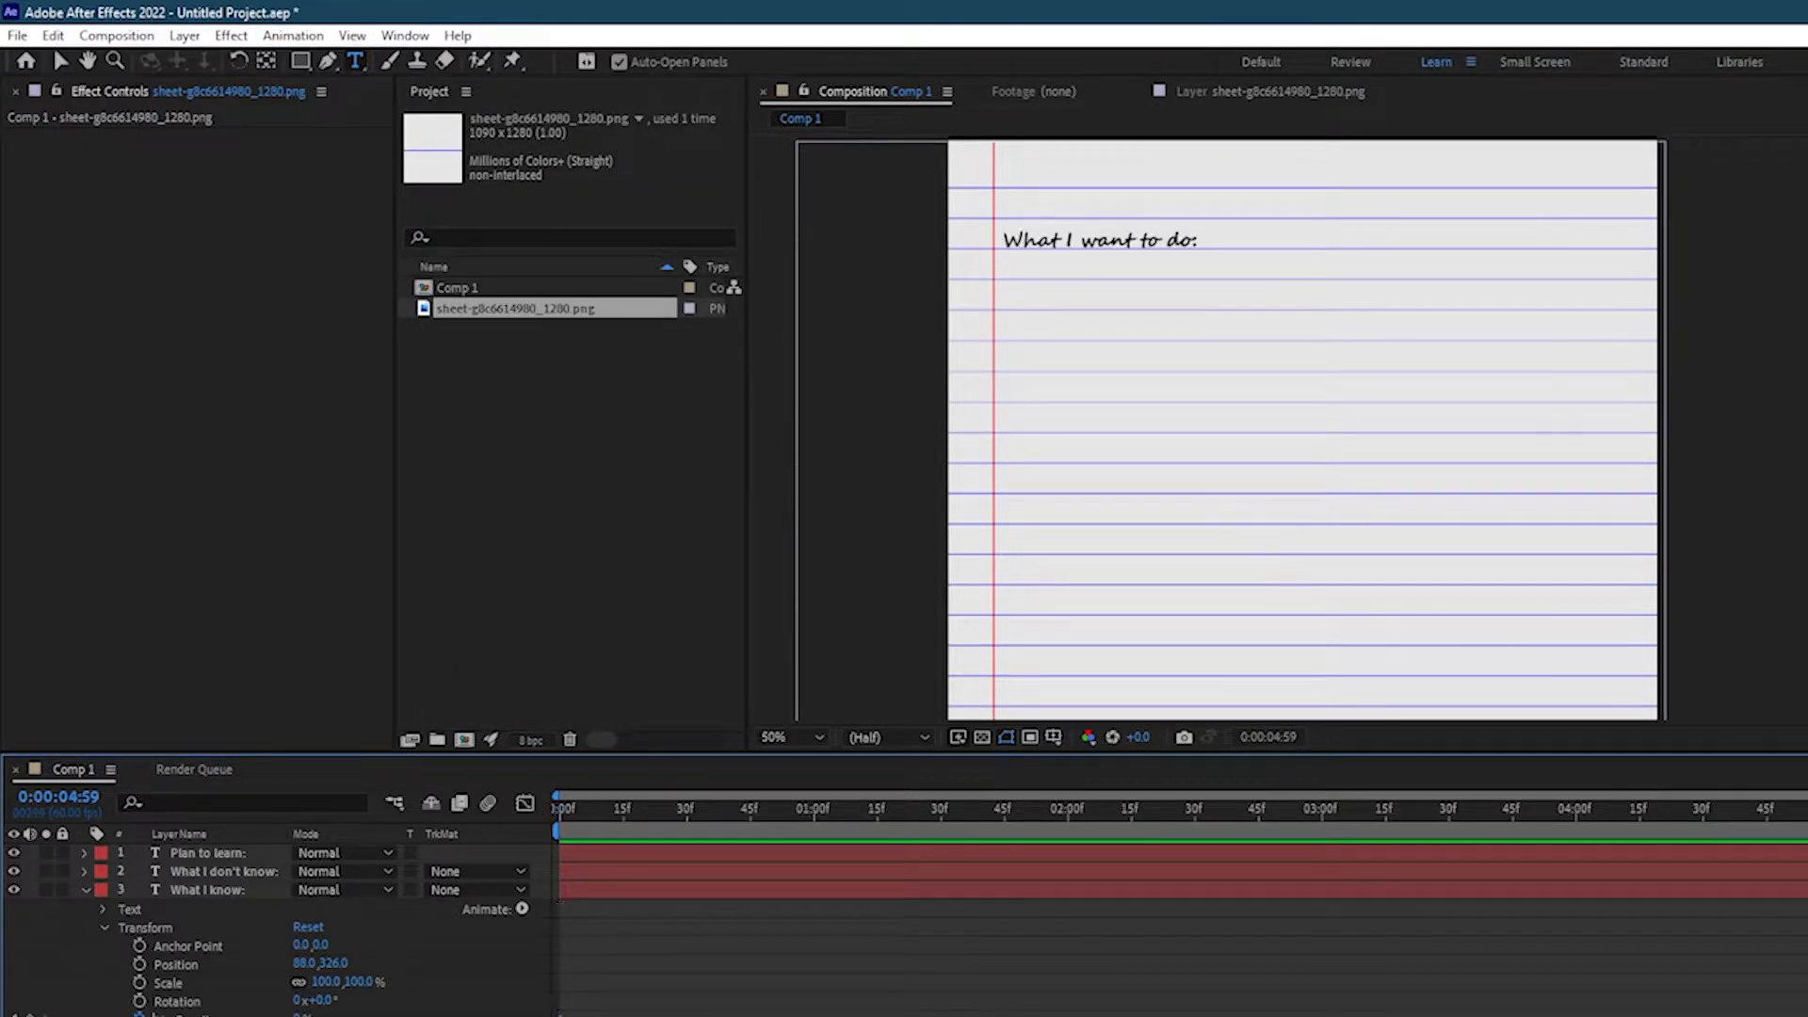
pyautogui.click(1771, 836)
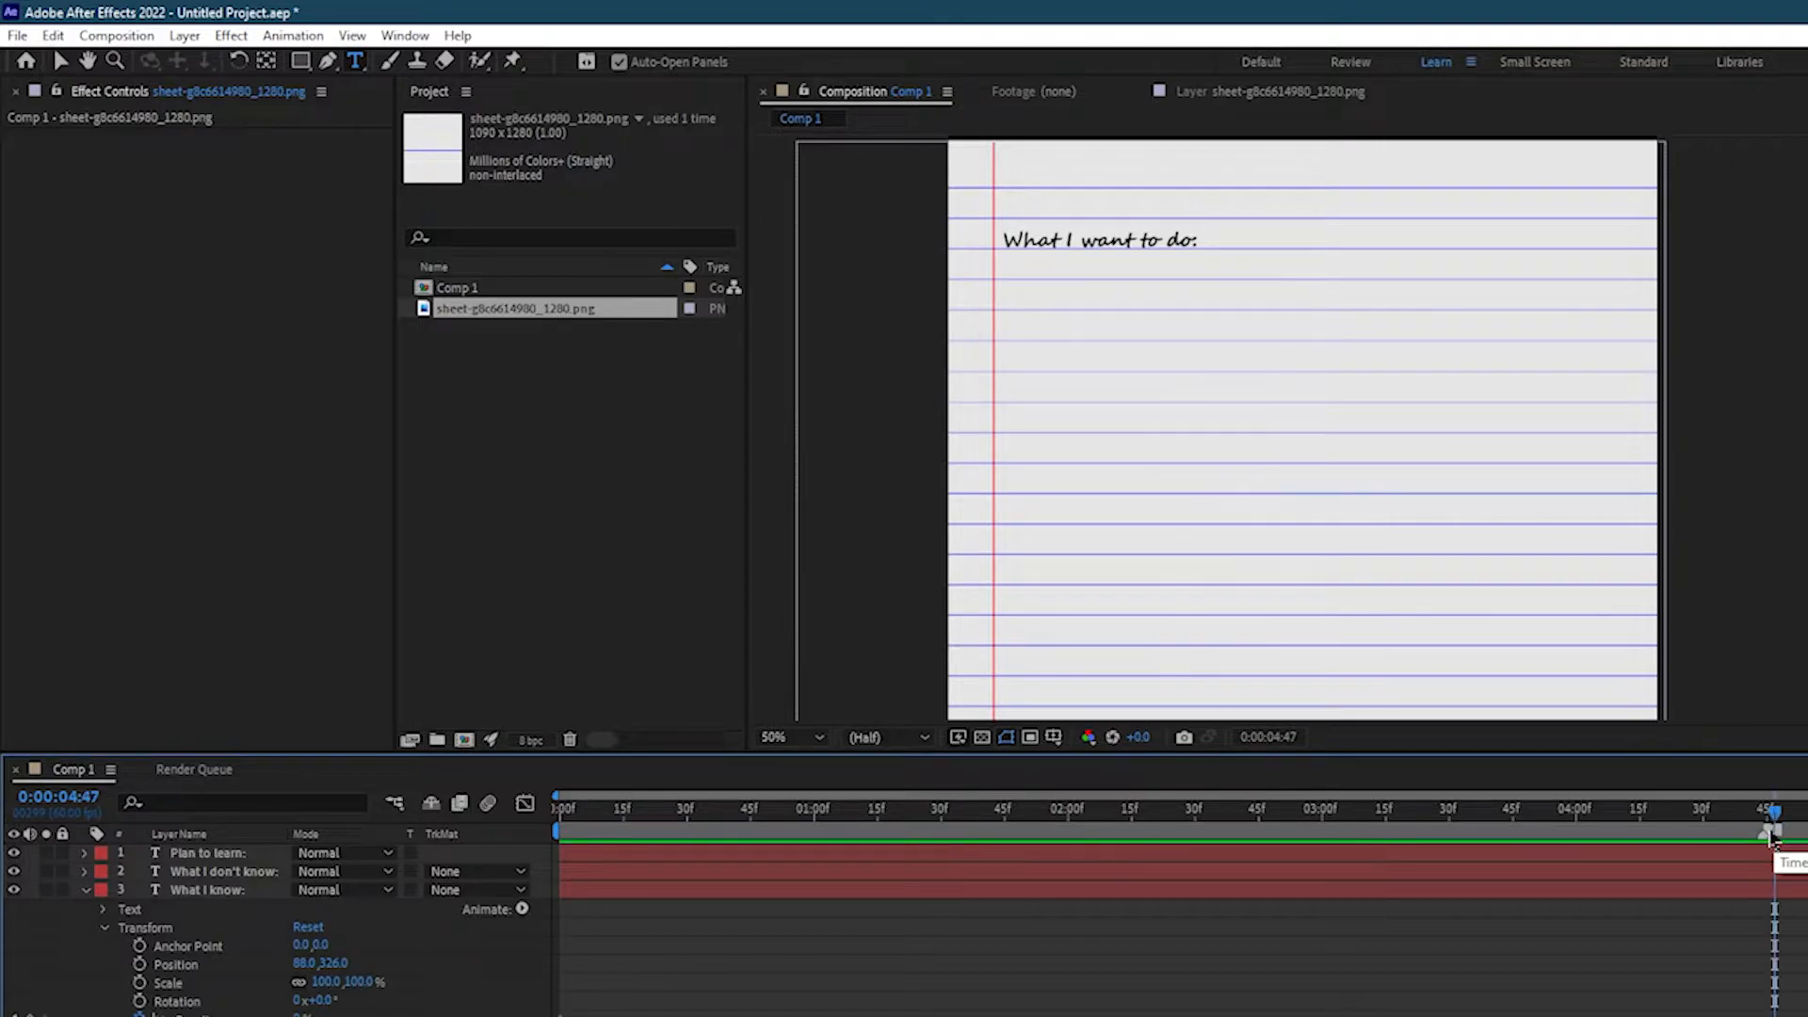
pyautogui.moveTo(1800, 871); pyautogui.dragTo(1805, 871)
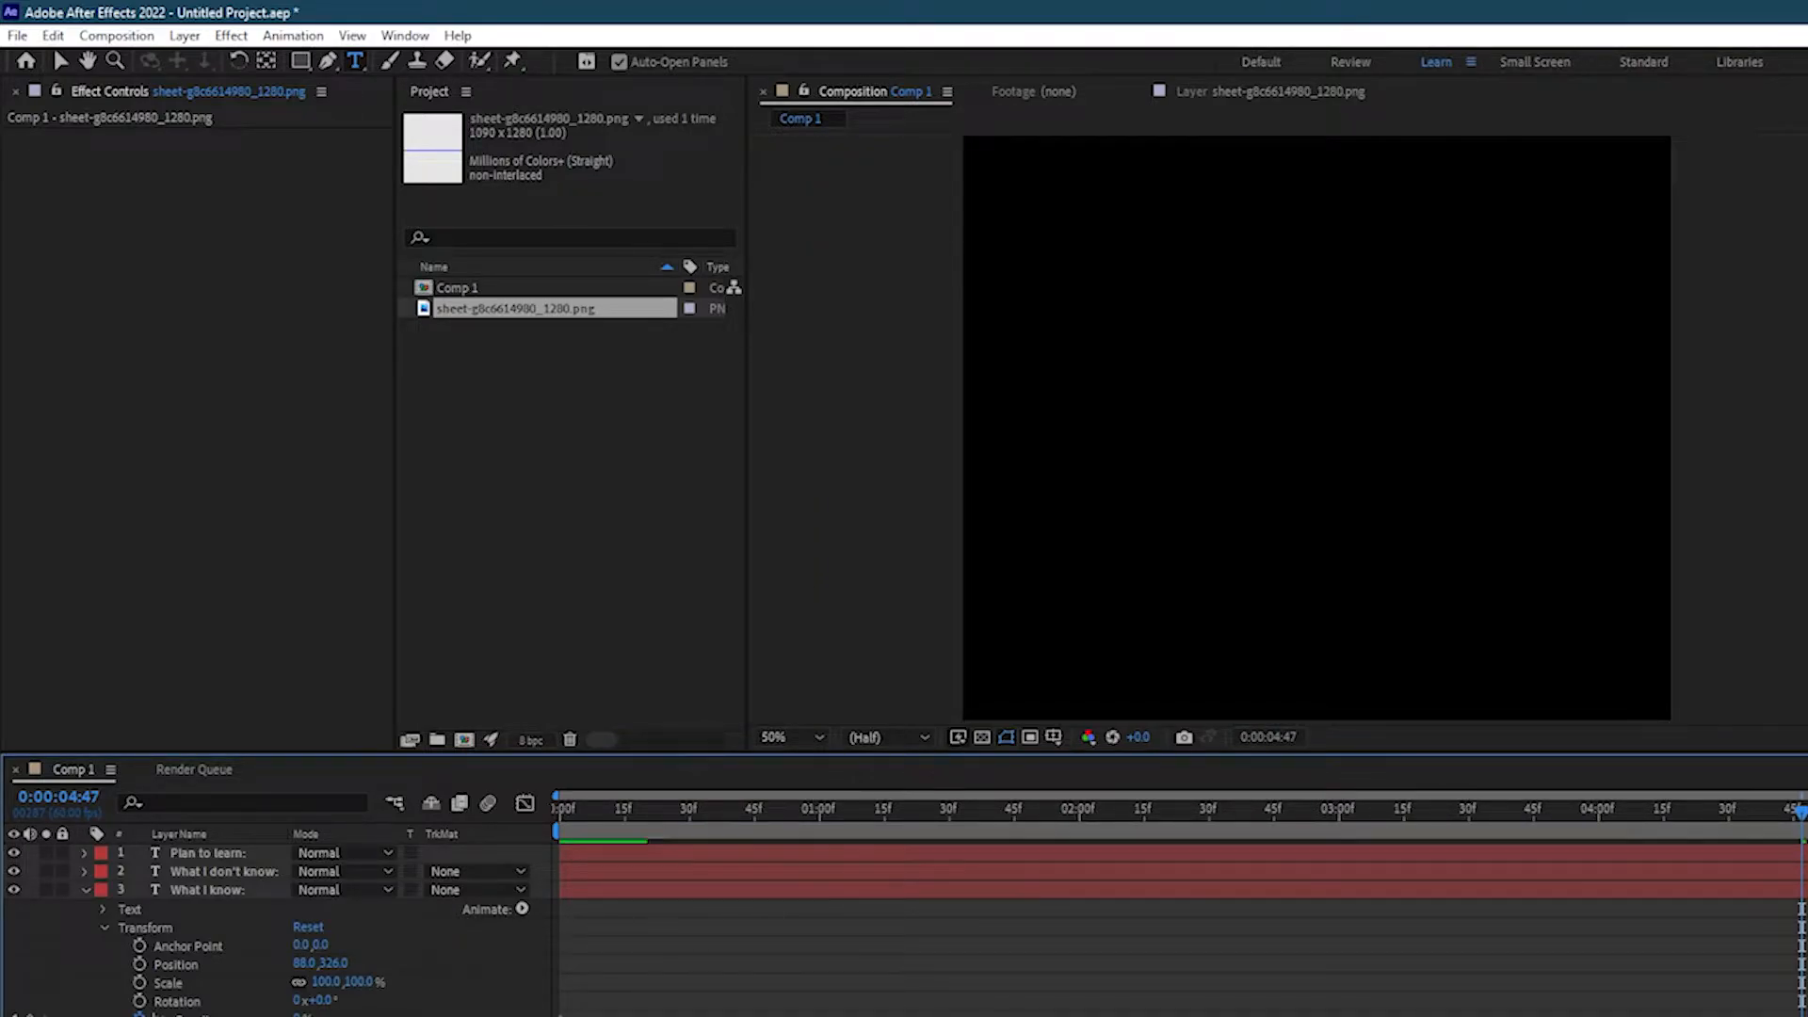
# Extend the duration of Comp 1 to about 10 seconds and go near its end at 0:00:09:54.
pyautogui.click(292, 36)
pyautogui.click(116, 36)
pyautogui.click(166, 60)
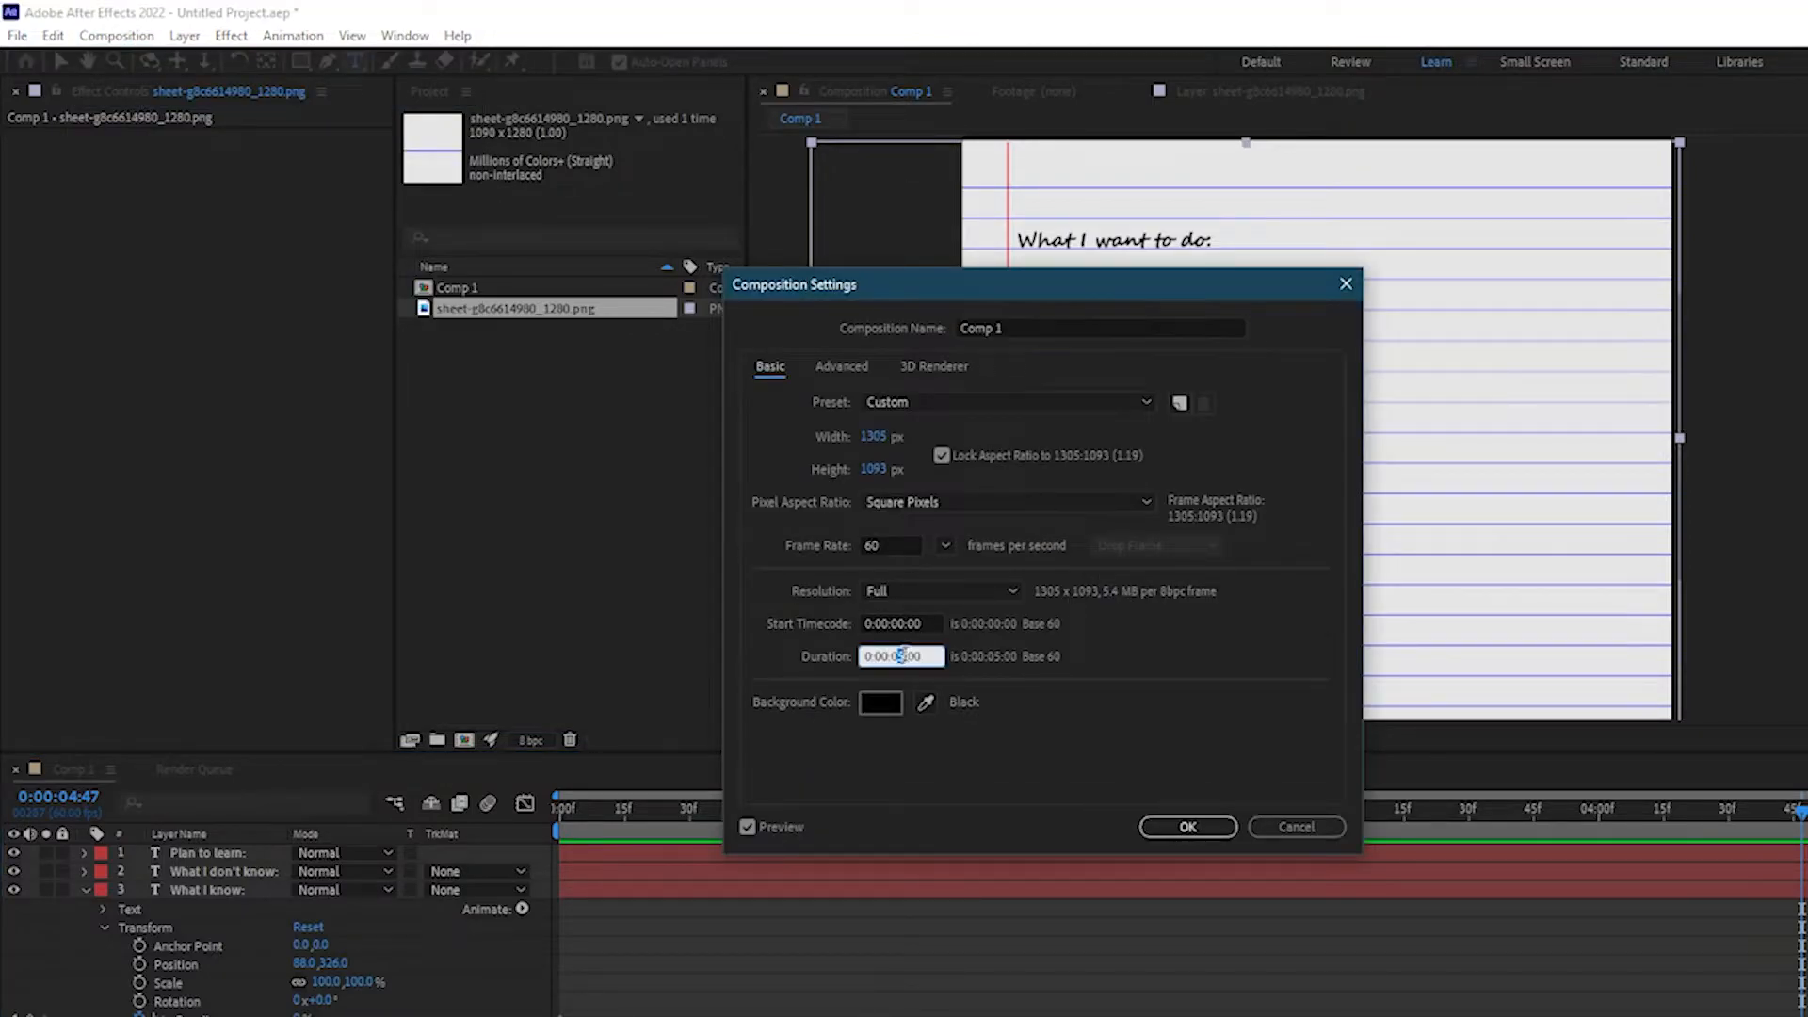
pyautogui.click(1299, 825)
pyautogui.moveTo(1801, 814)
pyautogui.mouseDown()
pyautogui.moveTo(1404, 828)
pyautogui.moveTo(1806, 819)
pyautogui.mouseUp()
pyautogui.moveTo(1206, 796); pyautogui.dragTo(556, 797)
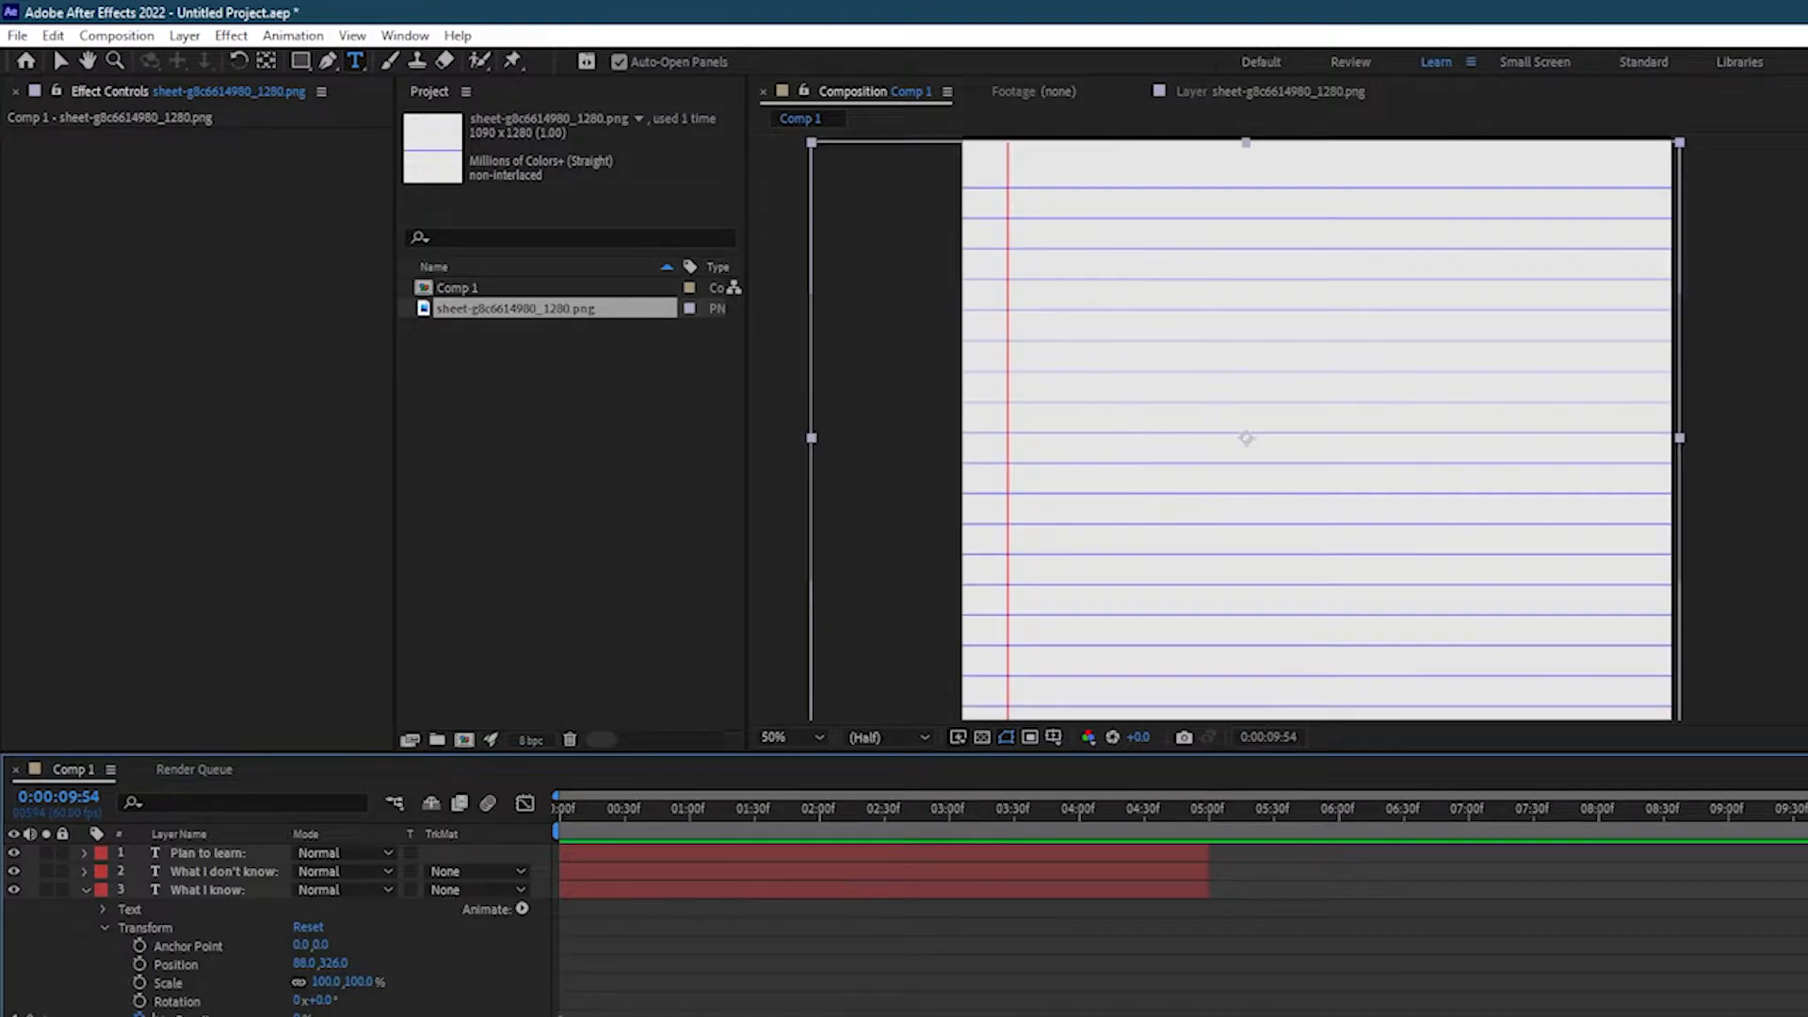
# Extend all four heading layers to the end of the composition and set their opacity to 100% at 0:00:04:00.
pyautogui.keyDown('shift'); pyautogui.click(1203, 889); pyautogui.keyUp('shift')
pyautogui.keyDown('shift'); pyautogui.click(1206, 872); pyautogui.keyUp('shift')
pyautogui.keyDown('shift'); pyautogui.click(1208, 855); pyautogui.keyUp('shift')
pyautogui.moveTo(1211, 856); pyautogui.dragTo(1806, 859)
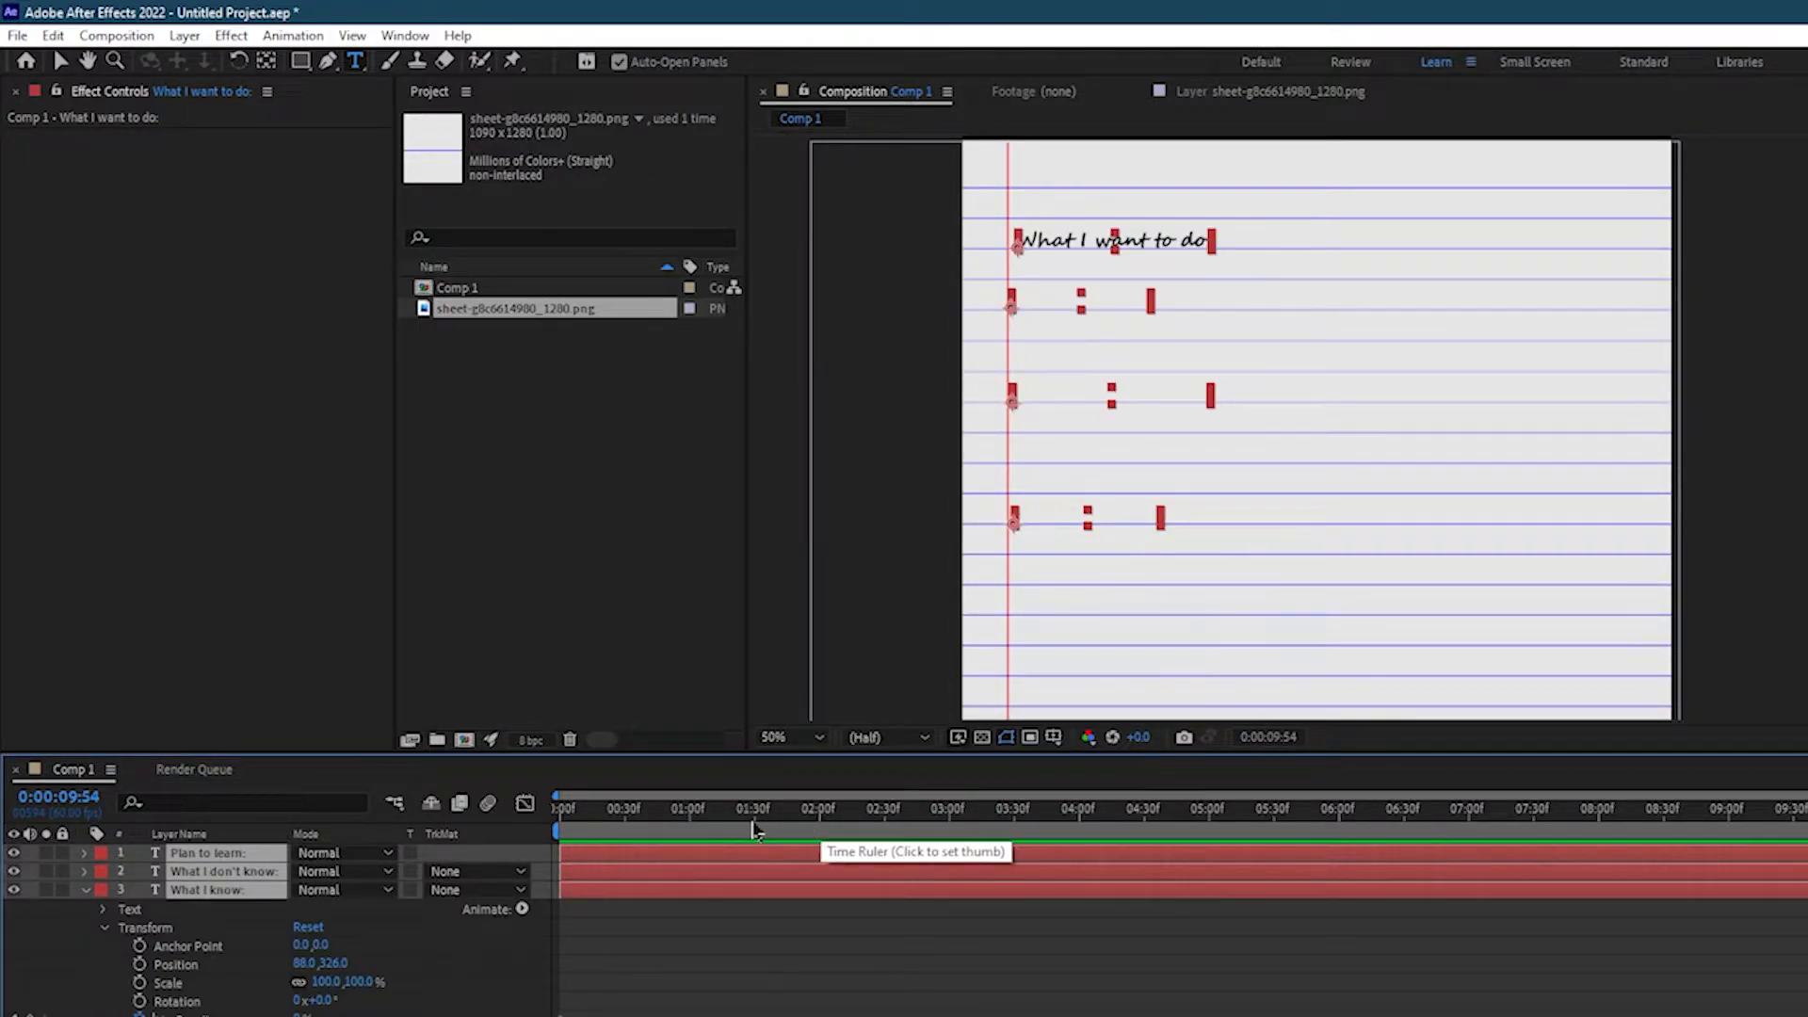
pyautogui.click(1079, 809)
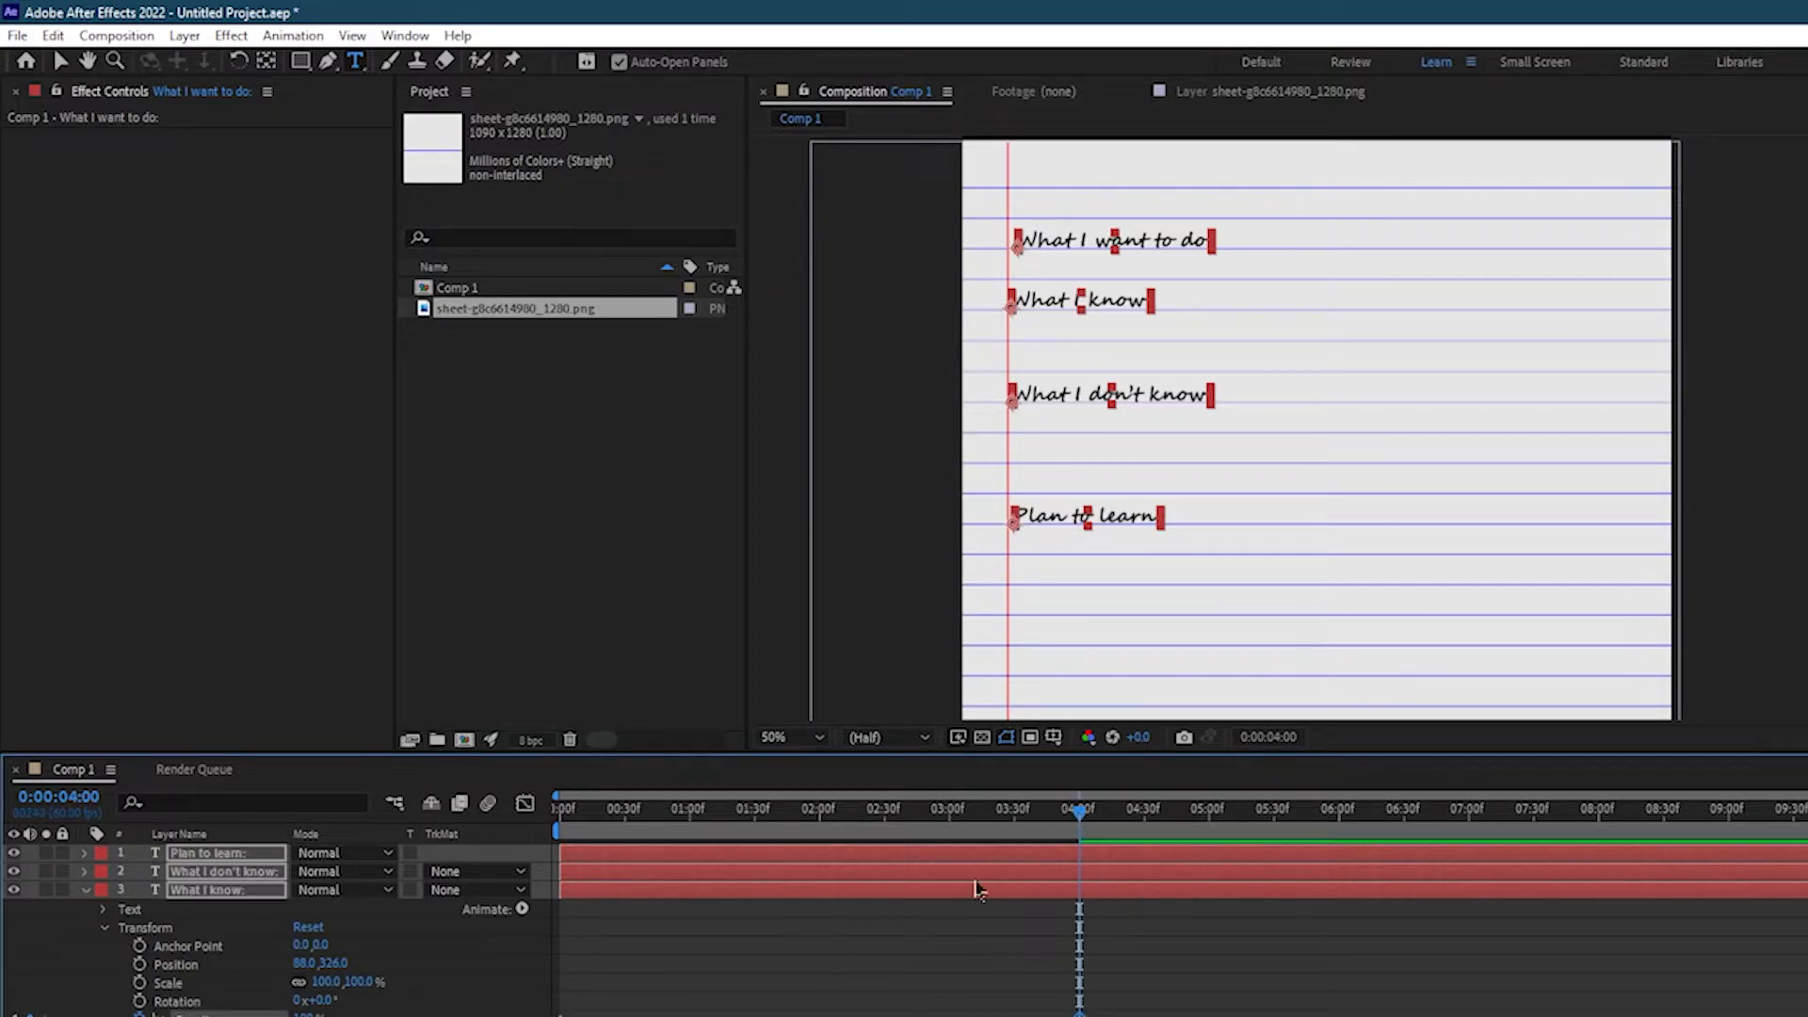
# Reset the opacity keyframes of "What I don't know:" to 0% at 0:00:00:00 and 100% at 0:00:06:00.
pyautogui.click(85, 872)
pyautogui.moveTo(1338, 824); pyautogui.dragTo(1336, 824)
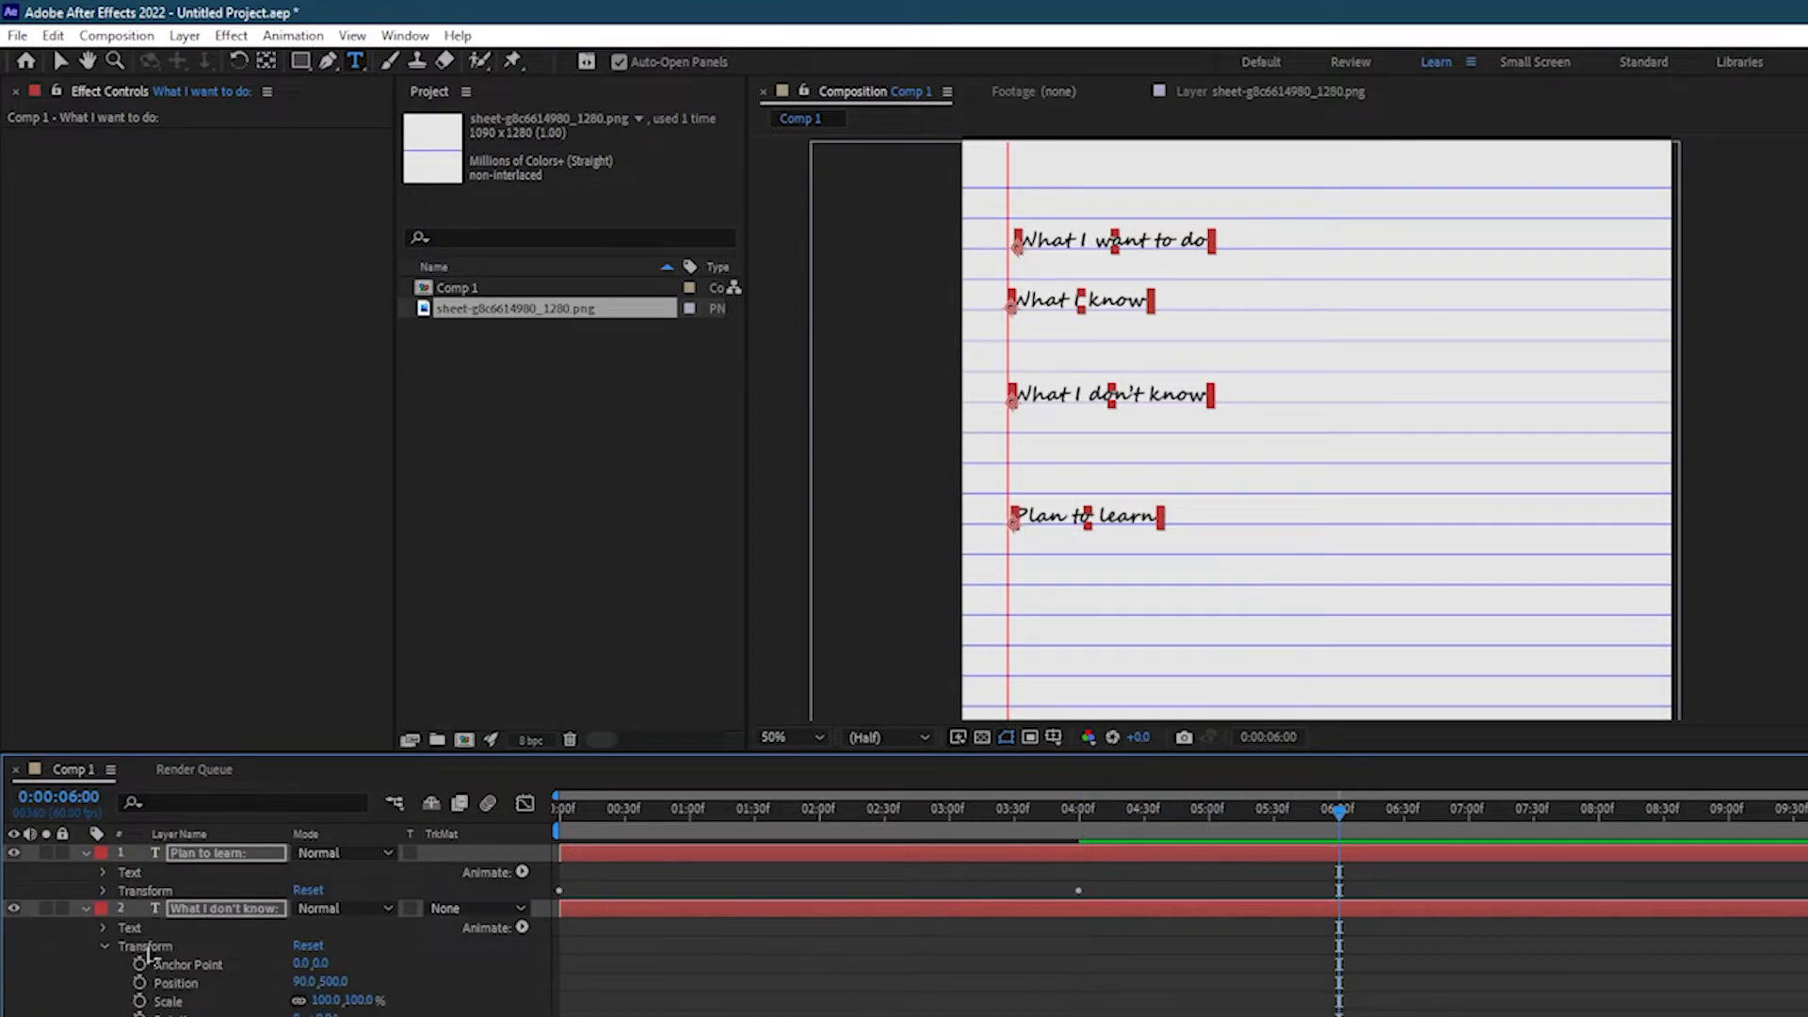
pyautogui.click(104, 891)
pyautogui.scroll(-3, 120, 984)
pyautogui.click(86, 983)
pyautogui.press('F2')
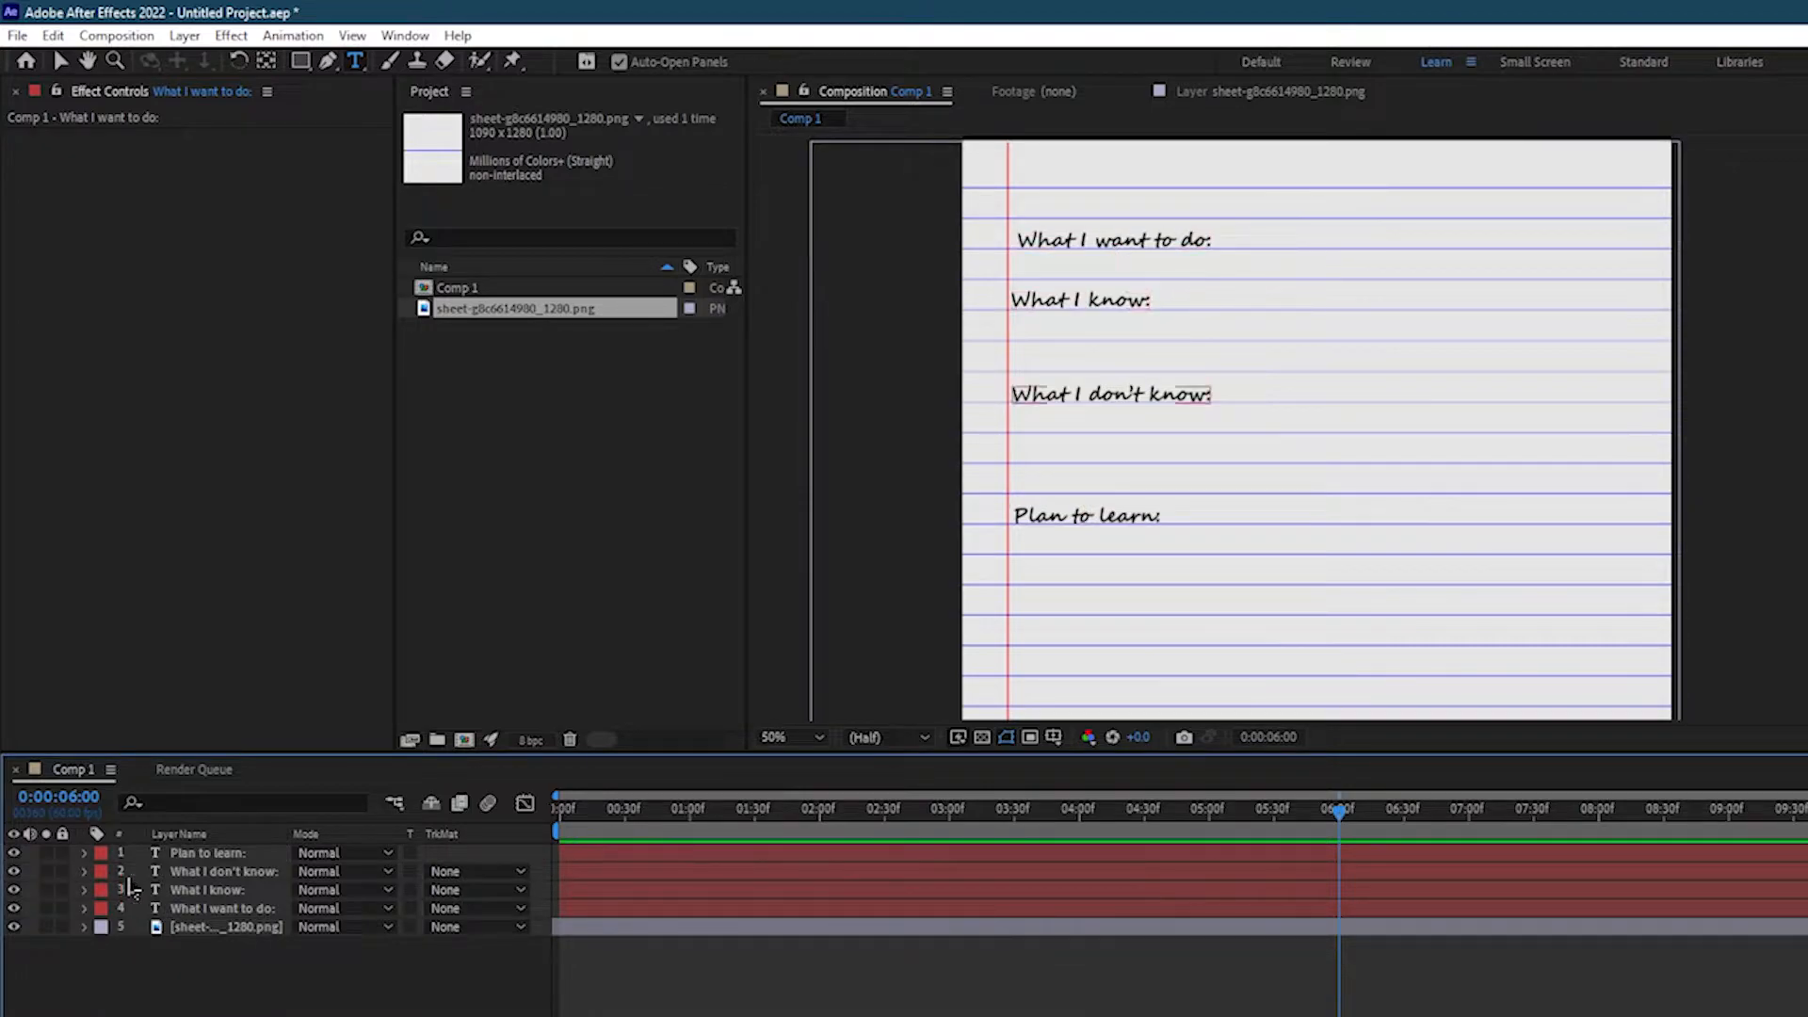
pyautogui.click(85, 872)
pyautogui.click(140, 1002)
pyautogui.click(140, 1001)
pyautogui.moveTo(1339, 814); pyautogui.dragTo(546, 828)
pyautogui.moveTo(309, 1001); pyautogui.dragTo(170, 1001)
pyautogui.click(88, 872)
# Replace the four-second opacity keyframe of "Plan to learn:" with a 100% keyframe at 0:00:07:59.
pyautogui.click(85, 853)
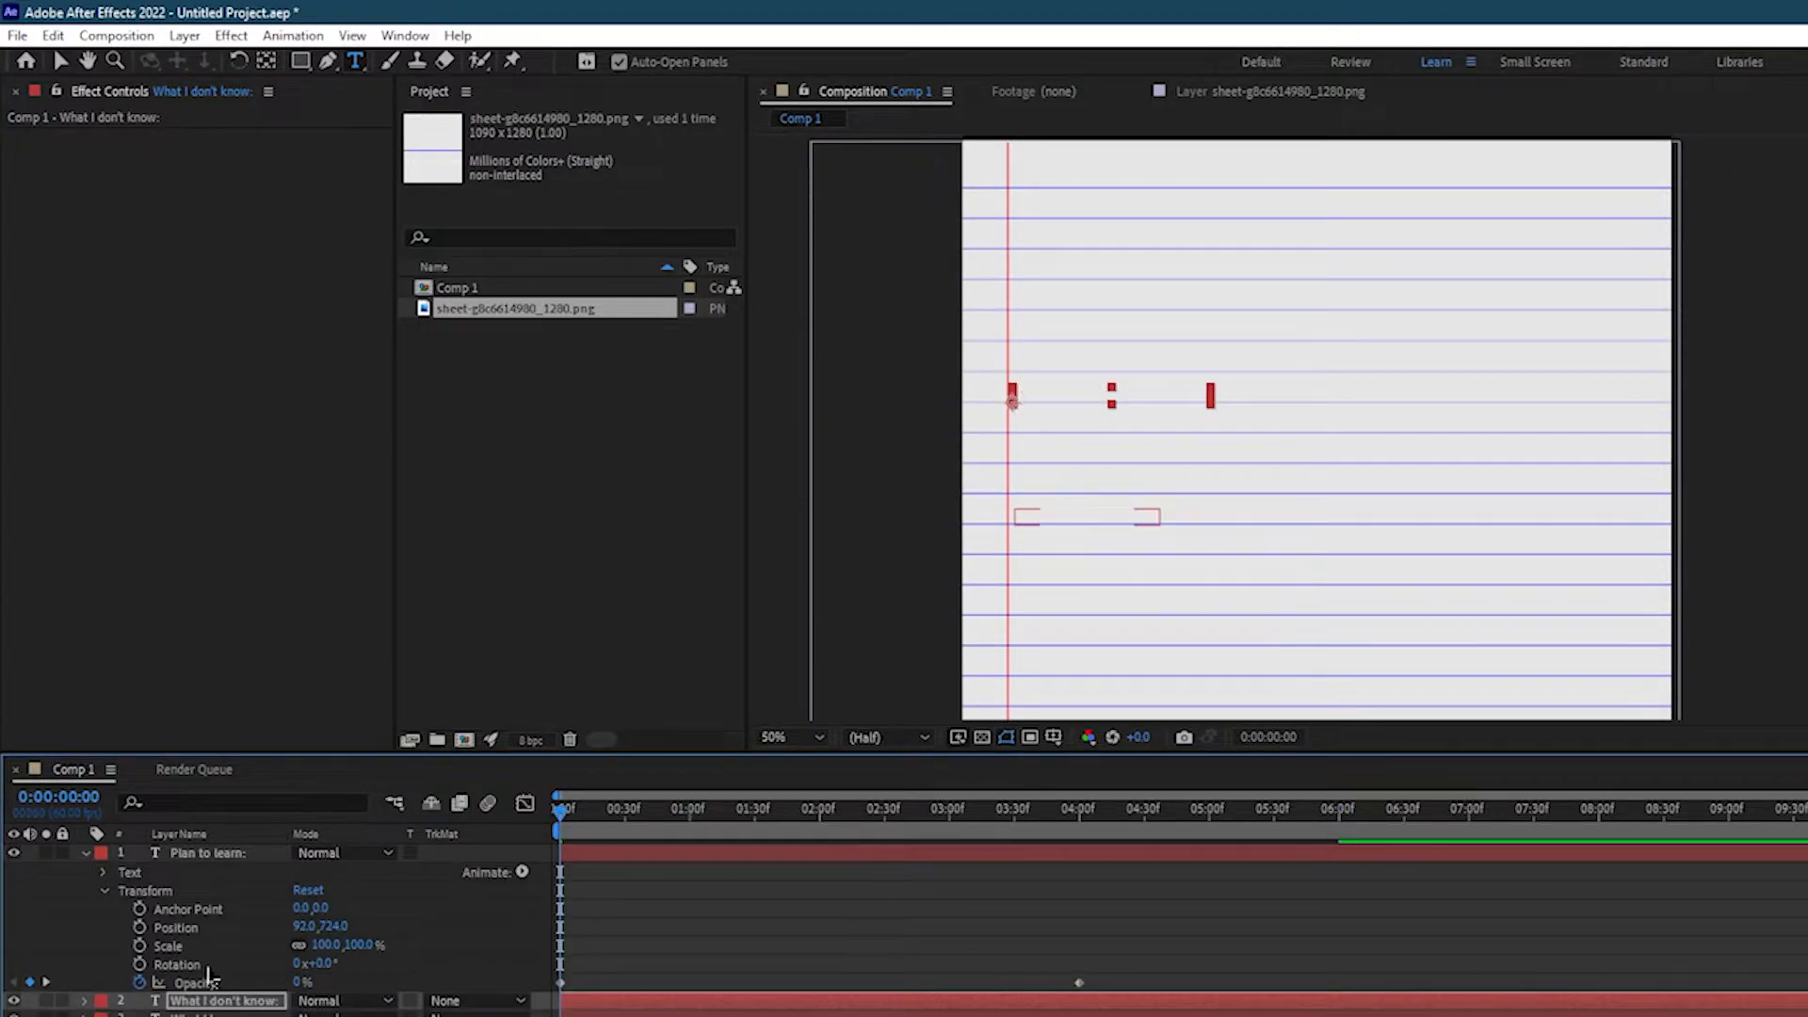
pyautogui.click(208, 852)
pyautogui.moveTo(563, 815); pyautogui.dragTo(1596, 815)
pyautogui.moveTo(302, 982); pyautogui.dragTo(659, 990)
pyautogui.scroll(-6, 574, 893)
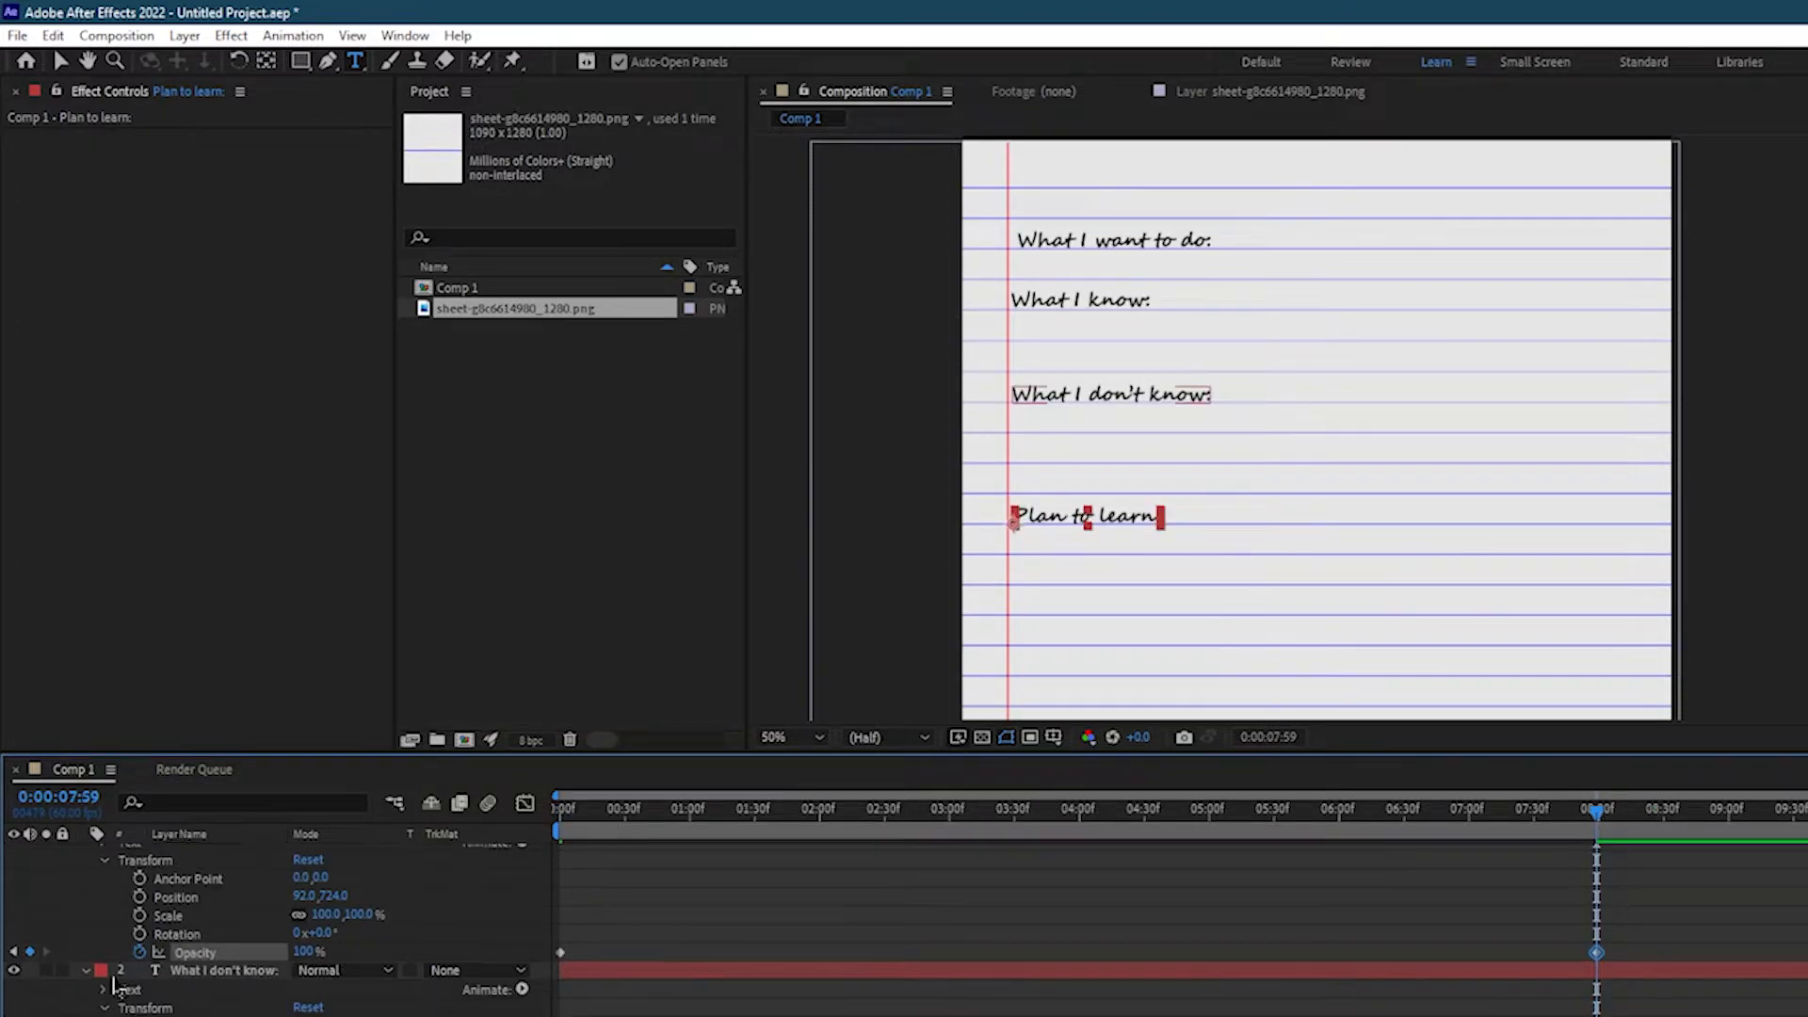
# Play the composition from the start to check the staggered fade-ins of the four headings.
pyautogui.click(1525, 895)
pyautogui.press('space')
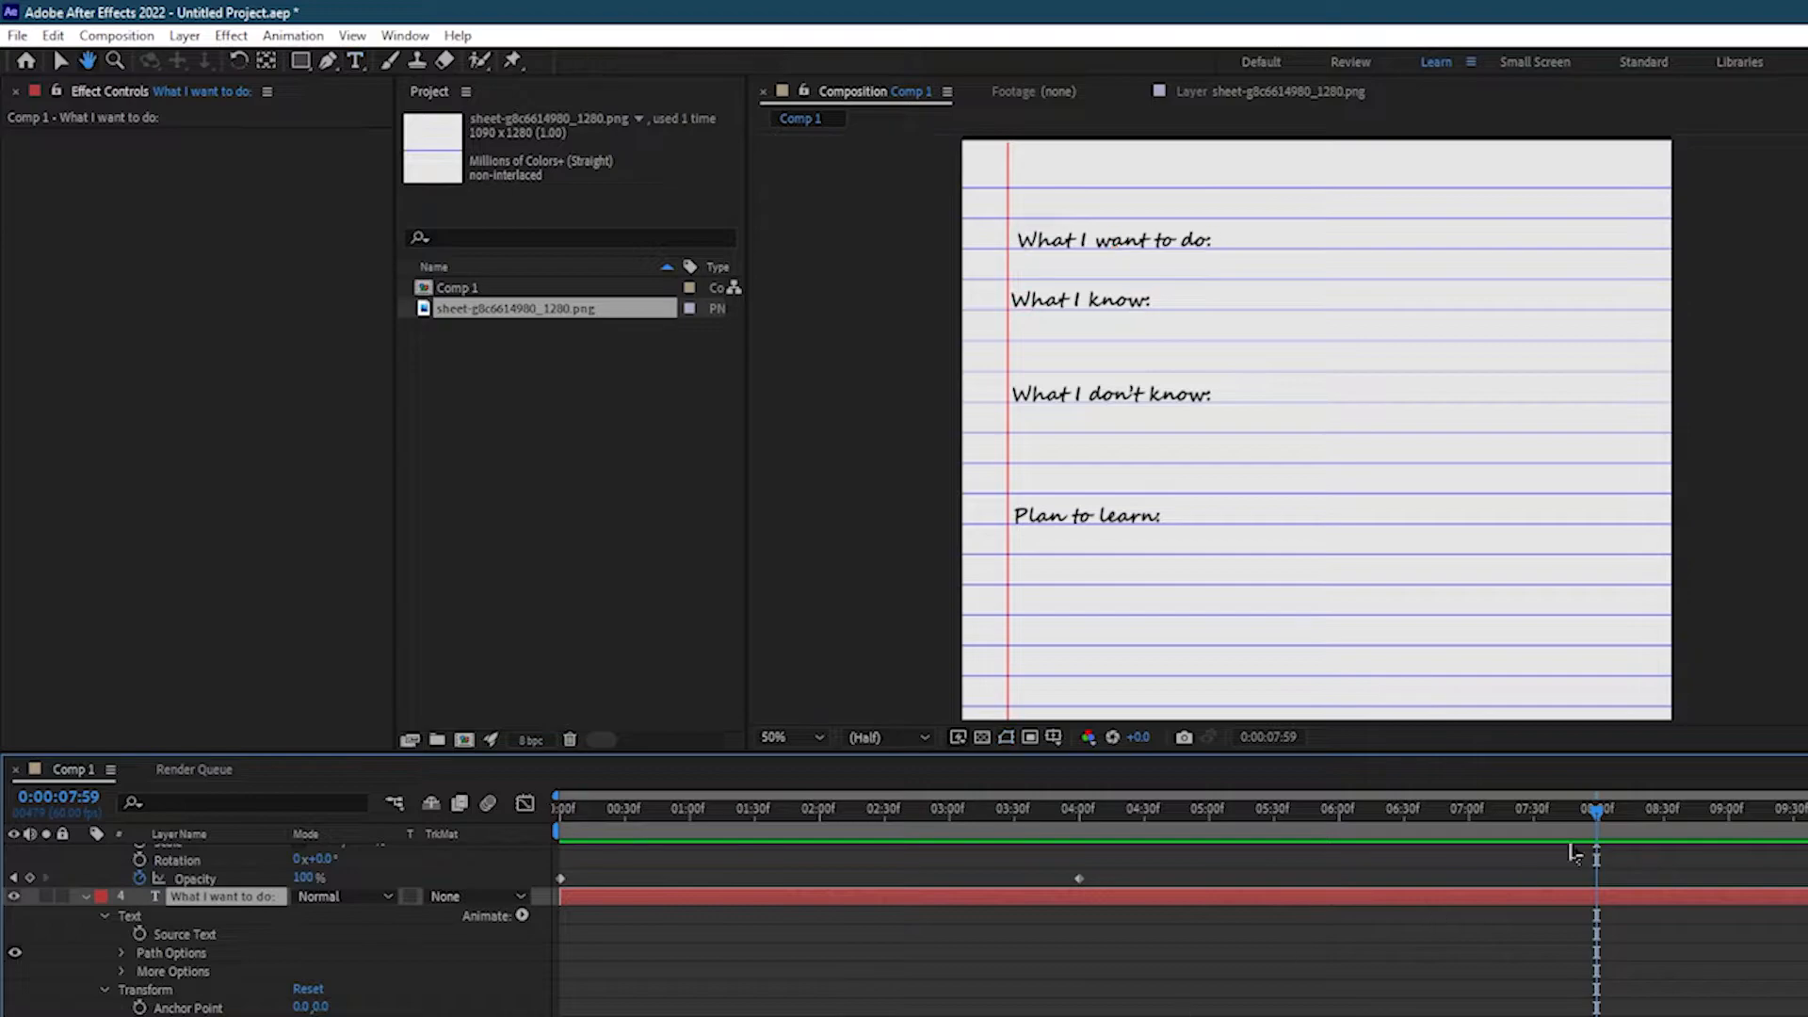
pyautogui.moveTo(1597, 813); pyautogui.dragTo(493, 856)
pyautogui.press('space')
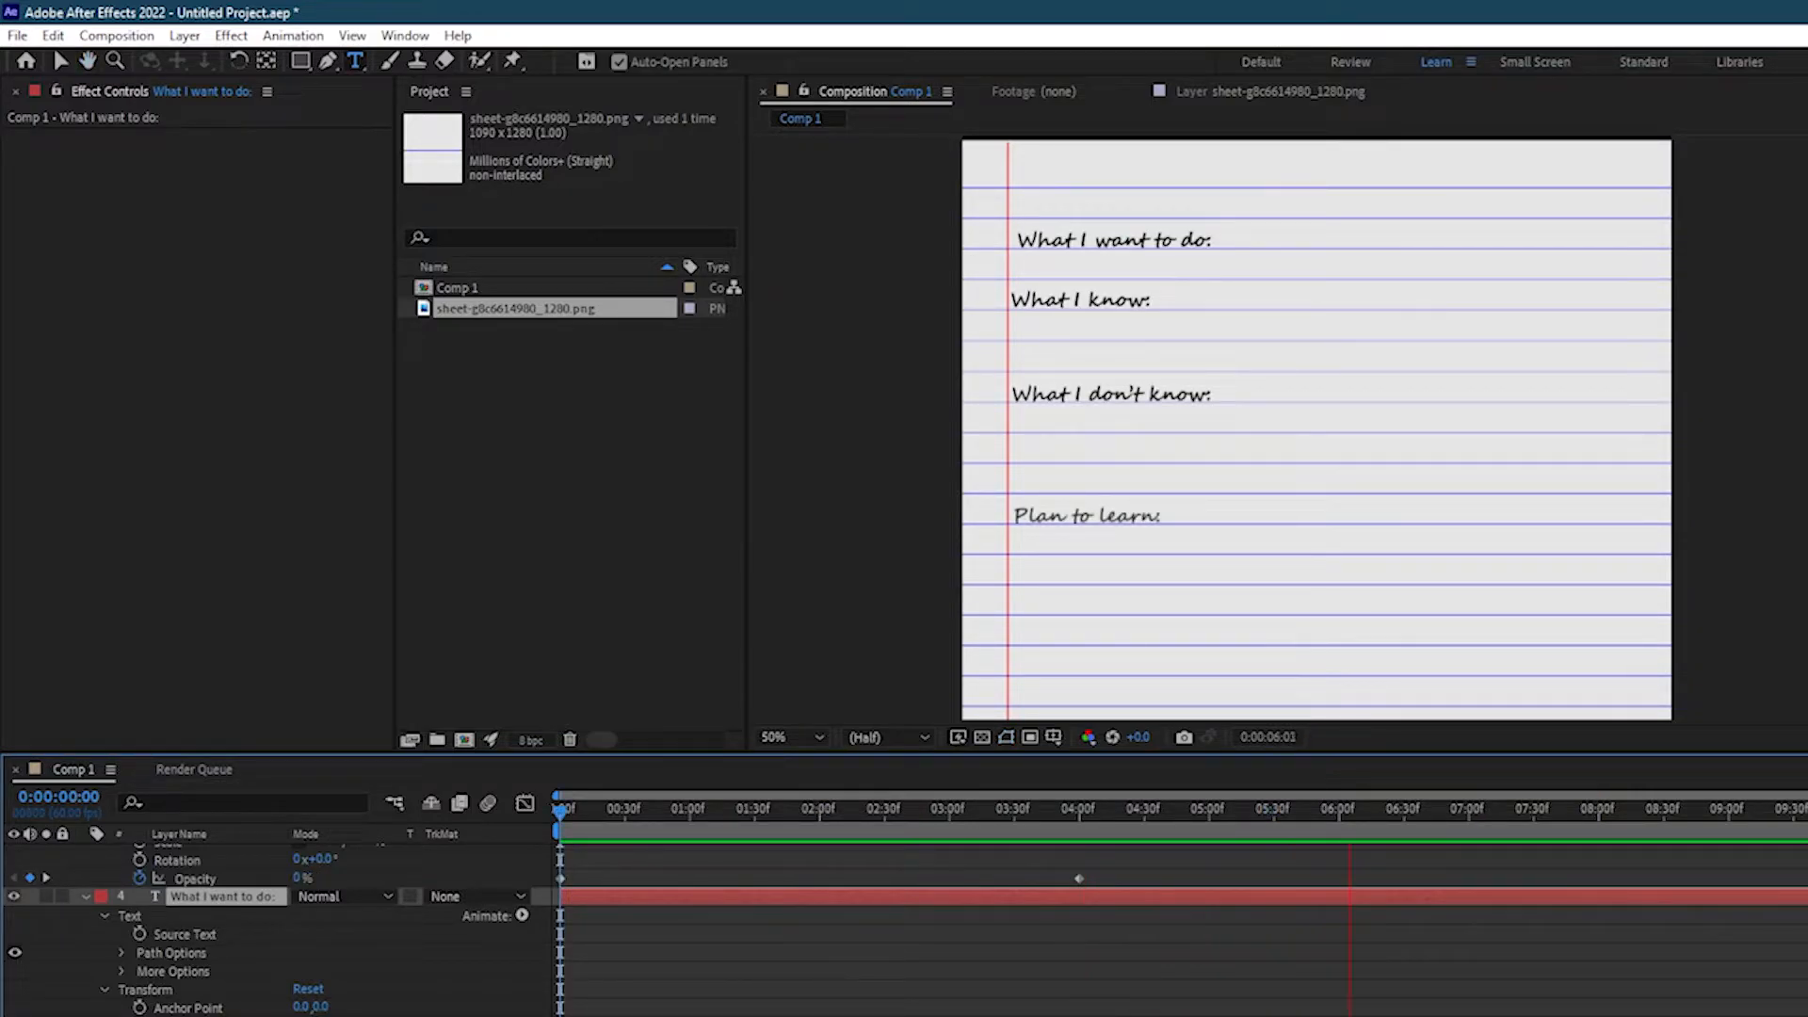
# Copy the starting 0% opacity keyframe of "What I know:" to just before its 100% keyframe at 0:00:04:00.
pyautogui.press('space')
pyautogui.scroll(5, 960, 979)
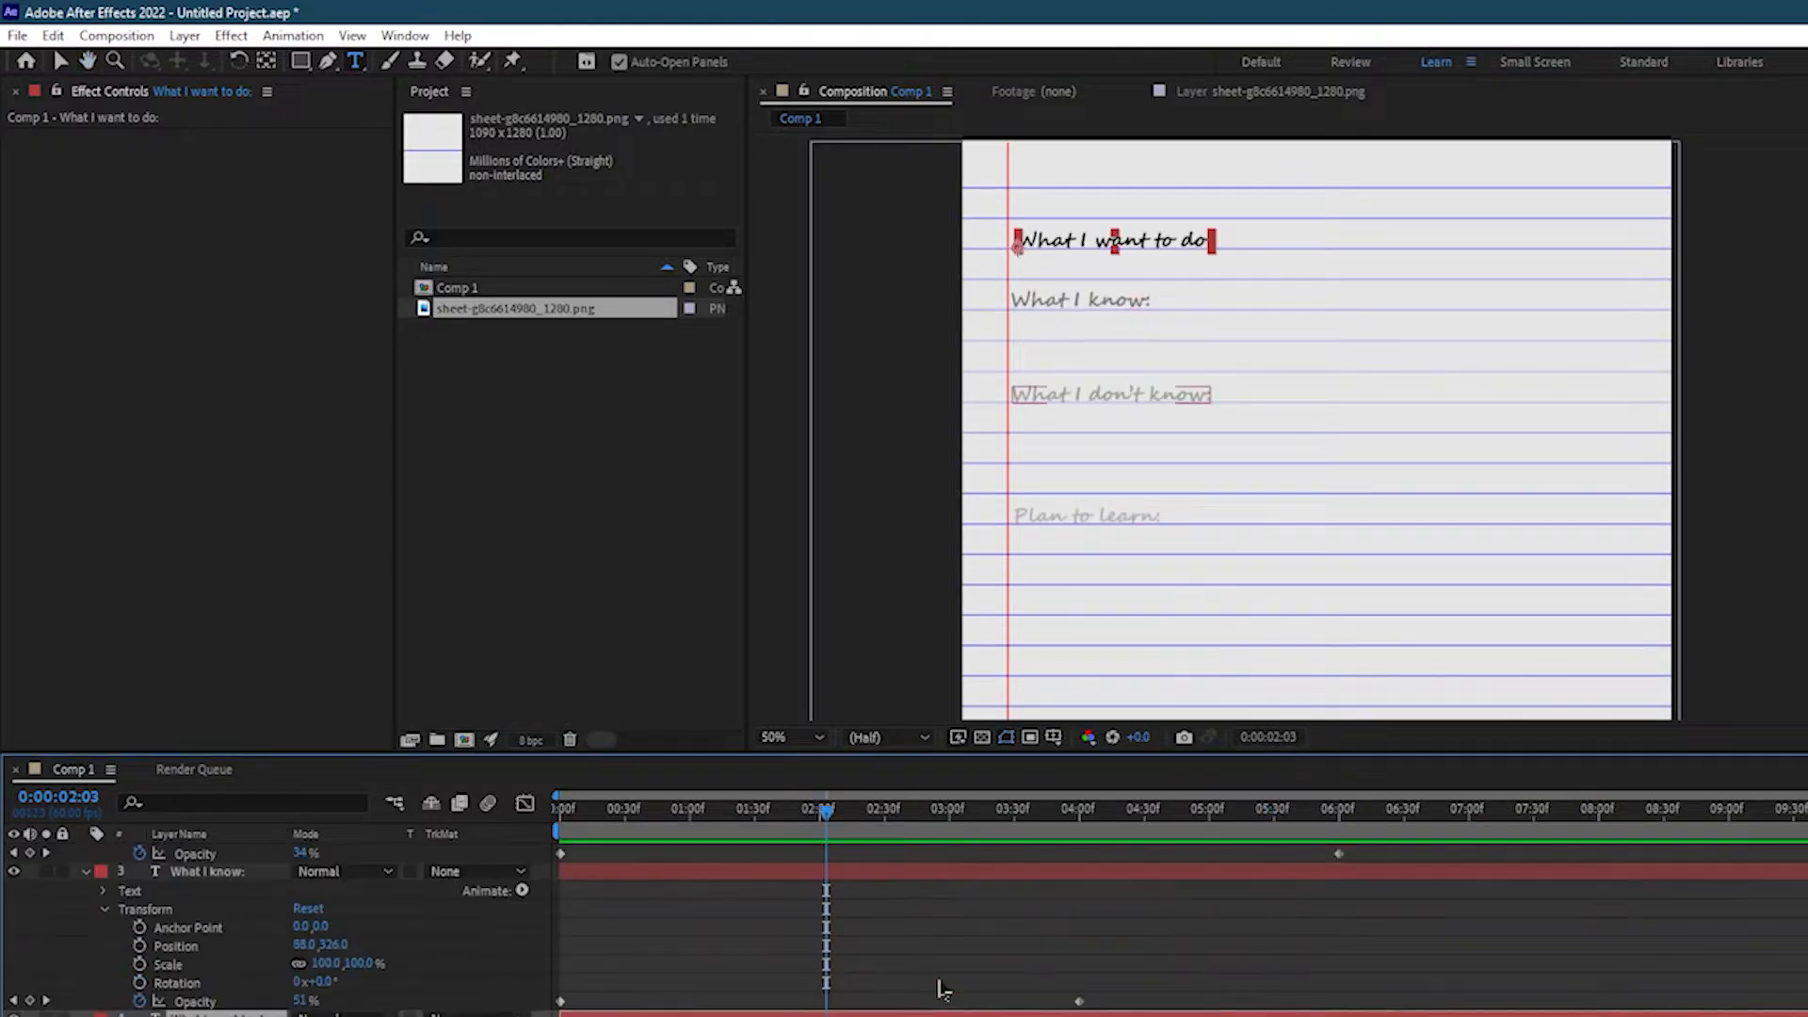
pyautogui.moveTo(825, 812); pyautogui.dragTo(558, 829)
pyautogui.click(560, 1001)
pyautogui.hotkey('ctrl', 'c')
pyautogui.hotkey('ctrl', 'v')
pyautogui.press('space')
pyautogui.press('space')
pyautogui.scroll(-3, 979, 928)
# Paste a 0% opacity keyframe for "What I want to do:" just before its 100% keyframe at about two seconds.
pyautogui.moveTo(1224, 813); pyautogui.dragTo(818, 898)
pyautogui.click(768, 899)
pyautogui.hotkey('ctrl', 'v')
pyautogui.moveTo(819, 813); pyautogui.dragTo(627, 817)
pyautogui.press('space')
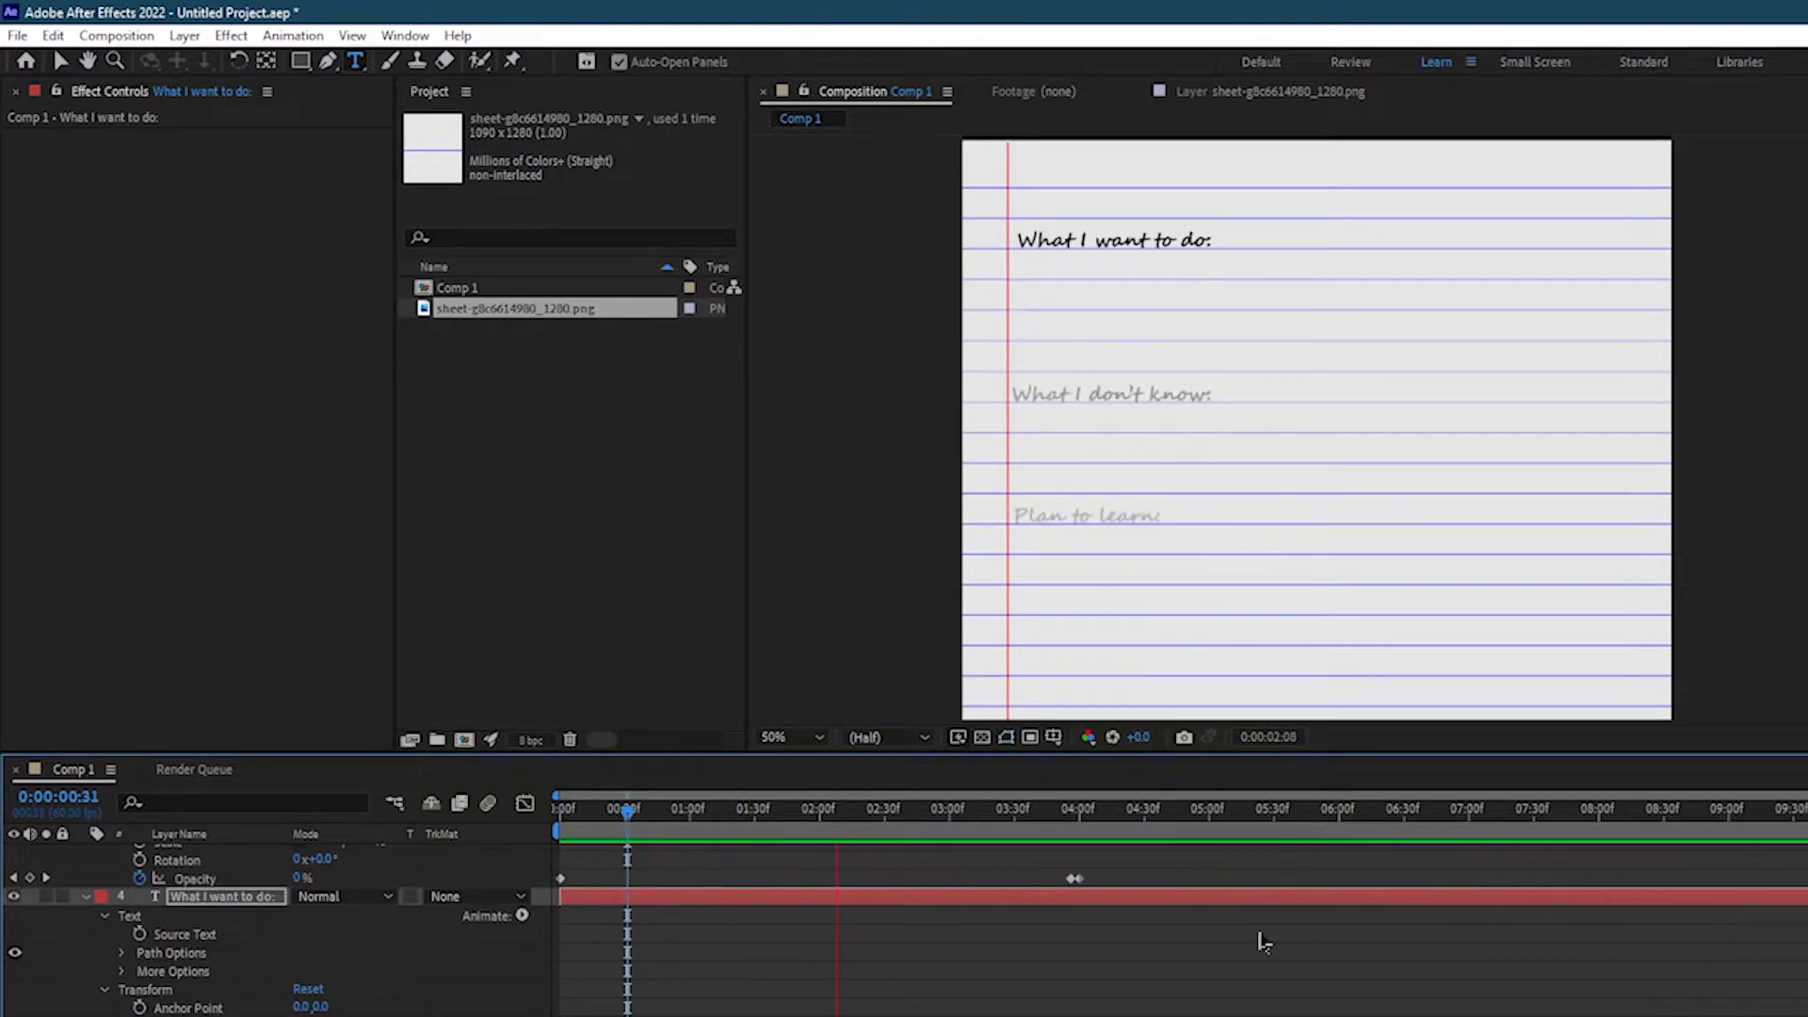
# Paste a 0% opacity keyframe for "What I don't know:" just before its 100% keyframe at 0:00:06:00.
pyautogui.scroll(5, 89, 956)
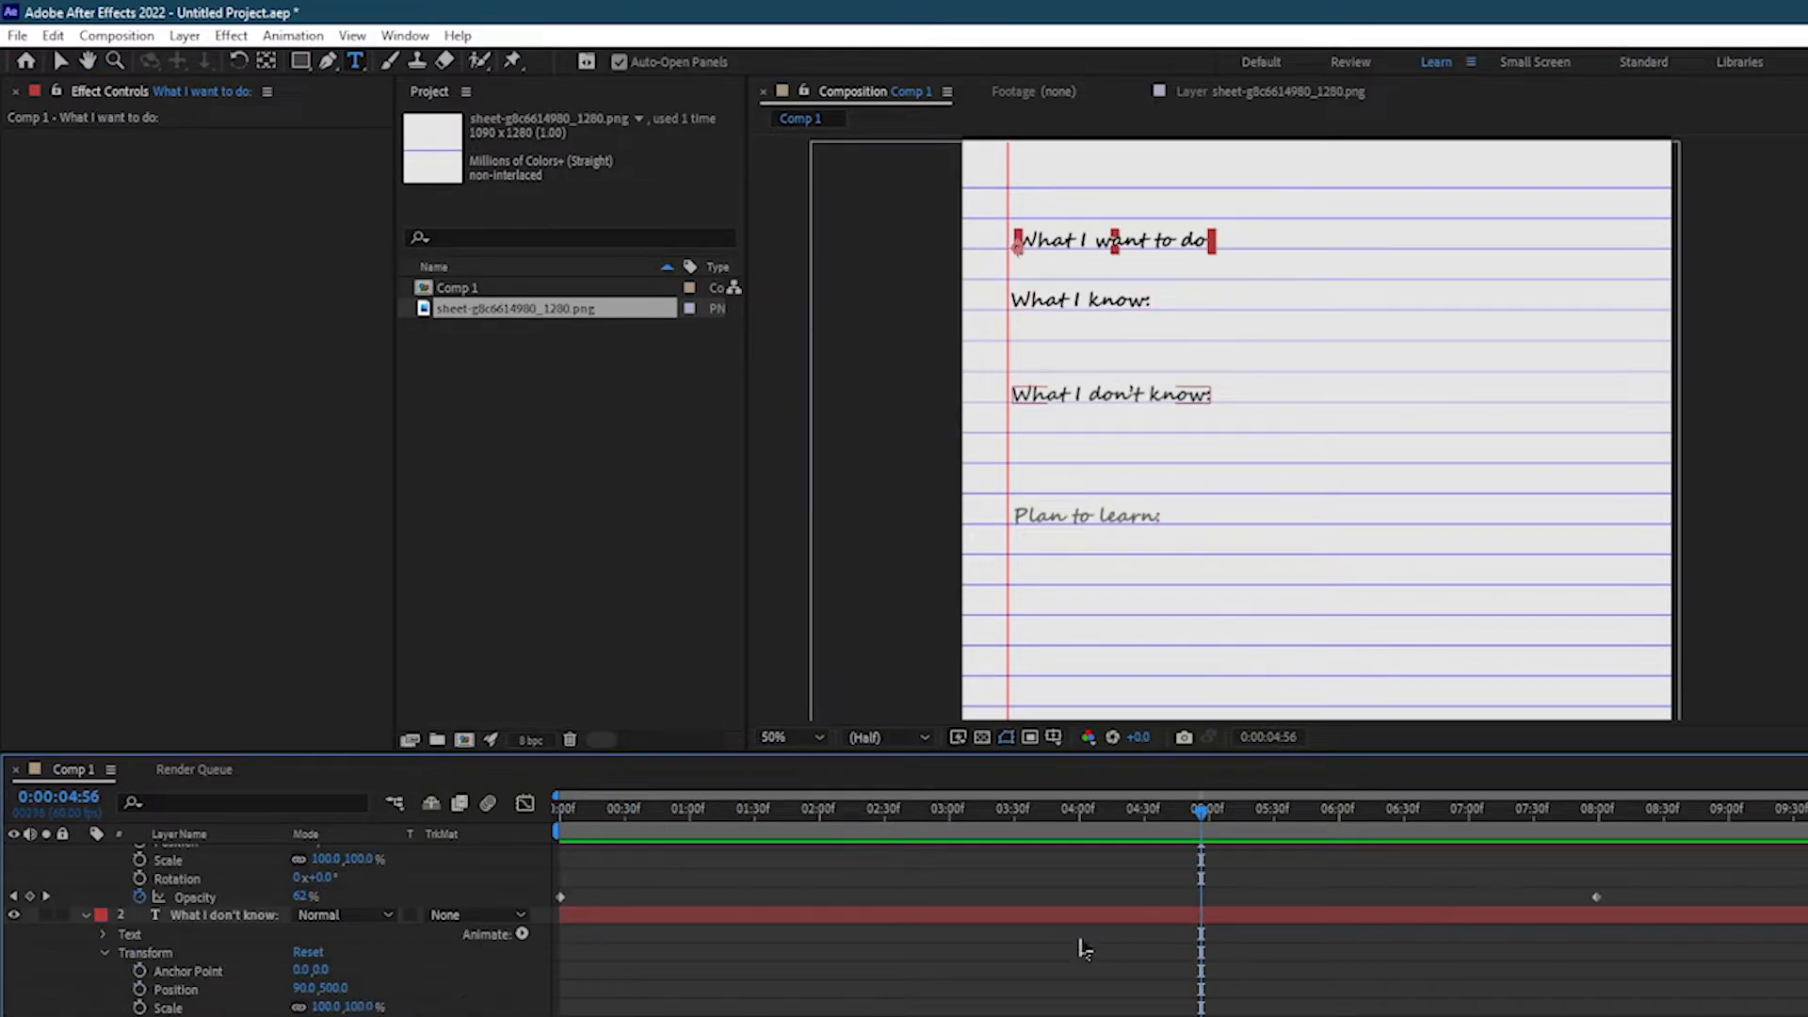
pyautogui.moveTo(1205, 816); pyautogui.dragTo(557, 820)
pyautogui.click(1365, 915)
pyautogui.hotkey('ctrl', 'v')
# Set the opacity of "Plan to learn:" to 0% just before its 100% keyframe near eight seconds and play the composition.
pyautogui.scroll(2, 1445, 930)
pyautogui.click(1509, 858)
pyautogui.click(301, 982)
pyautogui.write('0')
pyautogui.press('Return')
pyautogui.press('space')
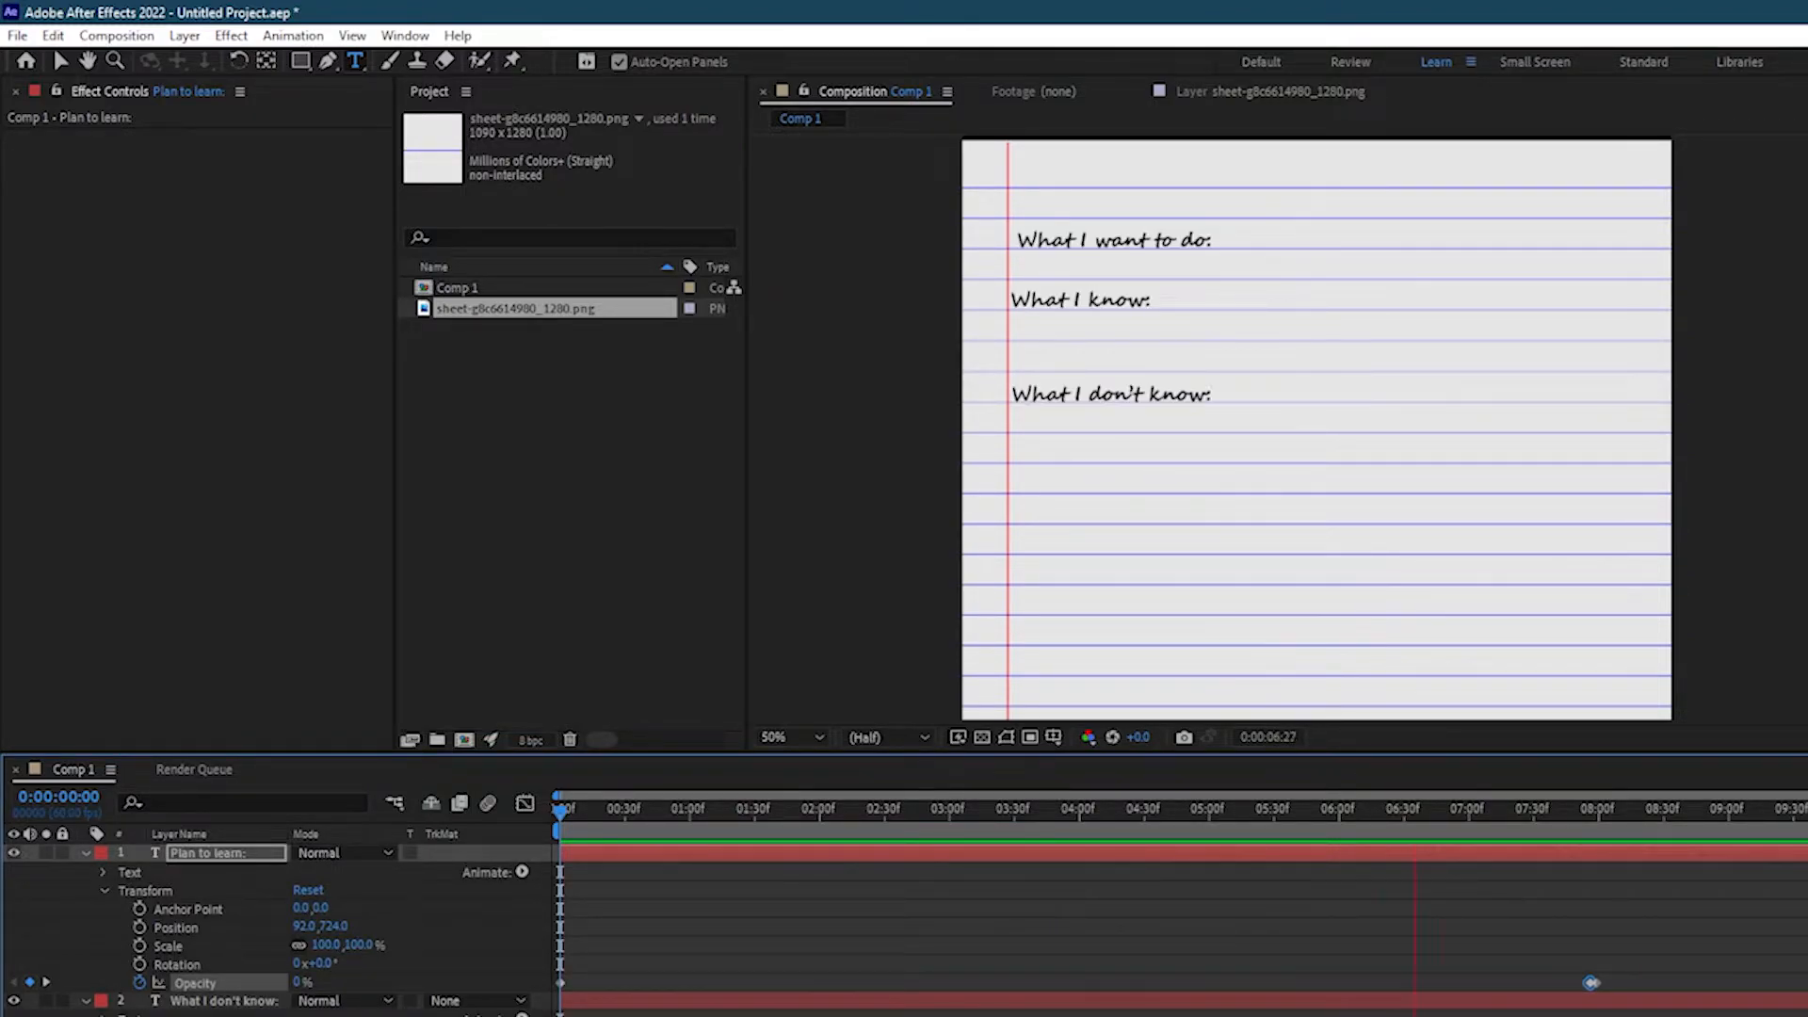
# Add noun-rubber-stamp-3568760.png as a layer between the headings and the lined sheet, delete the accidental empty text layer and play the result.
pyautogui.moveTo(530, 308); pyautogui.dragTo(307, 927)
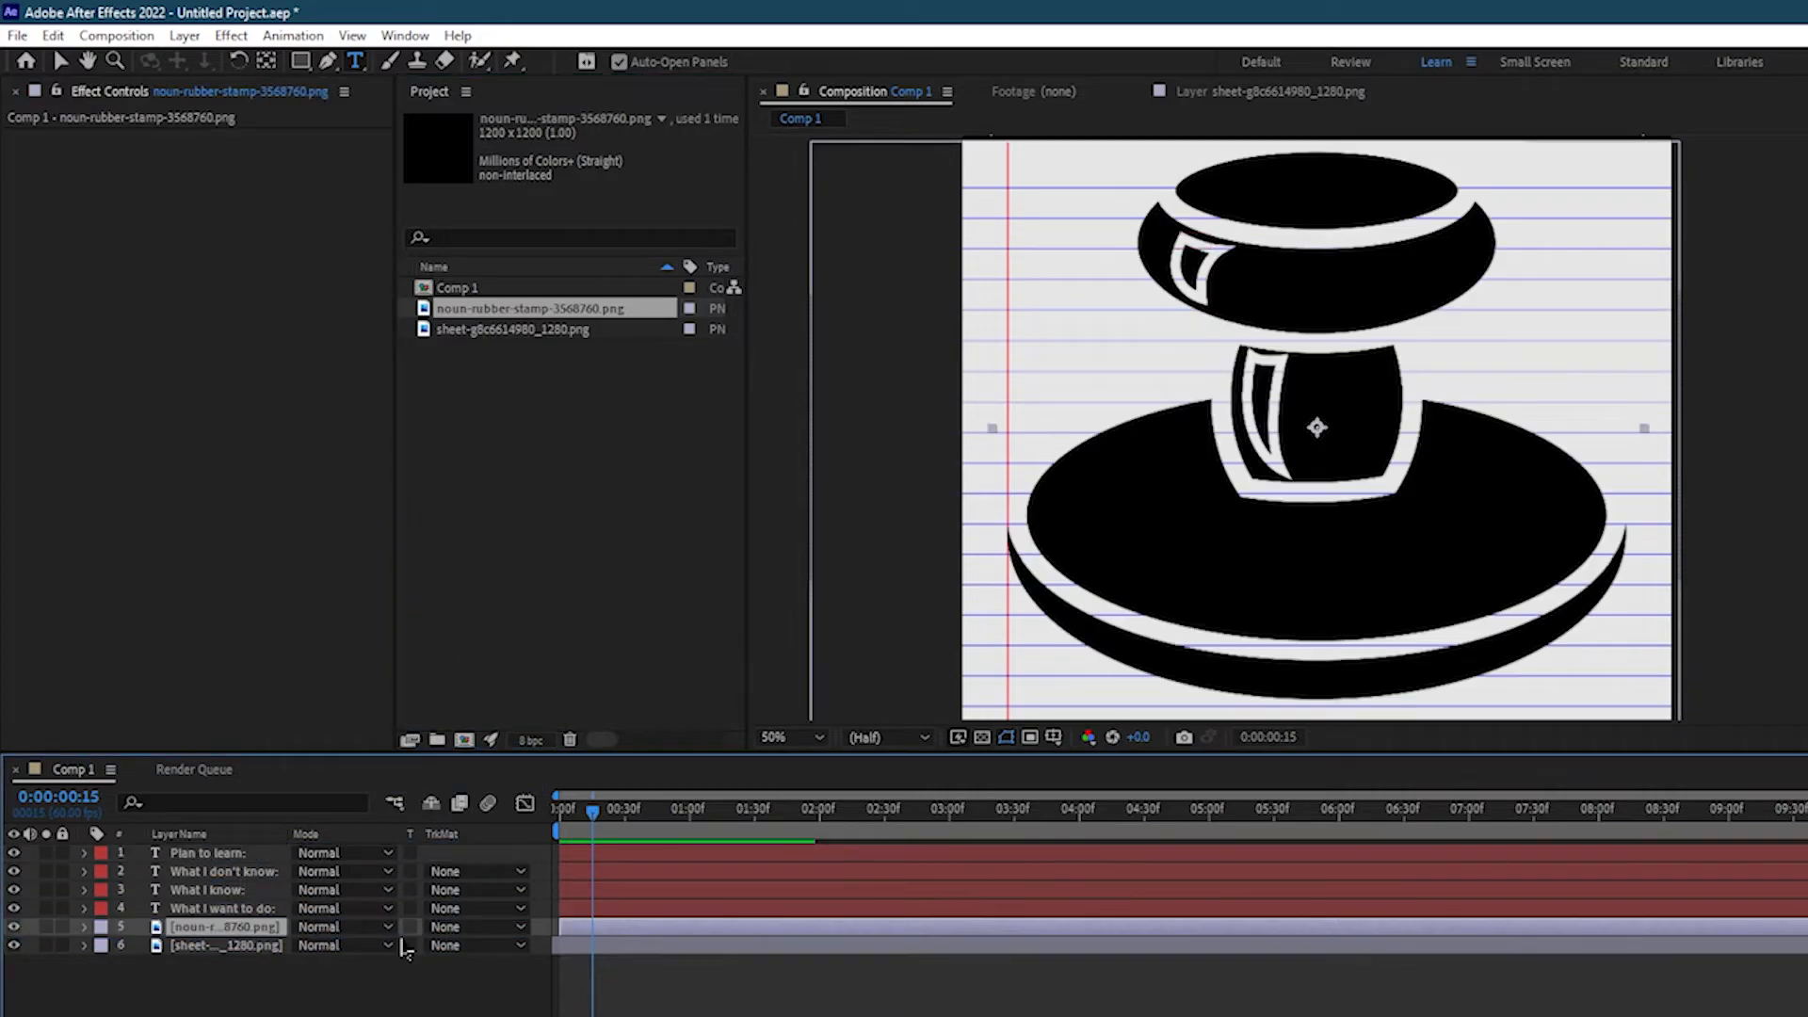
pyautogui.click(1273, 646)
pyautogui.moveTo(595, 817)
pyautogui.mouseDown()
pyautogui.moveTo(836, 819)
pyautogui.moveTo(559, 819)
pyautogui.mouseUp()
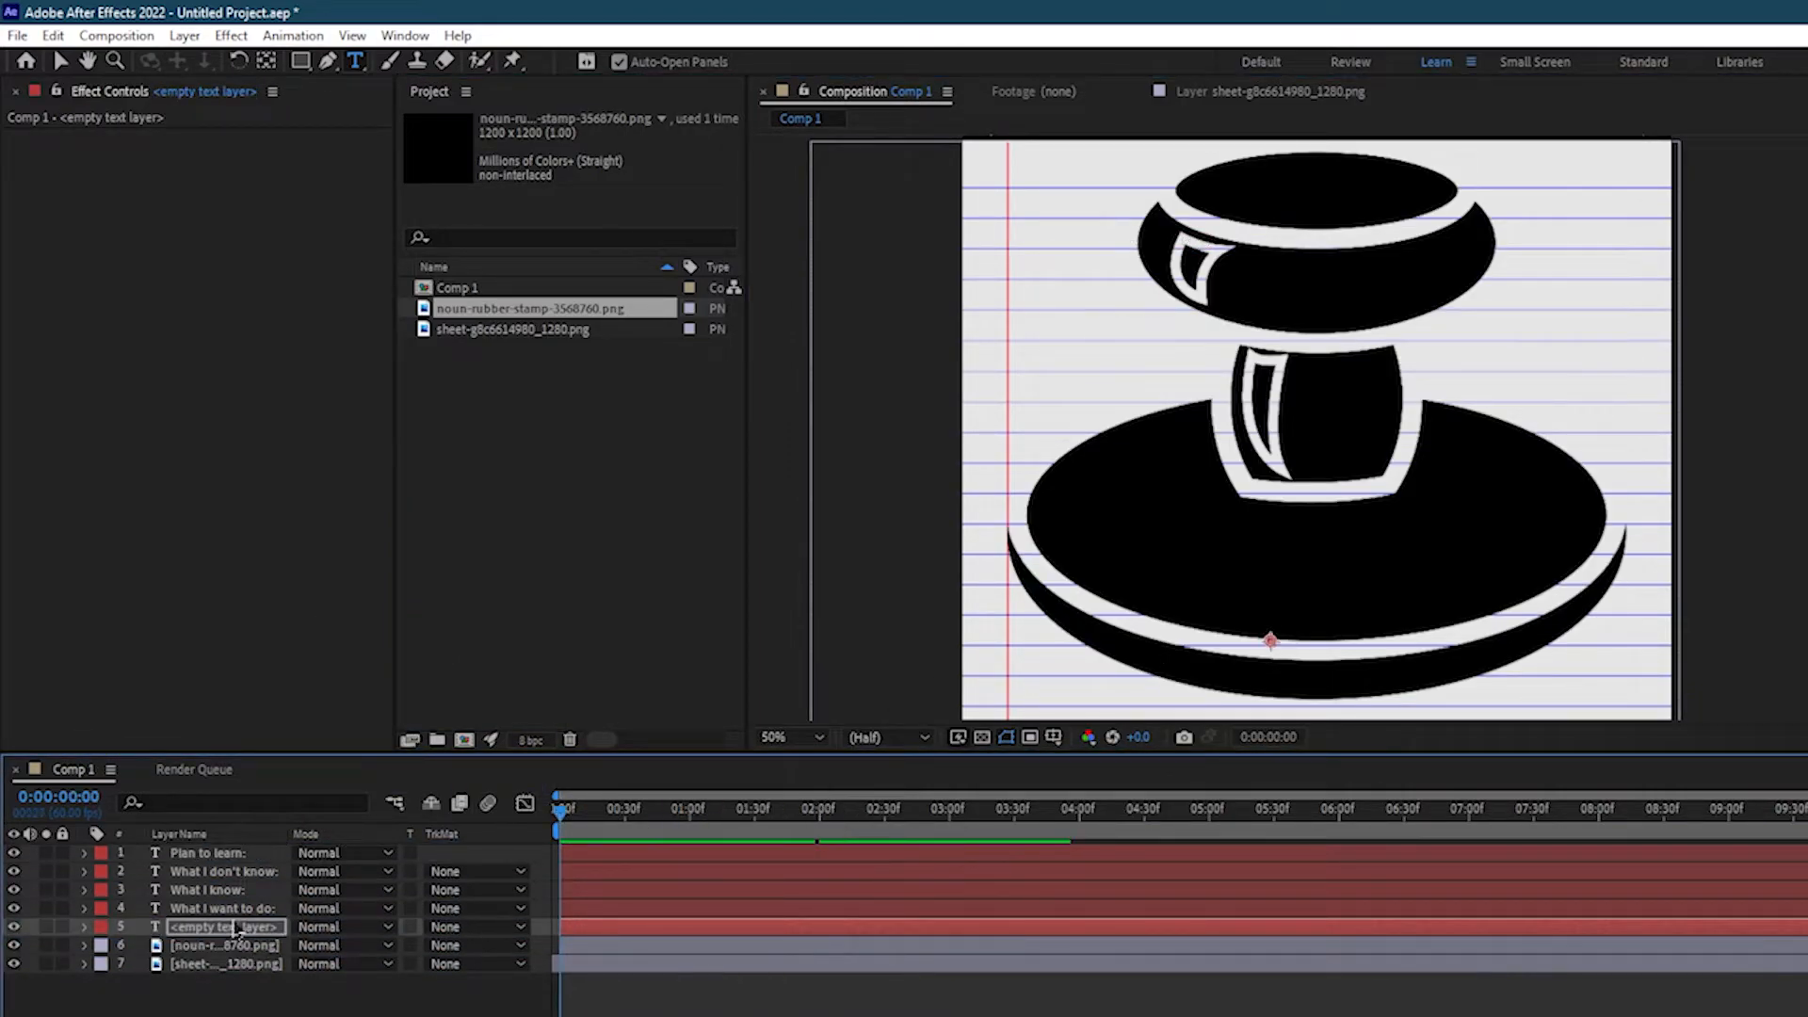
pyautogui.press('Delete')
pyautogui.click(230, 932)
pyautogui.press('space')
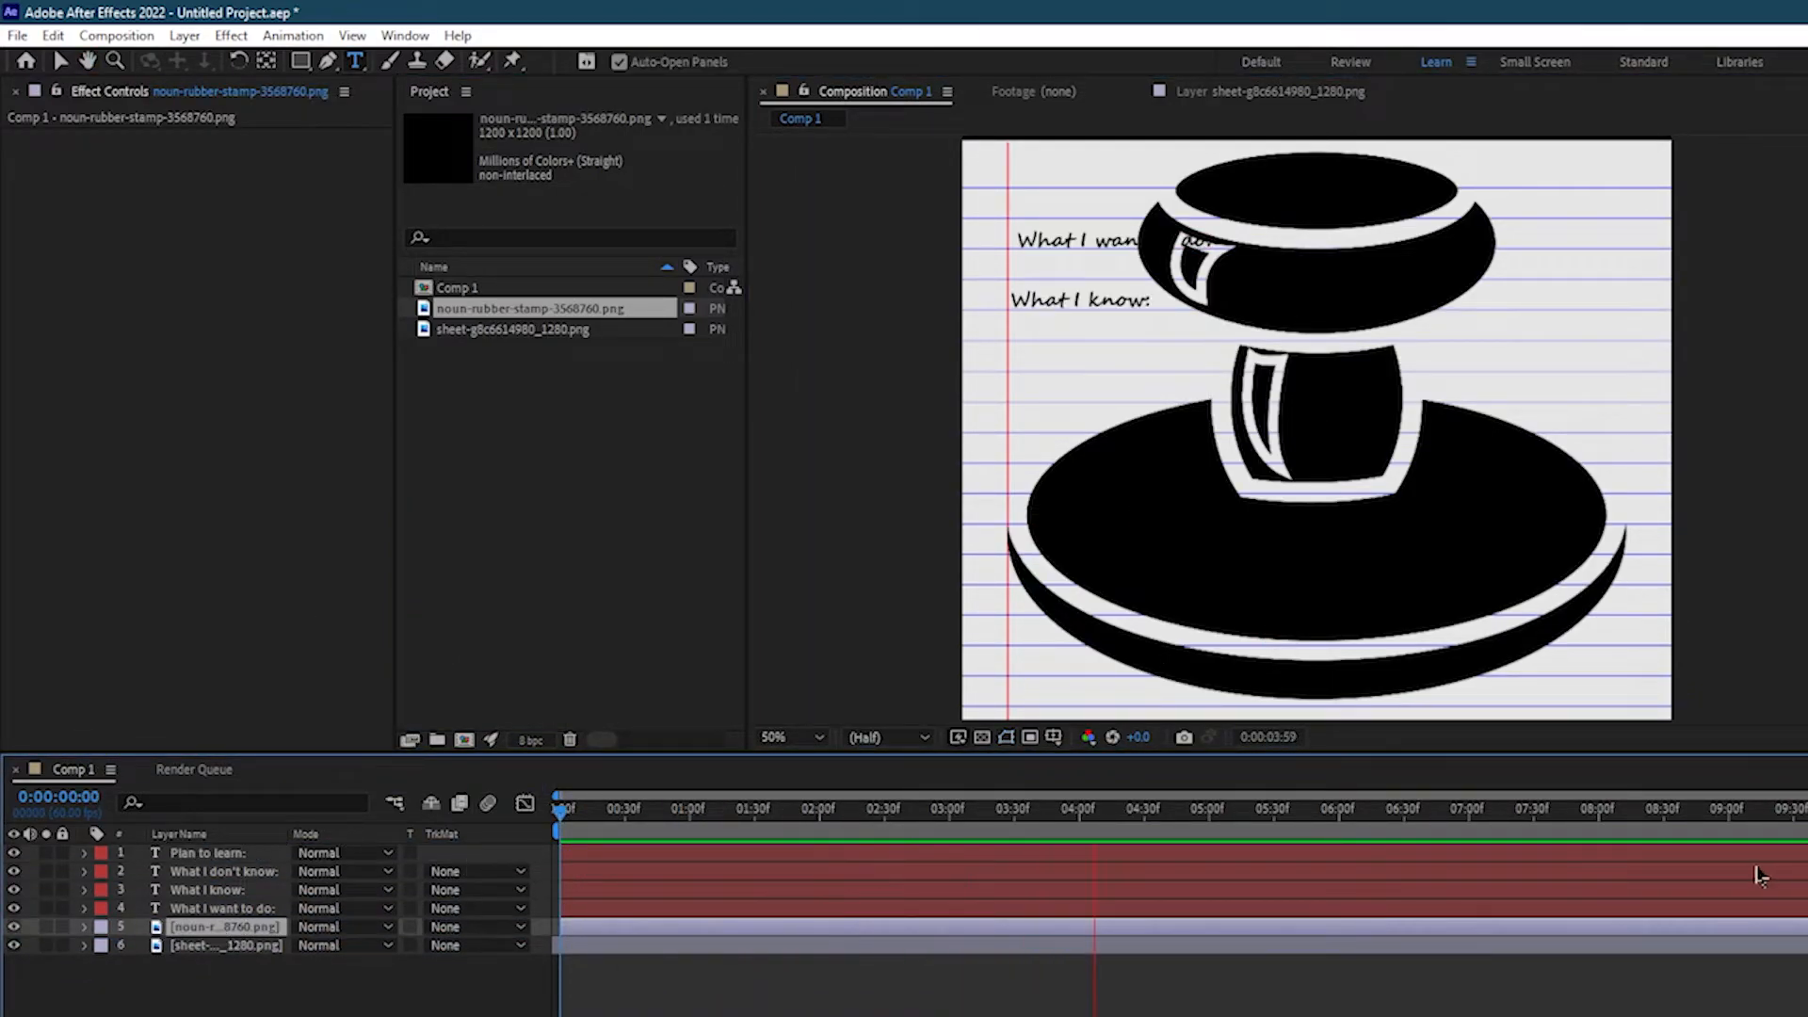
pyautogui.click(1316, 415)
pyautogui.click(1300, 560)
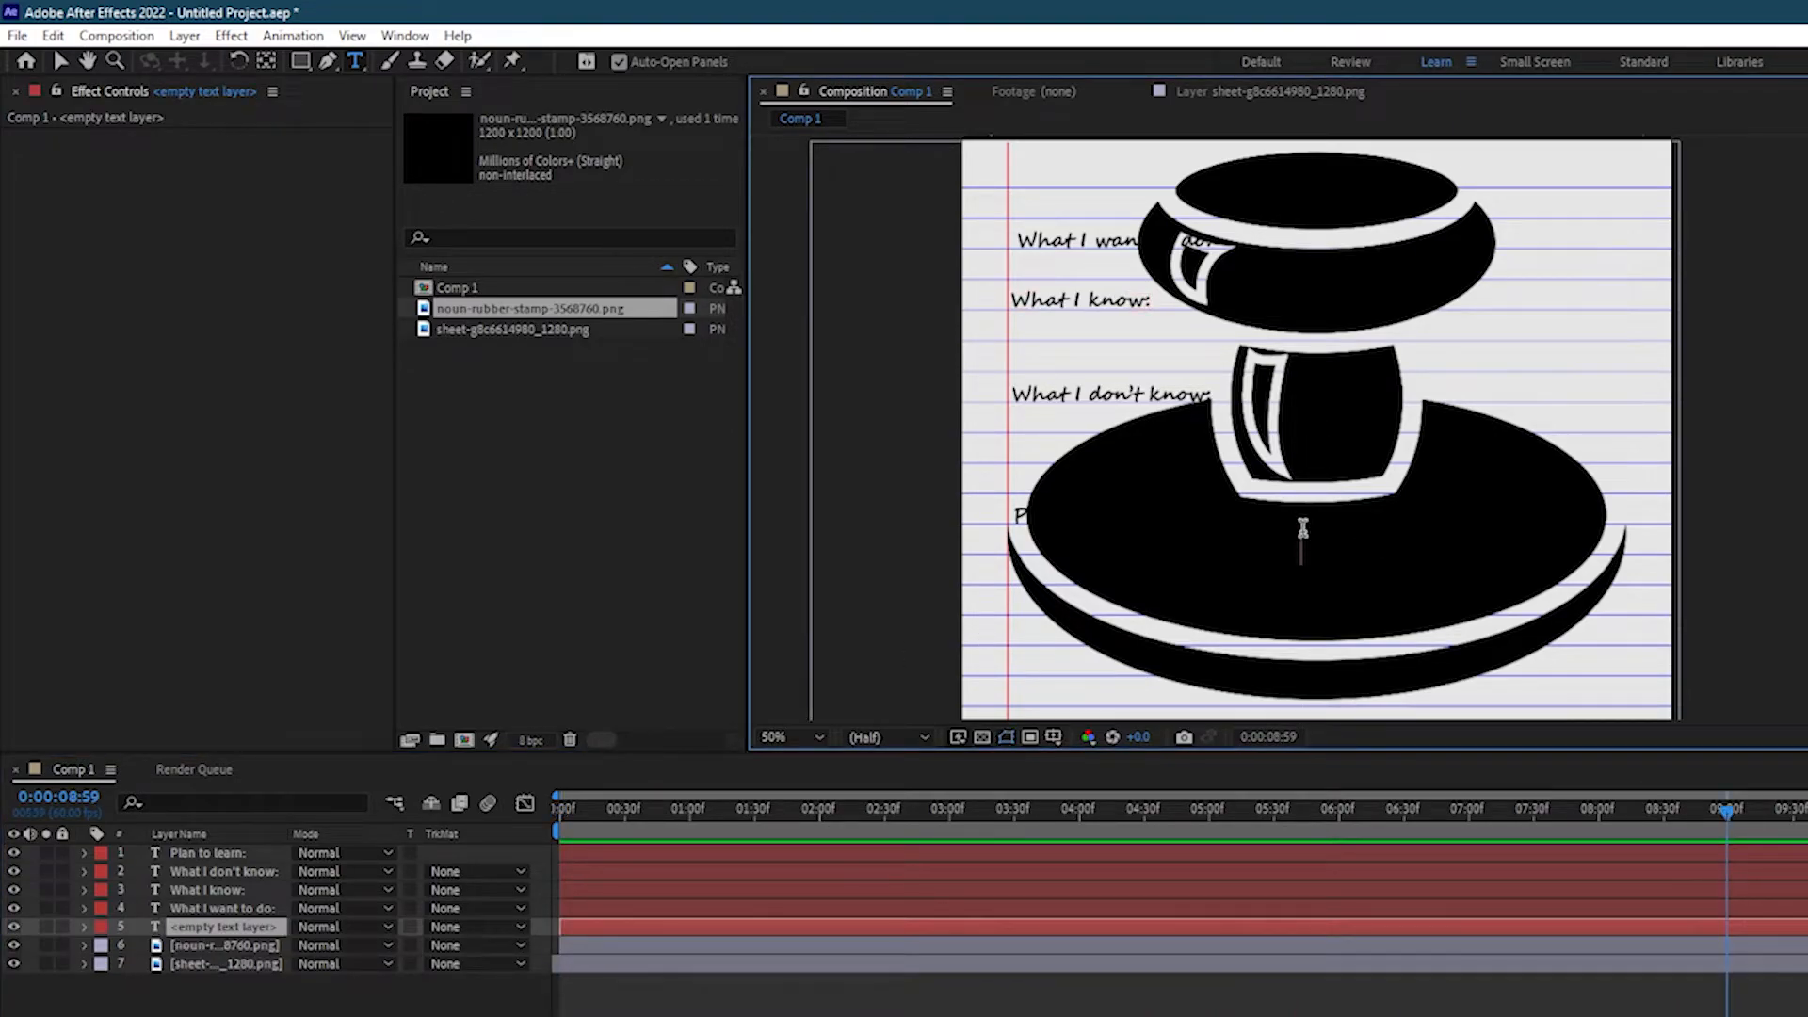
pyautogui.hotkey('ctrl', 'z')
pyautogui.click(300, 61)
pyautogui.click(1372, 556)
pyautogui.hotkey('ctrl', 'z')
# Scale the rubber stamp to about 42.3 by 44.7% and place it in the page's upper-right area at about 1008.5, 294.5.
pyautogui.click(61, 61)
pyautogui.click(1027, 464)
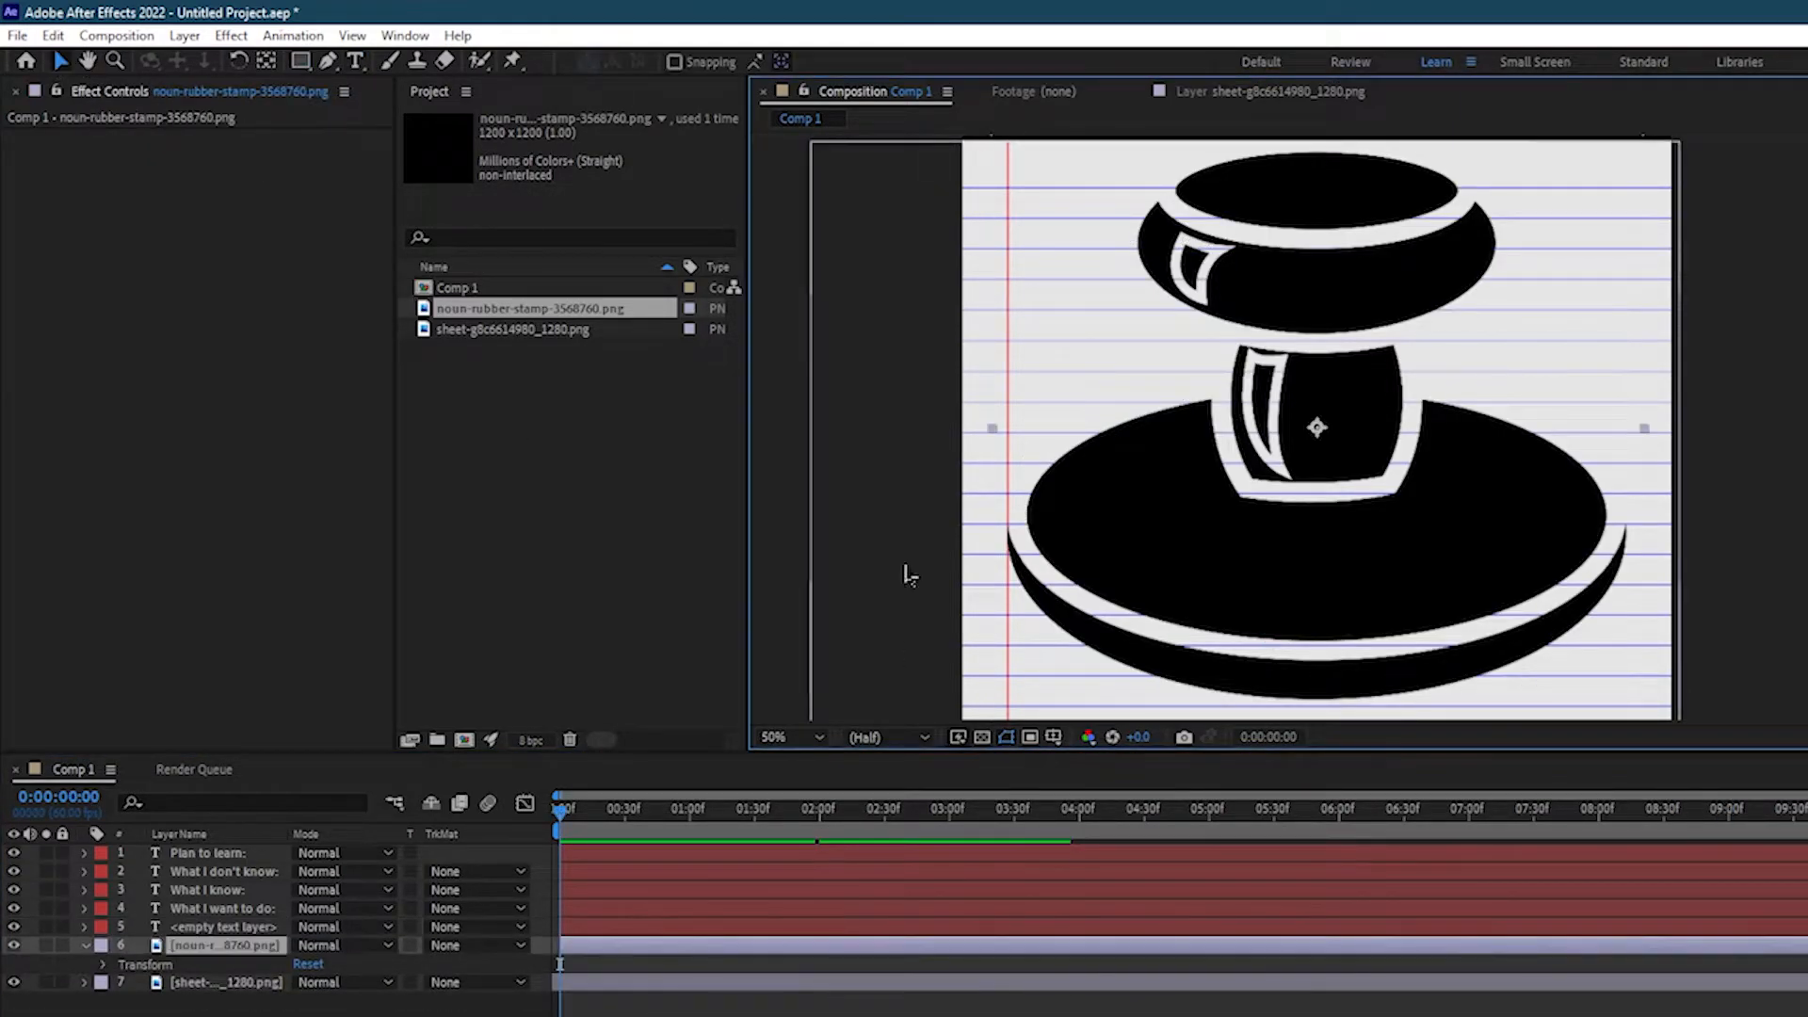
pyautogui.moveTo(1173, 502); pyautogui.dragTo(1505, 210)
pyautogui.click(105, 964)
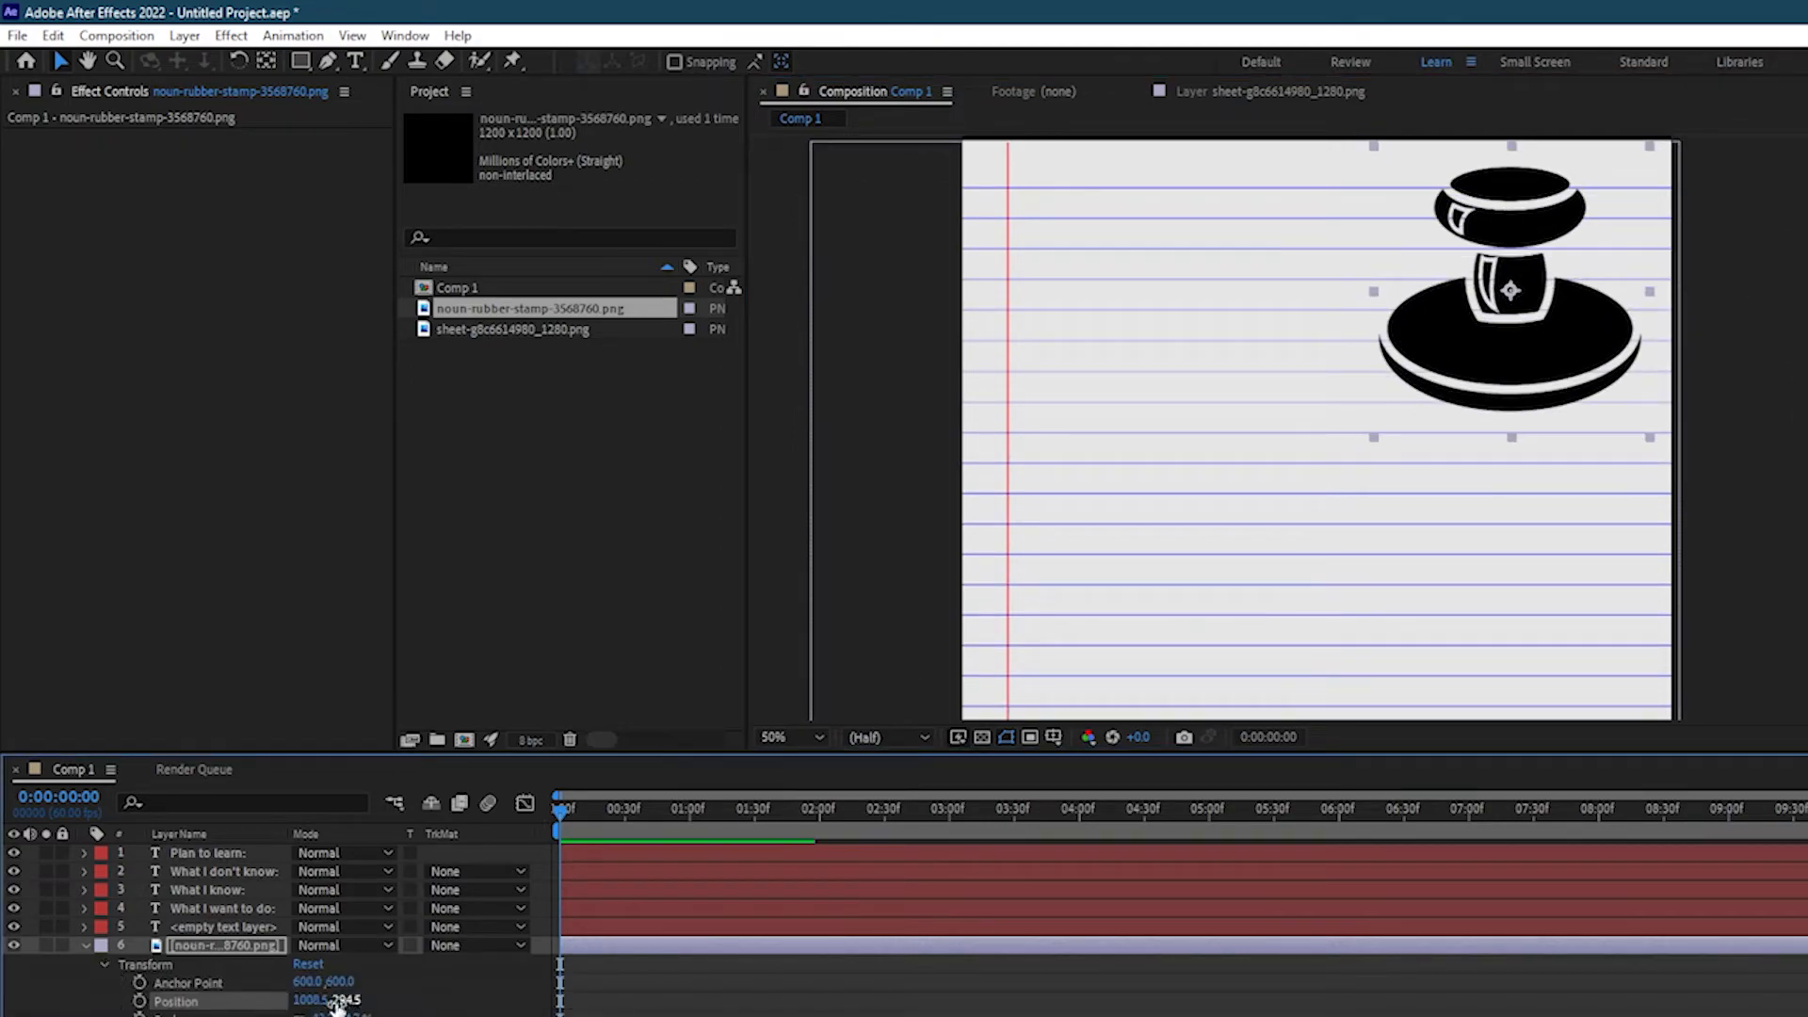
# Open Notepad for noting the stamp's position values and return to After Effects.
pyautogui.press('super')
pyautogui.scroll(-10, 188, 706)
pyautogui.write('notepad')
pyautogui.press('Return')
pyautogui.hotkey('alt', 'Tab')
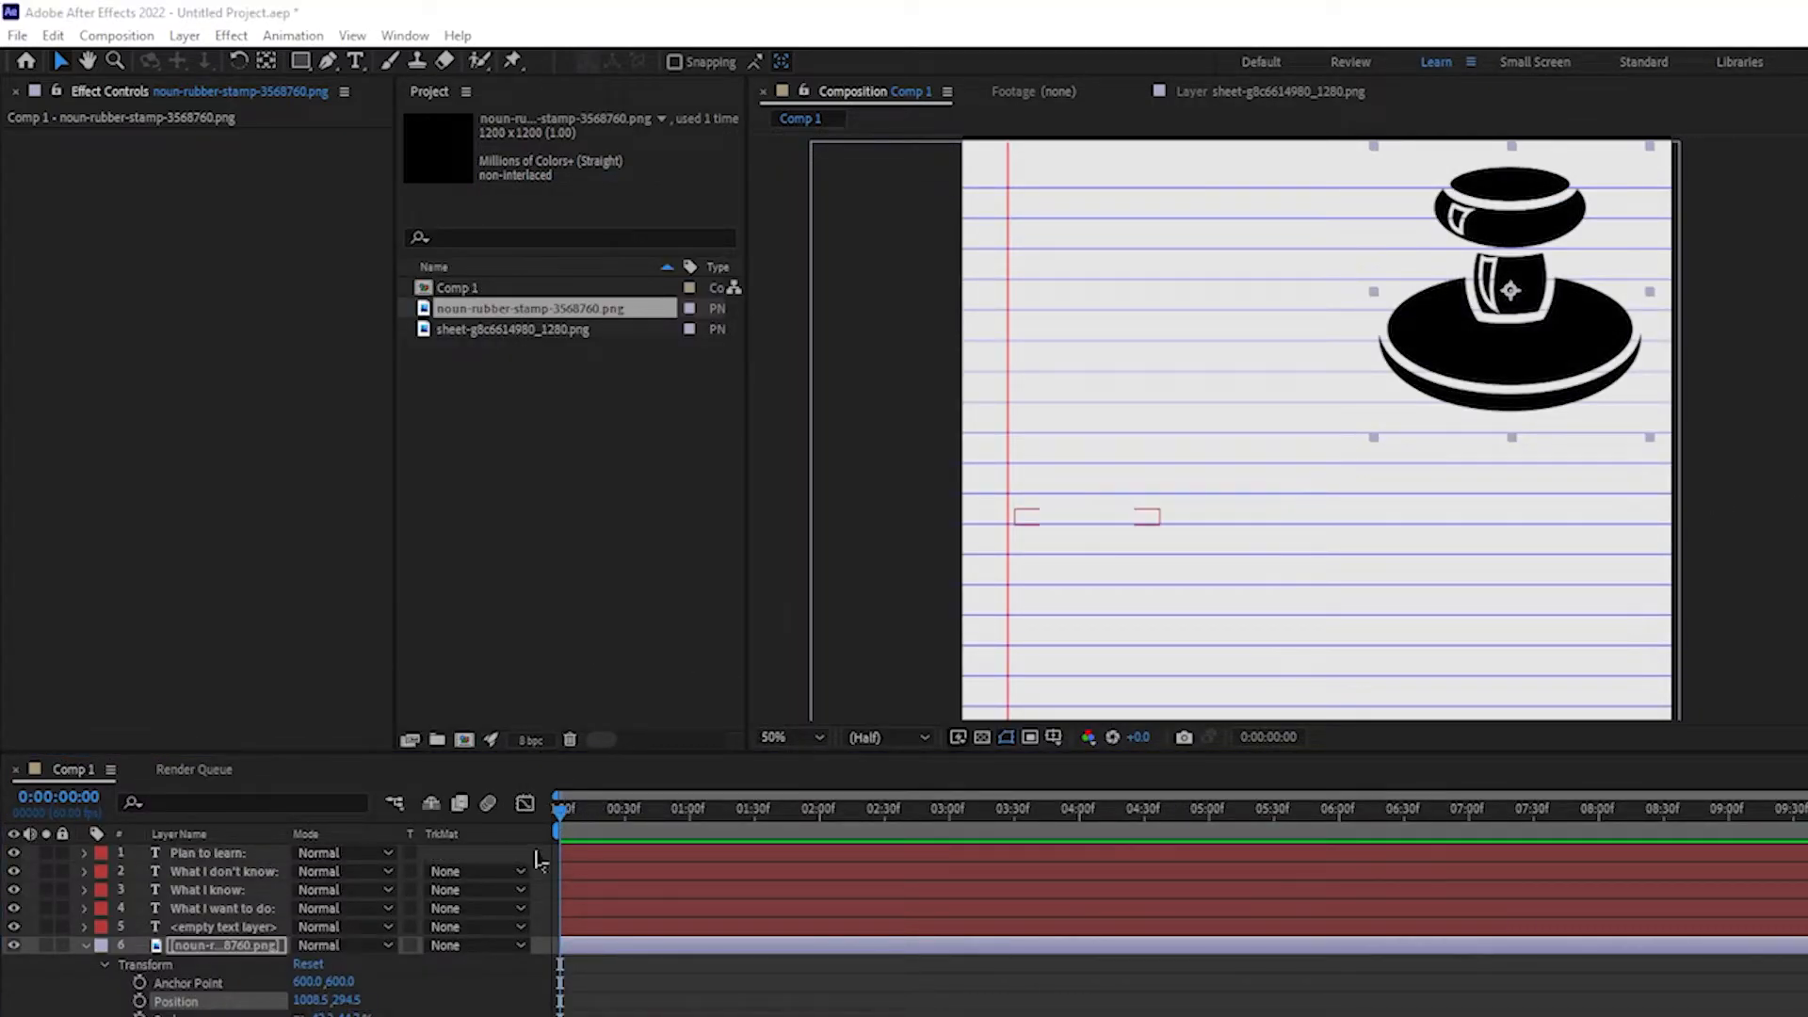
# Move the stamp off the page's right side to about 1620.5, 282.5 and start its position keyframes at 0:00:00:00.
pyautogui.moveTo(1511, 290); pyautogui.dragTo(1799, 282)
pyautogui.click(139, 1001)
pyautogui.moveTo(848, 811); pyautogui.dragTo(1607, 811)
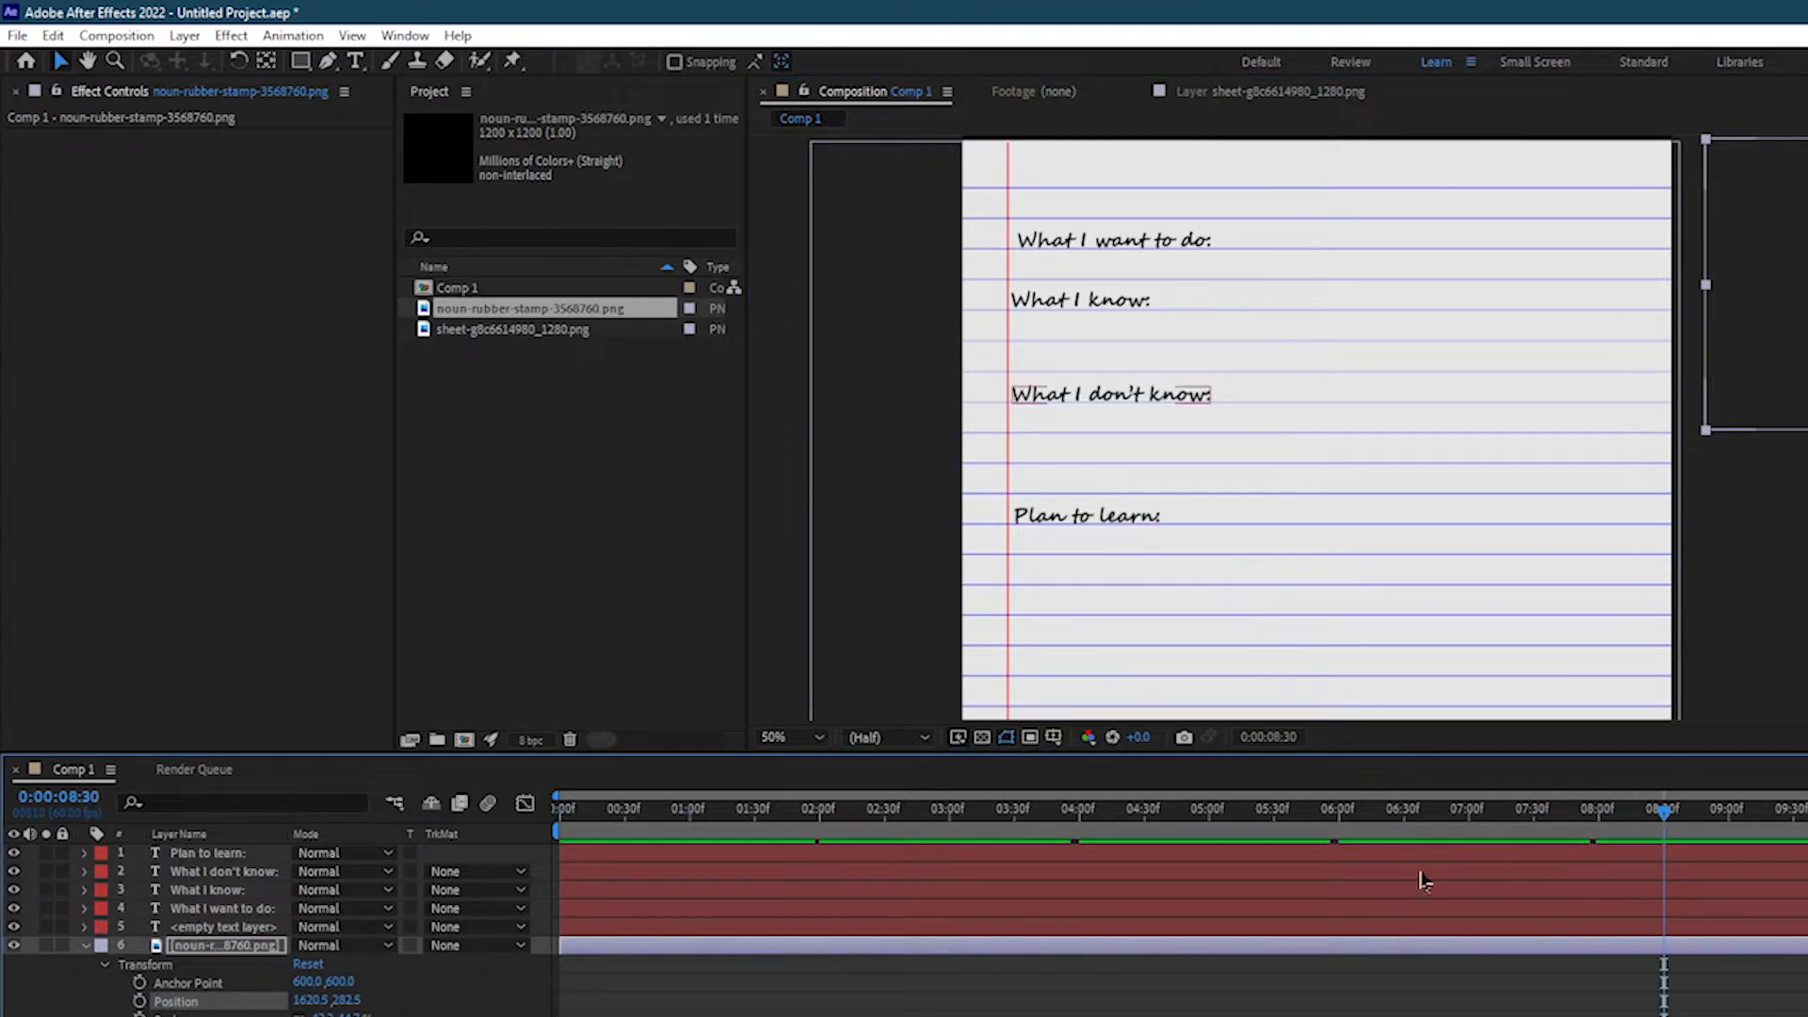
pyautogui.press('Home')
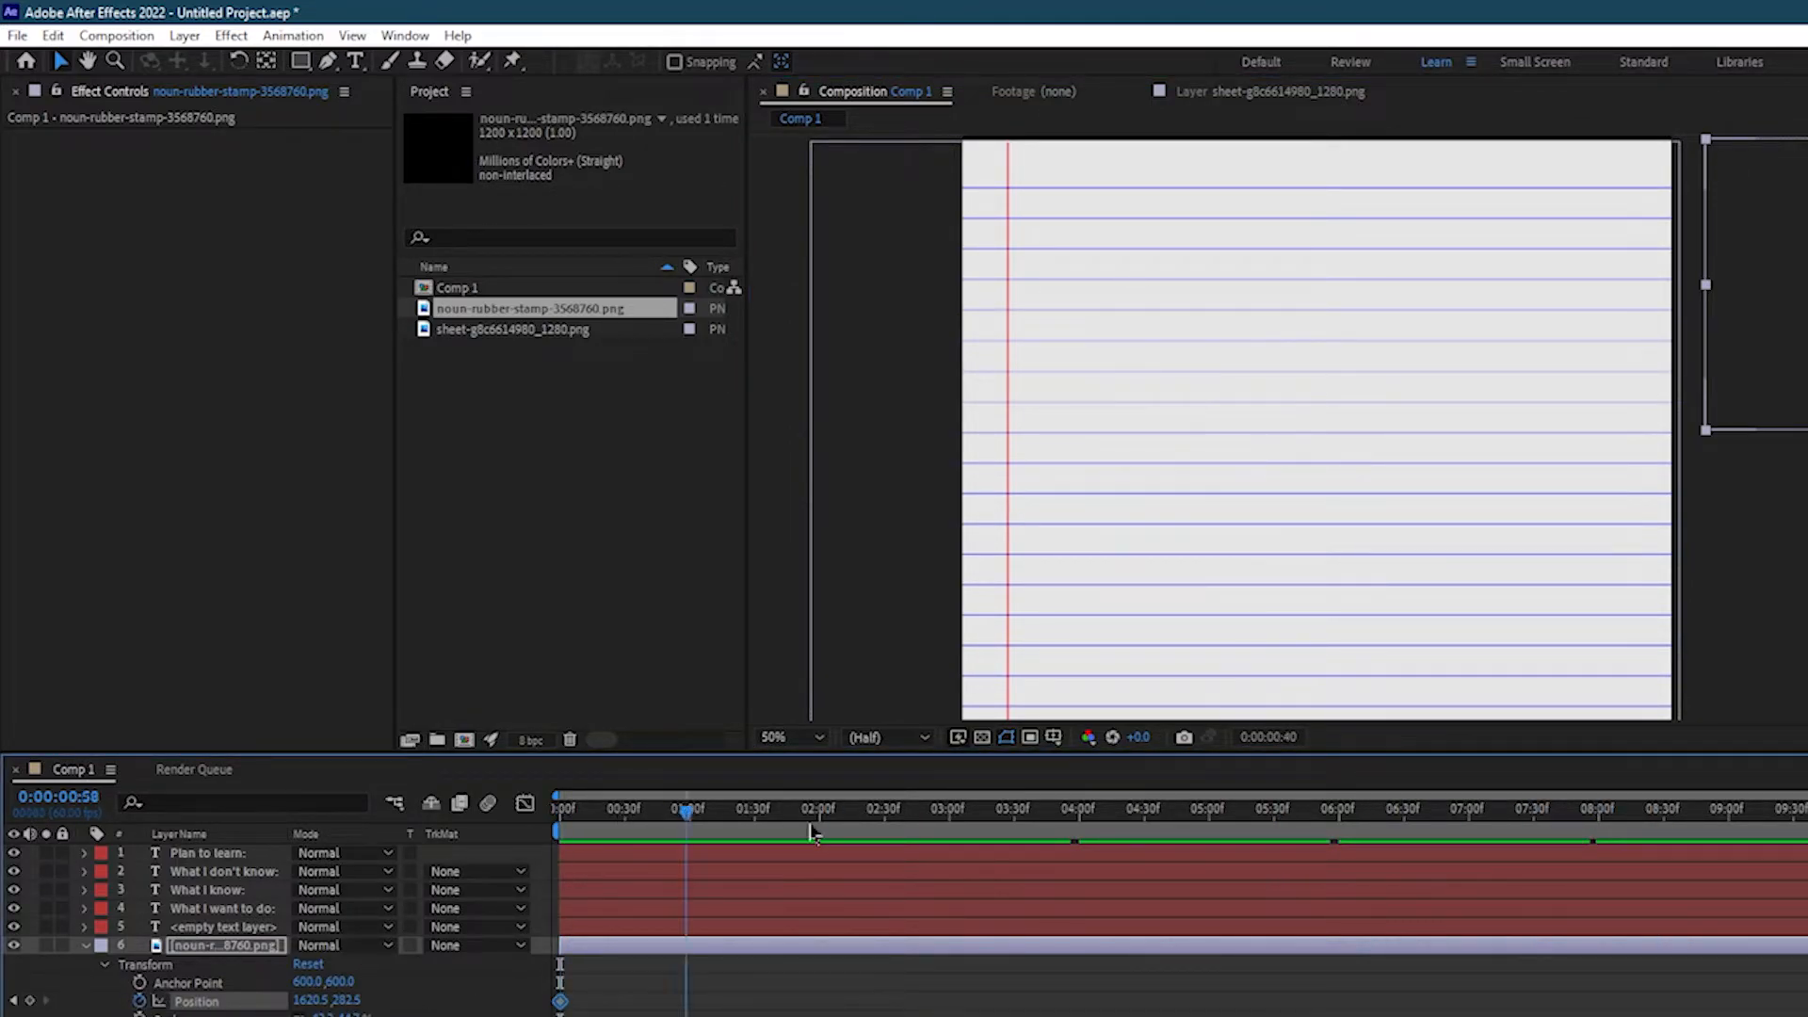
# Set the stamp's position to 1008.5, 294.5 with a keyframe at 0:00:08:30.
pyautogui.moveTo(621, 825); pyautogui.dragTo(1668, 863)
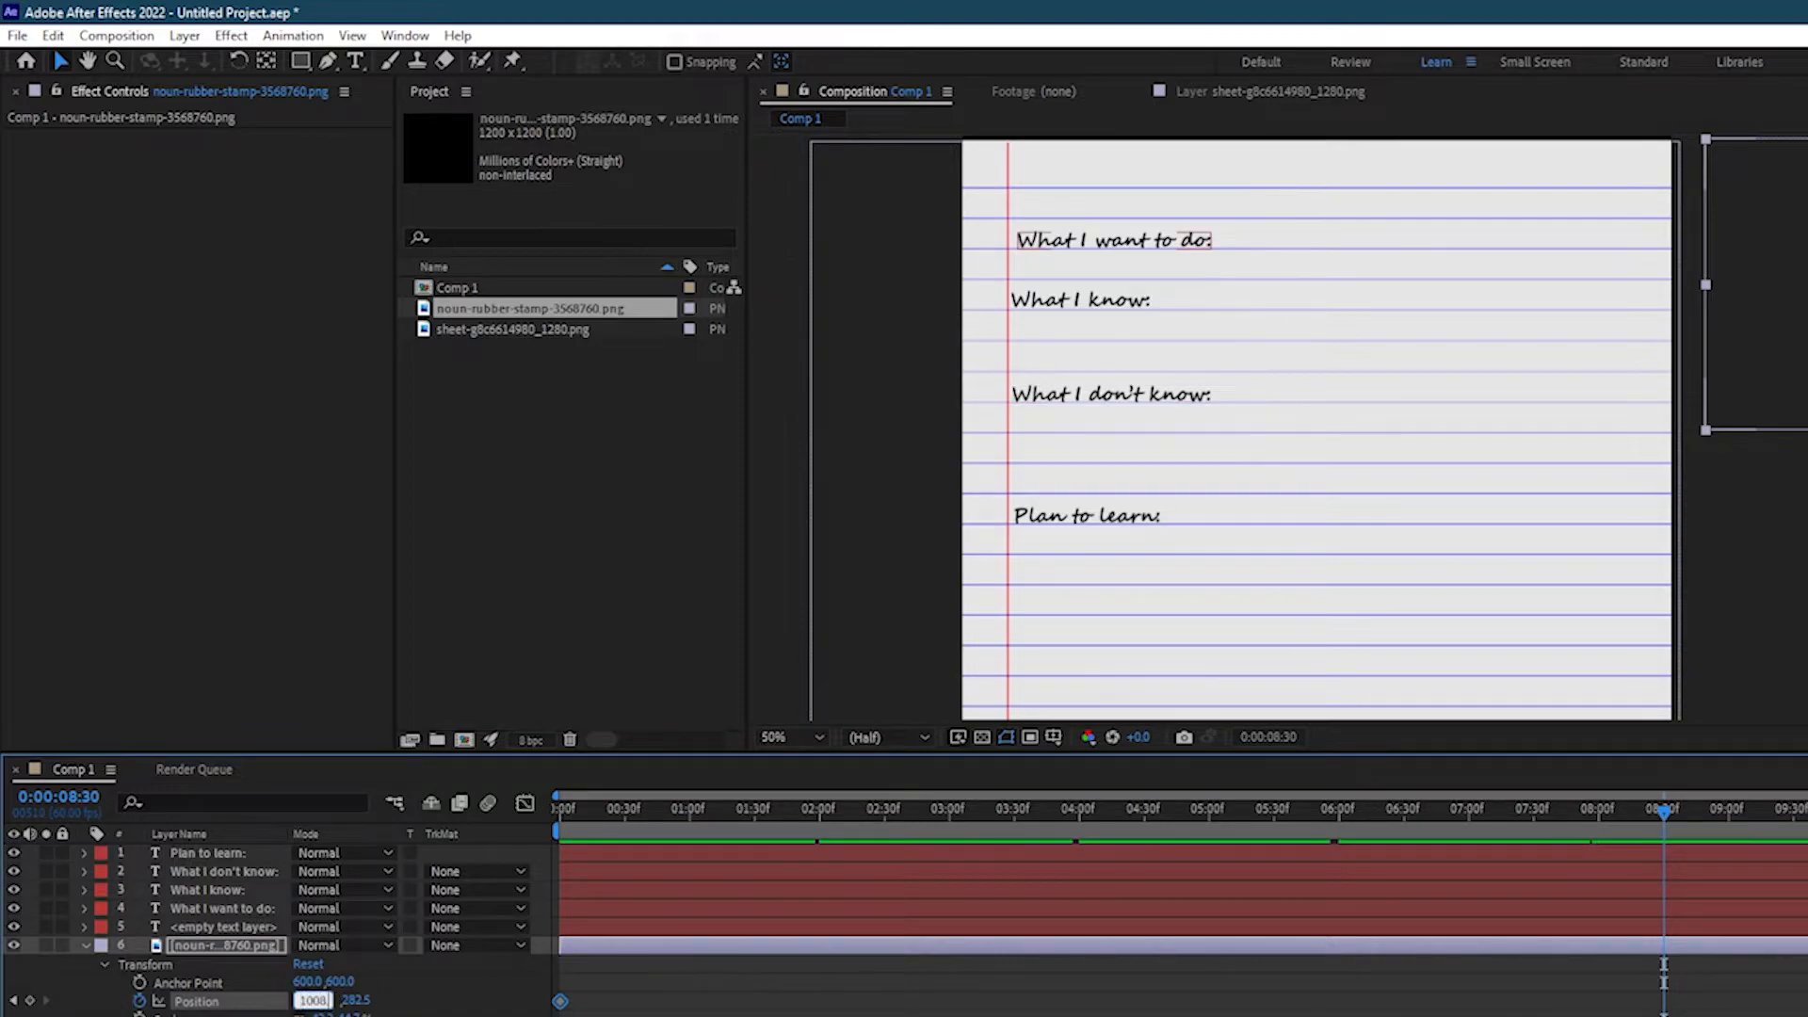
pyautogui.press('Tab')
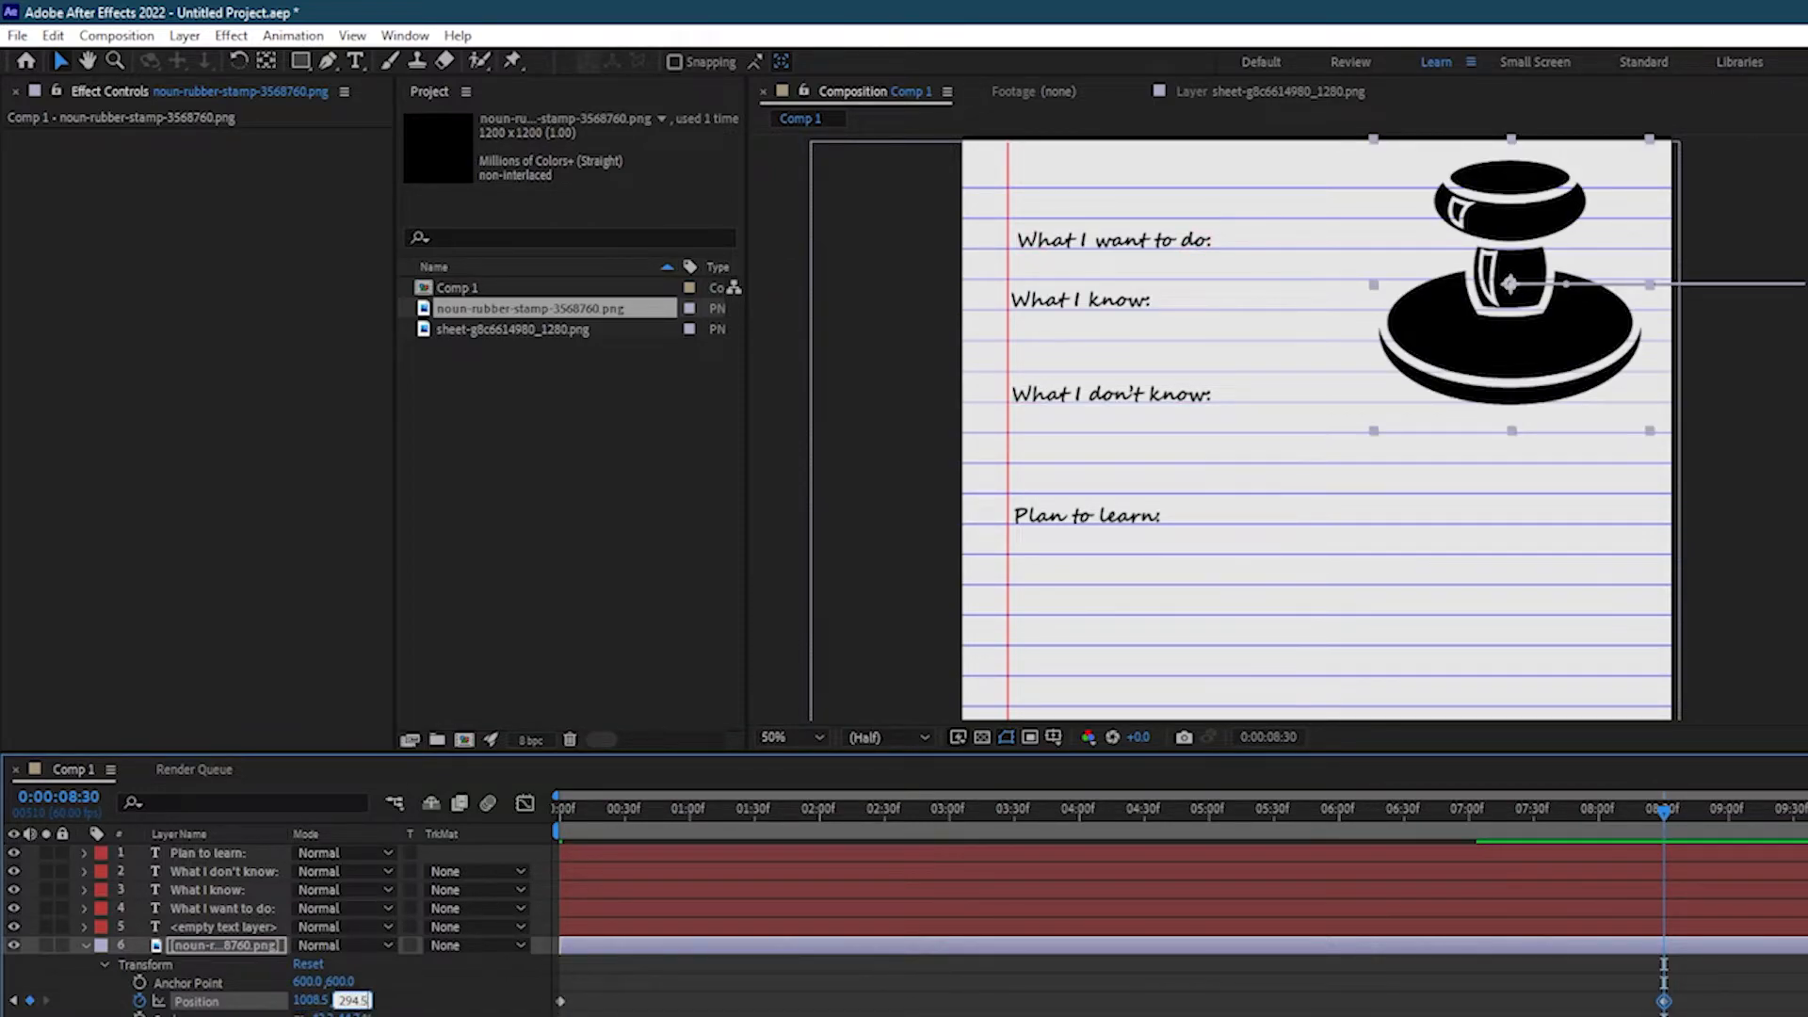
pyautogui.moveTo(1493, 812); pyautogui.dragTo(1601, 858)
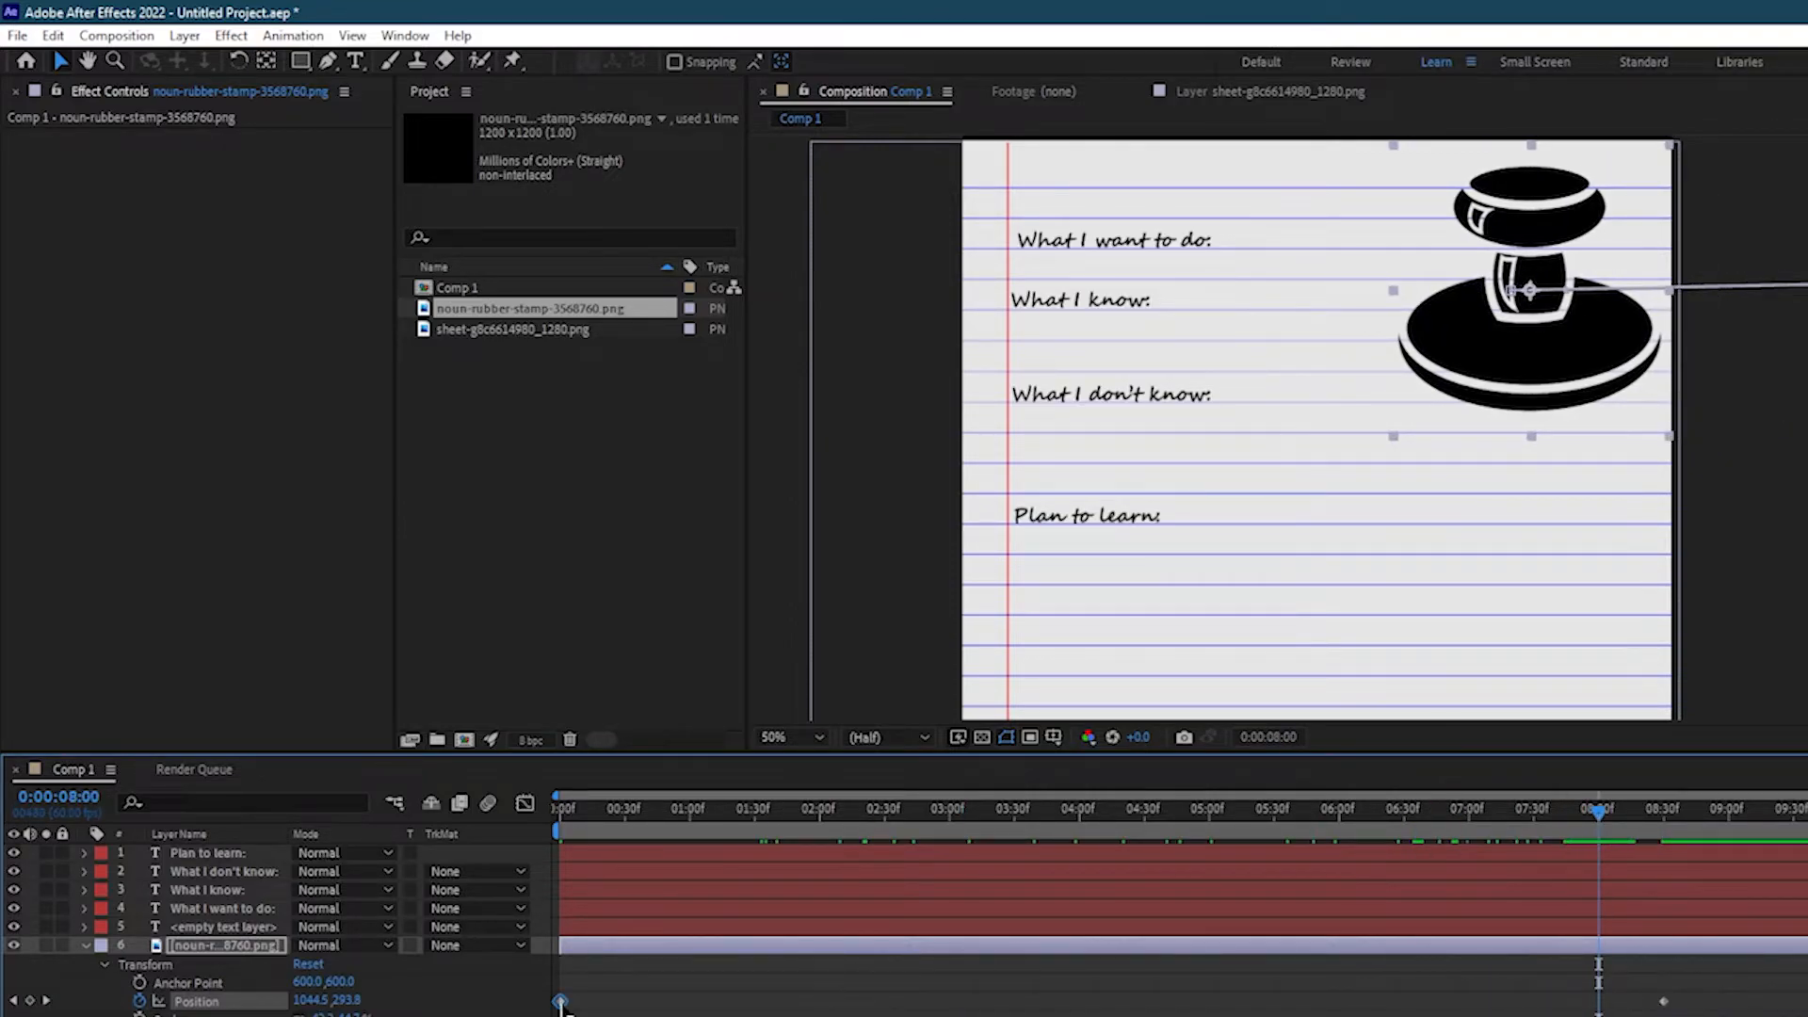
# Set the stamp's starting x position at 0:00:00:00 to 1620.5.
pyautogui.press('Home')
pyautogui.click(310, 1000)
pyautogui.write('1620.5')
pyautogui.press('Tab')
pyautogui.press('Return')
# Add a position keyframe of 1620, 282.5 for the stamp at 0:00:07:30 and play the composition.
pyautogui.moveTo(562, 810); pyautogui.dragTo(1534, 878)
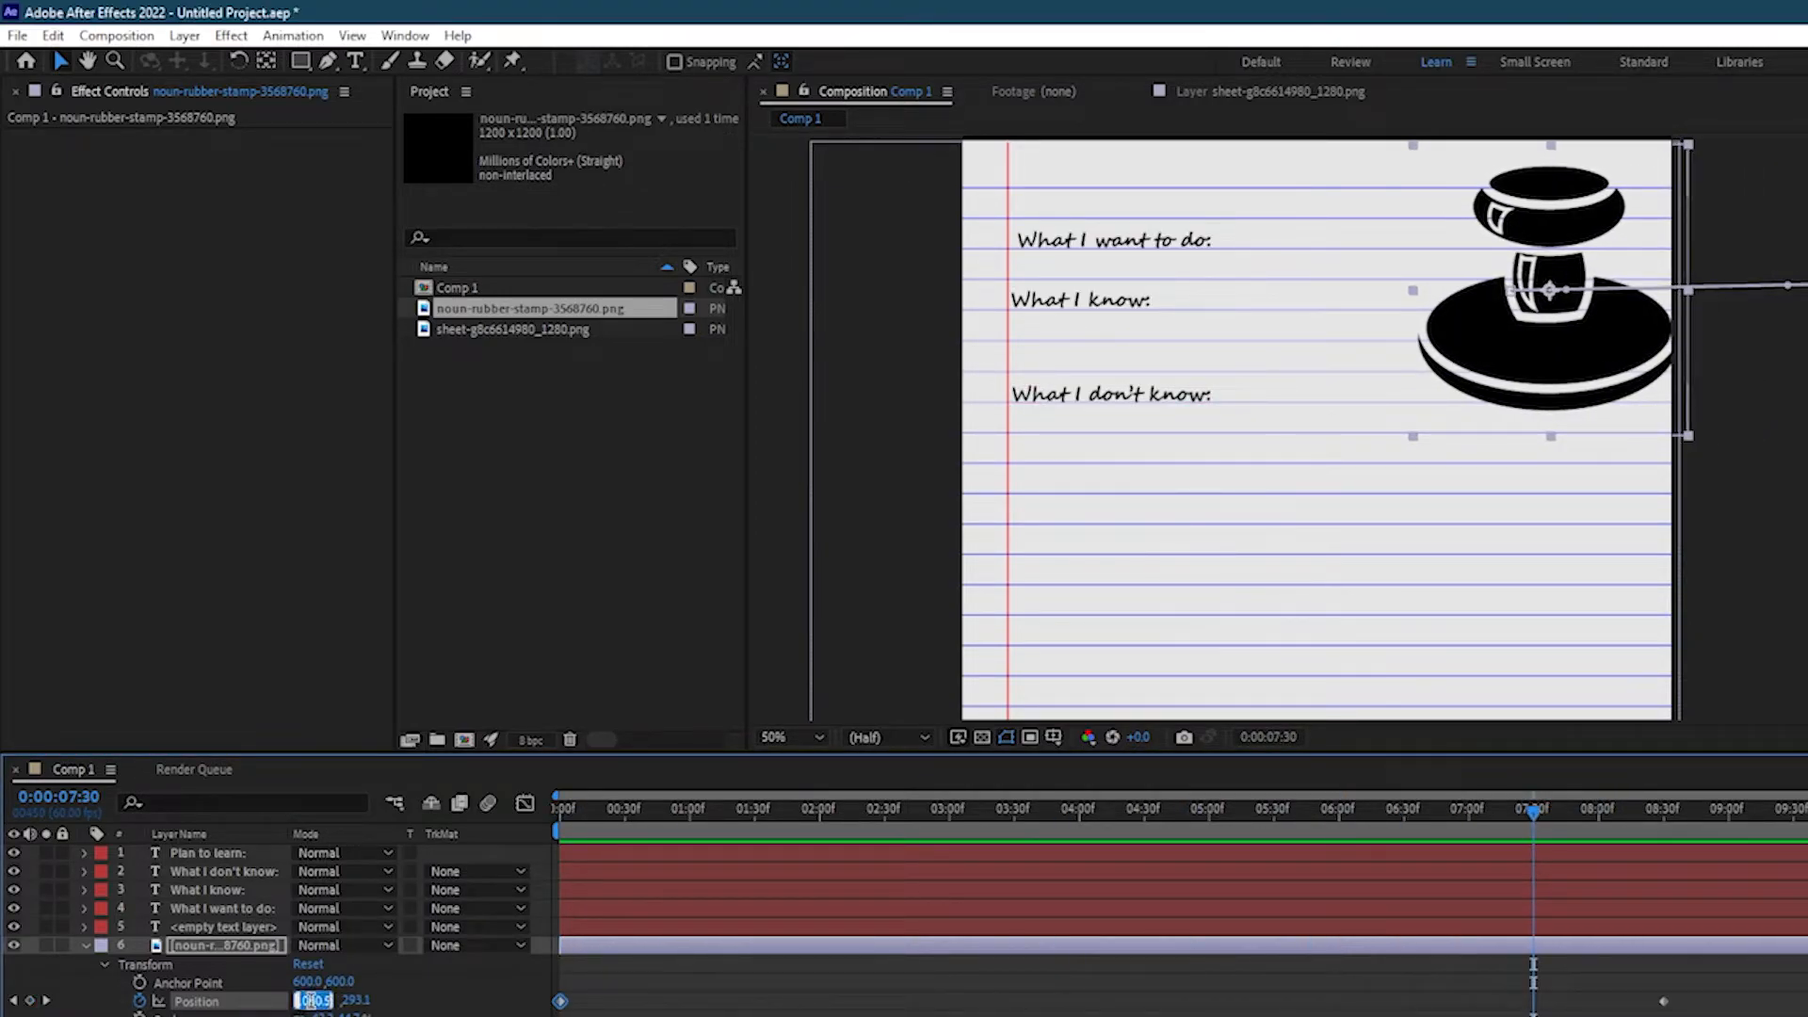
pyautogui.hotkey('shift', 'Tab')
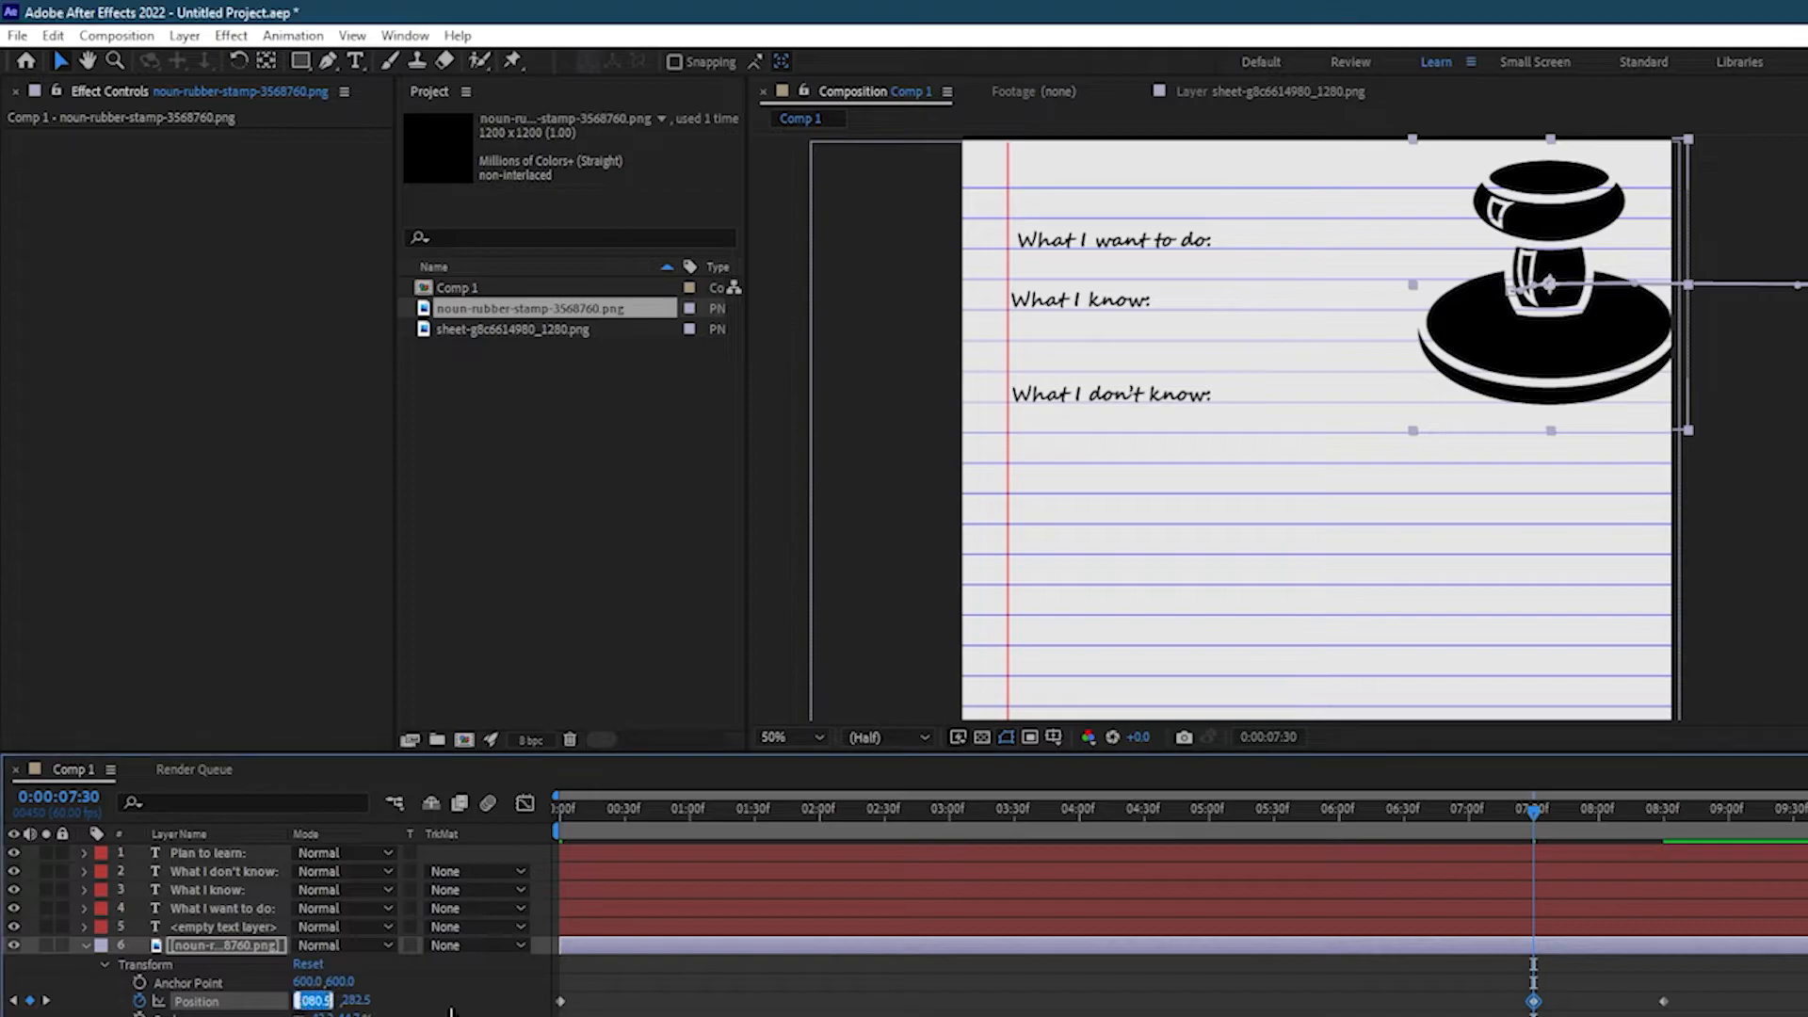
pyautogui.write('1620')
pyautogui.press('Return')
pyautogui.press('Home')
pyautogui.press('space')
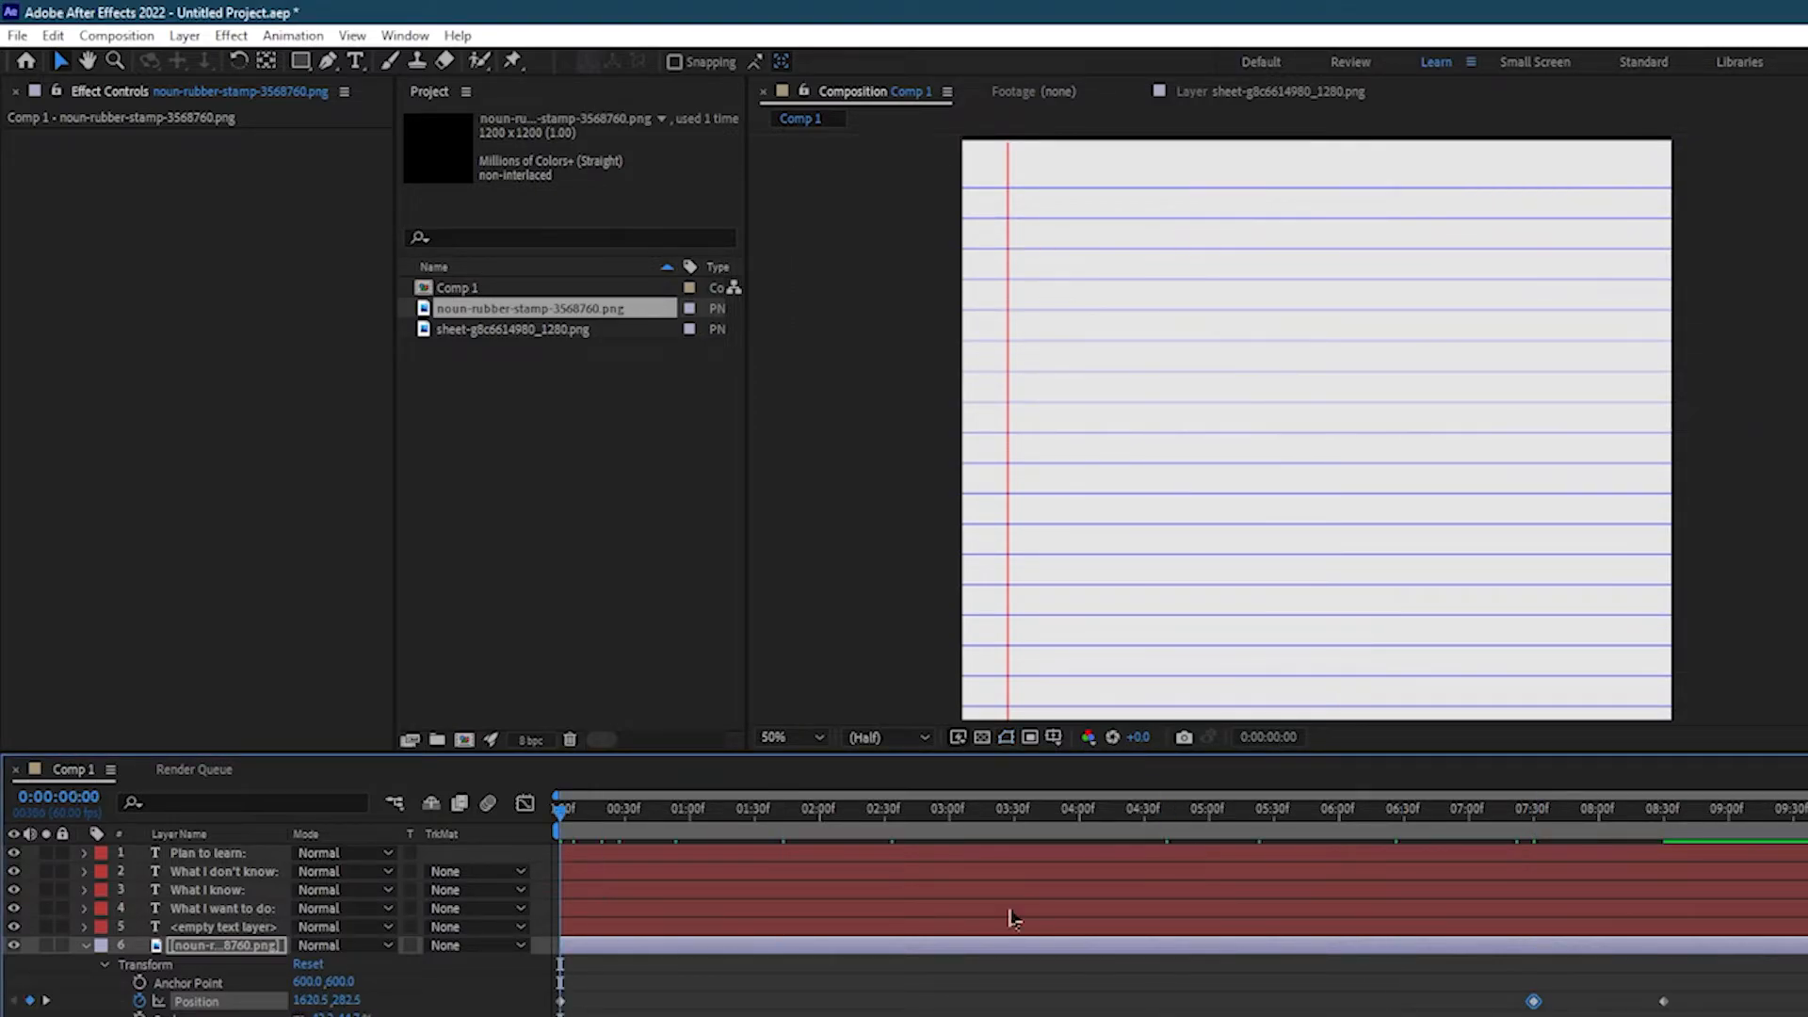
pyautogui.press('space')
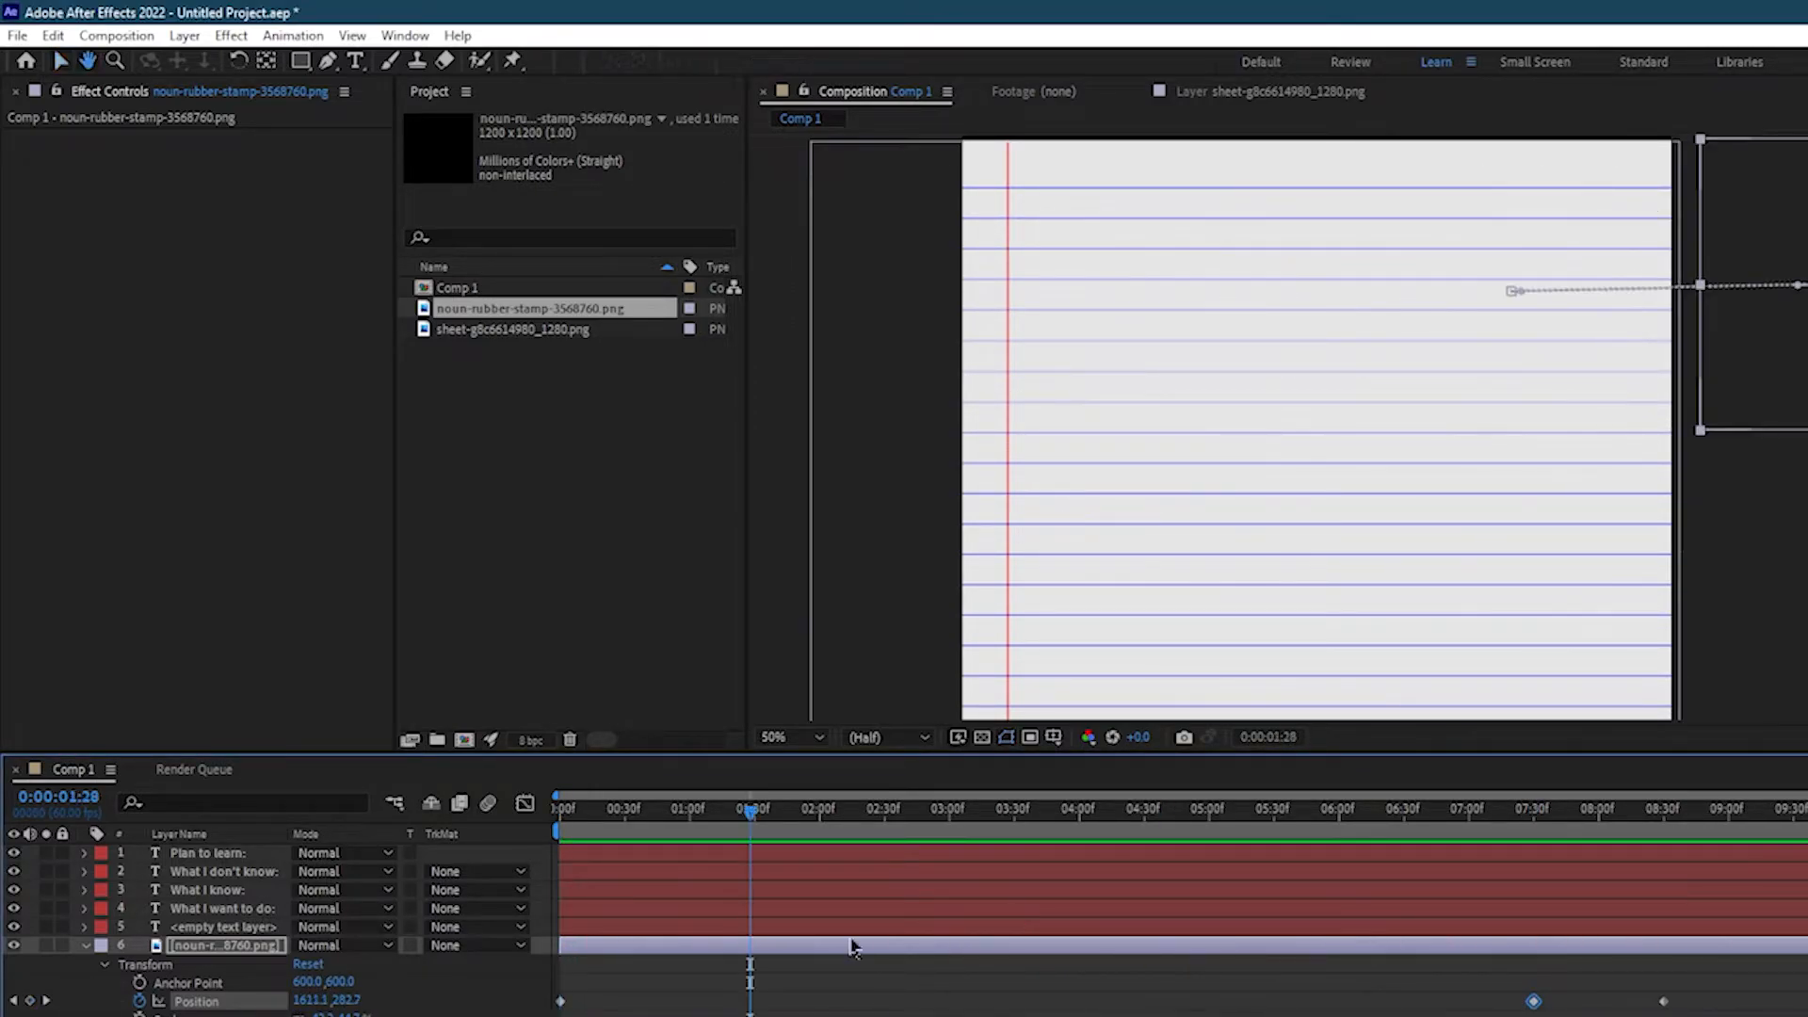
# Copy the stamp's off-page starting position keyframe to 0:00:09:00 and play the entrance and exit.
pyautogui.rightClick(303, 1000)
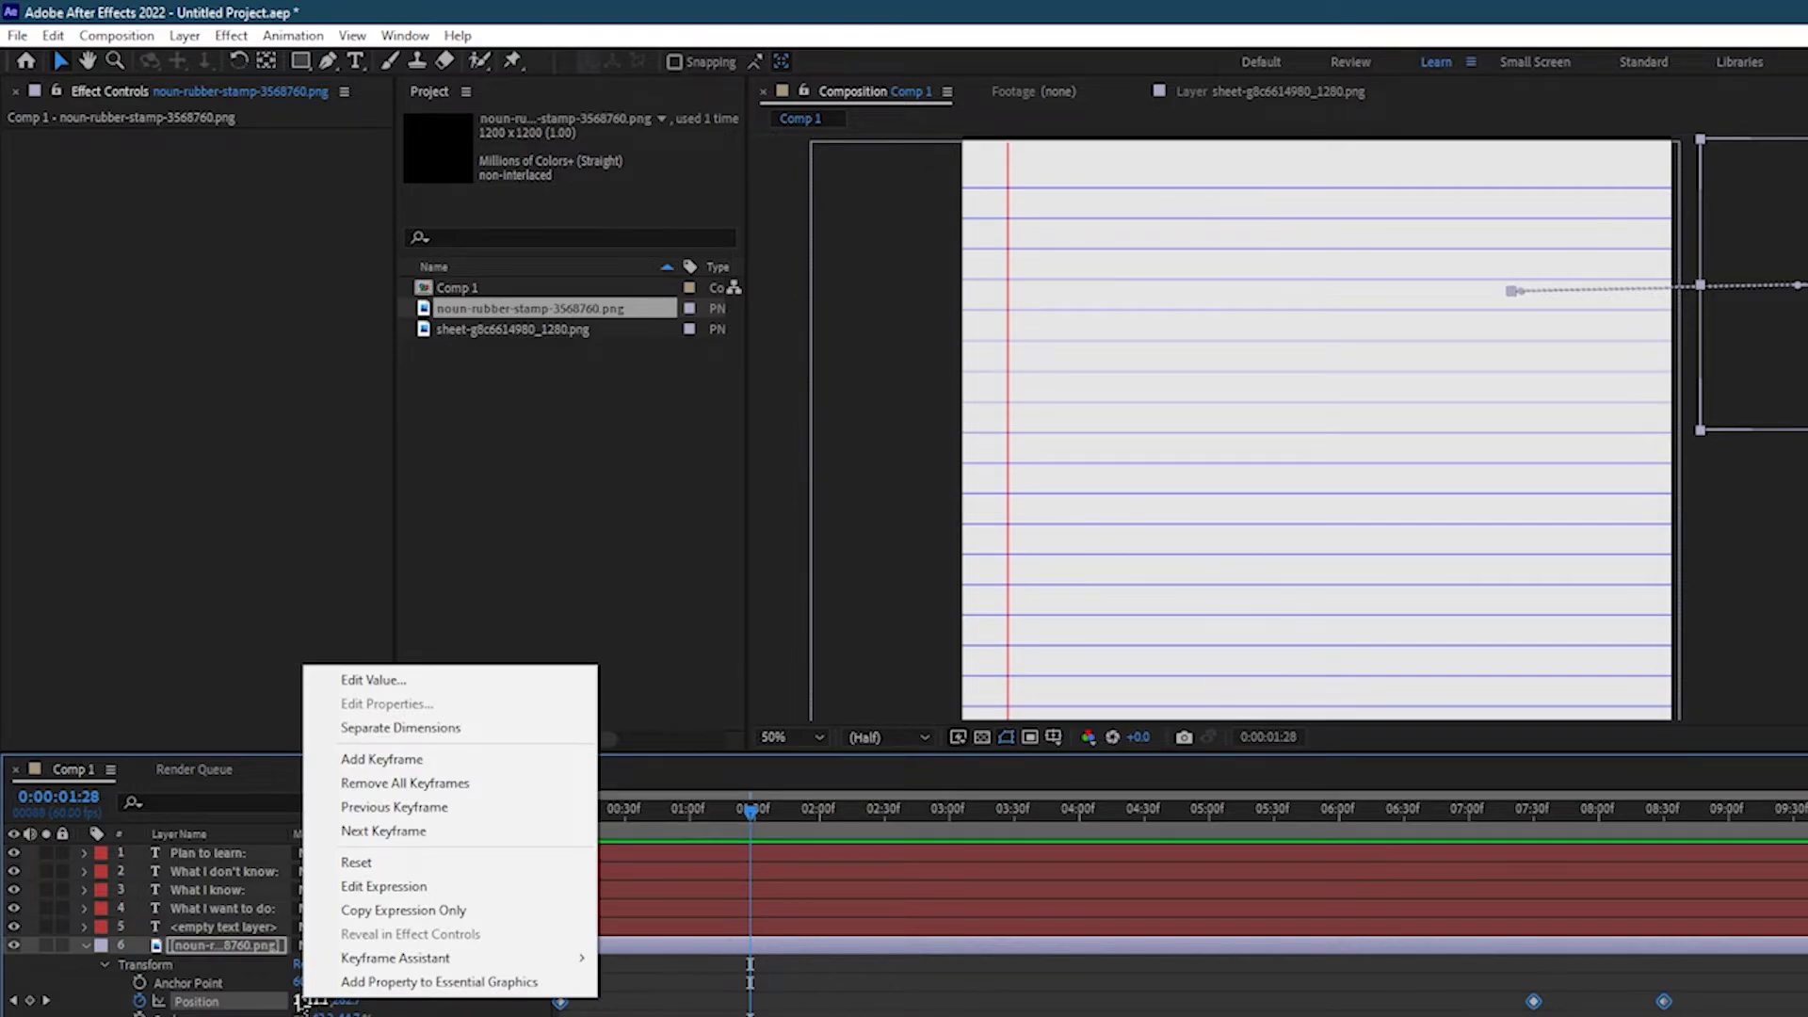
pyautogui.click(167, 1008)
pyautogui.click(1712, 808)
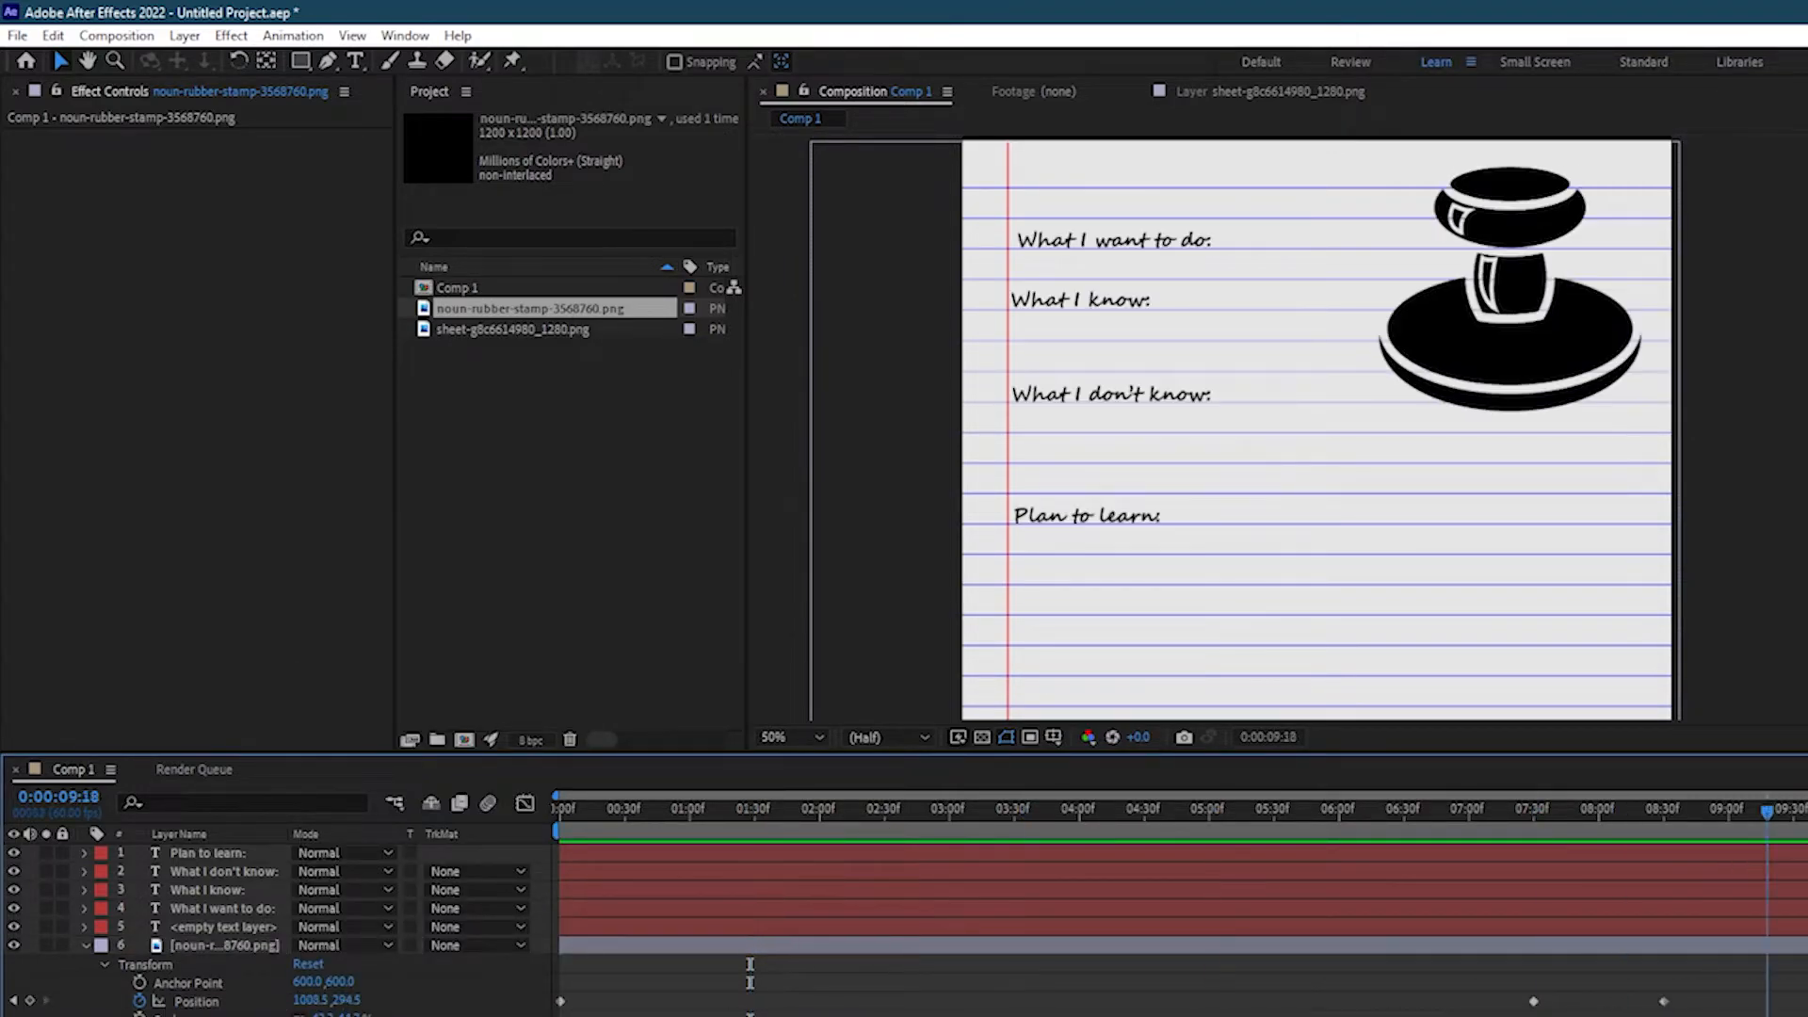
pyautogui.click(560, 1002)
pyautogui.hotkey('ctrl', 'c')
pyautogui.hotkey('ctrl', 'v')
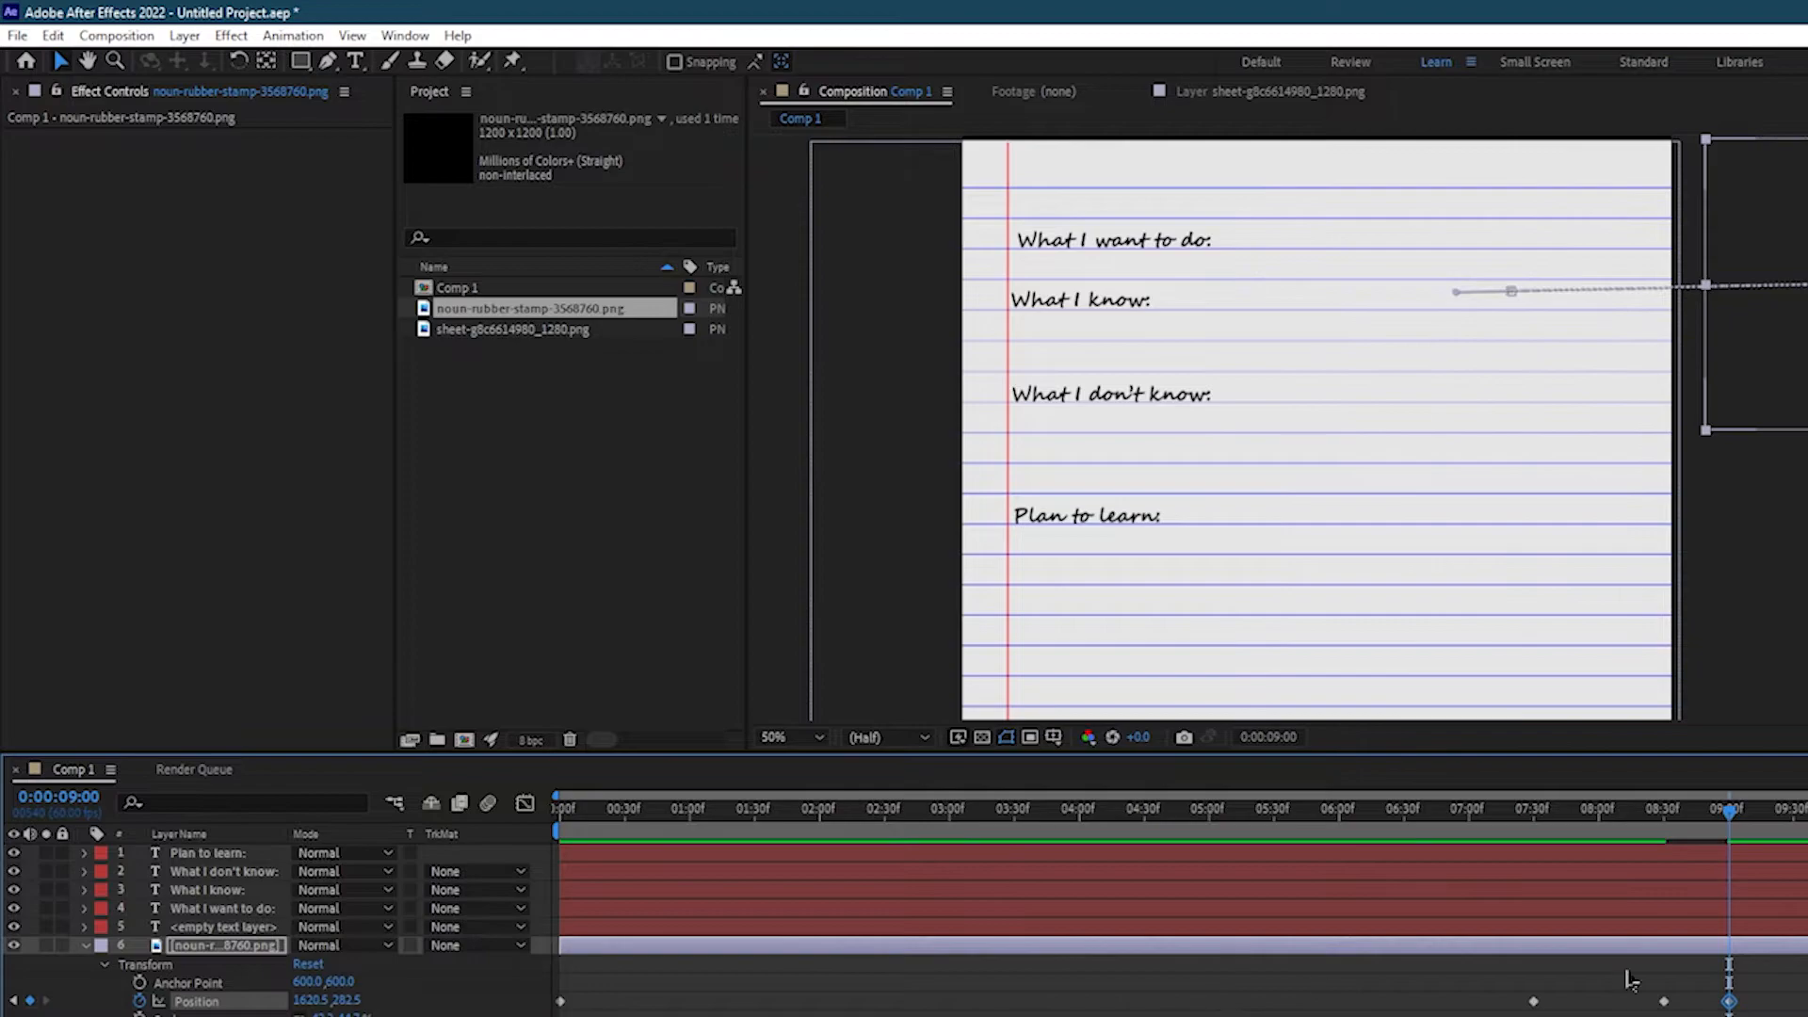
pyautogui.moveTo(1729, 812); pyautogui.dragTo(560, 812)
pyautogui.press('space')
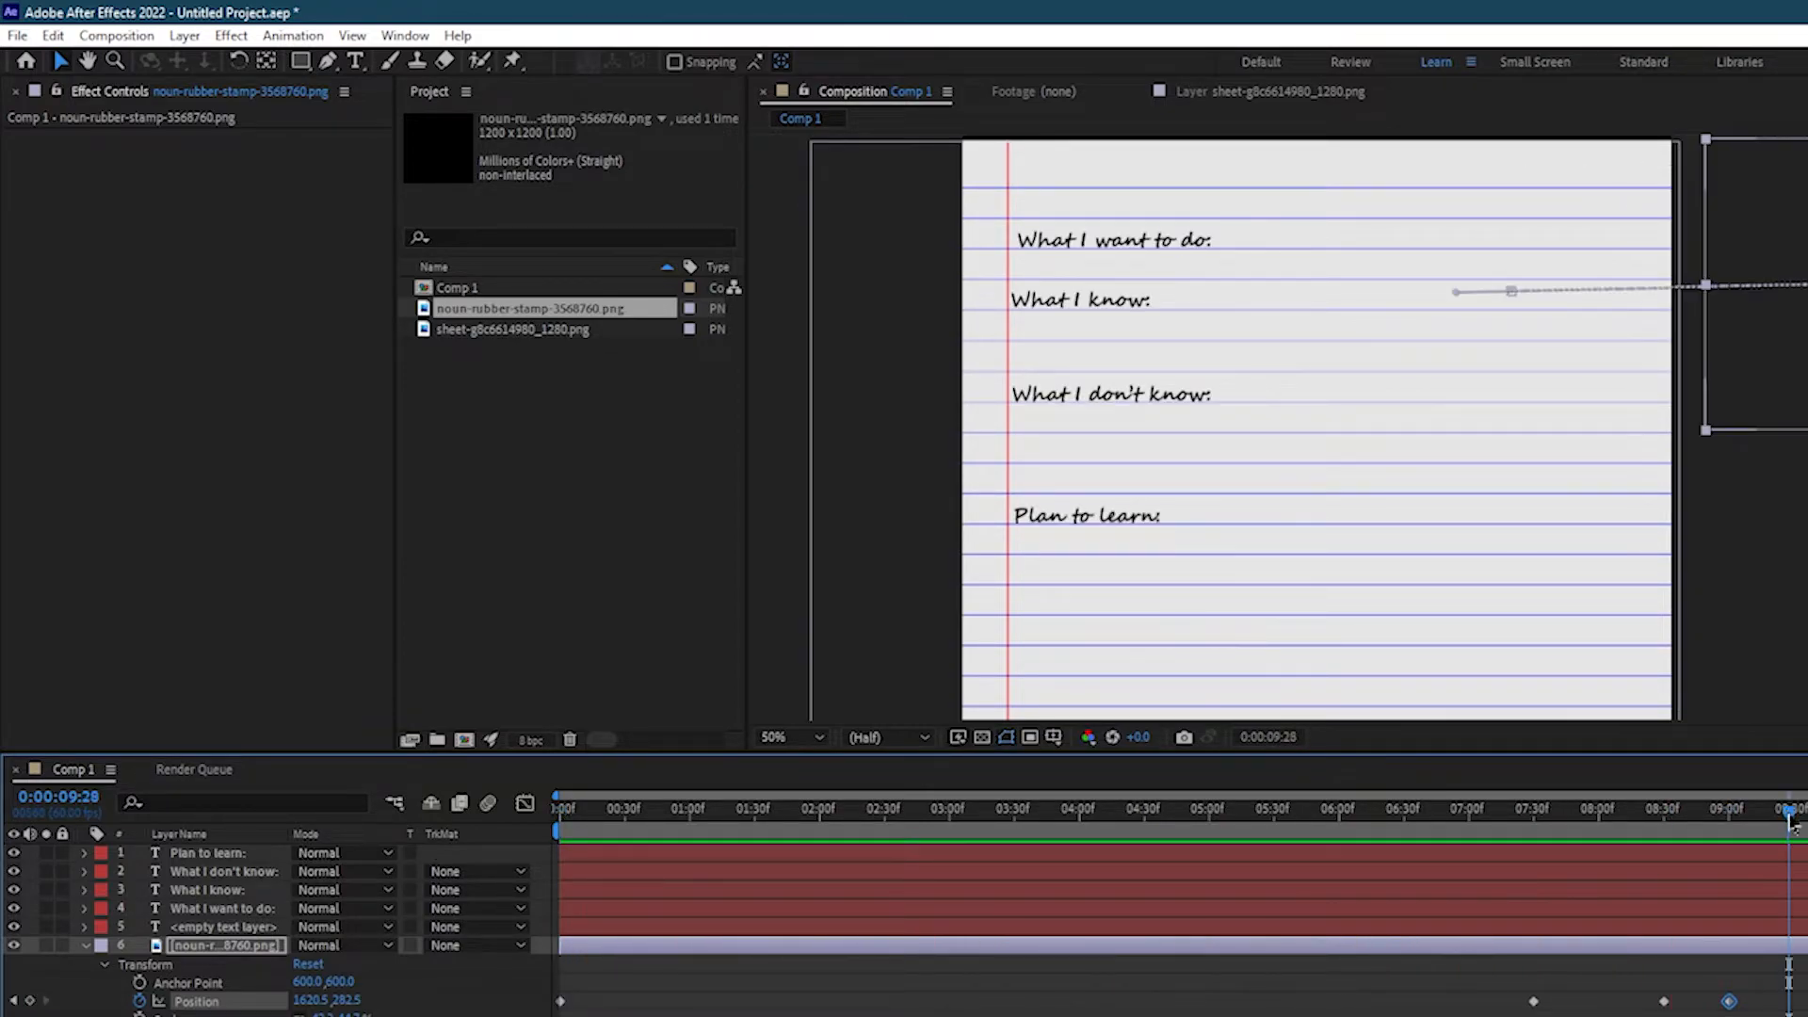
pyautogui.press('space')
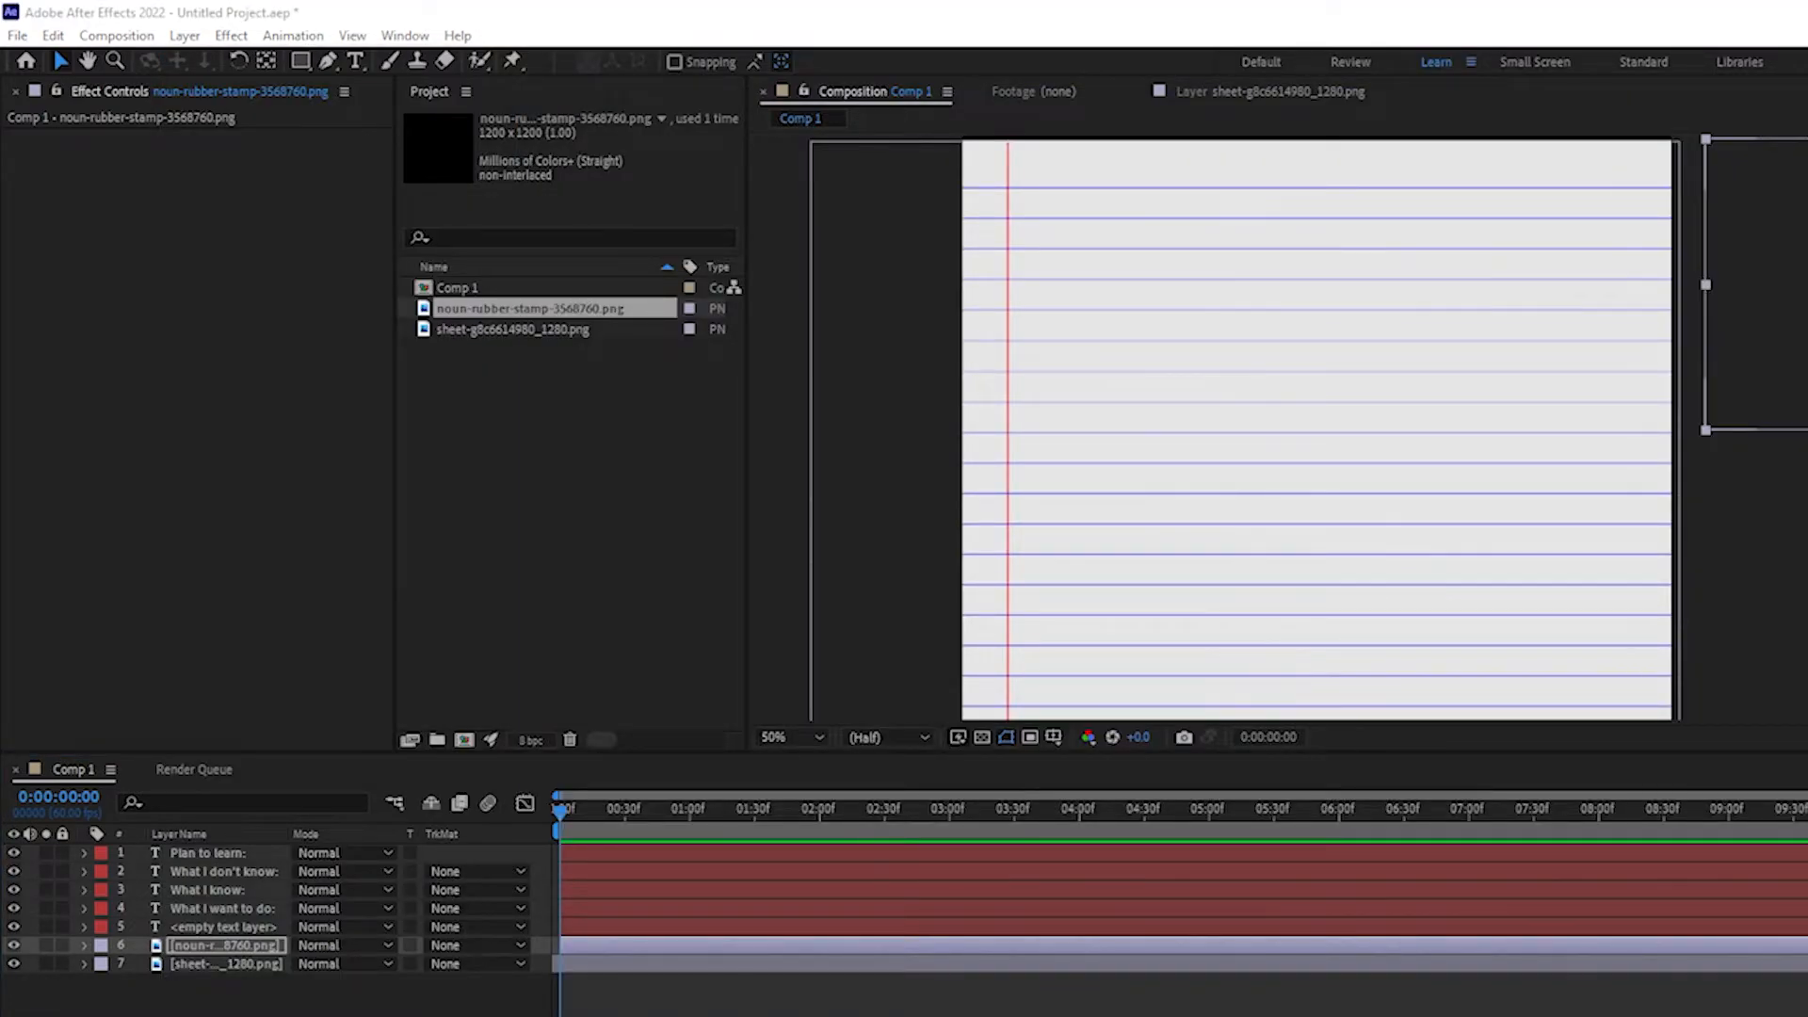
pyautogui.moveTo(527, 527); pyautogui.dragTo(538, 488)
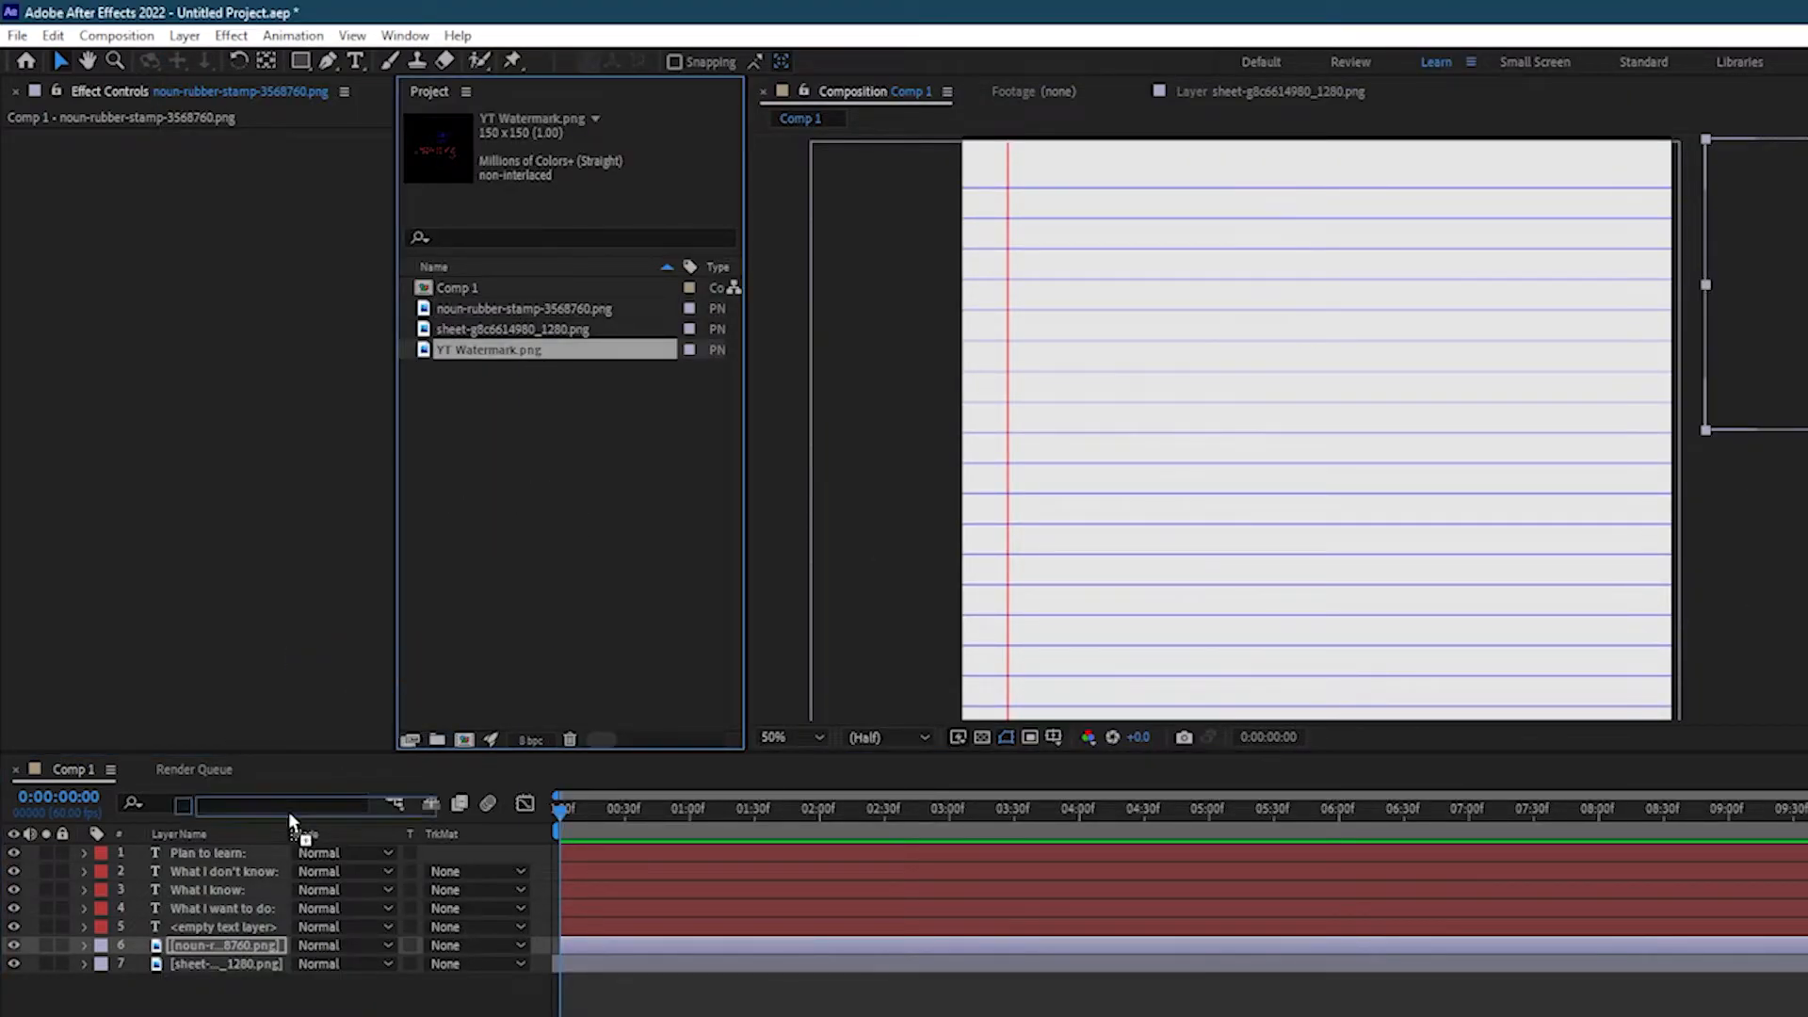
pyautogui.moveTo(342, 751); pyautogui.dragTo(226, 954)
pyautogui.click(1349, 429)
pyautogui.moveTo(1428, 531); pyautogui.dragTo(1399, 513)
pyautogui.moveTo(1346, 454); pyautogui.dragTo(1547, 285)
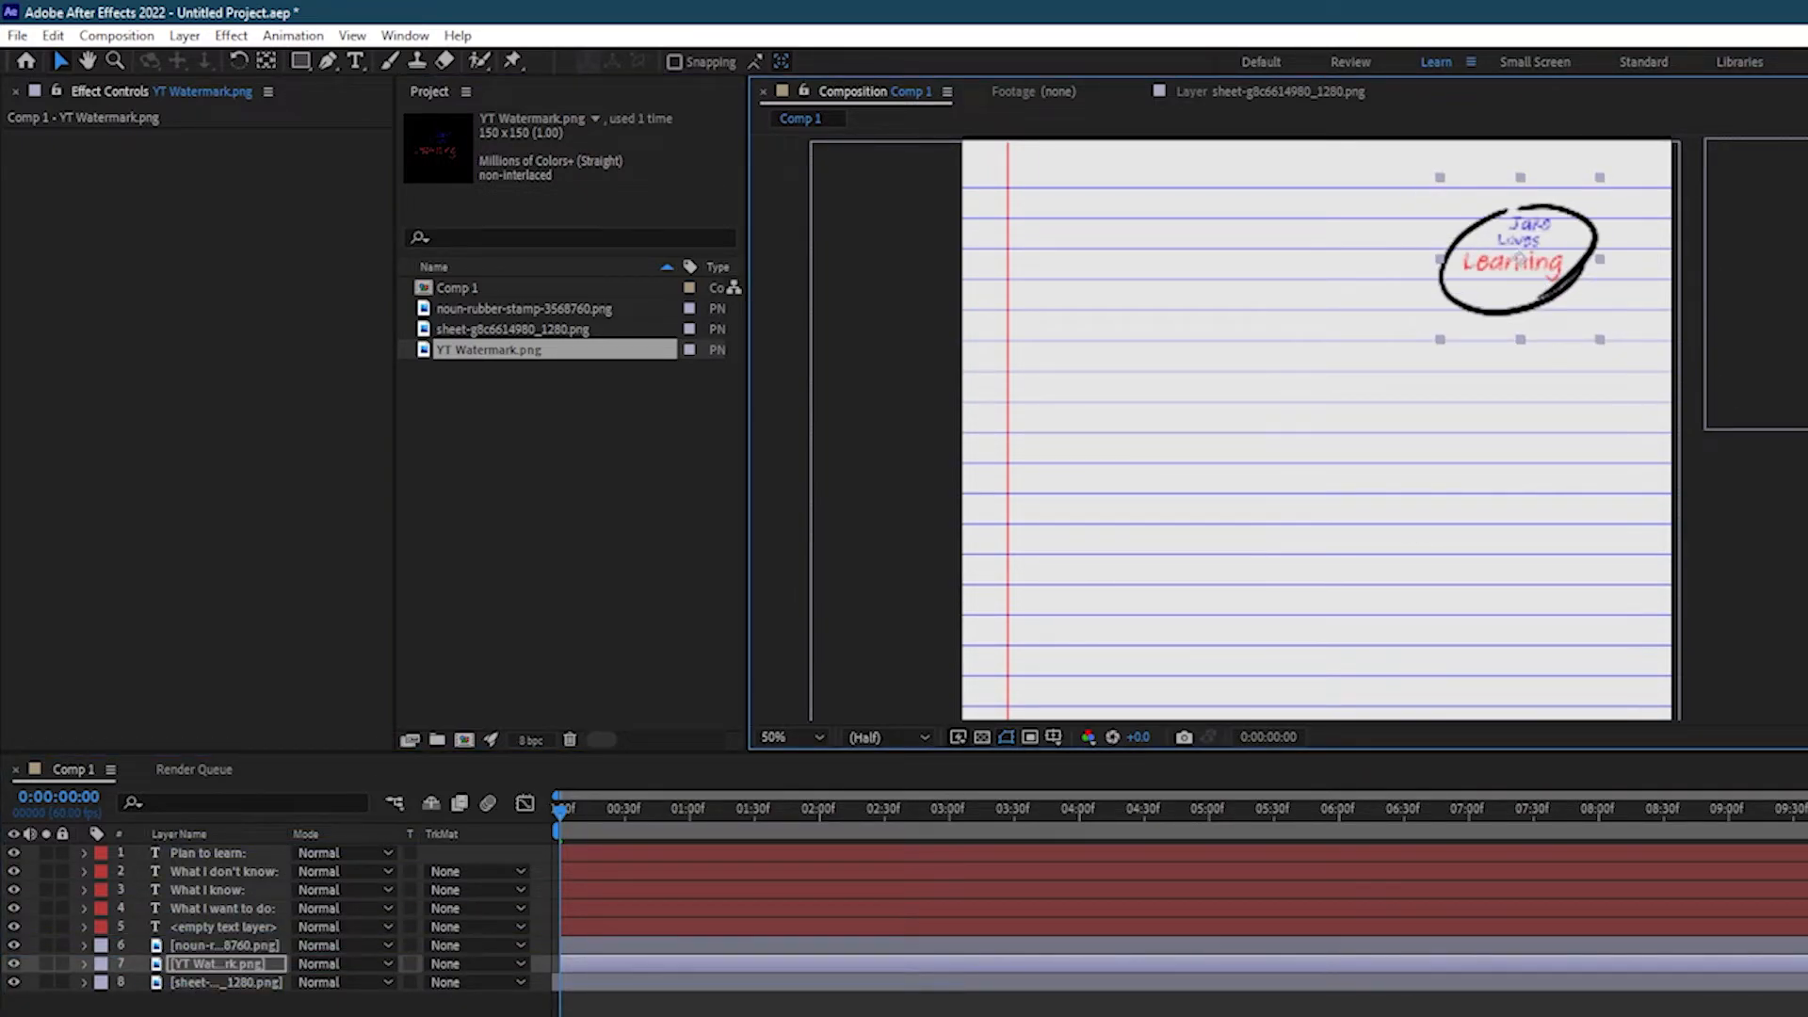
pyautogui.moveTo(1441, 341); pyautogui.dragTo(1442, 345)
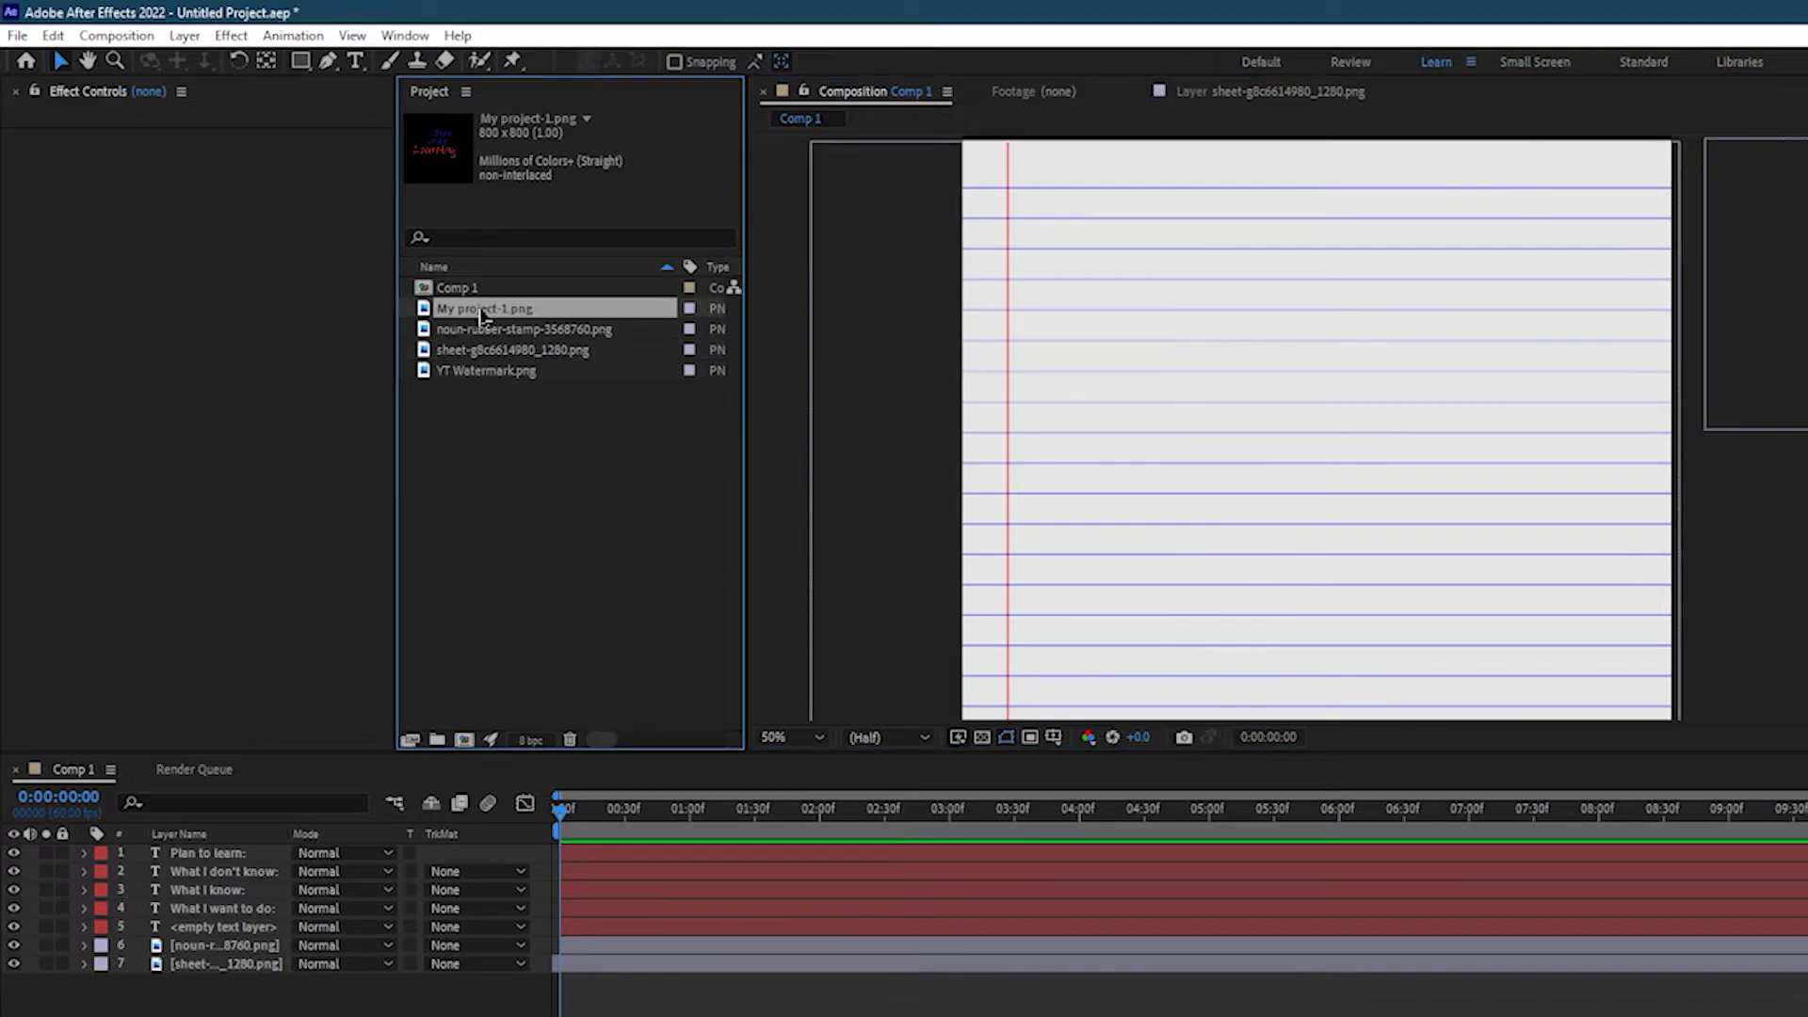
# Add My project-1.png as a layer beneath the stamp, scale it down, move it to the page's upper-right area and show its transform properties.
pyautogui.moveTo(482, 311); pyautogui.dragTo(226, 953)
pyautogui.moveTo(1101, 646); pyautogui.dragTo(1211, 524)
pyautogui.moveTo(1285, 462); pyautogui.dragTo(1476, 306)
pyautogui.click(85, 964)
pyautogui.click(105, 983)
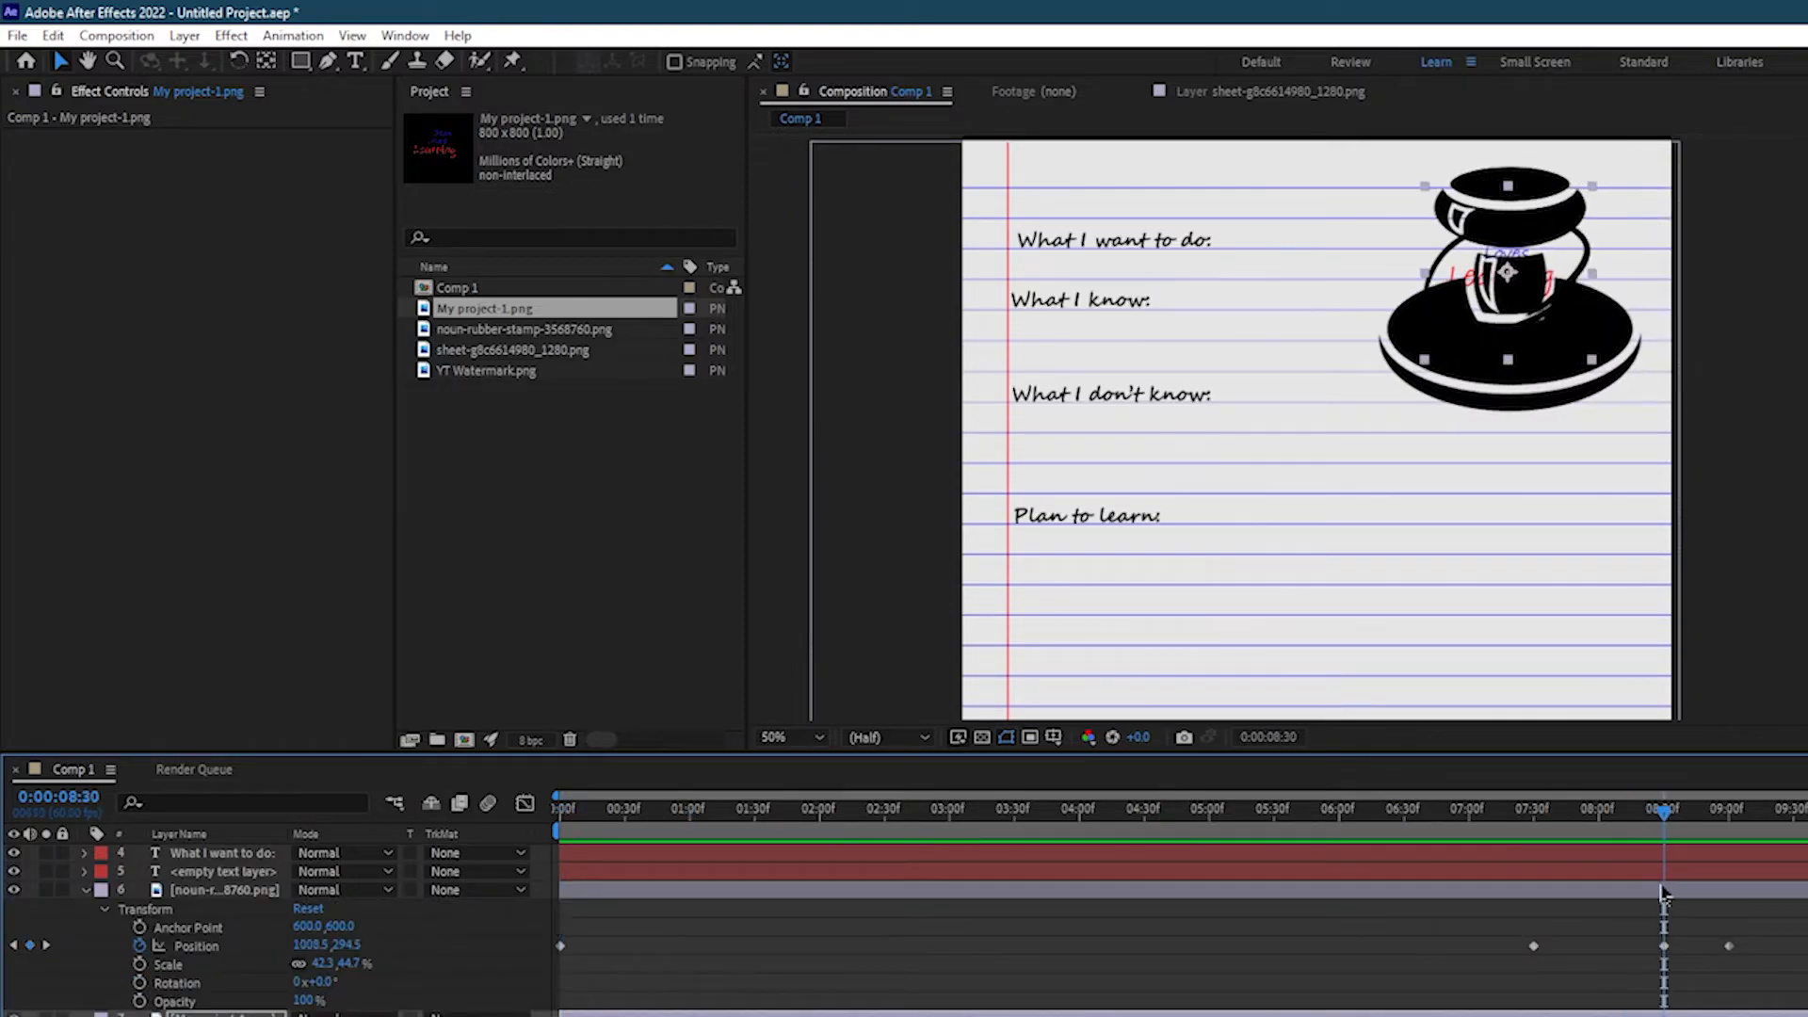
# Try to paste all of the stamp's position keyframes onto the My project-1.png layer.
pyautogui.click(275, 949)
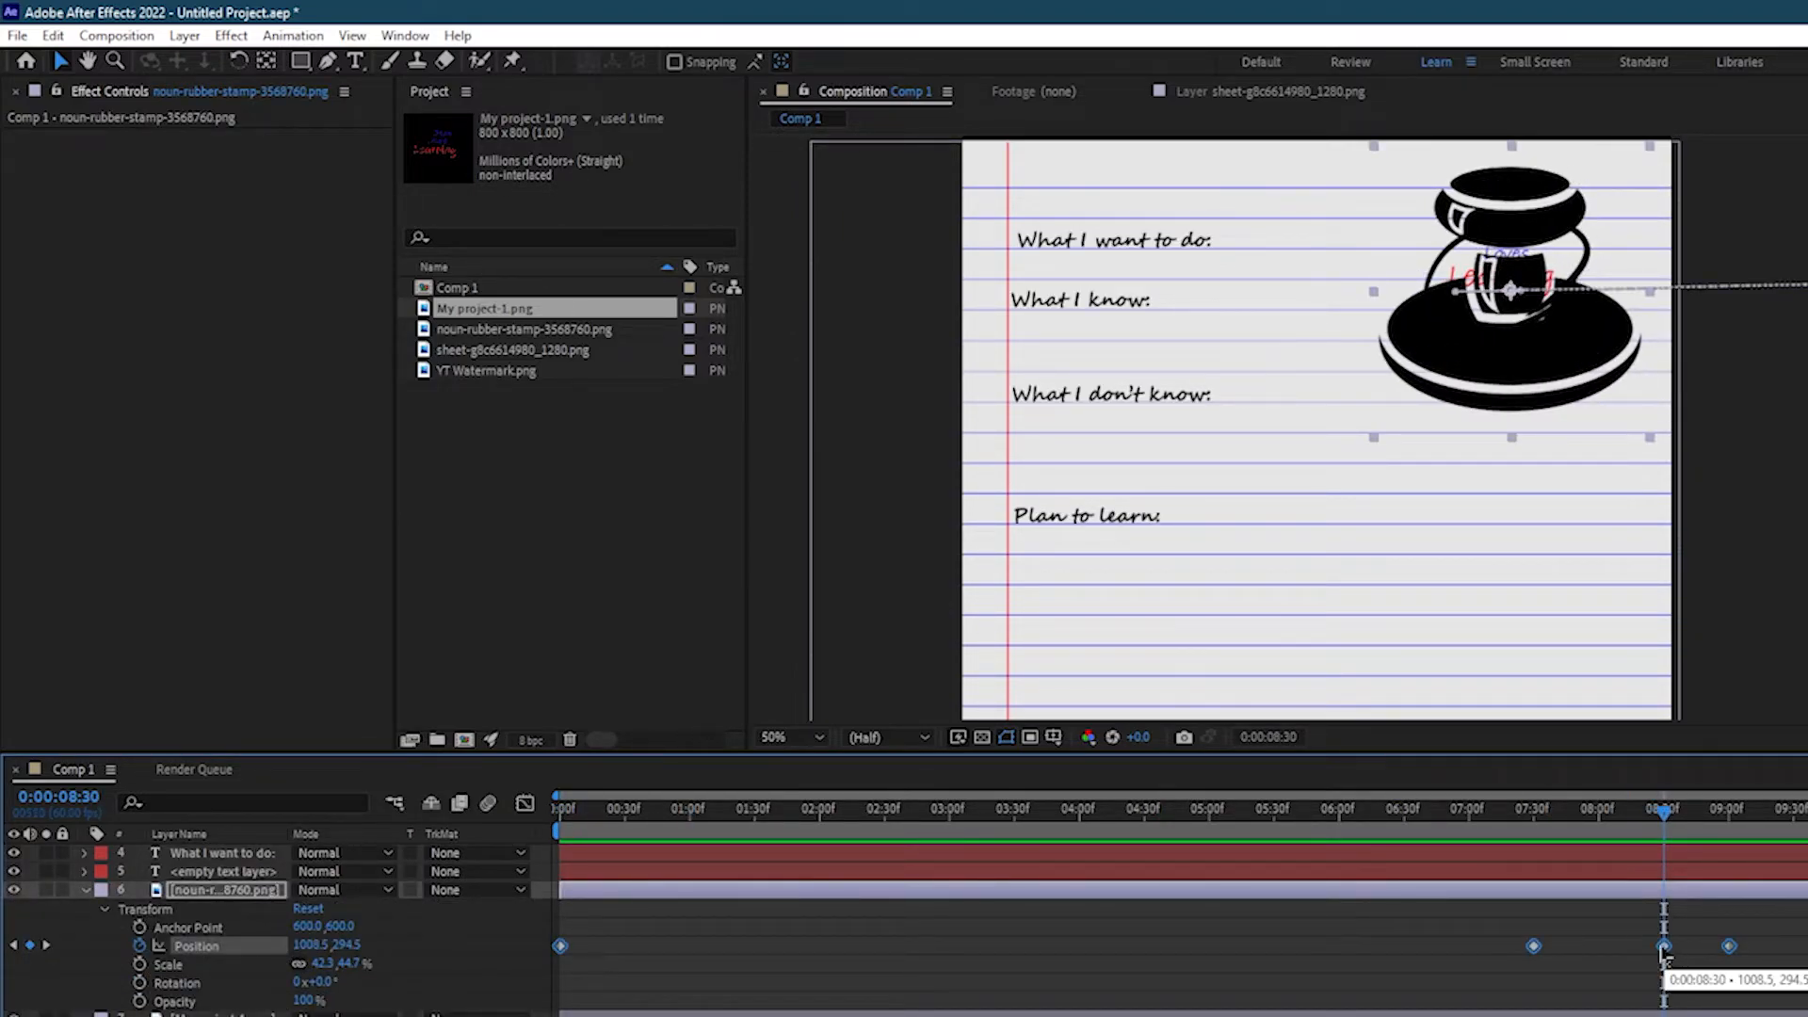
pyautogui.scroll(-1, 218, 989)
pyautogui.click(219, 972)
pyautogui.hotkey('ctrl', 'v')
# Paste the stamp's 0:00:08:30 position onto the My project-1.png layer at 0:00:00:00.
pyautogui.click(1664, 897)
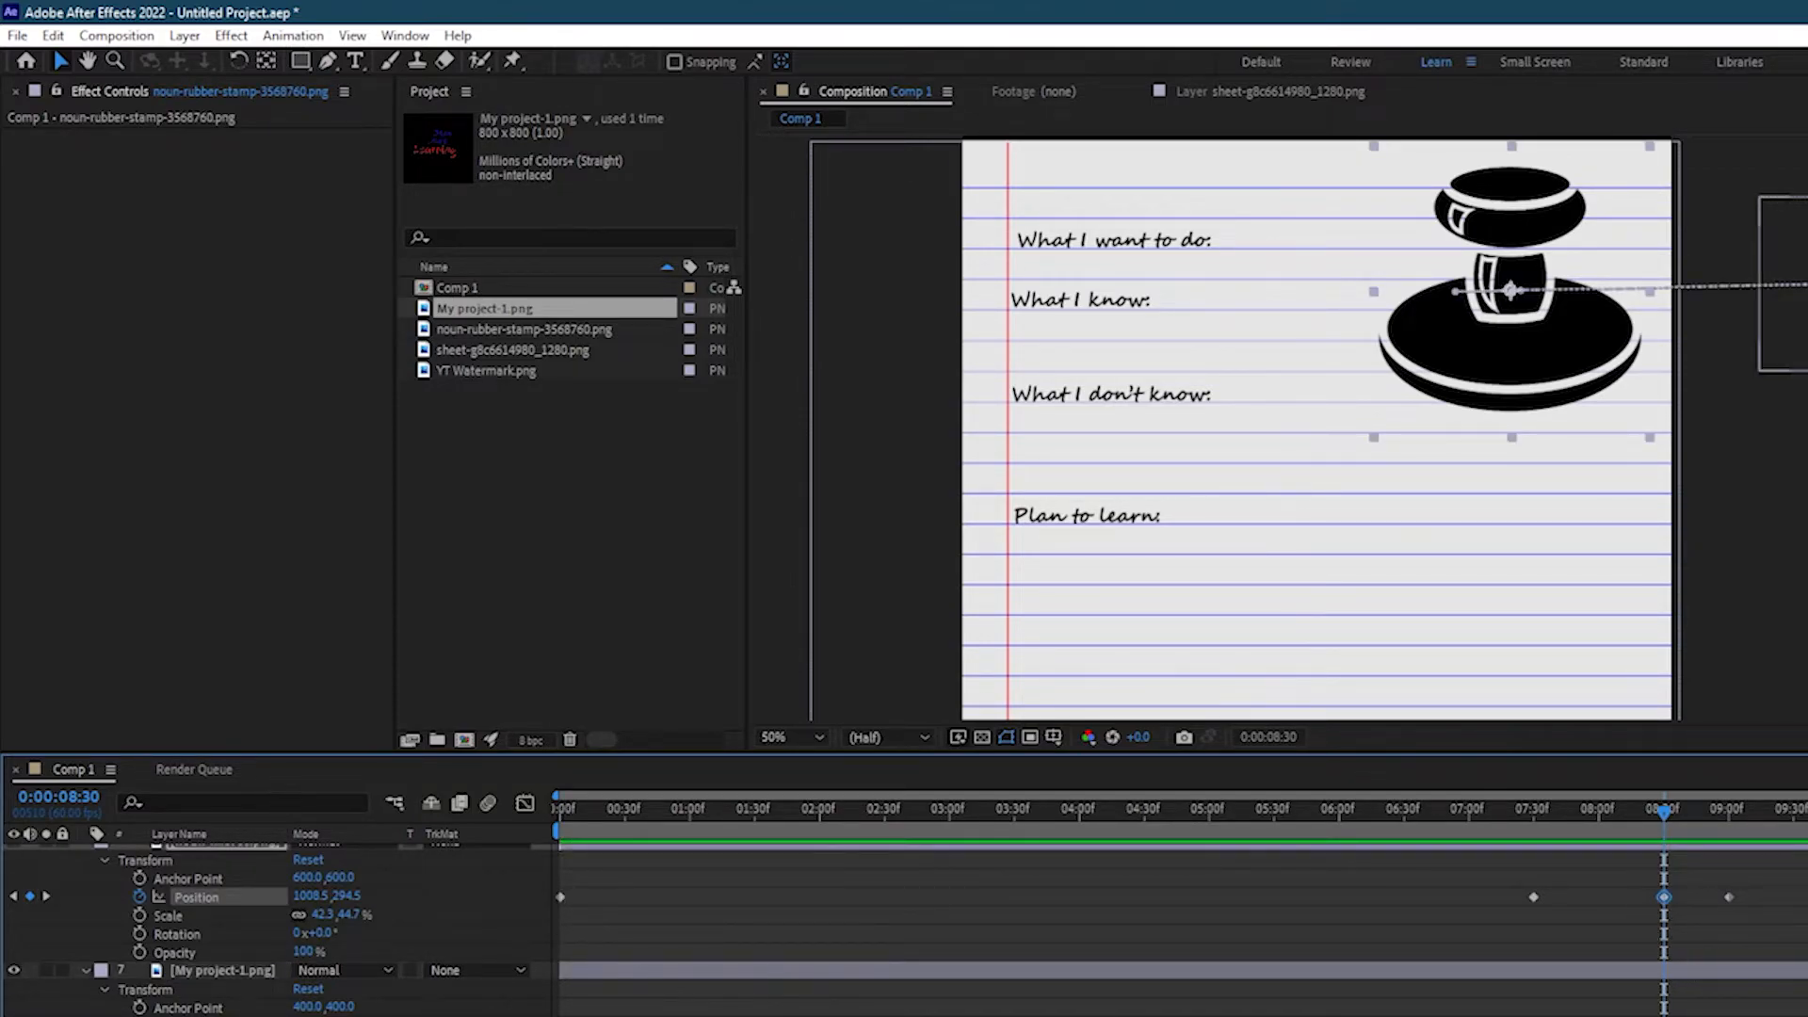
pyautogui.press('Home')
pyautogui.click(1664, 898)
pyautogui.hotkey('ctrl', 'c')
pyautogui.click(583, 995)
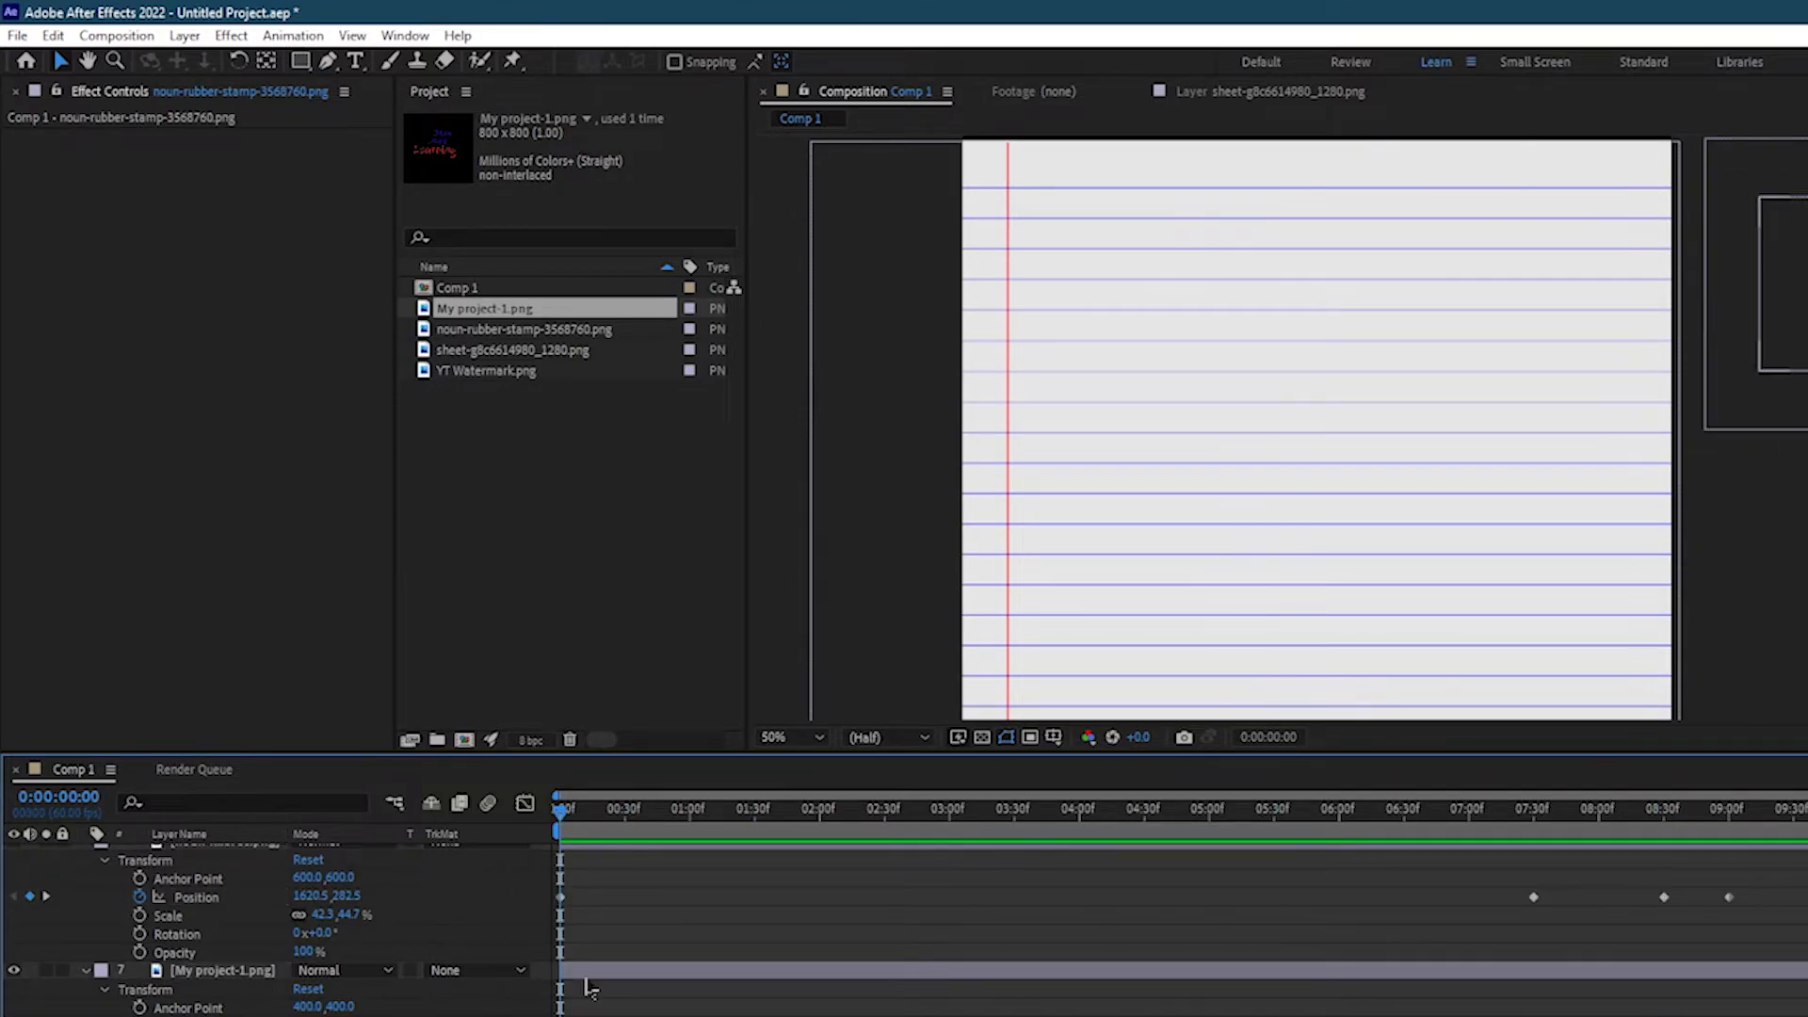
pyautogui.click(583, 976)
pyautogui.hotkey('ctrl', 'v')
pyautogui.moveTo(563, 816)
pyautogui.mouseDown()
pyautogui.moveTo(1666, 836)
pyautogui.moveTo(557, 828)
pyautogui.mouseUp()
pyautogui.click(583, 994)
pyautogui.click(583, 972)
pyautogui.hotkey('ctrl', 'v')
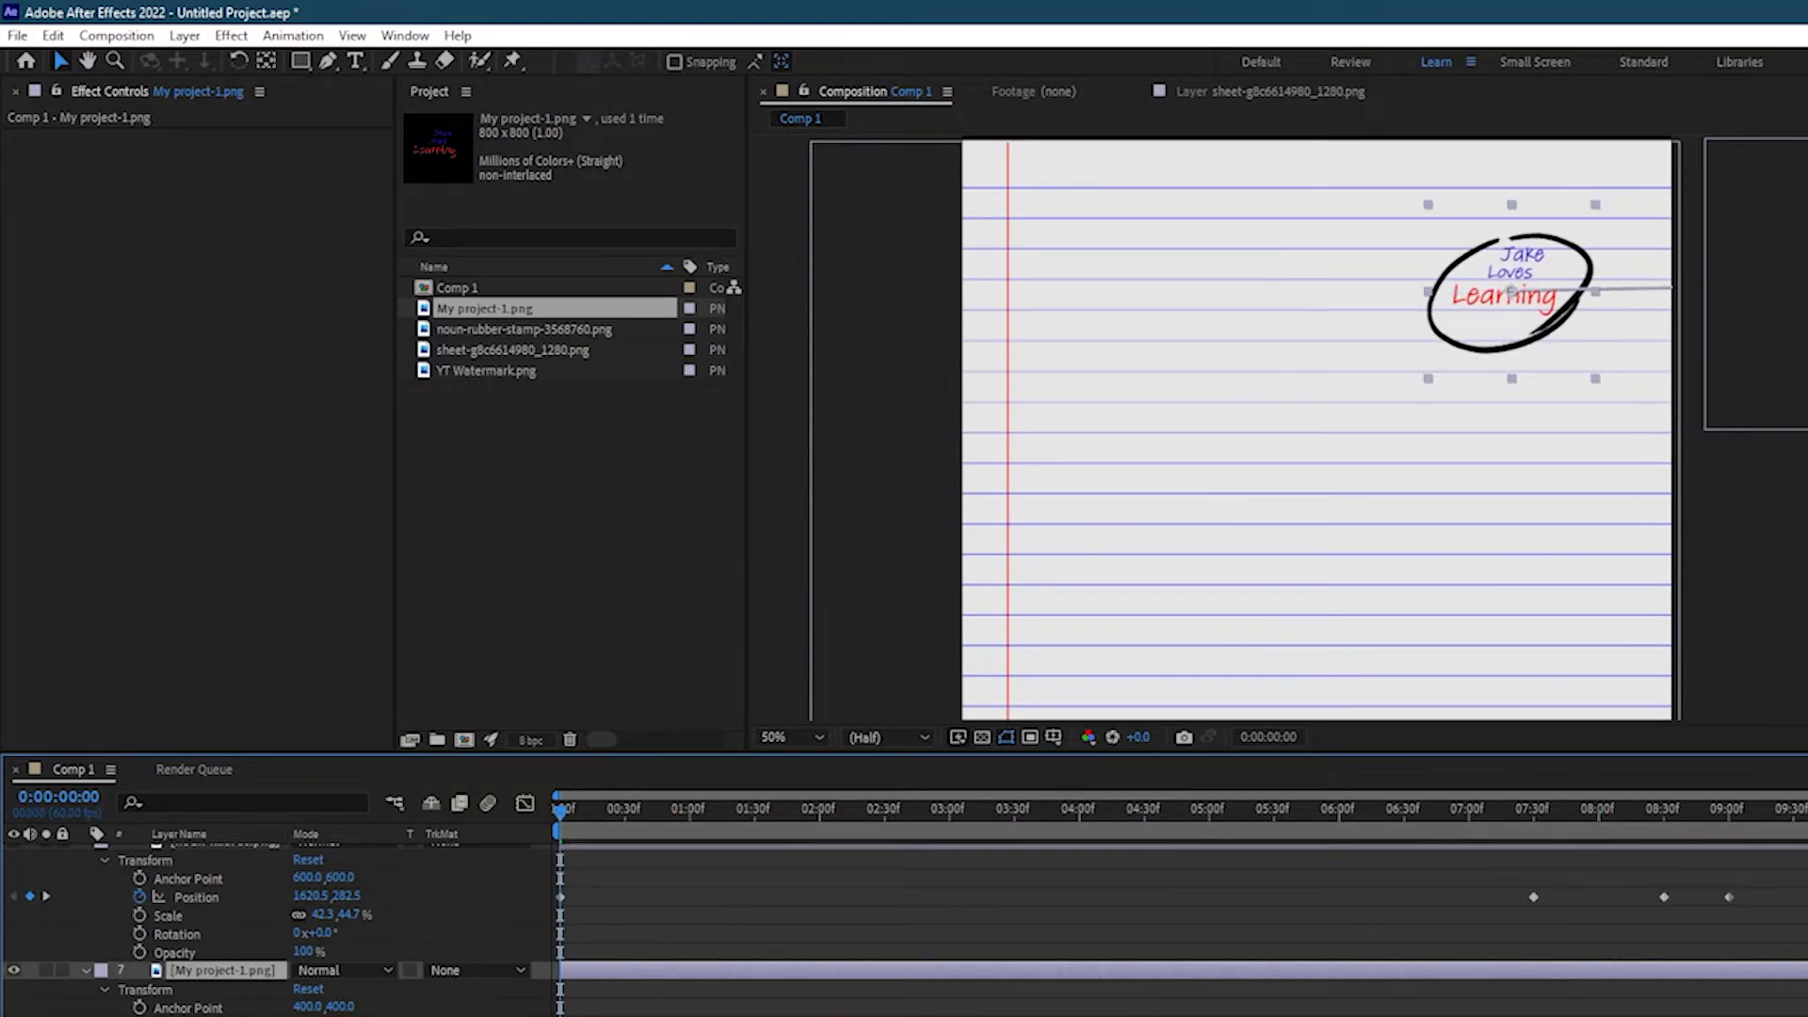
pyautogui.click(583, 995)
# Play the composition and move the My project-1.png logo down onto the stamp's base at 0:00:08:30.
pyautogui.moveTo(562, 832); pyautogui.dragTo(528, 871)
pyautogui.click(713, 973)
pyautogui.press('space')
pyautogui.press('space')
pyautogui.moveTo(662, 821); pyautogui.dragTo(1665, 893)
pyautogui.moveTo(1564, 262); pyautogui.dragTo(1559, 312)
pyautogui.click(1251, 1007)
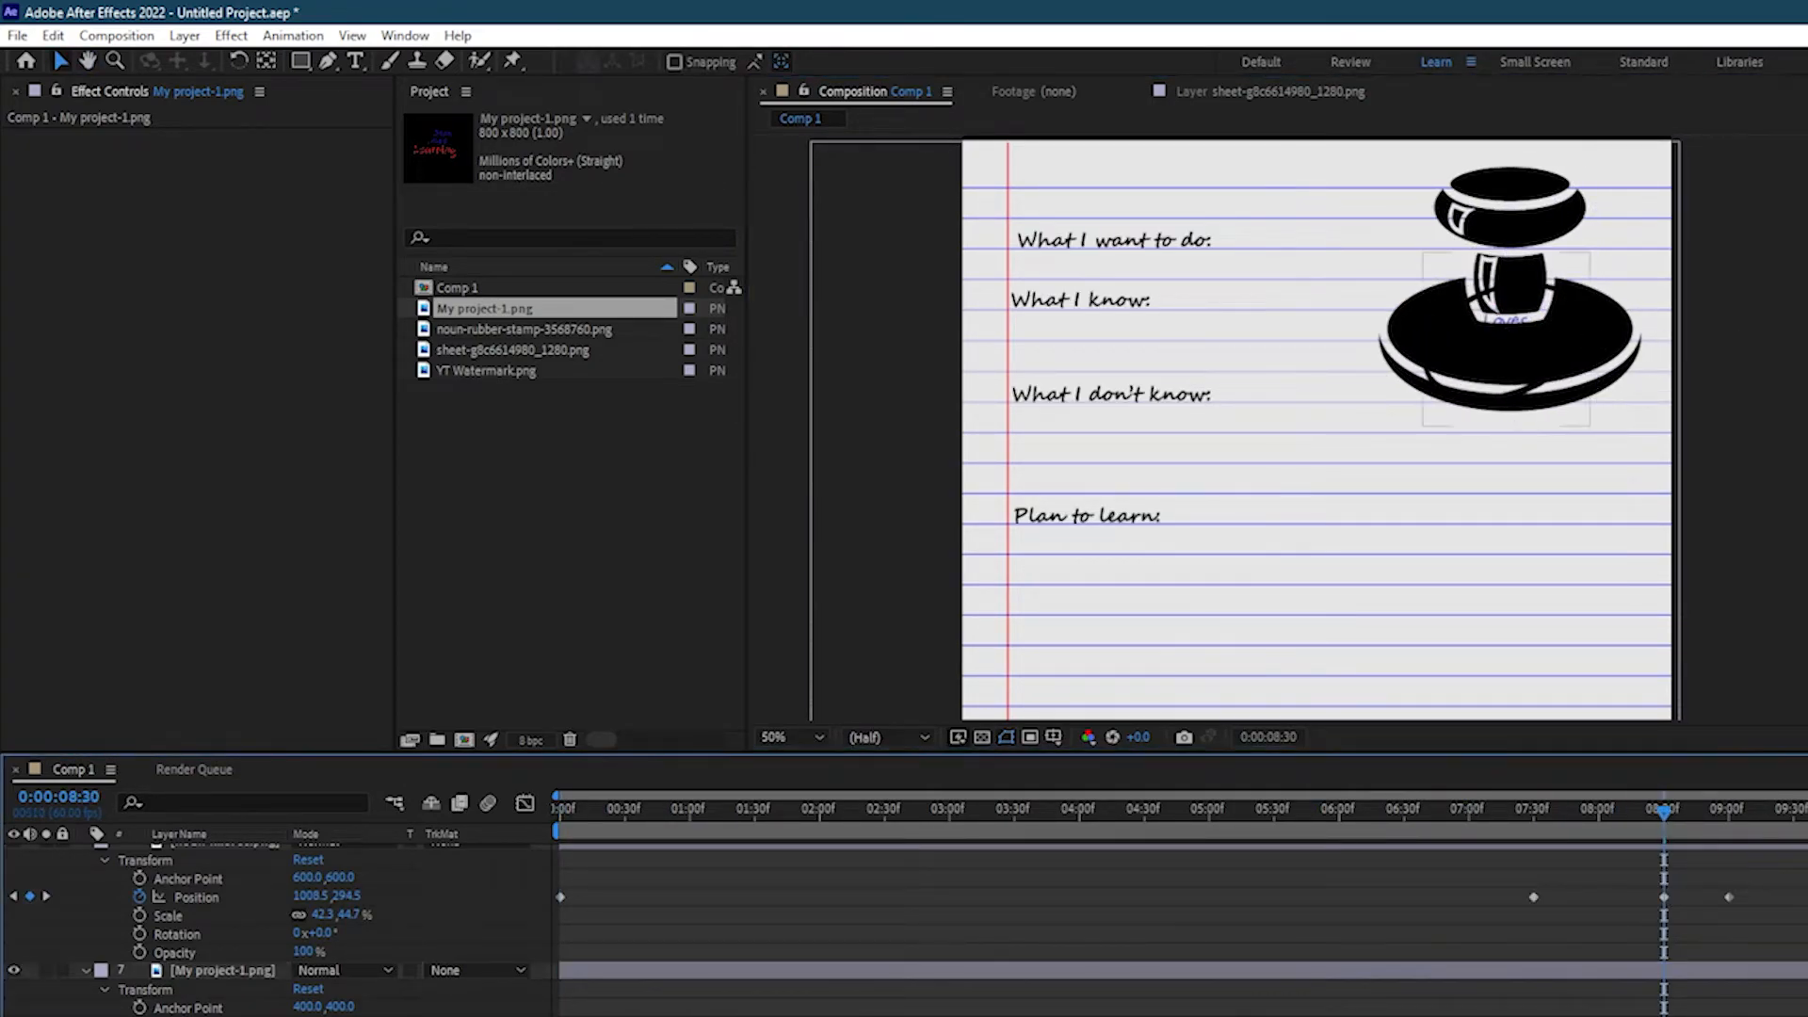
# Examine frame by frame how the stamp moves relative to the My project-1.png logo around 0:00:08:30.
pyautogui.moveTo(1664, 816); pyautogui.dragTo(456, 888)
pyautogui.click(659, 971)
pyautogui.moveTo(563, 828); pyautogui.dragTo(1666, 824)
pyautogui.scroll(3, 1723, 888)
pyautogui.scroll(-3, 1723, 887)
pyautogui.scroll(3, 1723, 888)
pyautogui.press('=')
pyautogui.press('=')
pyautogui.press('=')
pyautogui.press('=')
pyautogui.press('=')
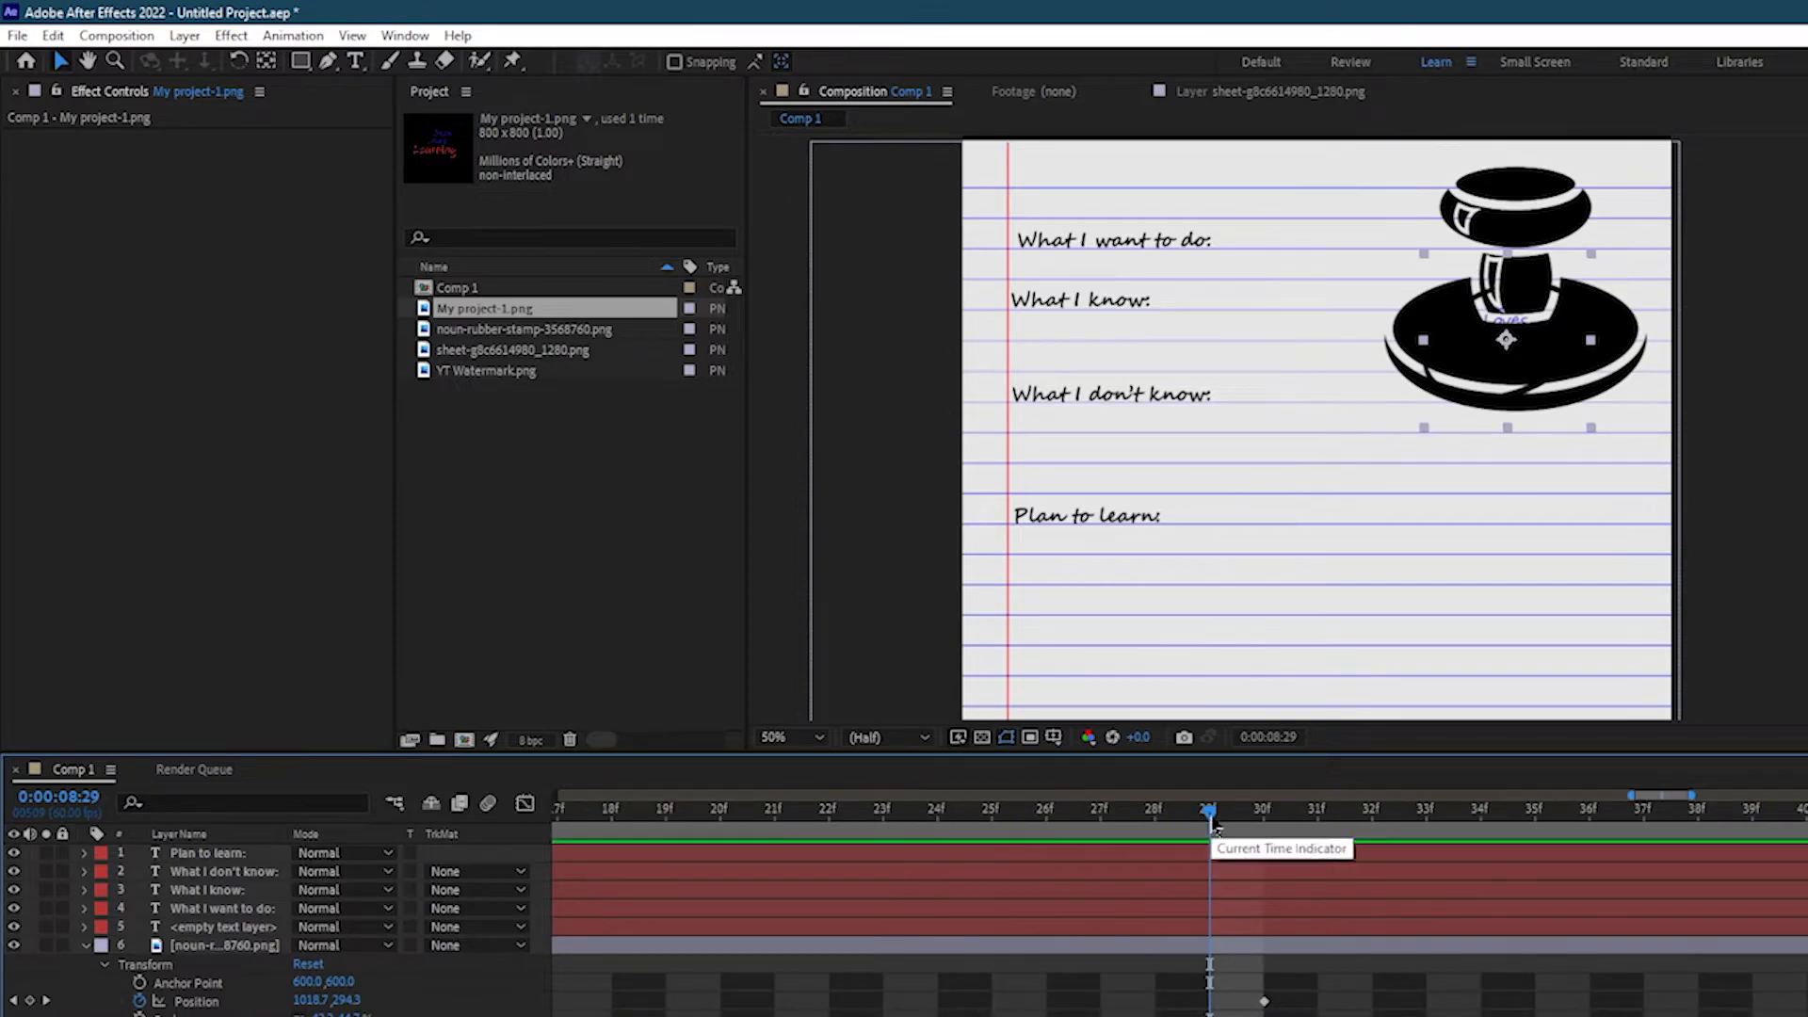
pyautogui.scroll(-1, 1212, 825)
pyautogui.moveTo(1212, 822); pyautogui.dragTo(1373, 814)
pyautogui.scroll(-1, 1179, 967)
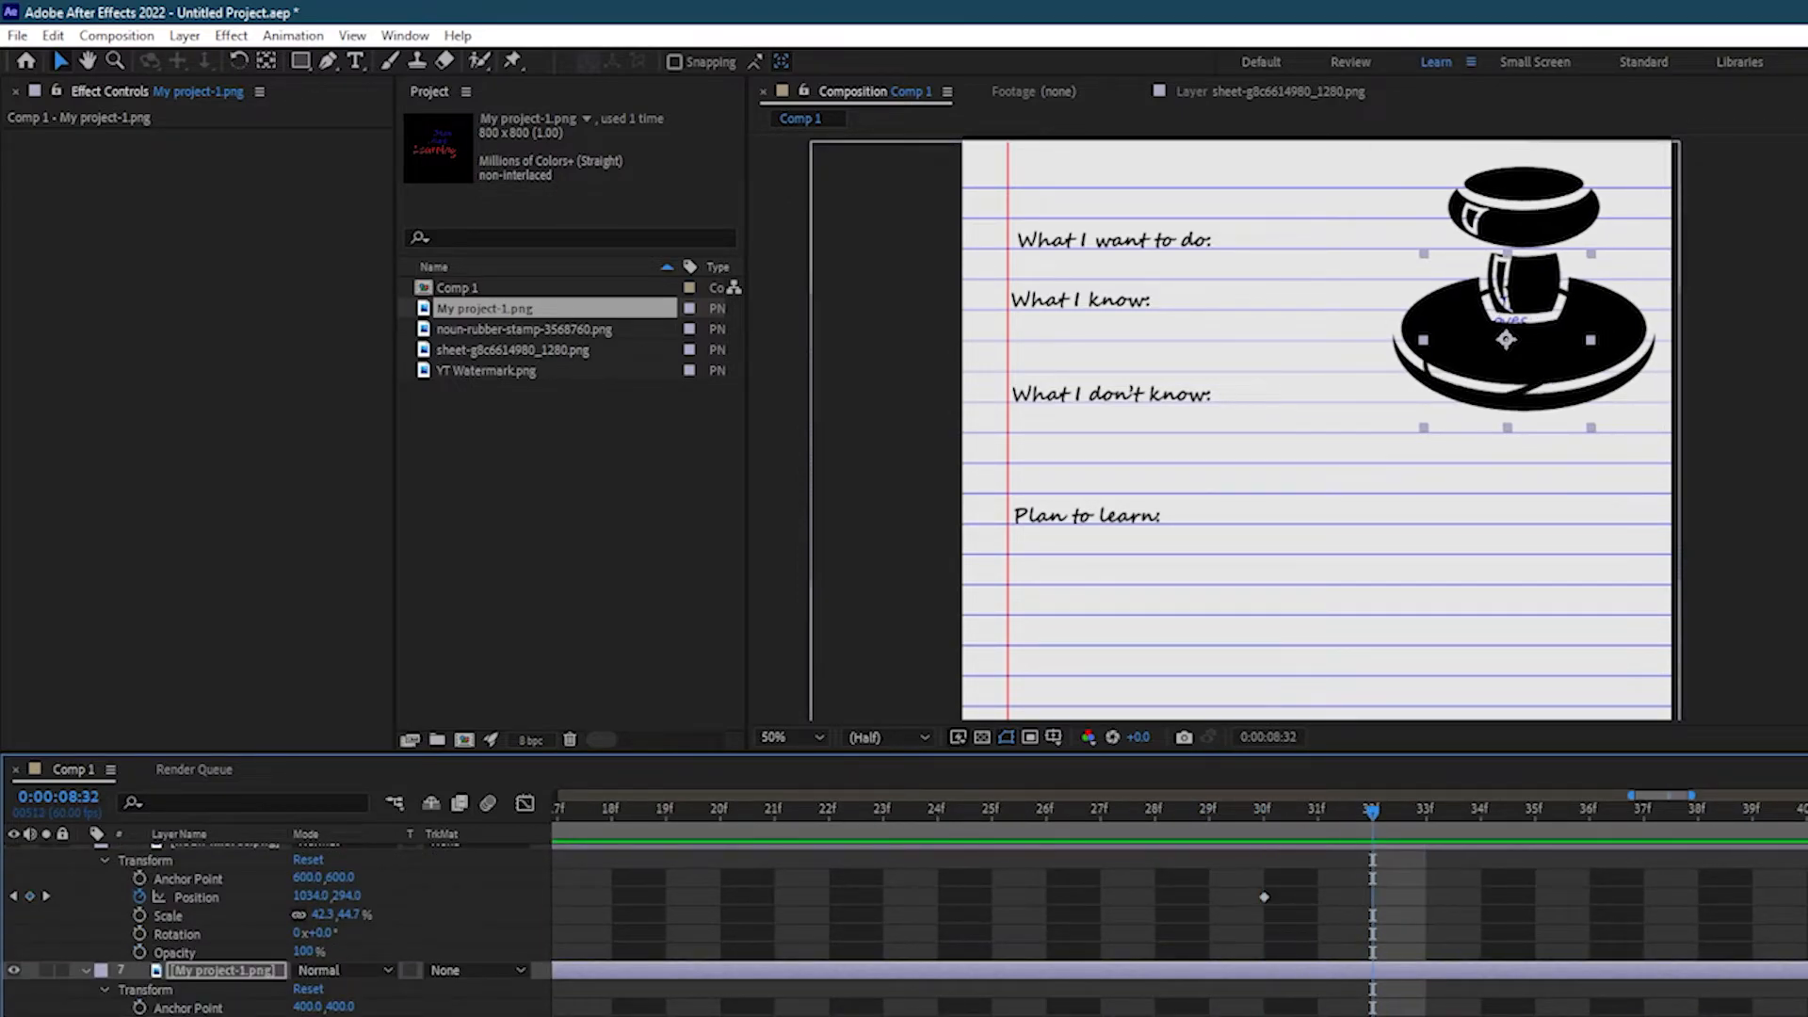
pyautogui.moveTo(1261, 819); pyautogui.dragTo(1373, 825)
# Play the lined-paper composition from its start to review the stamp animation.
pyautogui.press('-')
pyautogui.press('-')
pyautogui.press('-')
pyautogui.press('-')
pyautogui.press('Home')
pyautogui.press('space')
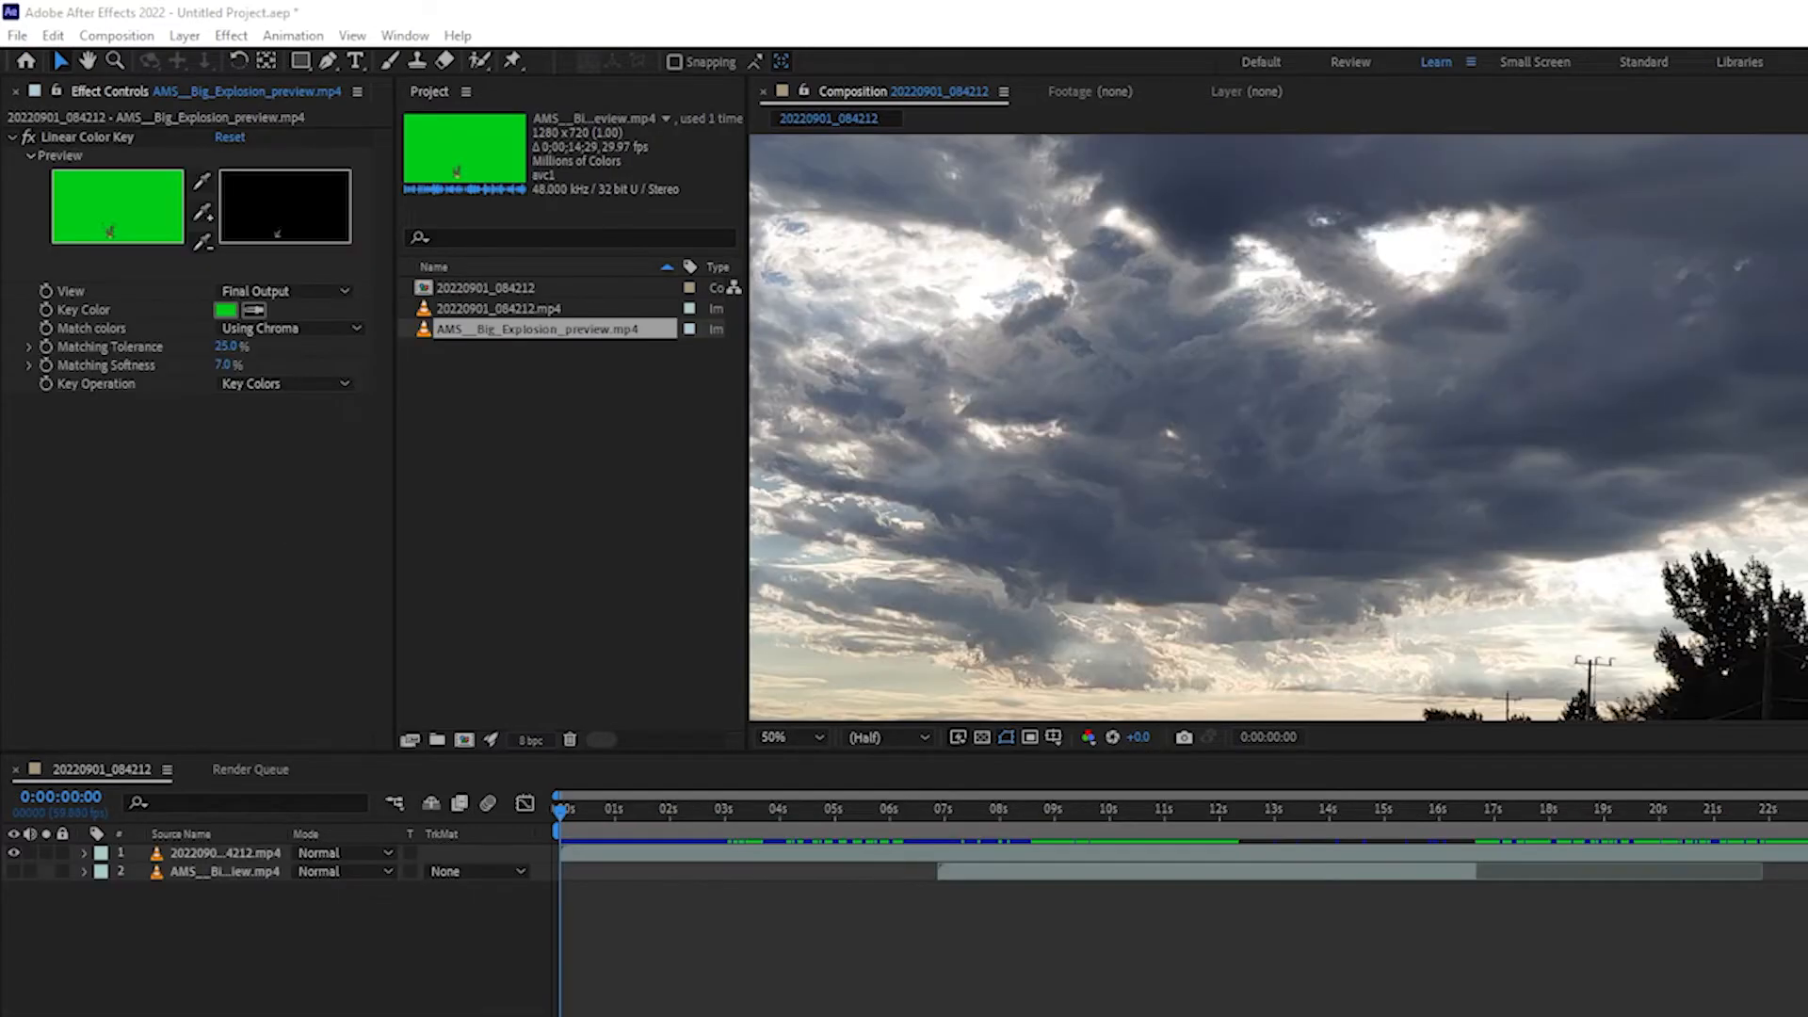
pyautogui.click(121, 847)
pyautogui.click(145, 876)
pyautogui.rightClick(138, 886)
pyautogui.moveTo(306, 720)
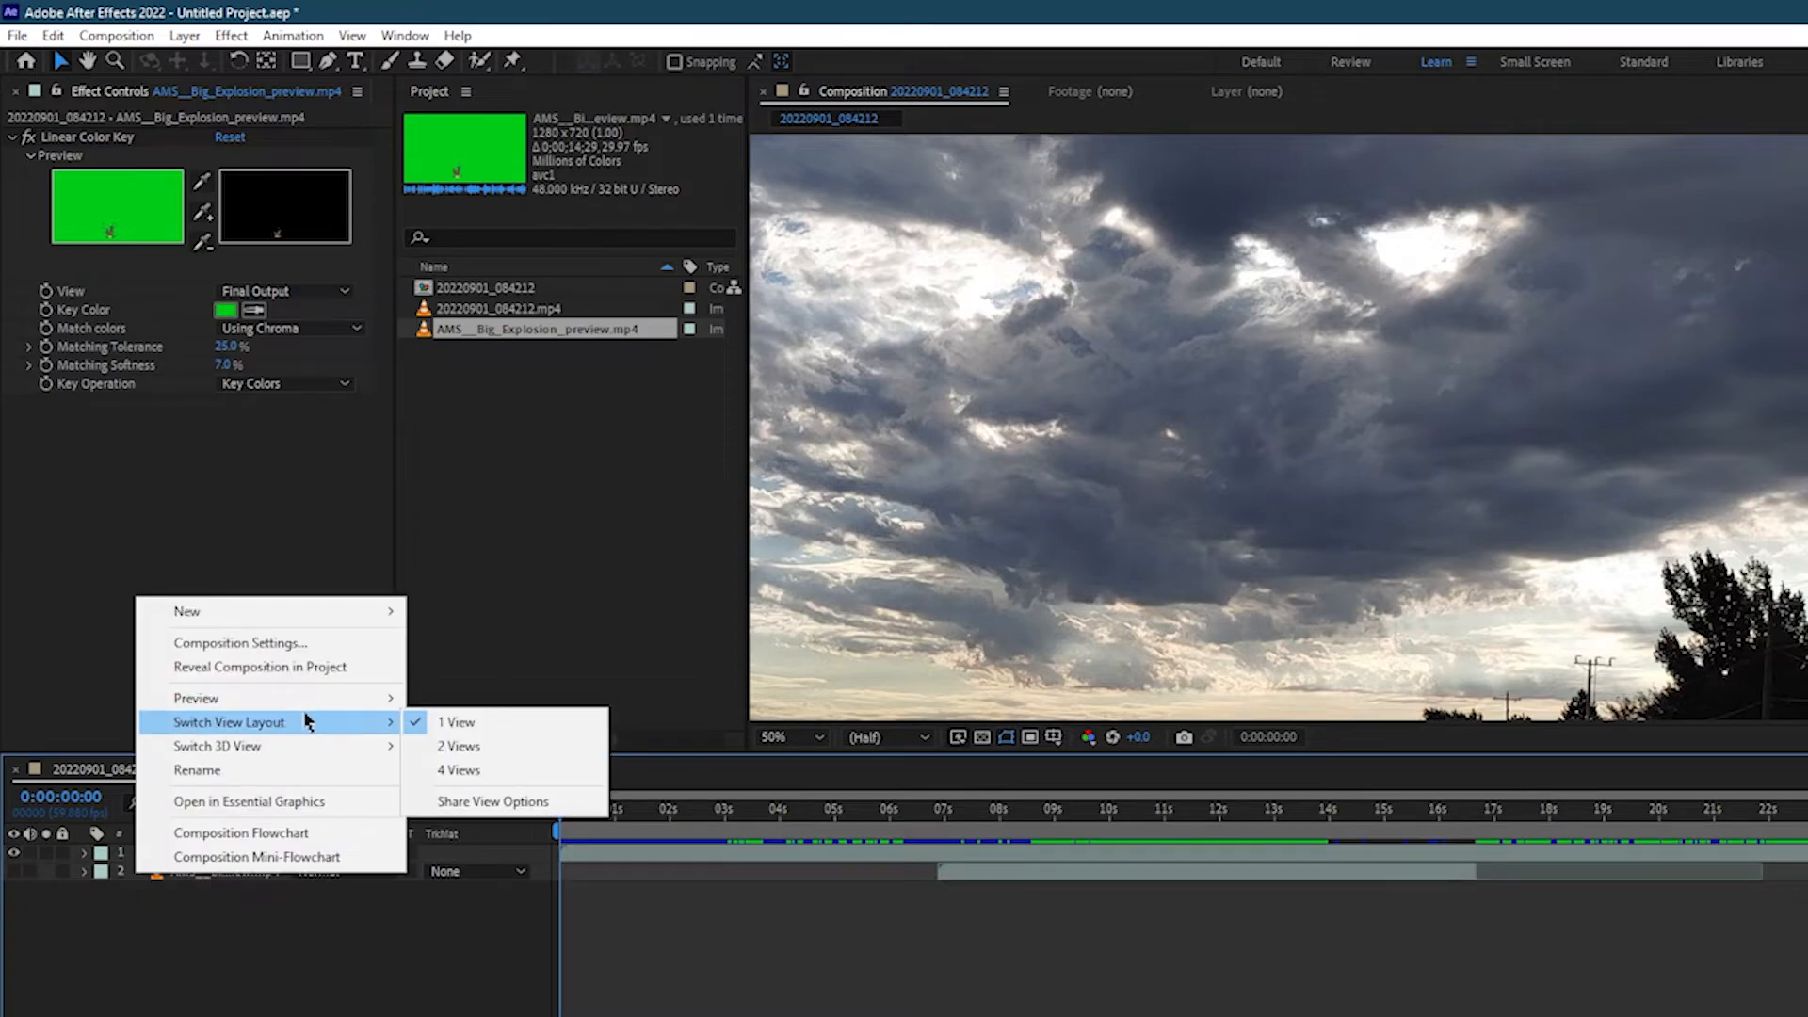
pyautogui.click(243, 918)
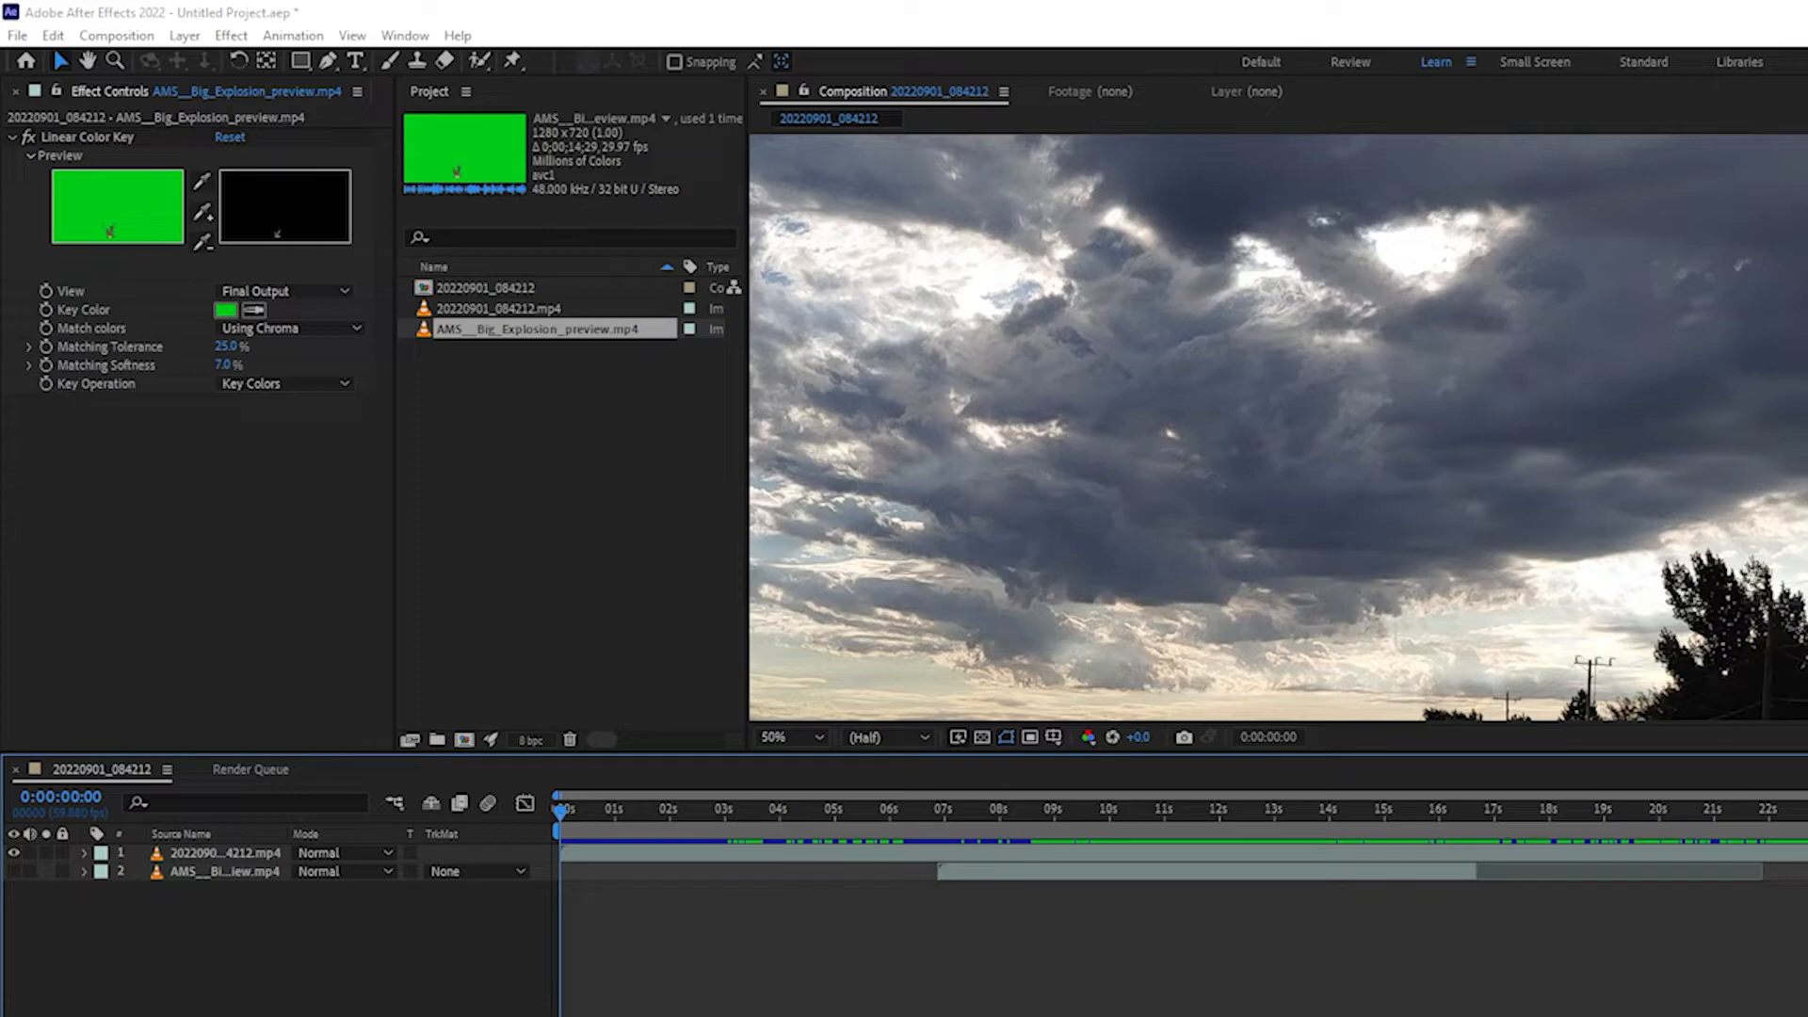
# Move the AMS__Big_Explosion_preview.mp4 layer above the 20220901_084212.mp4 footage and preview the composite.
pyautogui.click(151, 887)
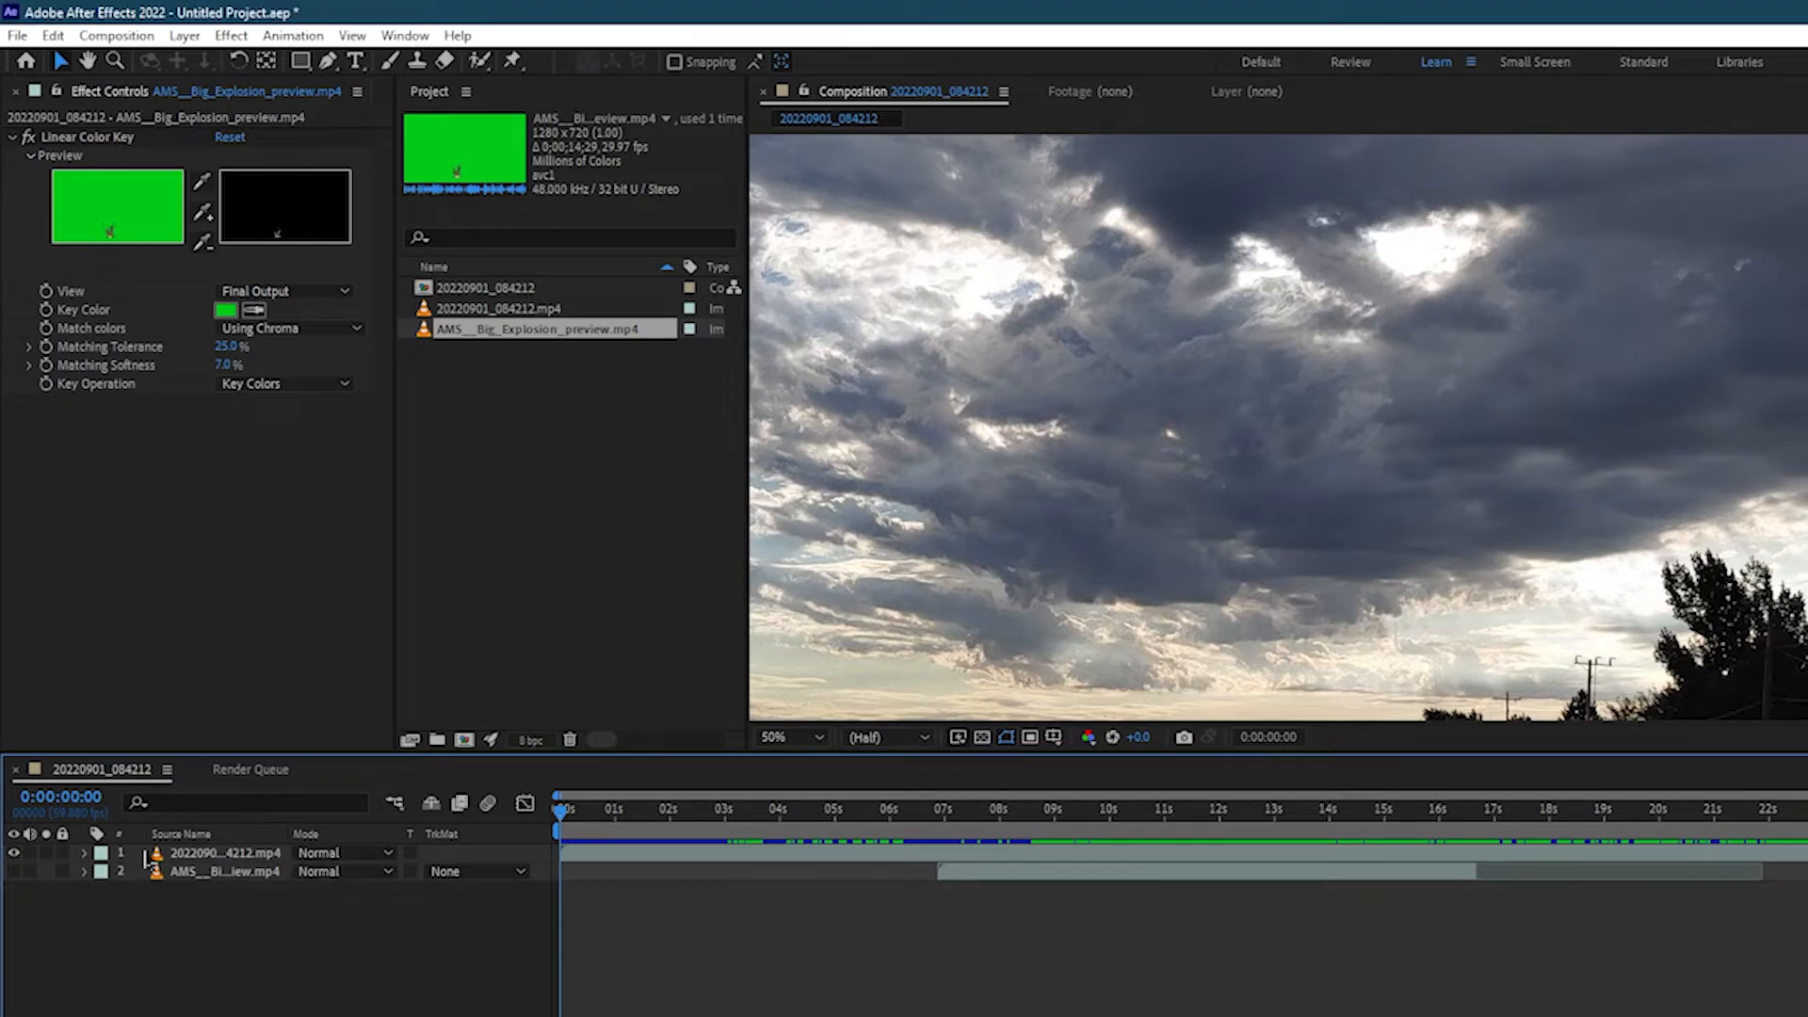
pyautogui.moveTo(155, 871); pyautogui.dragTo(156, 850)
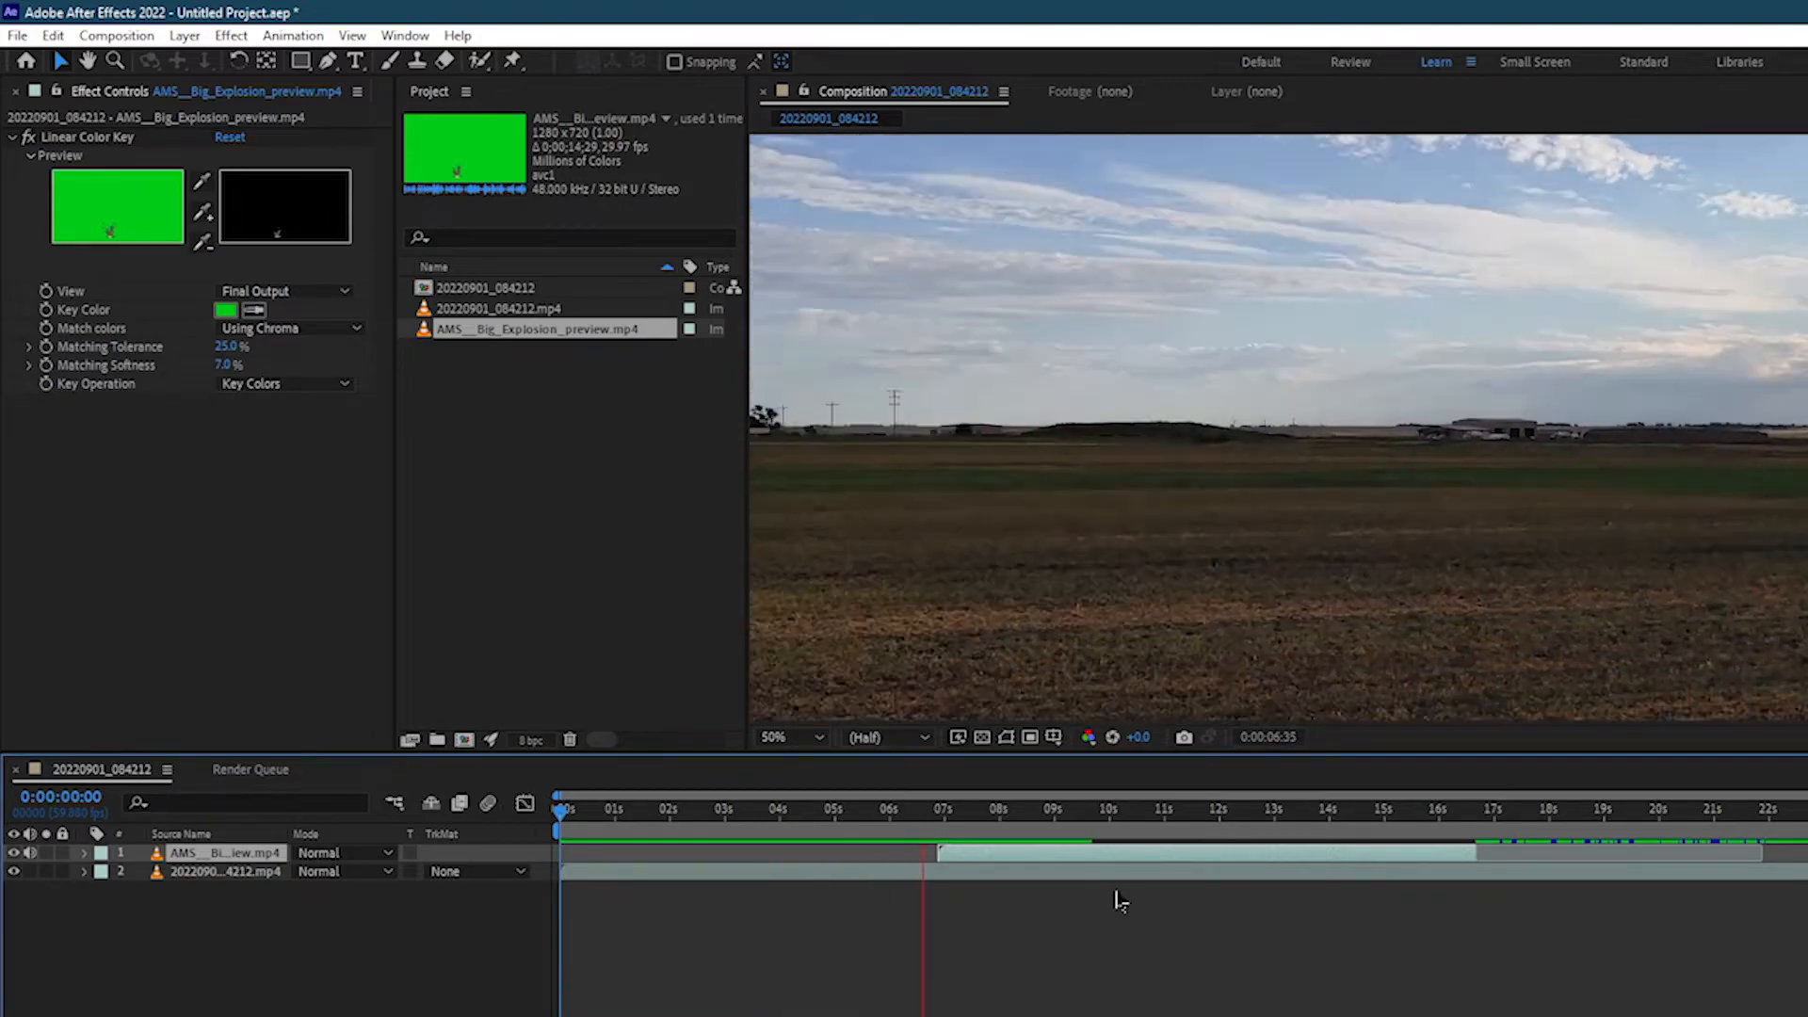
pyautogui.press('space')
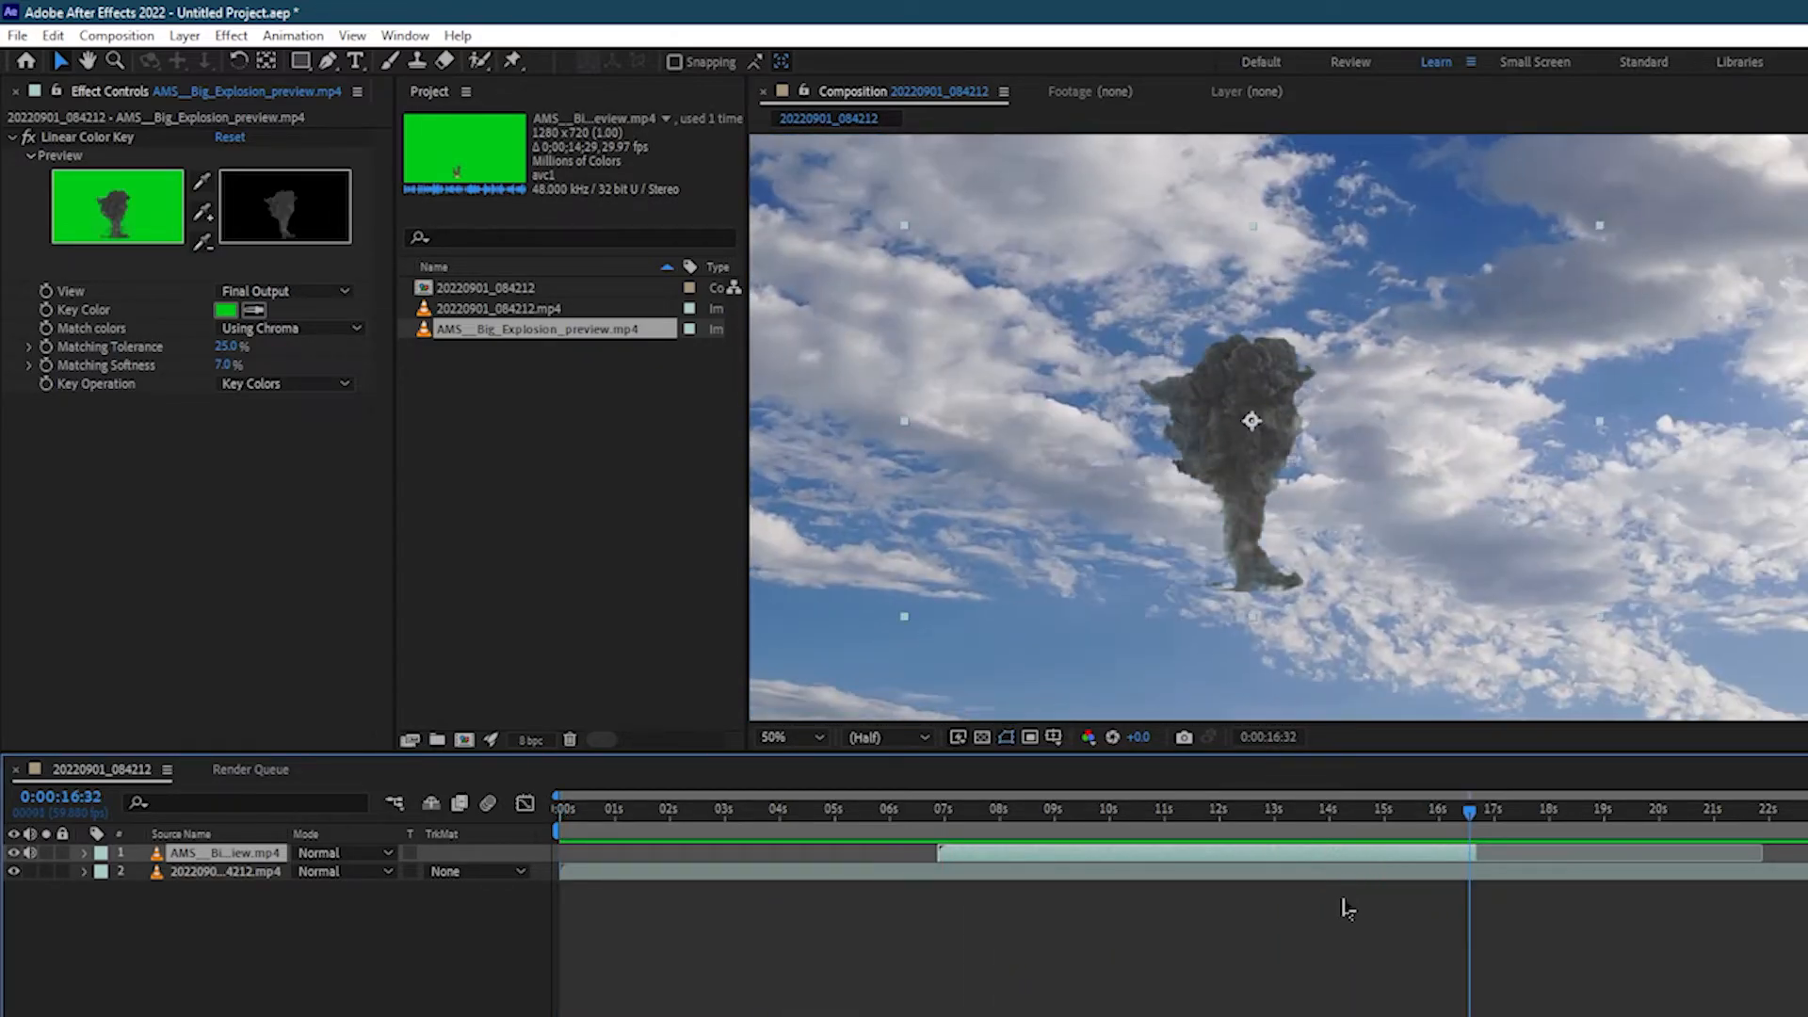
# At 0:00:06:56, move the explosion onto the field beside the trees, at about position 1218, 804.
pyautogui.click(562, 874)
pyautogui.click(1491, 811)
pyautogui.click(1194, 852)
pyautogui.moveTo(1140, 816); pyautogui.dragTo(945, 817)
pyautogui.moveTo(1262, 500); pyautogui.dragTo(933, 356)
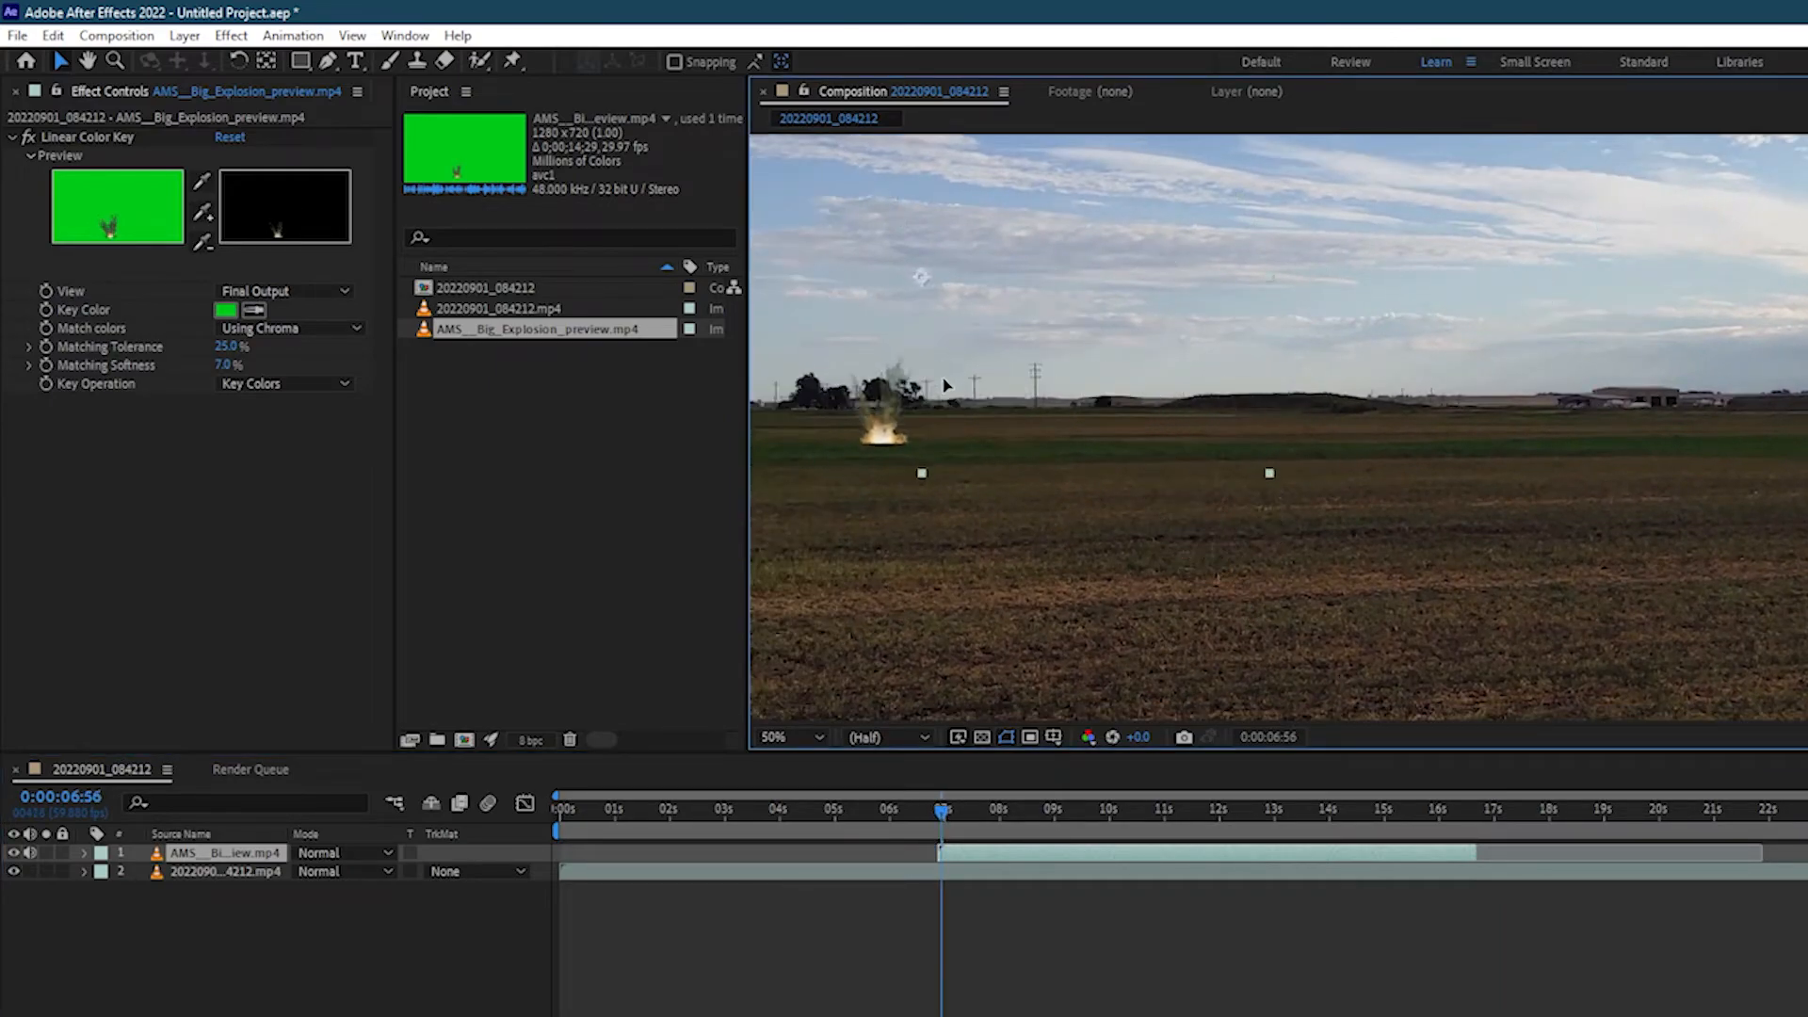
# Show the explosion layer's transform properties in the timeline.
pyautogui.click(85, 853)
pyautogui.click(103, 873)
pyautogui.click(103, 873)
pyautogui.click(104, 891)
# Try to run Track Camera on the explosion layer and accept the analysis warning.
pyautogui.click(278, 36)
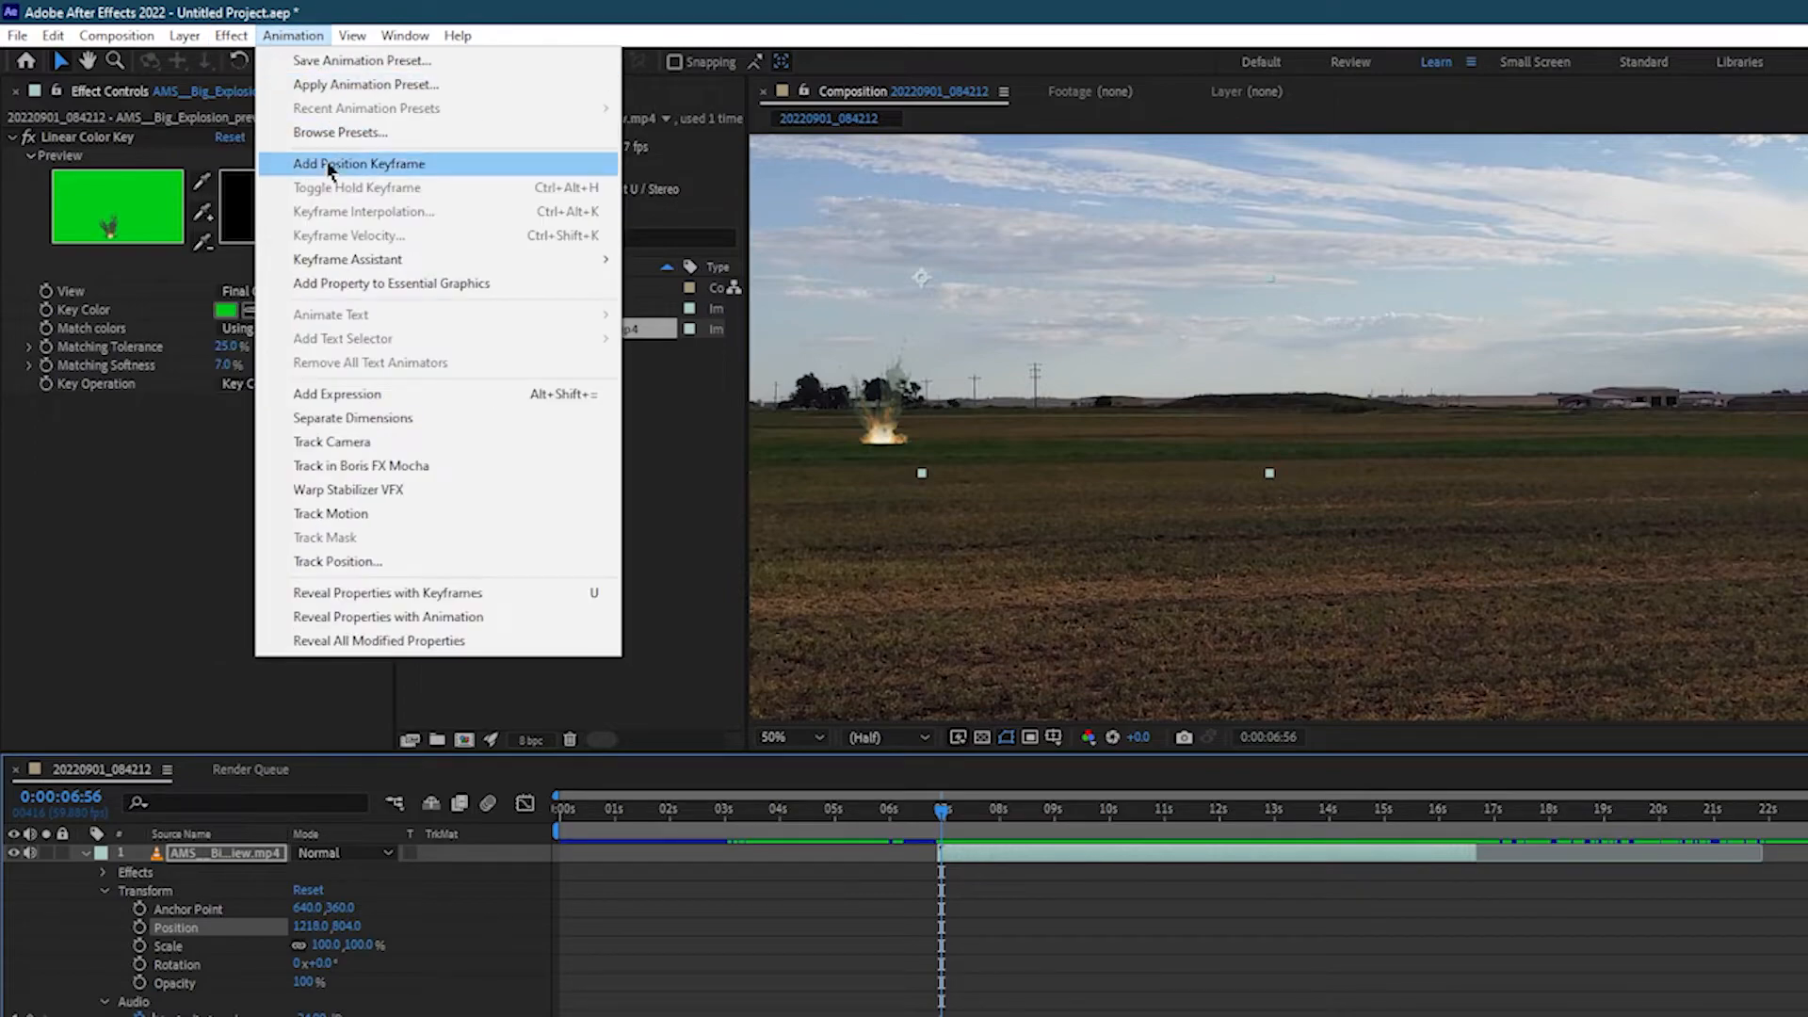
pyautogui.click(348, 442)
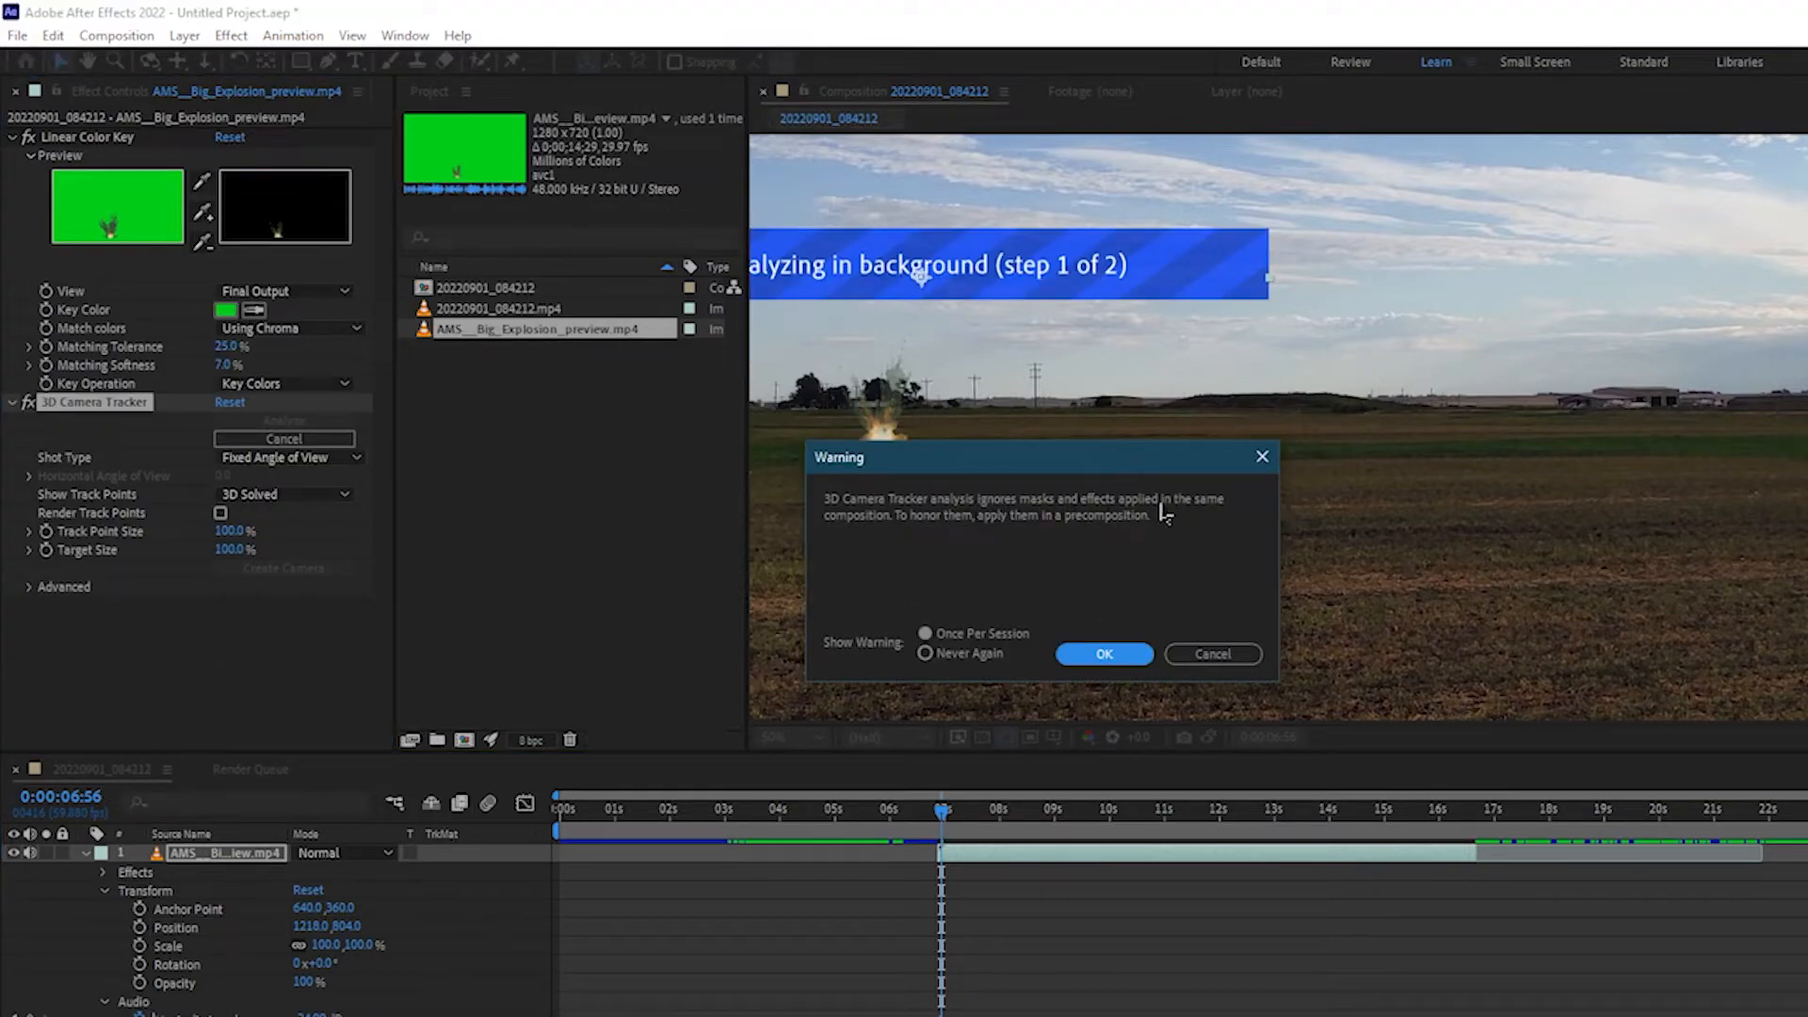
pyautogui.click(1100, 655)
pyautogui.click(983, 297)
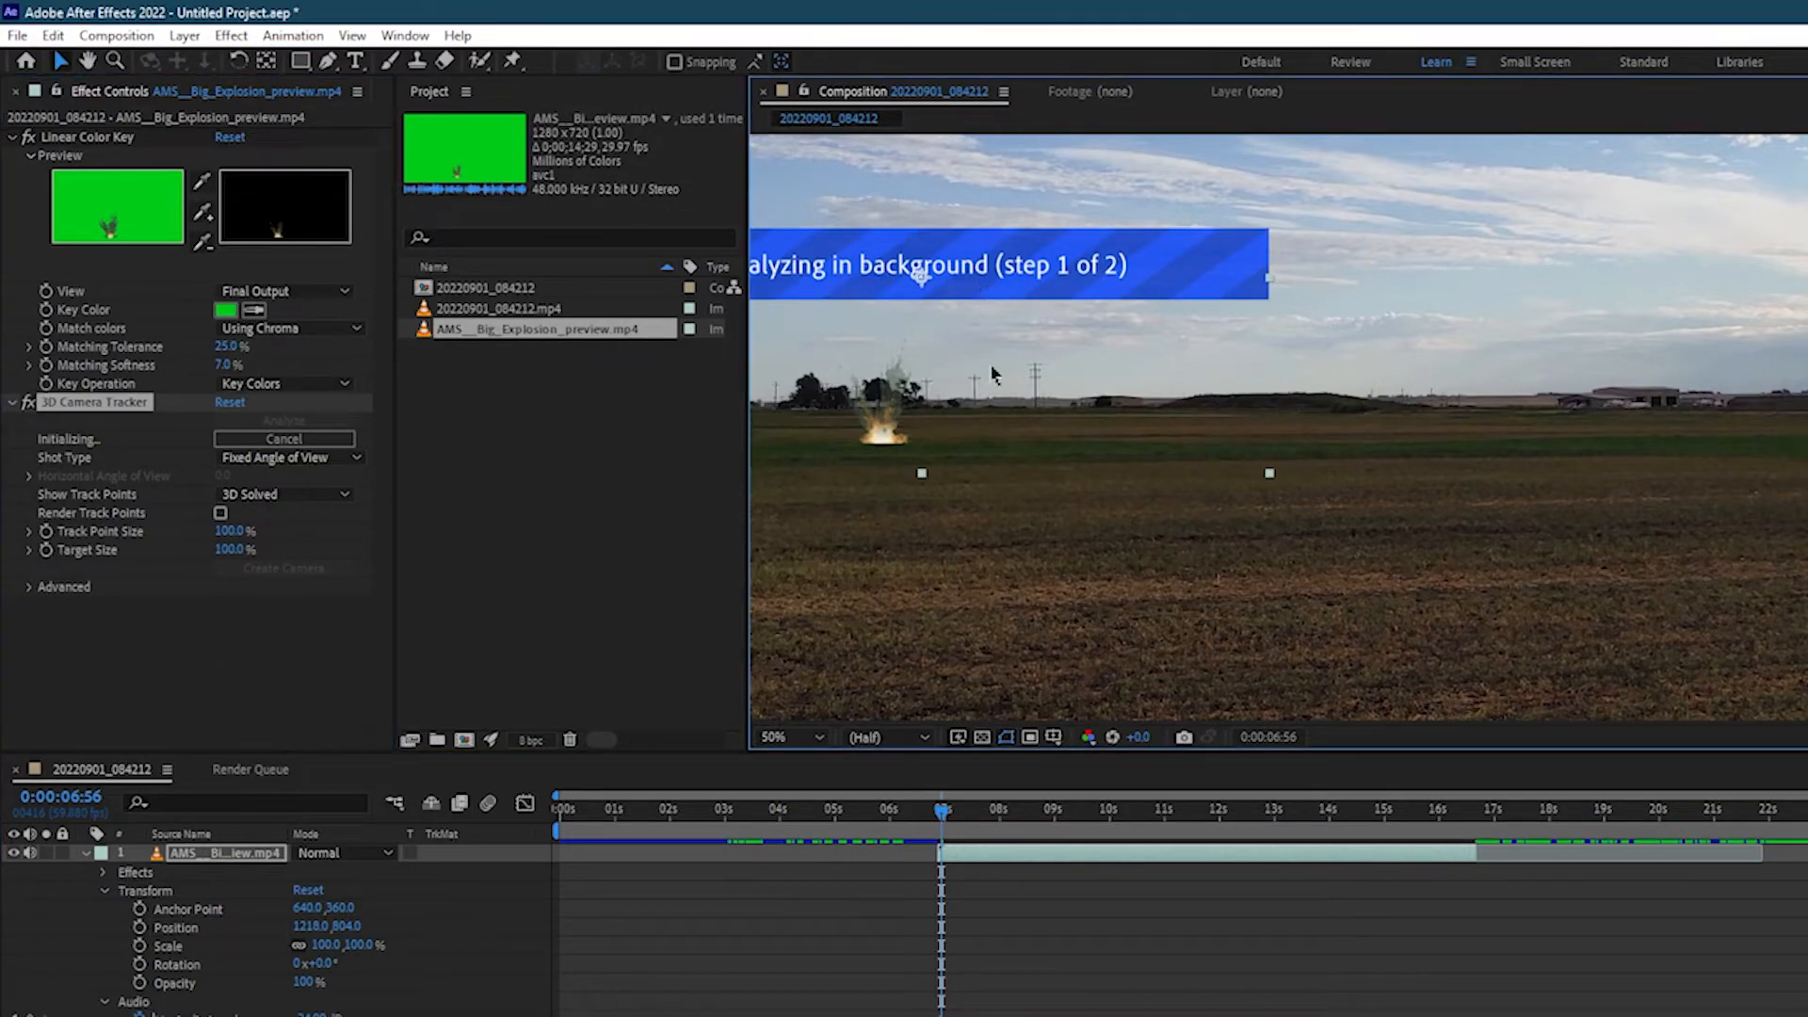
# Delete the 3D Camera Tracker effect from the explosion layer.
pyautogui.moveTo(943, 812); pyautogui.dragTo(905, 816)
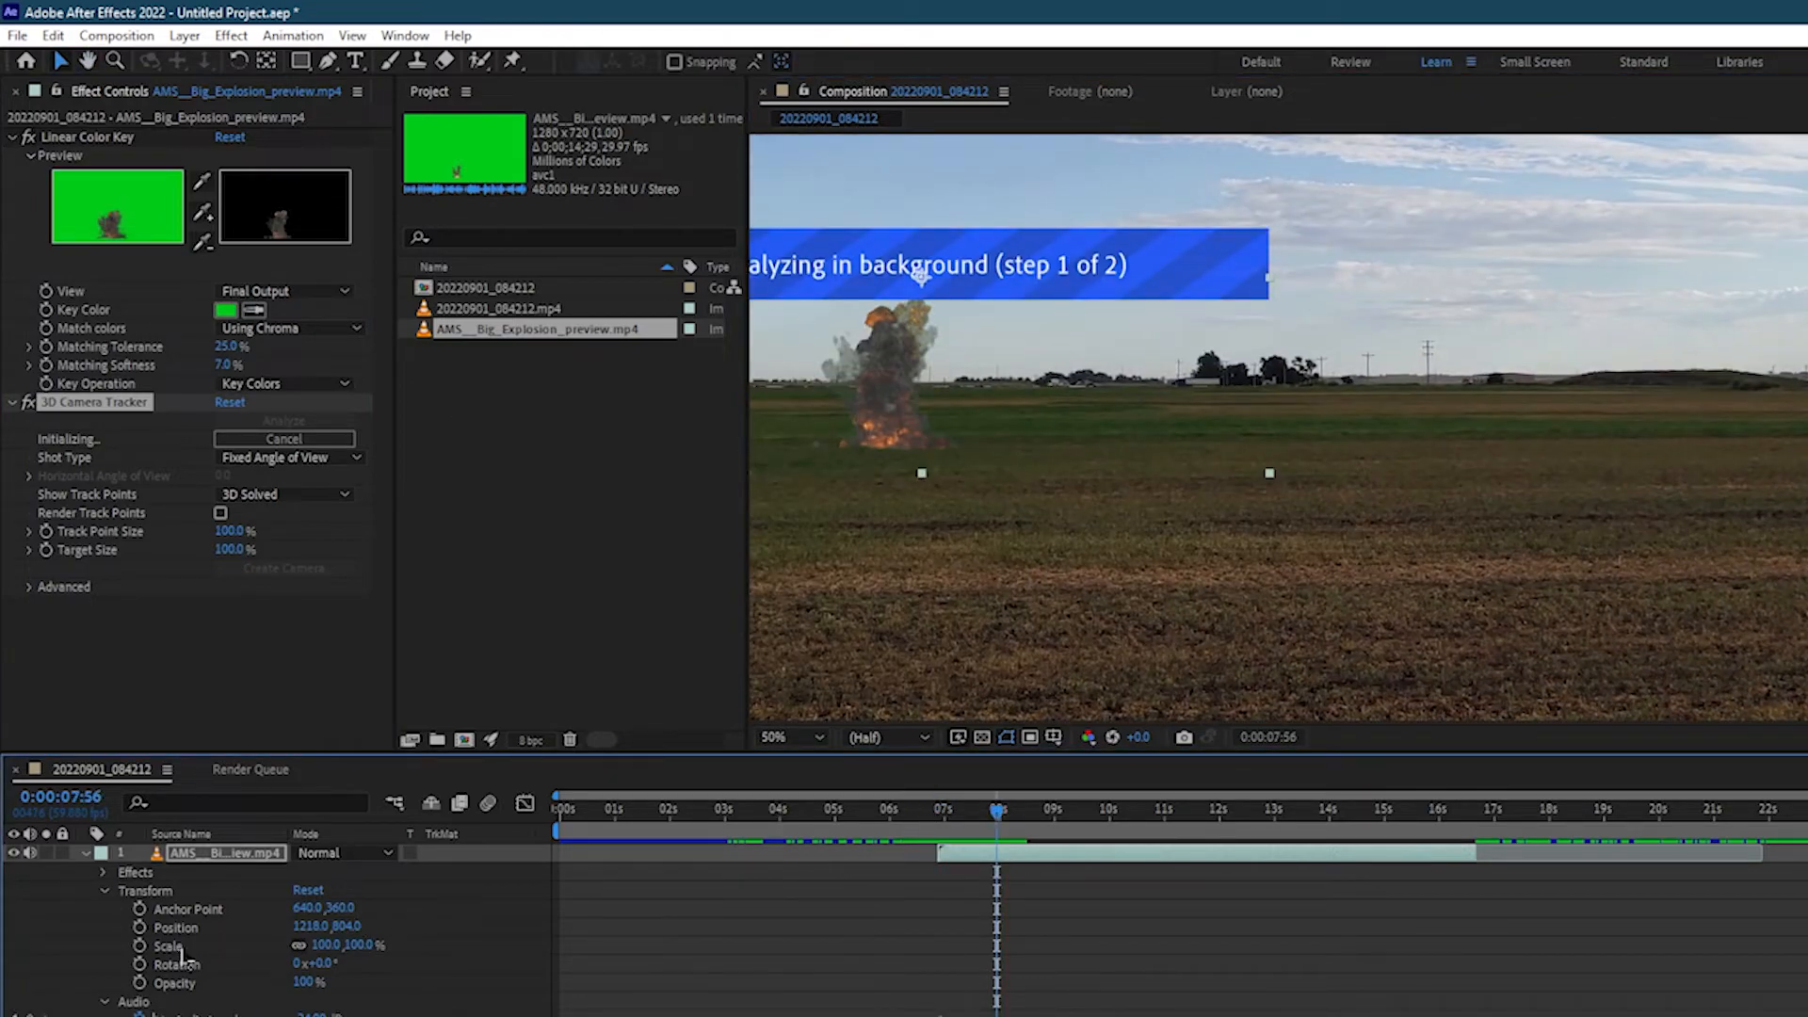
pyautogui.click(104, 872)
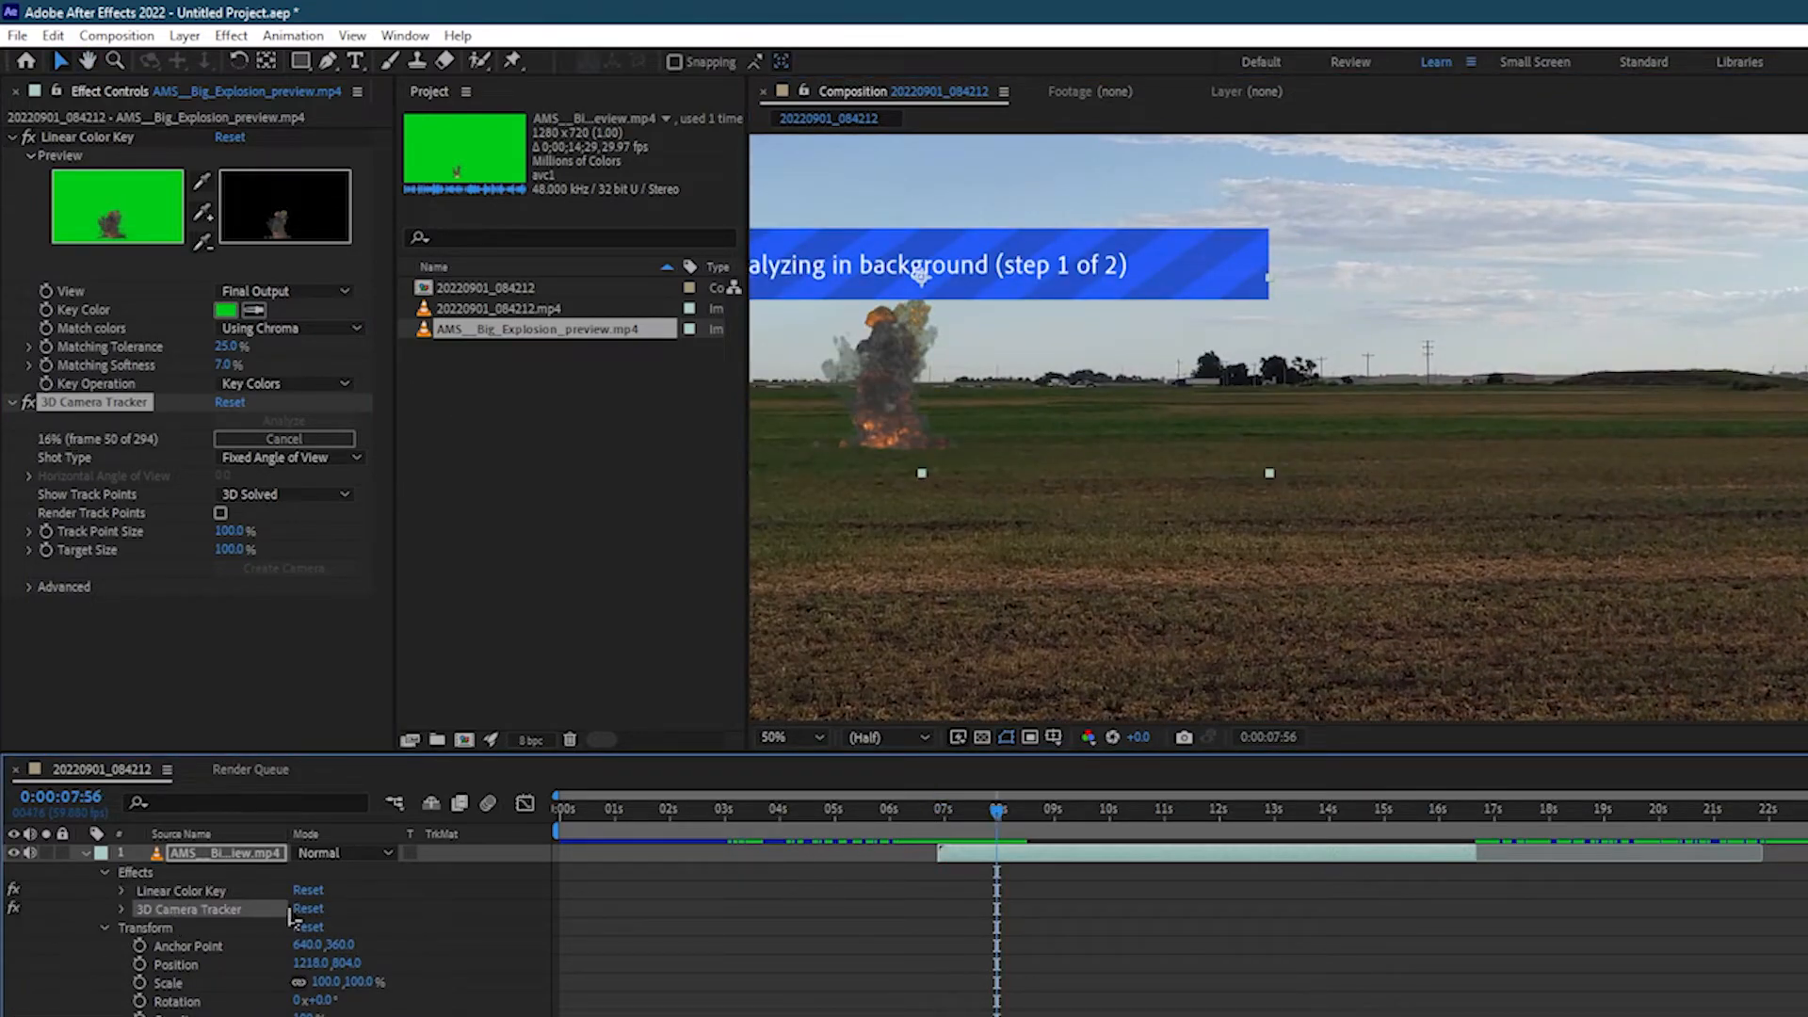
pyautogui.press('Delete')
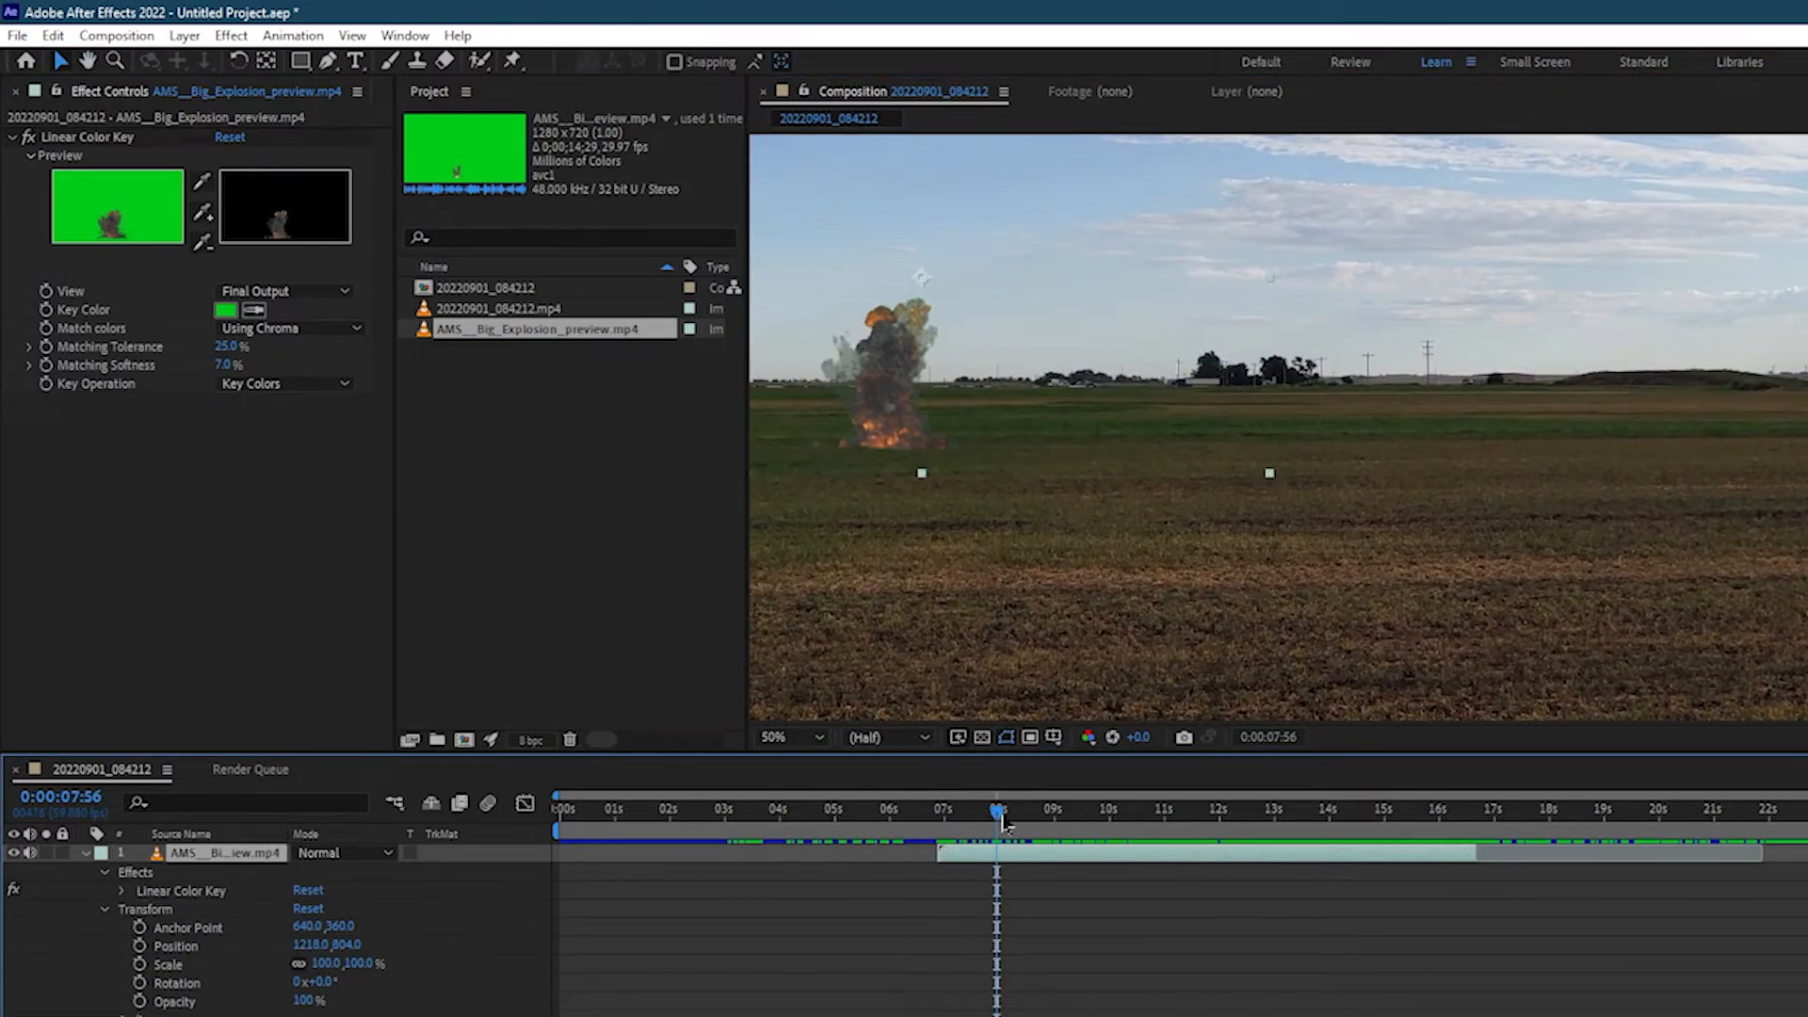
# Start keyframing the explosion's Position at the layer's first frame, 0:00:06:52, and reposition it as the footage pans.
pyautogui.press('i')
pyautogui.click(293, 35)
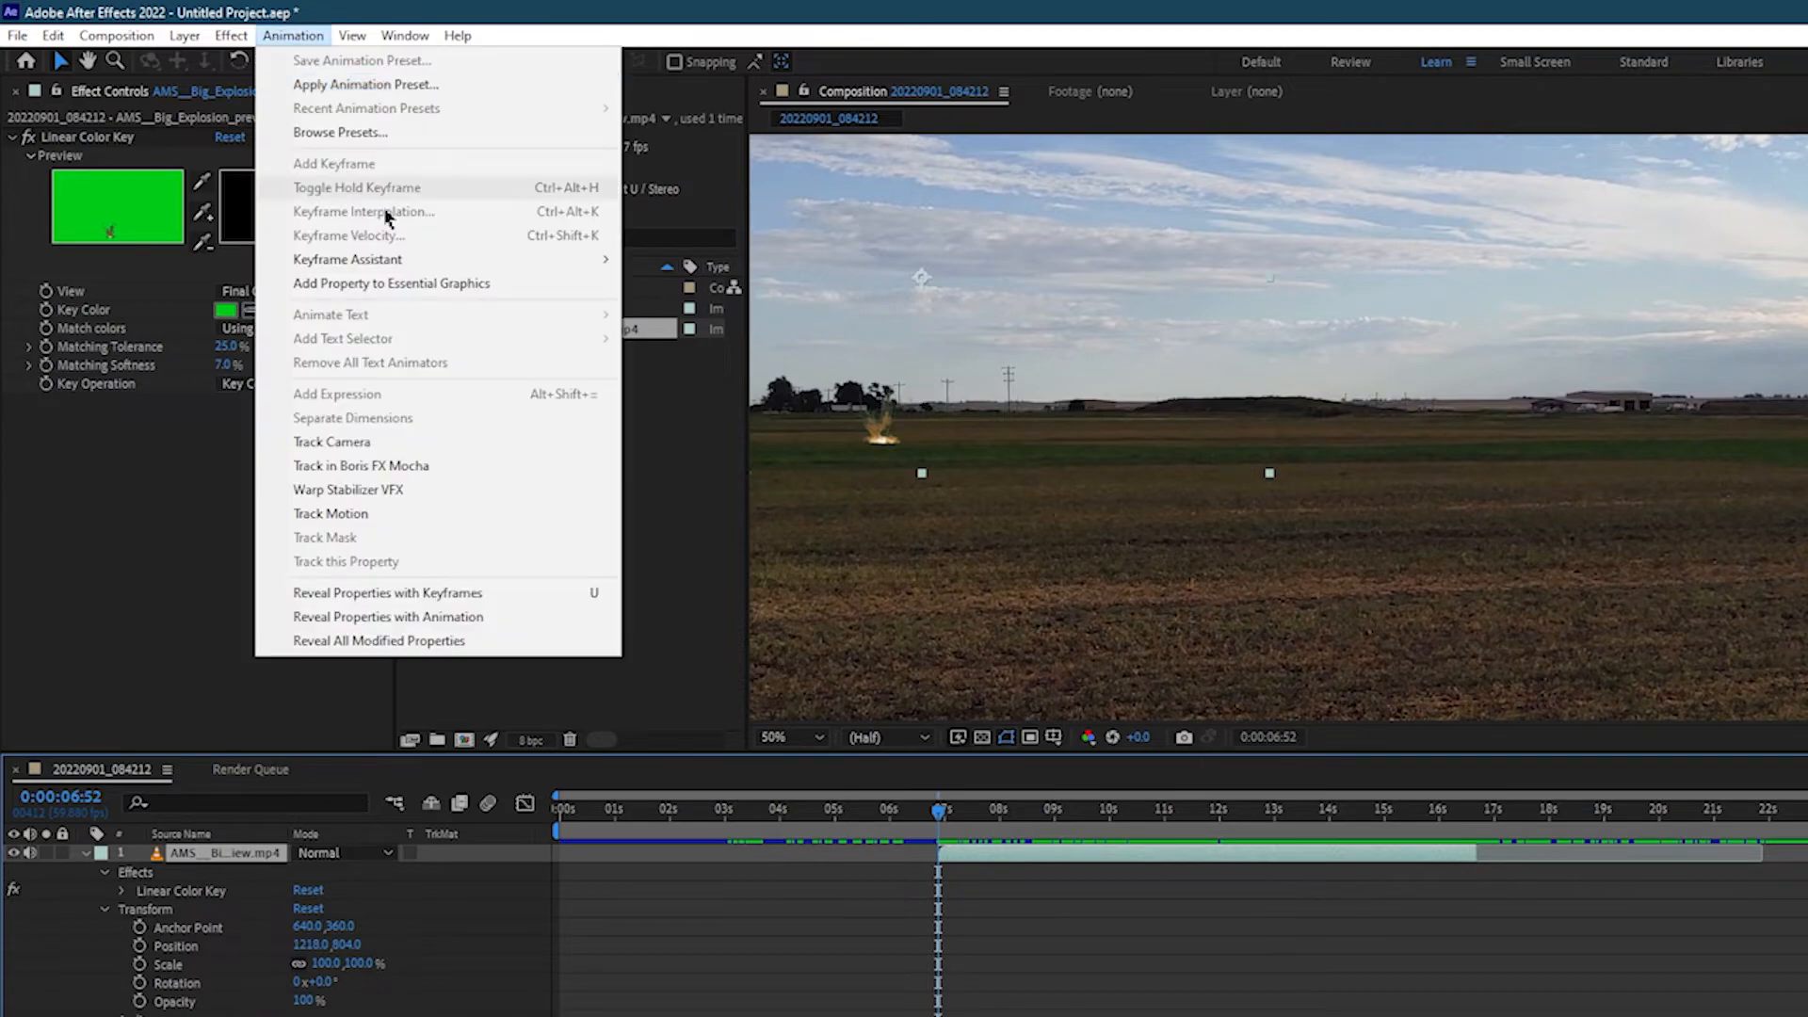
pyautogui.click(882, 433)
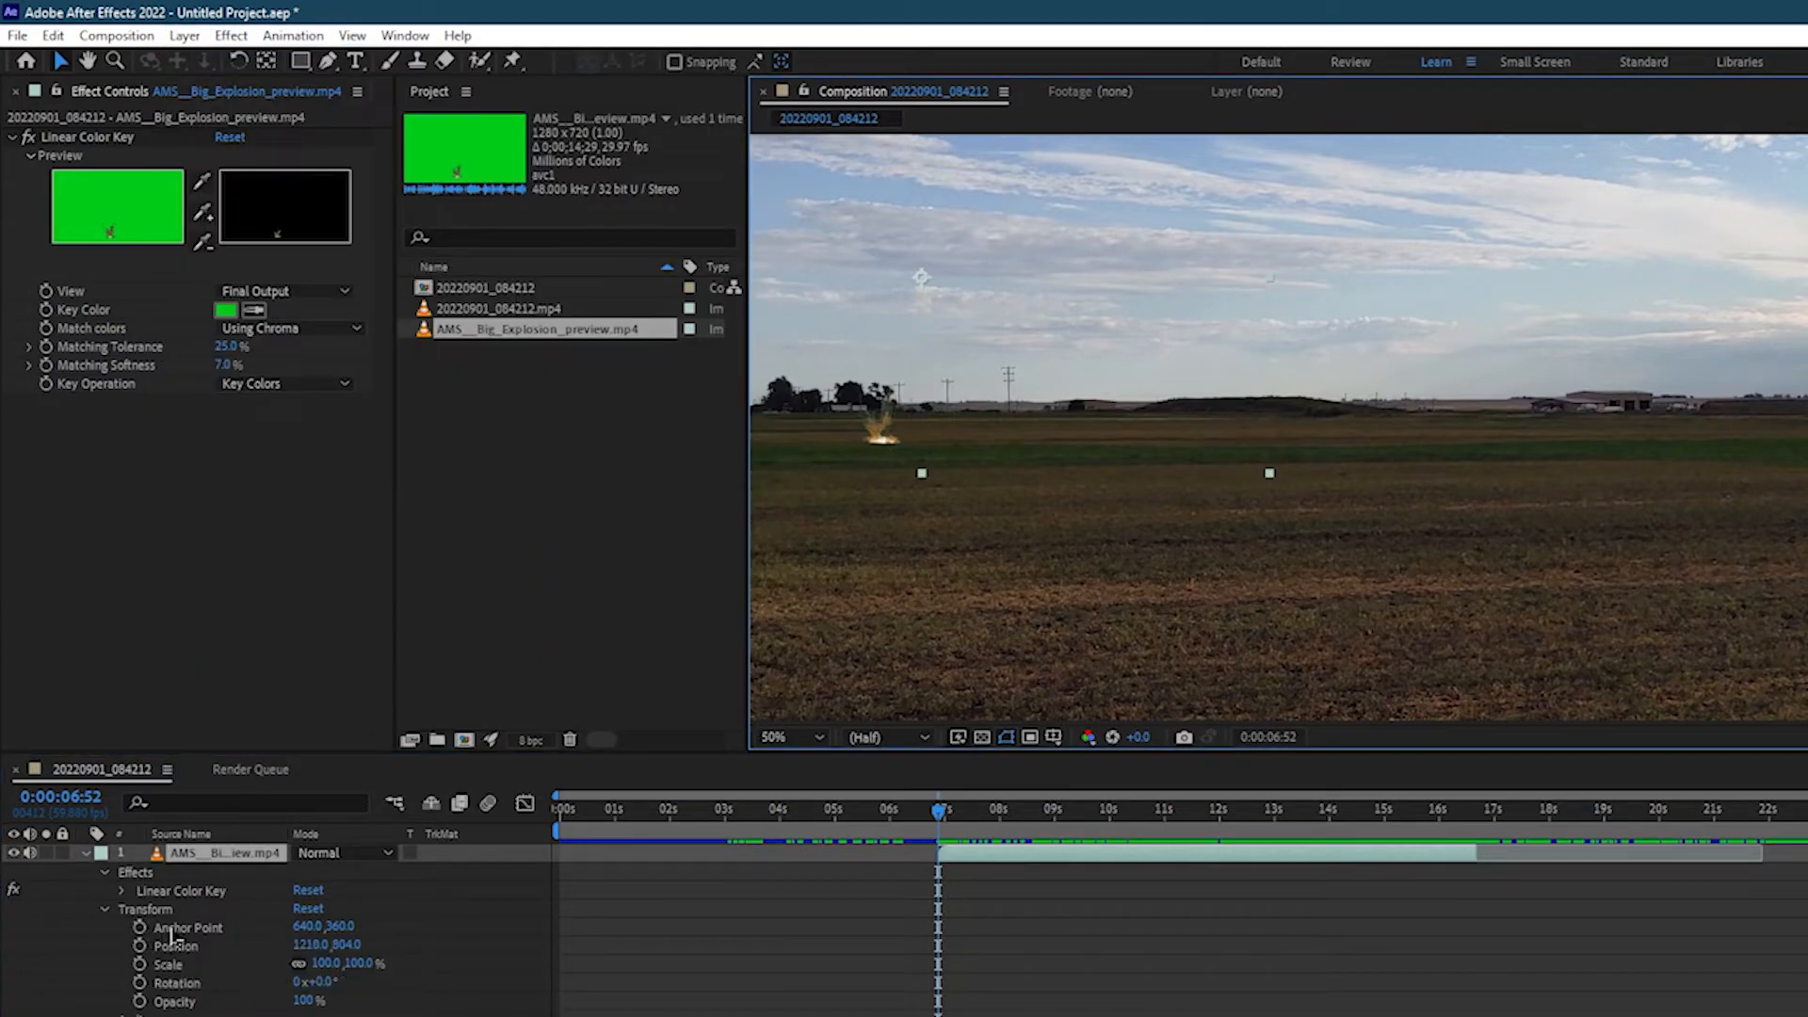
pyautogui.click(140, 946)
pyautogui.hotkey('shift', 'pagedown')
pyautogui.hotkey('shift', 'pagedown')
pyautogui.hotkey('shift', 'pagedown')
pyautogui.moveTo(893, 430); pyautogui.dragTo(1804, 403)
# Advance through the footage in ten-frame jumps, adding explosion position keyframes that follow the ground up to about 0:00:10.
pyautogui.hotkey('shift', 'pagedown')
pyautogui.hotkey('shift', 'pagedown')
pyautogui.hotkey('shift', 'pagedown')
pyautogui.hotkey('shift', 'pagedown')
pyautogui.hotkey('shift', 'pagedown')
pyautogui.hotkey('shift', 'pagedown')
pyautogui.hotkey('shift', 'pagedown')
pyautogui.hotkey('shift', 'pagedown')
pyautogui.hotkey('shift', 'pagedown')
pyautogui.hotkey('shift', 'pagedown')
pyautogui.hotkey('shift', 'pagedown')
pyautogui.hotkey('shift', 'pagedown')
pyautogui.hotkey('shift', 'pagedown')
pyautogui.hotkey('shift', 'pagedown')
pyautogui.hotkey('shift', 'pagedown')
pyautogui.hotkey('shift', 'pagedown')
pyautogui.hotkey('shift', 'pagedown')
pyautogui.hotkey('shift', 'pagedown')
pyautogui.moveTo(1165, 810); pyautogui.dragTo(1134, 843)
pyautogui.moveTo(1611, 381); pyautogui.dragTo(1641, 374)
# Continue keyframing the explosion's position beyond 0:00:10, undo a misstep, and place the explosion on the field near 0:00:14.
pyautogui.hotkey('shift', 'pagedown')
pyautogui.hotkey('shift', 'pagedown')
pyautogui.hotkey('shift', 'pagedown')
pyautogui.hotkey('shift', 'pagedown')
pyautogui.hotkey('shift', 'pagedown')
pyautogui.hotkey('shift', 'pagedown')
pyautogui.hotkey('shift', 'pagedown')
pyautogui.hotkey('shift', 'pagedown')
pyautogui.hotkey('shift', 'pagedown')
pyautogui.hotkey('shift', 'pagedown')
pyautogui.hotkey('shift', 'pagedown')
pyautogui.moveTo(1775, 376); pyautogui.dragTo(1804, 433)
pyautogui.hotkey('shift', 'pagedown')
pyautogui.hotkey('shift', 'pagedown')
pyautogui.hotkey('ctrl', 'z')
pyautogui.moveTo(1239, 812); pyautogui.dragTo(1351, 818)
pyautogui.moveTo(1780, 311); pyautogui.dragTo(1349, 546)
# Play short stretches of the footage and add position keyframes holding the explosion on the horizon up to 0:00:12:34.
pyautogui.moveTo(1344, 812); pyautogui.dragTo(1140, 814)
pyautogui.press('space')
pyautogui.press('space')
pyautogui.moveTo(1300, 812); pyautogui.dragTo(1189, 814)
pyautogui.moveTo(1731, 348); pyautogui.dragTo(1793, 316)
pyautogui.press('space')
pyautogui.press('space')
pyautogui.moveTo(1691, 399); pyautogui.dragTo(1775, 358)
pyautogui.press('space')
pyautogui.press('space')
pyautogui.moveTo(1710, 386); pyautogui.dragTo(1753, 388)
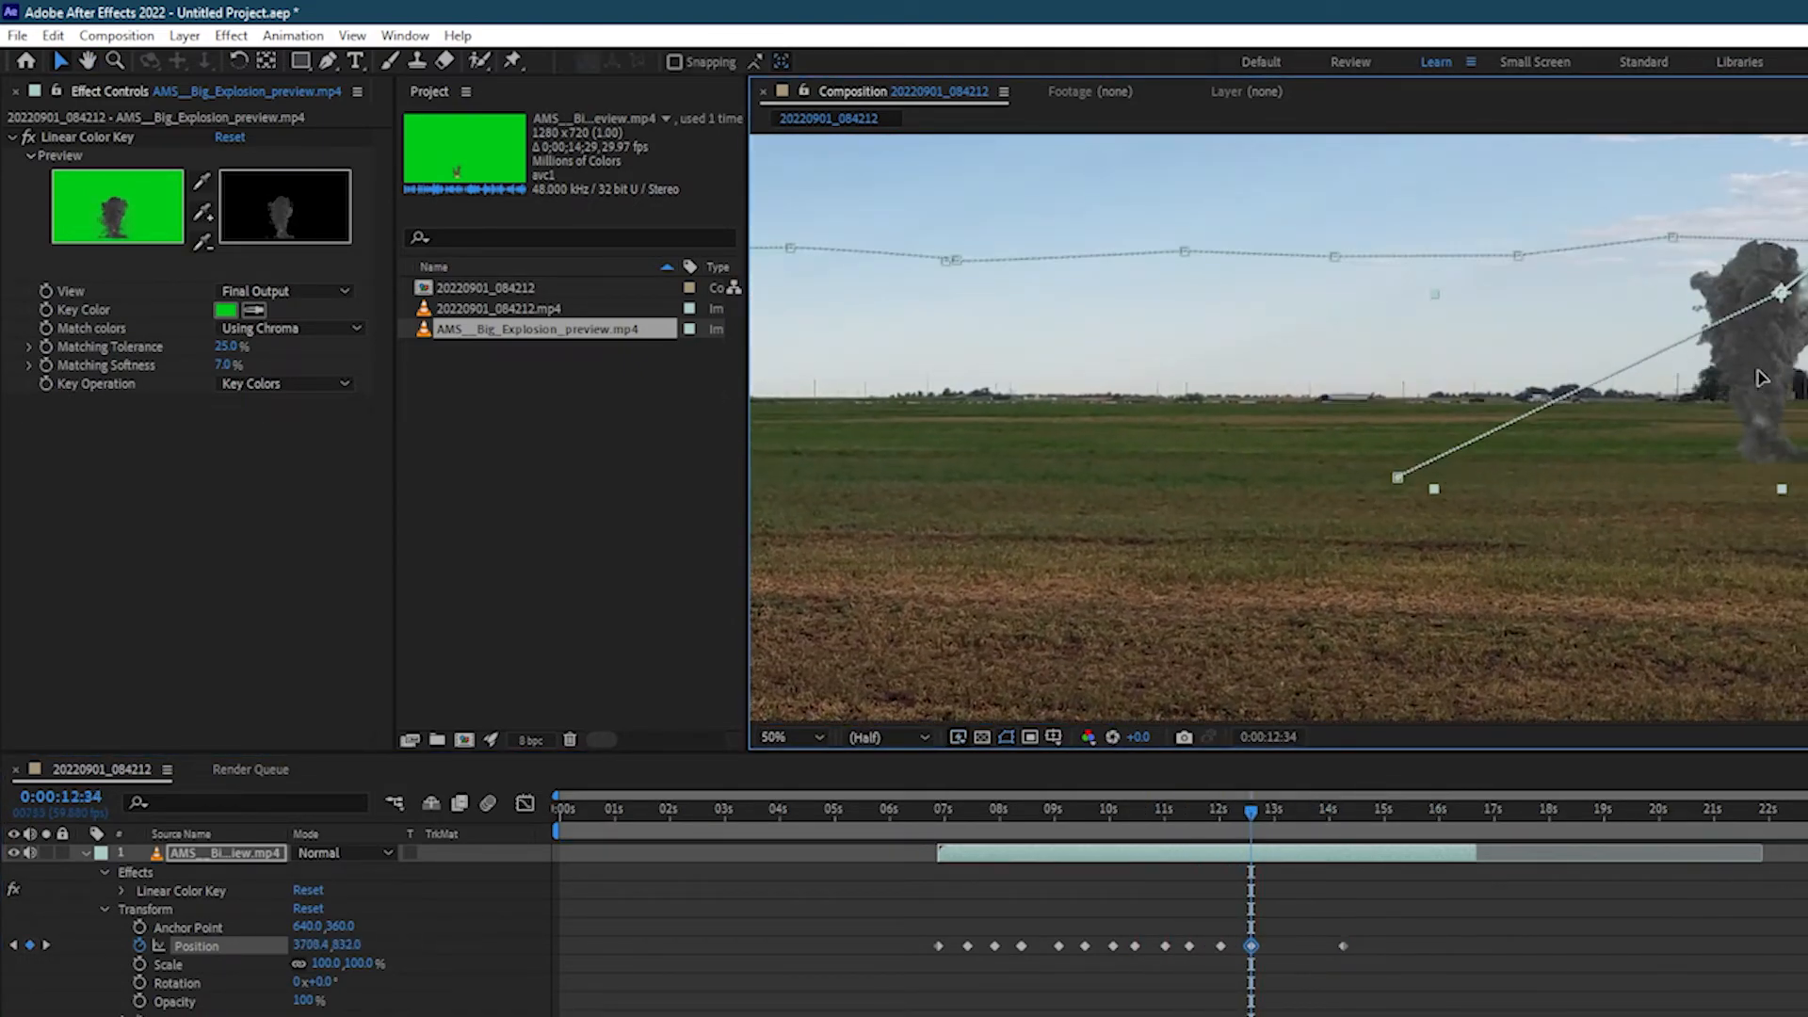
# Add explosion position keyframes from after 0:00:12:34 through 0:00:15:27, and undo the last one.
pyautogui.press('space')
pyautogui.press('space')
pyautogui.moveTo(1633, 414); pyautogui.dragTo(1655, 384)
pyautogui.press('space')
pyautogui.press('space')
pyautogui.moveTo(1524, 457); pyautogui.dragTo(1545, 450)
pyautogui.moveTo(1389, 529); pyautogui.dragTo(1337, 532)
pyautogui.moveTo(1337, 532); pyautogui.dragTo(872, 807)
pyautogui.press('space')
pyautogui.press('space')
pyautogui.press('space')
pyautogui.press('space')
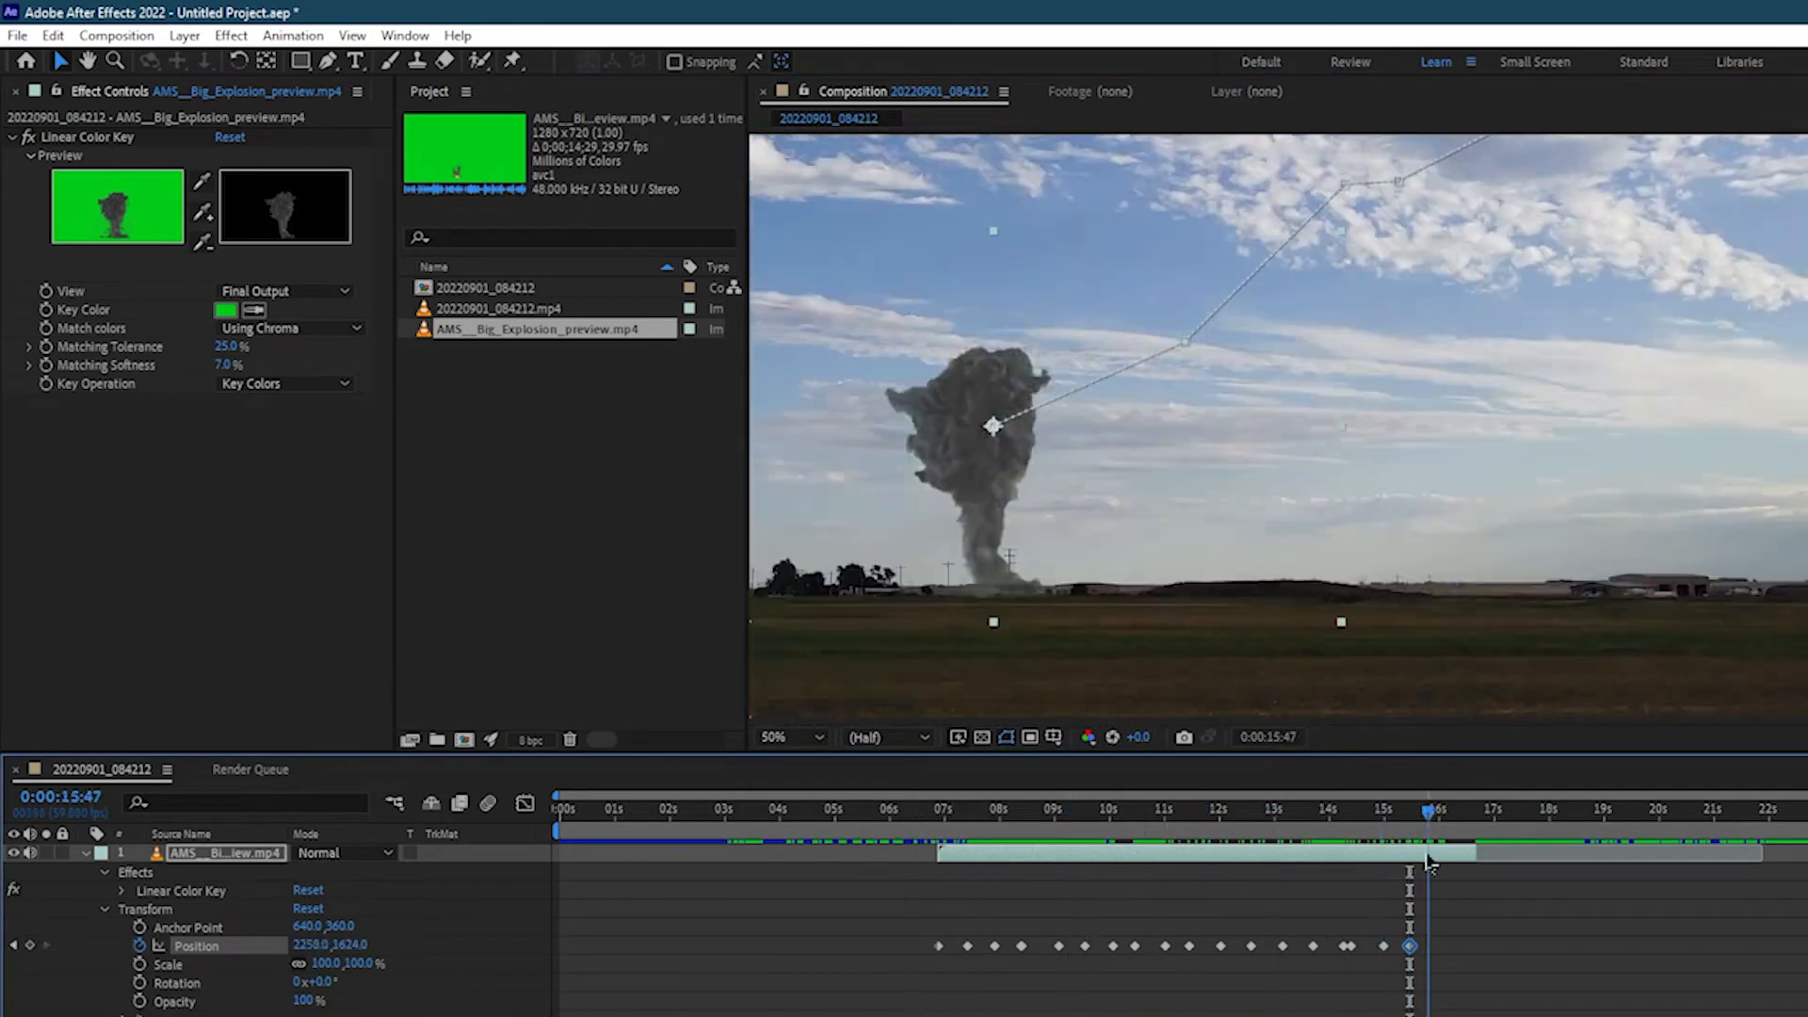
pyautogui.moveTo(1427, 859); pyautogui.dragTo(1302, 852)
pyautogui.hotkey('ctrl', 'z')
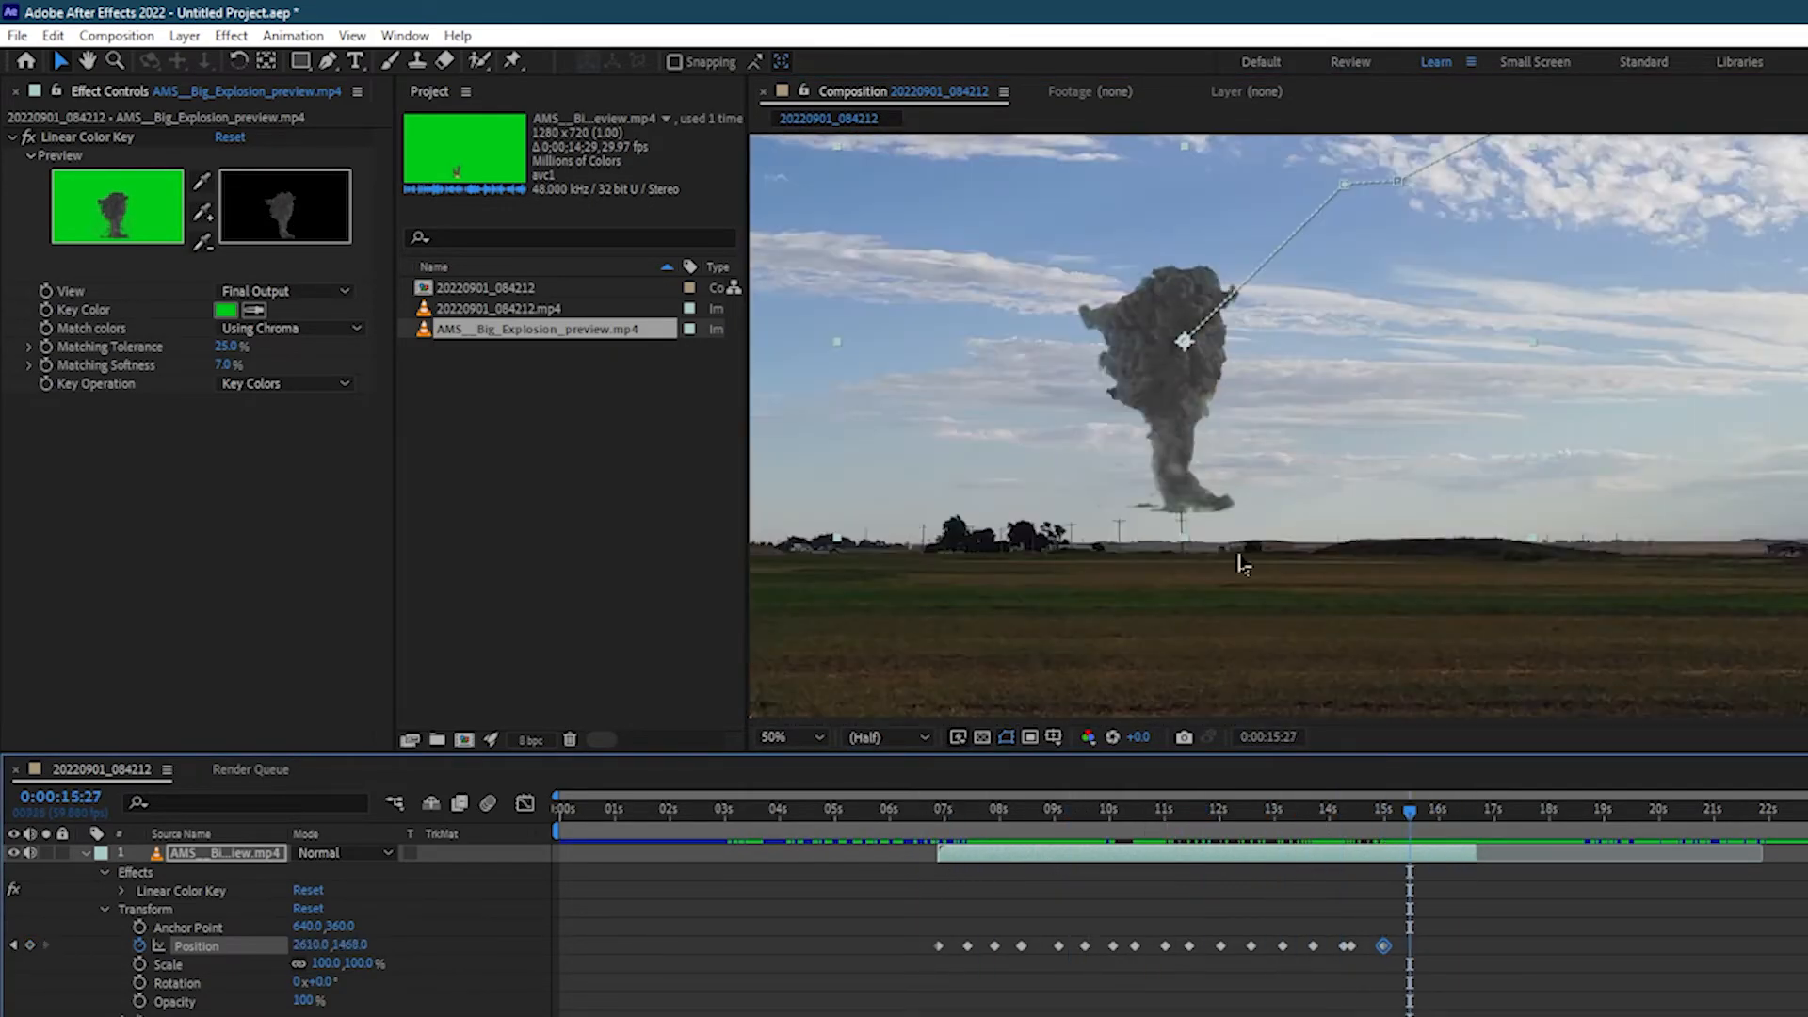
# Add more position keyframes between about 0:00:14 and 0:00:16 to keep the explosion on the ground.
pyautogui.click(85, 853)
pyautogui.click(1667, 671)
pyautogui.click(1332, 811)
pyautogui.click(85, 854)
pyautogui.click(1387, 812)
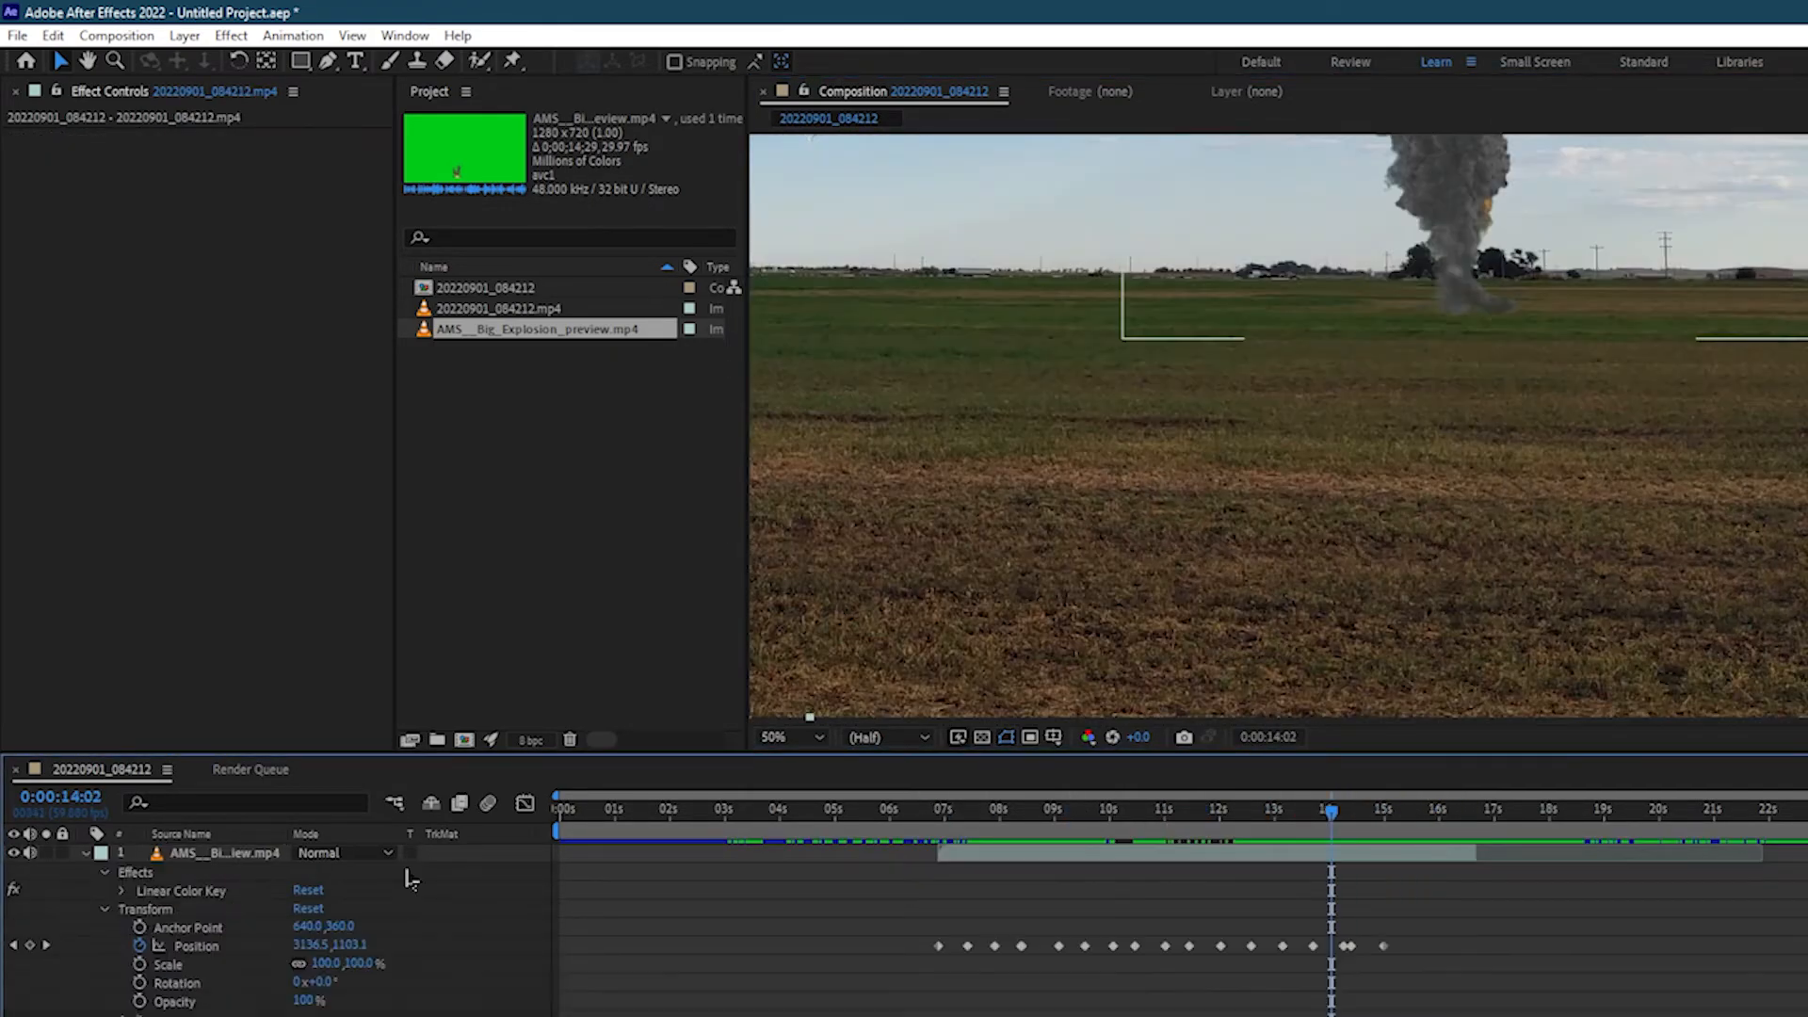
pyautogui.click(1368, 811)
pyautogui.click(264, 947)
pyautogui.click(1409, 812)
pyautogui.moveTo(1144, 546); pyautogui.dragTo(1120, 576)
pyautogui.click(1436, 811)
pyautogui.moveTo(1017, 546); pyautogui.dragTo(743, 618)
pyautogui.click(1460, 811)
# Check the explosion's placement around 0:00:08:21, undo the latest position edits and try repositioning it.
pyautogui.click(904, 812)
pyautogui.click(1019, 811)
pyautogui.click(1229, 702)
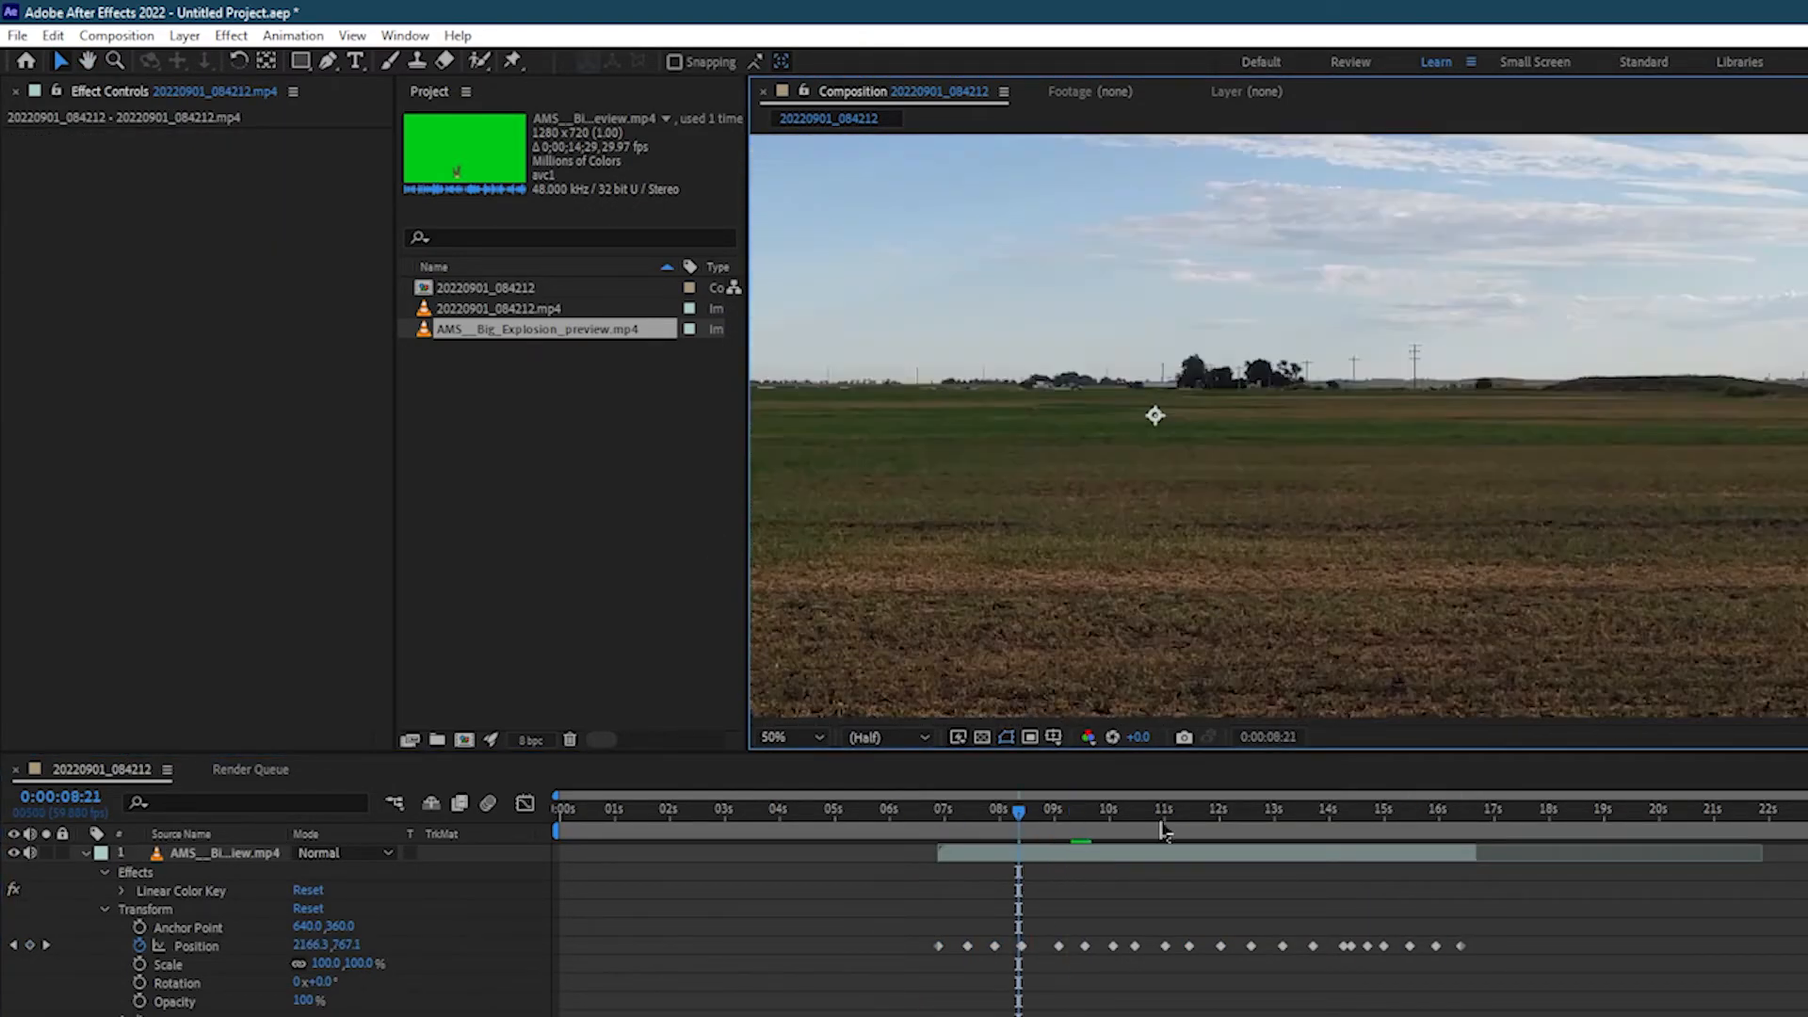
pyautogui.hotkey('ctrl', 'z')
pyautogui.hotkey('ctrl', 'z')
pyautogui.moveTo(1384, 528); pyautogui.dragTo(1163, 556)
pyautogui.click(927, 812)
pyautogui.click(1231, 549)
# Play the 20220901_084212 composition from the beginning to review the explosion.
pyautogui.press('space')
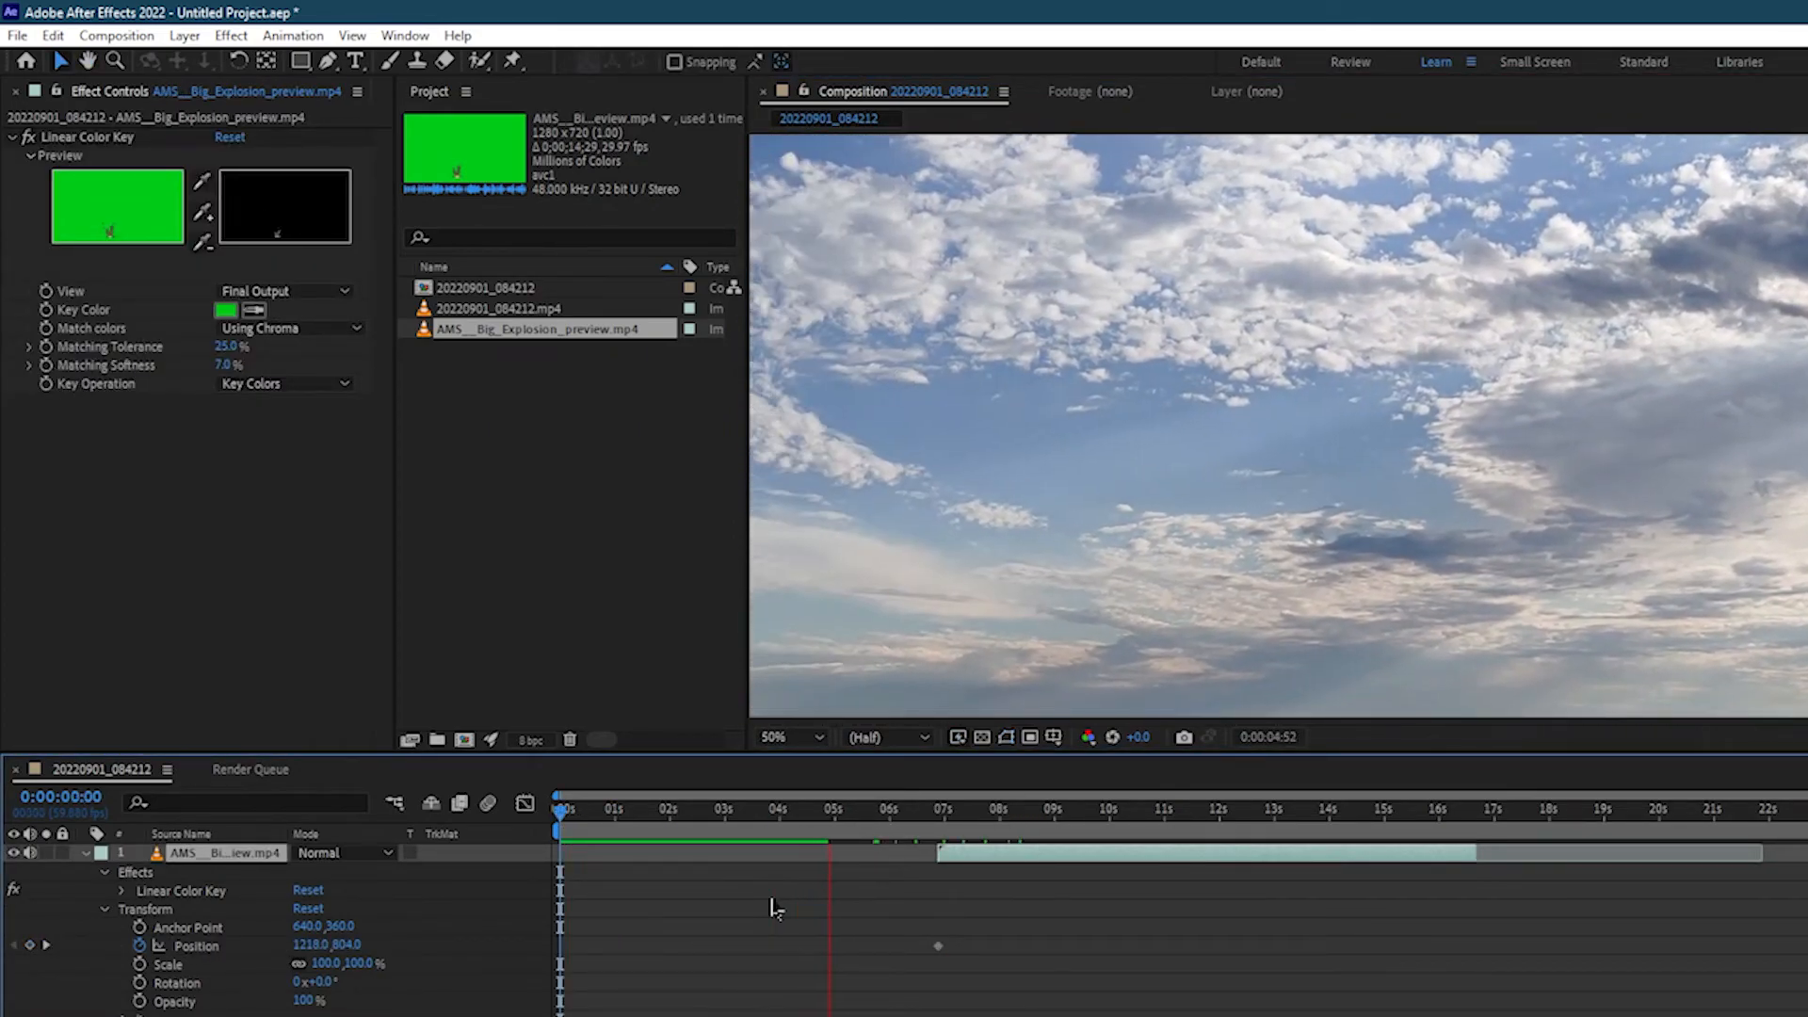
pyautogui.press('space')
pyautogui.click(557, 817)
pyautogui.press('space')
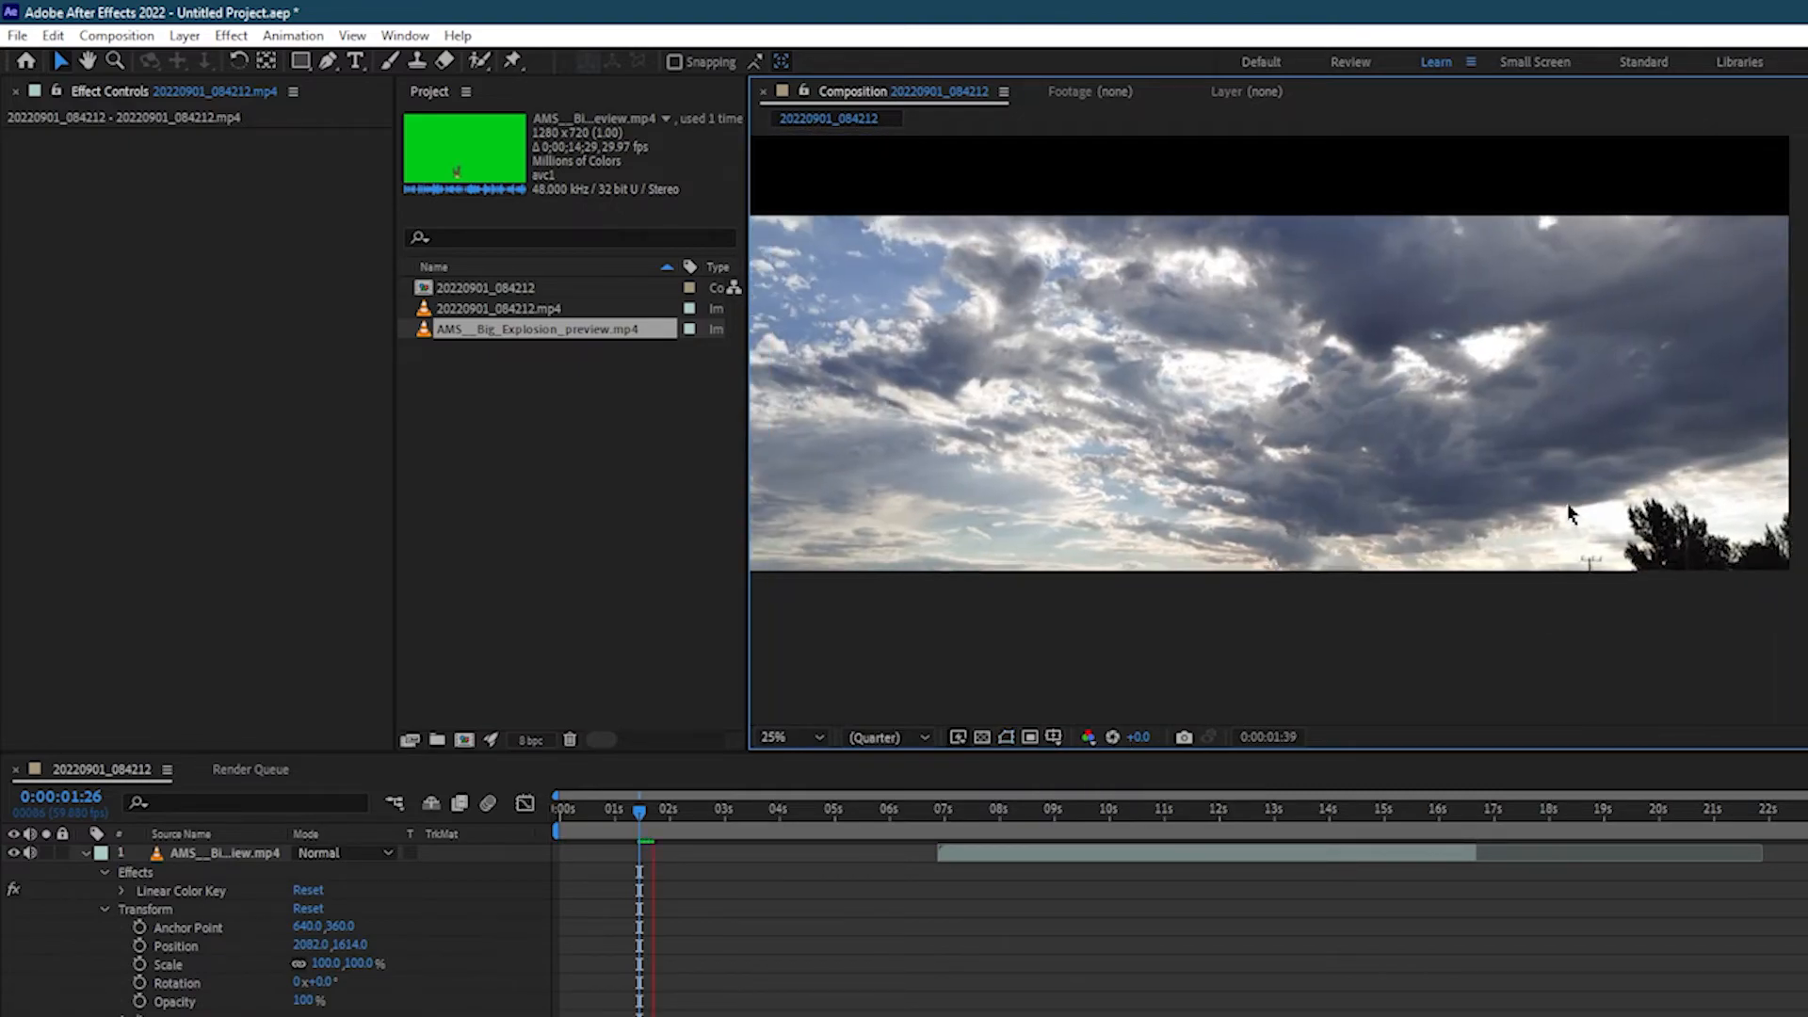
# Reduce the dimensions of the 20220901_084212 composition in its composition settings.
pyautogui.click(283, 37)
pyautogui.hotkey('ctrl', 'k')
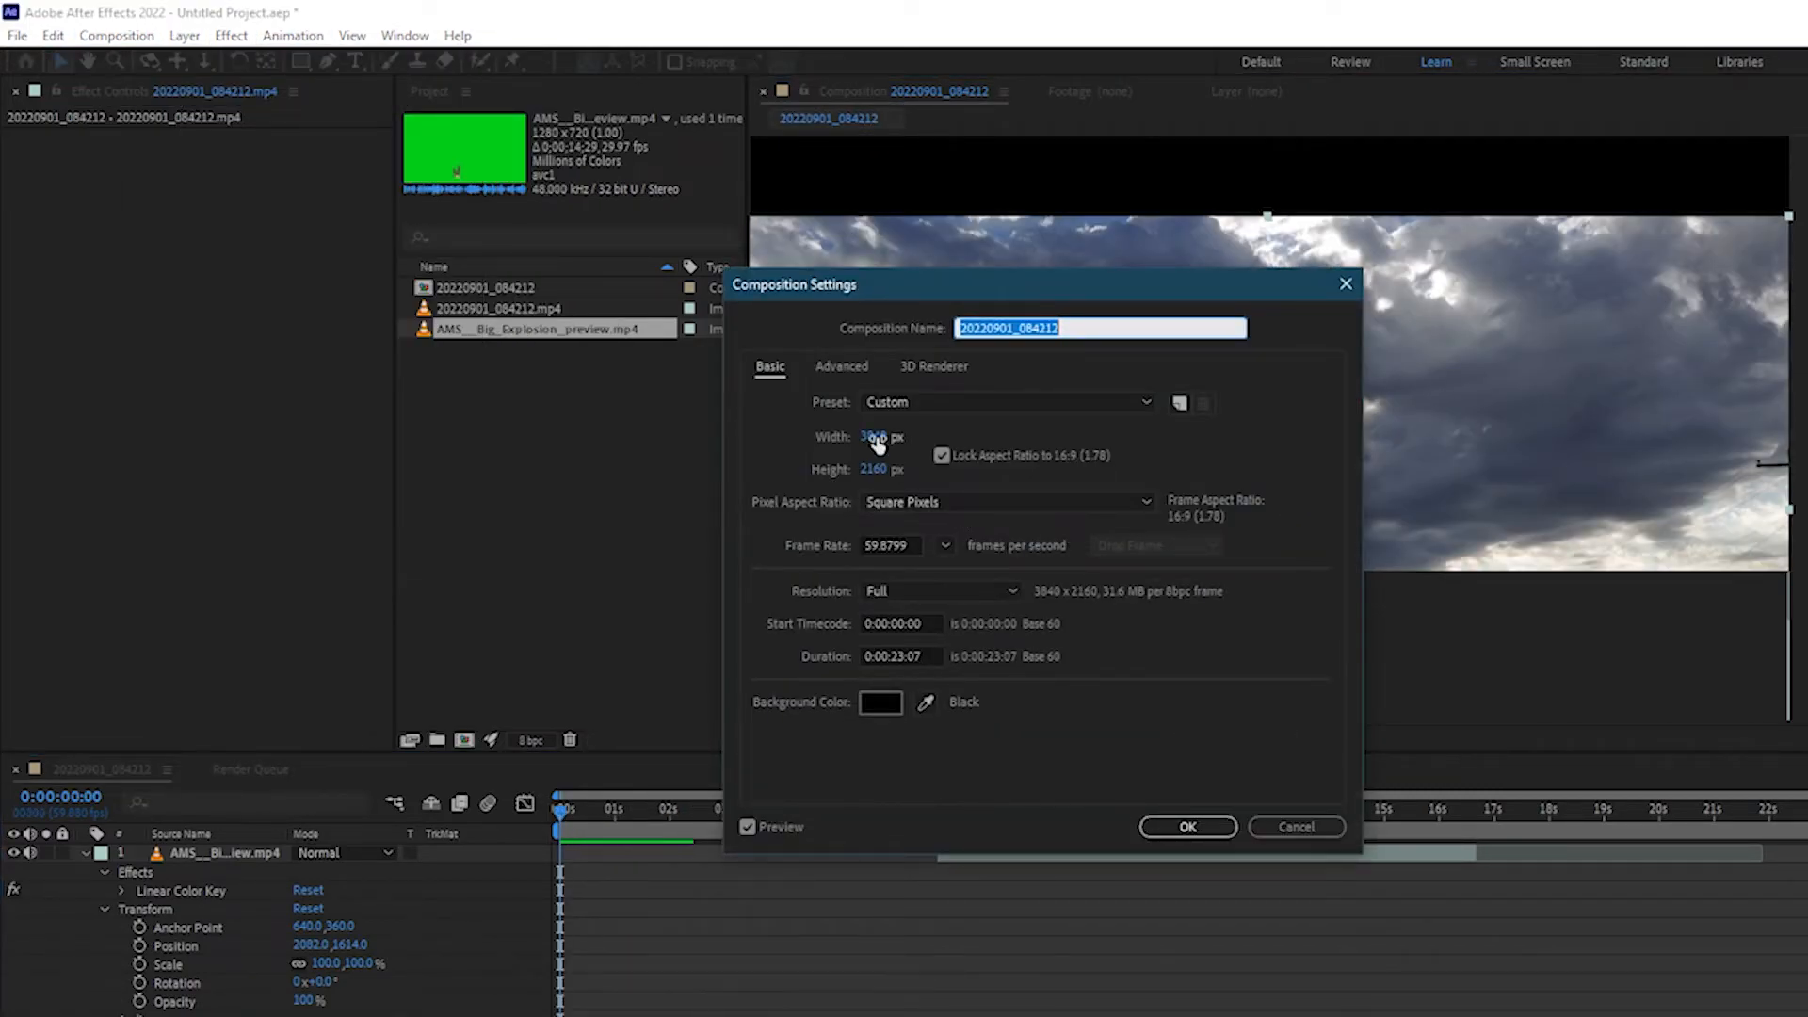
pyautogui.press('Return')
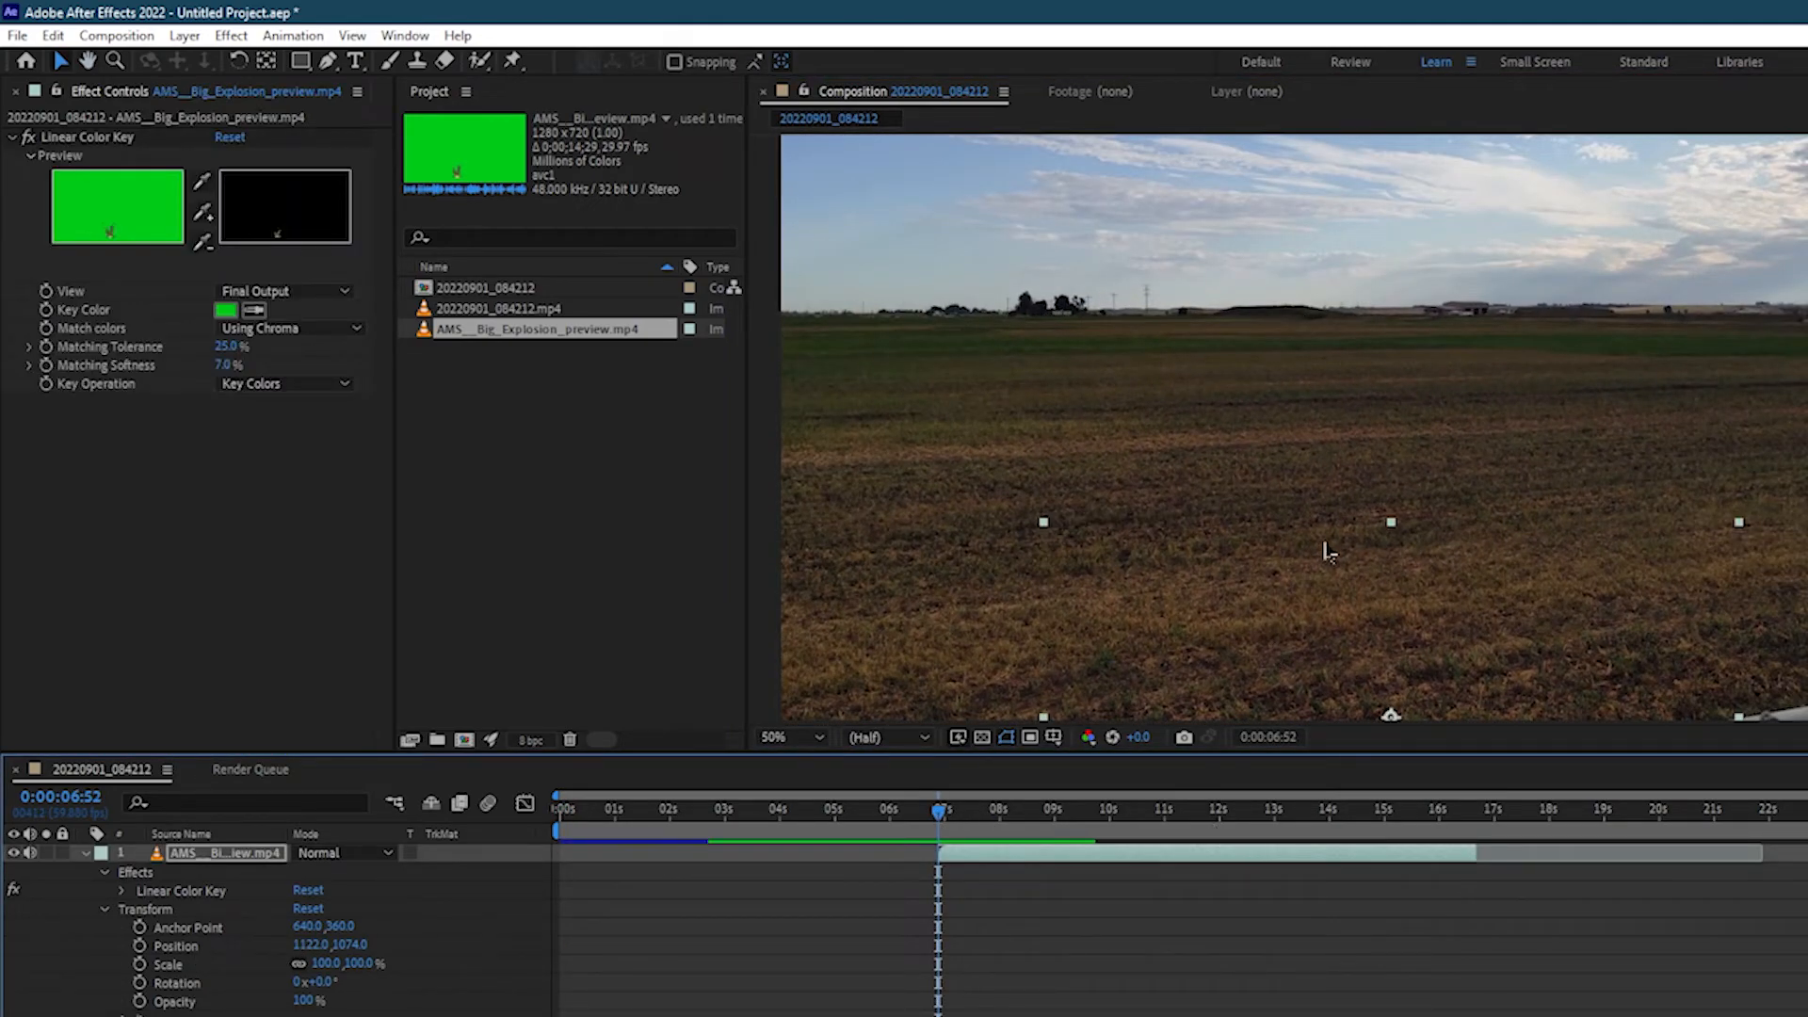
# Keyframe the explosion's position from 0:00:06:52 to about 0:00:08:06 so its base sits on the distant edge of the field.
pyautogui.moveTo(1327, 551); pyautogui.dragTo(1182, 370)
pyautogui.click(978, 808)
pyautogui.moveTo(1094, 331); pyautogui.dragTo(1130, 330)
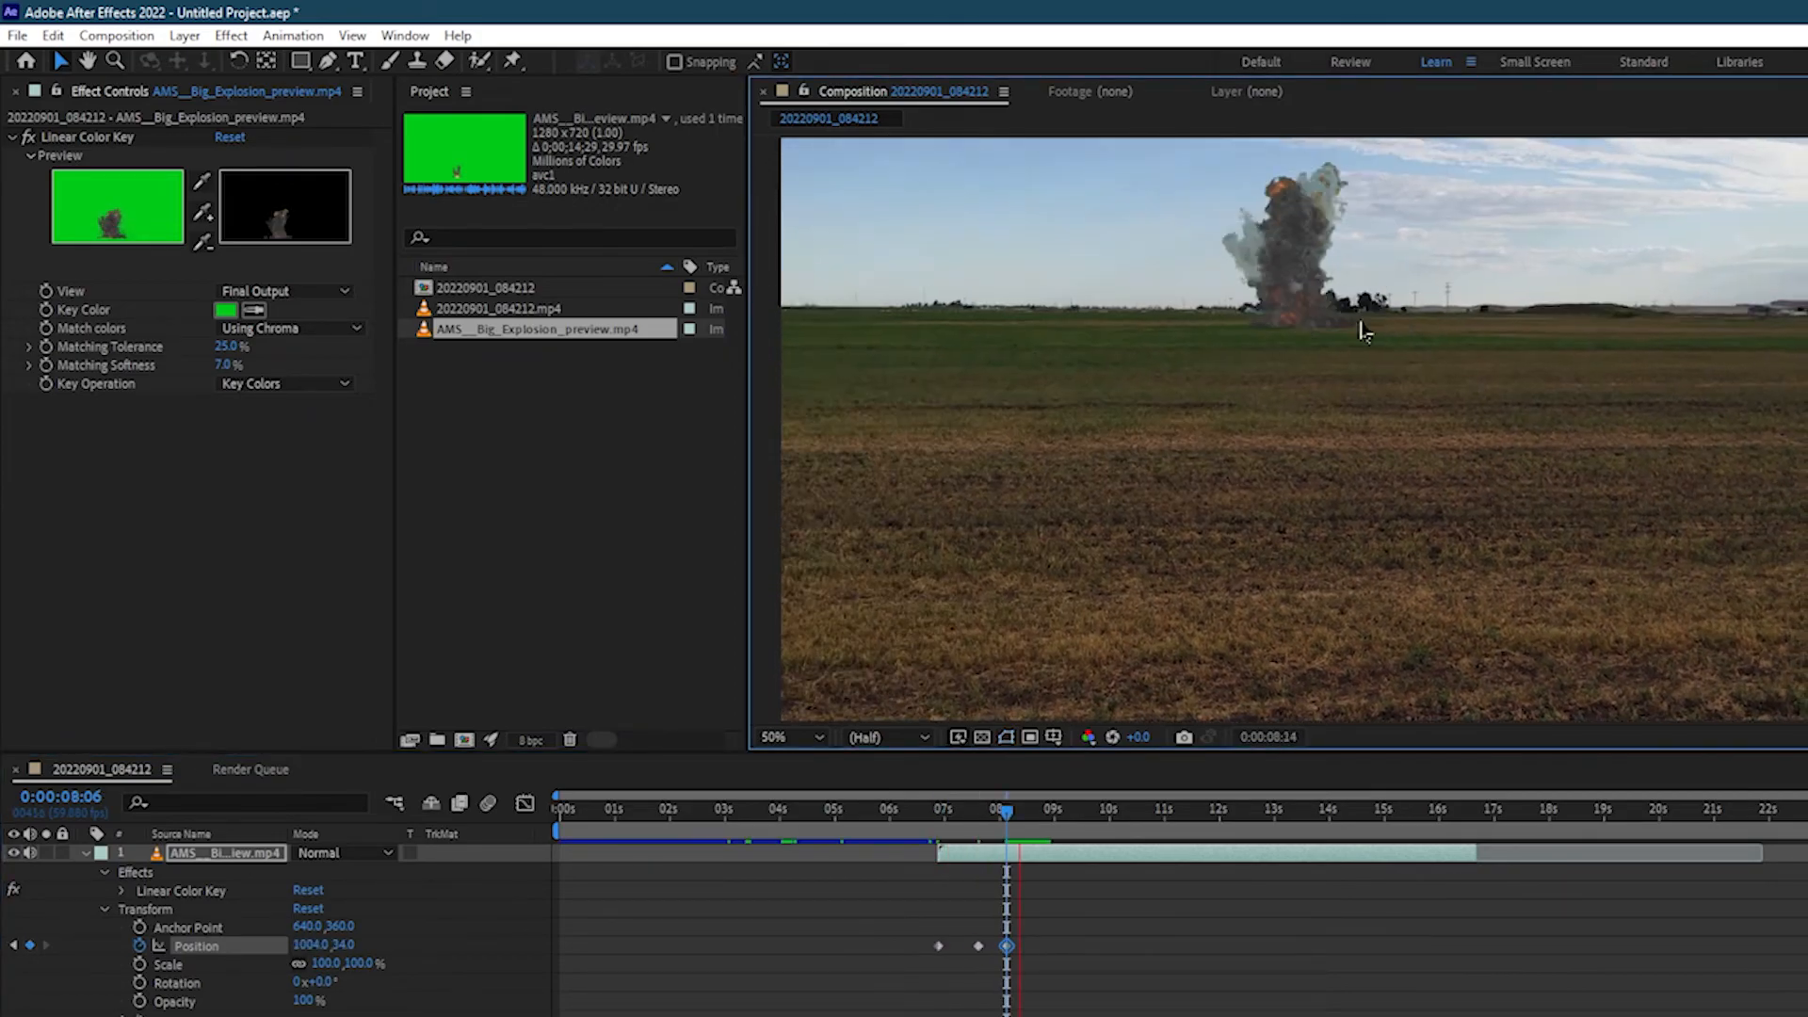
# Advance through the shot from about 0:00:08:14 and keyframe the explosion's position to follow the ground as the camera pans.
pyautogui.moveTo(1400, 320); pyautogui.dragTo(1667, 362)
pyautogui.press('space')
pyautogui.press('space')
pyautogui.press('space')
pyautogui.press('space')
pyautogui.press('space')
pyautogui.press('space')
pyautogui.press('space')
pyautogui.moveTo(1582, 409); pyautogui.dragTo(856, 624)
pyautogui.press('space')
pyautogui.press('space')
pyautogui.press('space')
pyautogui.press('space')
pyautogui.press('space')
# Refine the explosion's position with keyframes around 0:00:16:30 so it keeps tracking the horizon.
pyautogui.click(1470, 809)
pyautogui.press('space')
pyautogui.press('space')
pyautogui.press('space')
pyautogui.press('space')
pyautogui.press('space')
pyautogui.press('space')
pyautogui.press('space')
pyautogui.moveTo(827, 561); pyautogui.dragTo(828, 598)
pyautogui.press('space')
# Continue the explosion's position keyframes up to 0:00:17:25, ending beyond the frame's edge at -544, 1040.
pyautogui.click(1447, 809)
pyautogui.press('space')
pyautogui.press('space')
pyautogui.click(1040, 692)
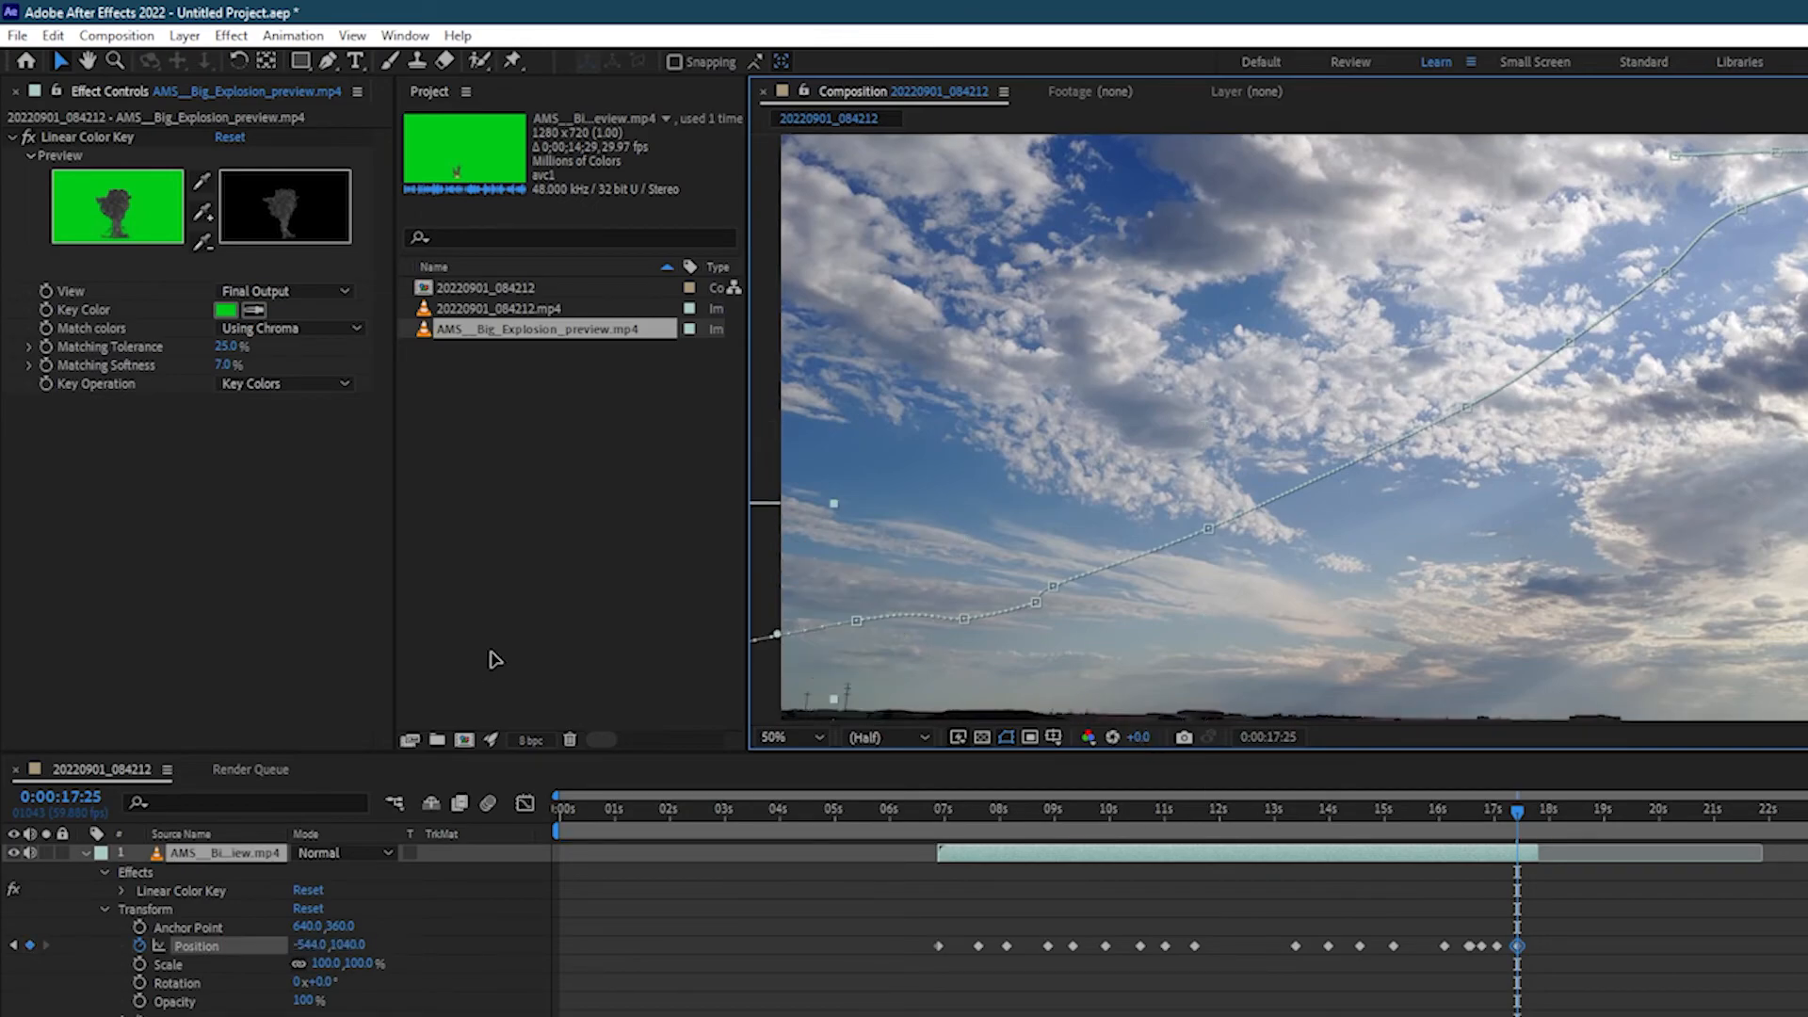
# Add a corrective position keyframe at about 0:00:13:35, nudging the explosion slightly to match the ground.
pyautogui.press('space')
pyautogui.click(1333, 811)
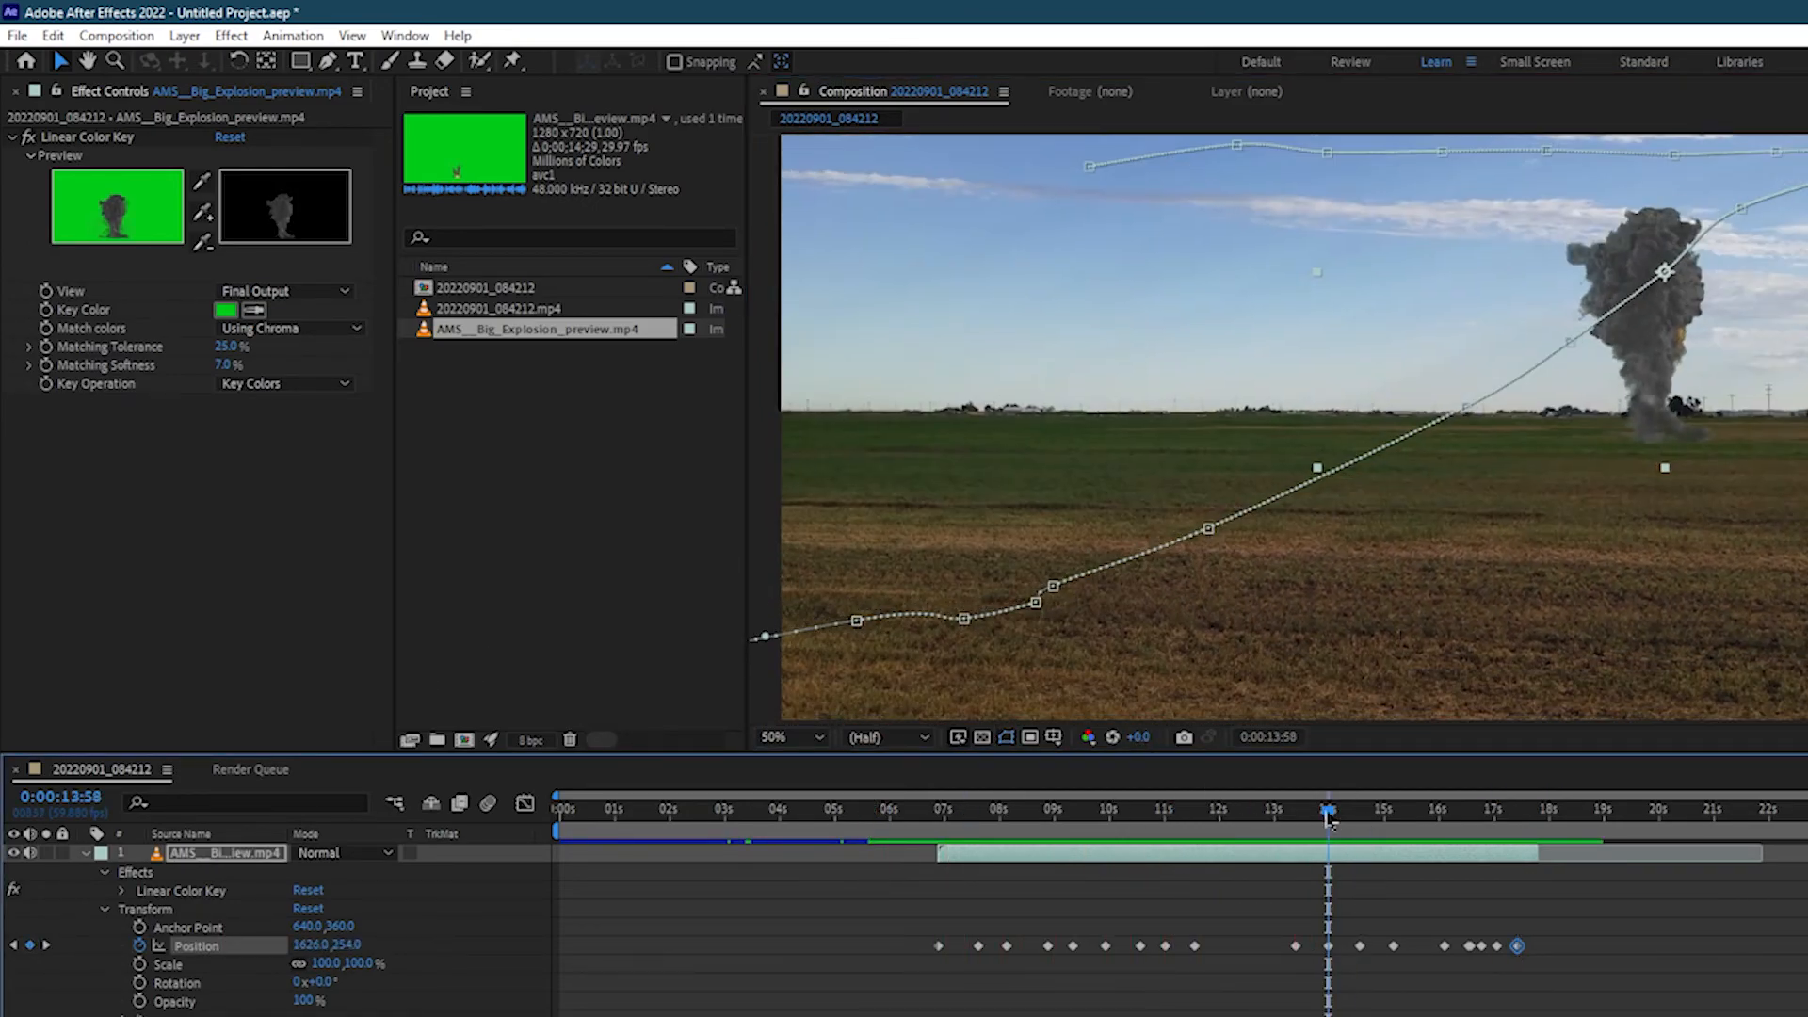
pyautogui.click(1305, 812)
pyautogui.moveTo(1685, 310); pyautogui.dragTo(1695, 315)
pyautogui.press('space')
pyautogui.press('space')
# Add corrective explosion position keyframes between about 0:00:15 and 0:00:17:00, and play the shot from about 0:00:06:52.
pyautogui.moveTo(1424, 422); pyautogui.dragTo(1422, 443)
pyautogui.press('space')
pyautogui.press('space')
pyautogui.moveTo(1182, 558); pyautogui.dragTo(1175, 567)
pyautogui.press('space')
pyautogui.press('space')
pyautogui.moveTo(872, 587); pyautogui.dragTo(882, 558)
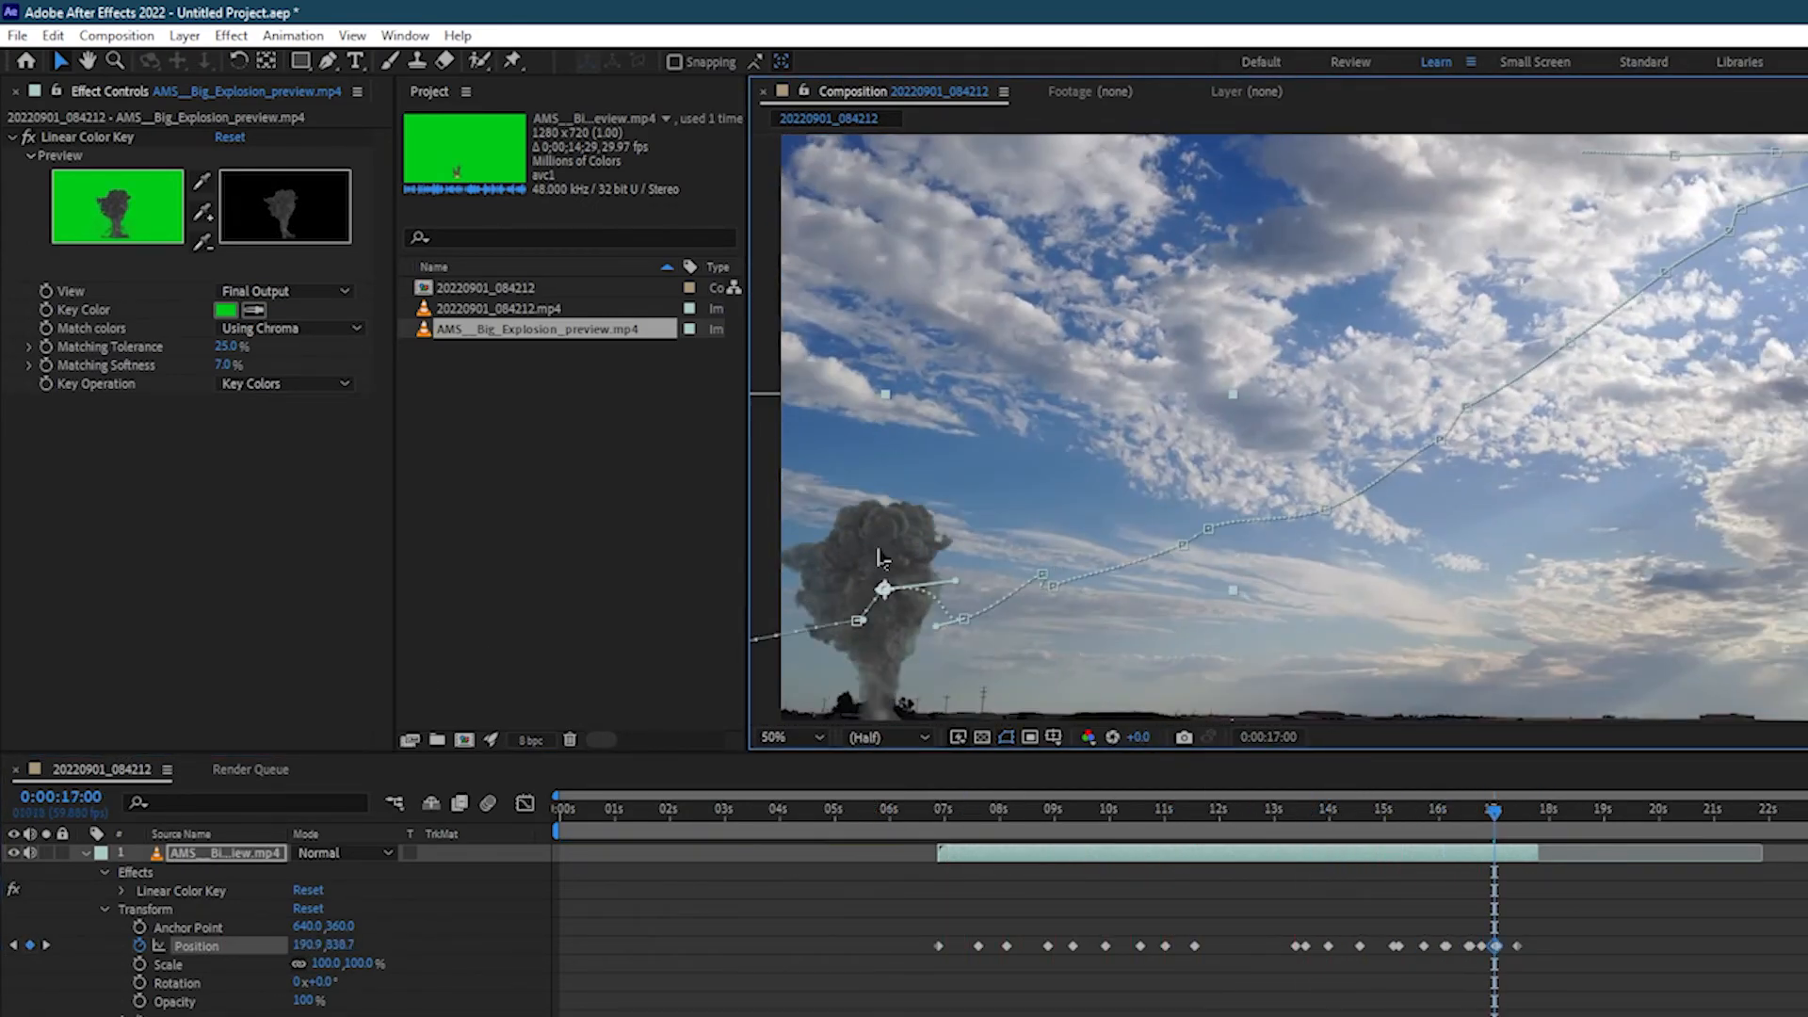
pyautogui.click(935, 834)
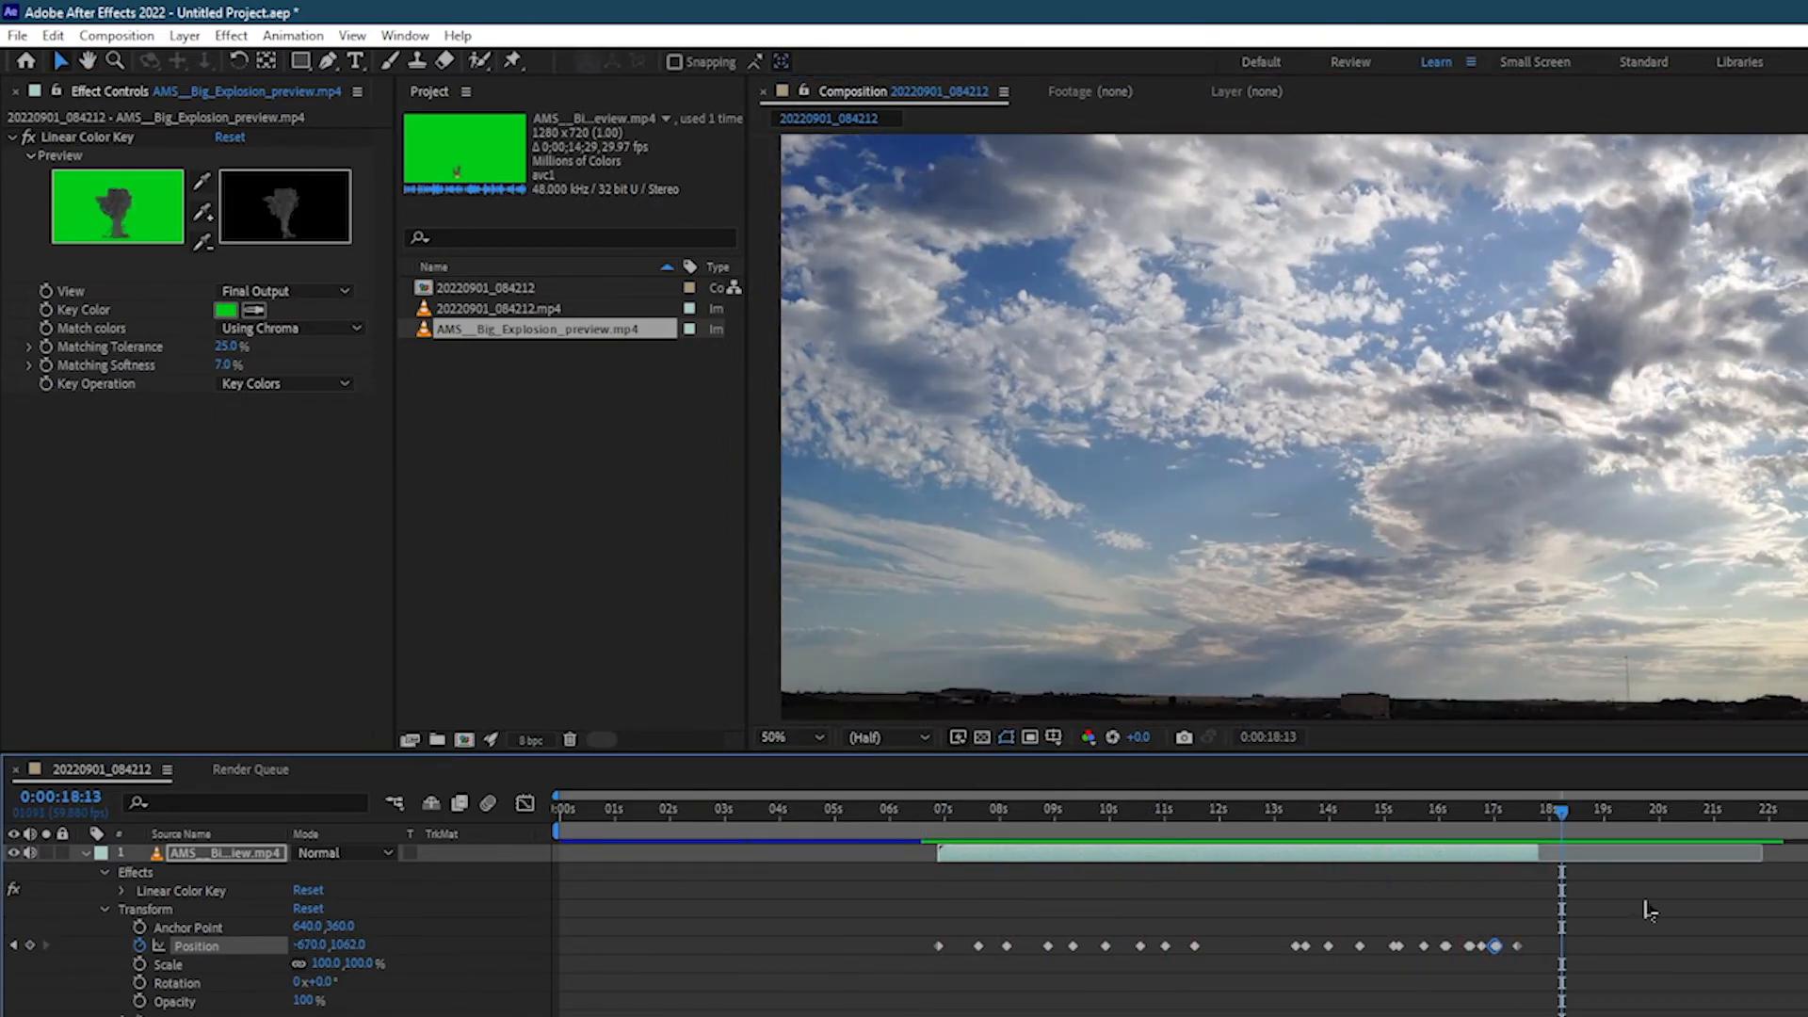
# Collapse the explosion layer's properties and trim the field footage layer and work area to end at about 0:00:19.
pyautogui.click(86, 853)
pyautogui.click(85, 872)
pyautogui.moveTo(1659, 828); pyautogui.dragTo(1655, 827)
pyautogui.moveTo(1806, 831); pyautogui.dragTo(1607, 831)
pyautogui.moveTo(1805, 872); pyautogui.dragTo(1452, 823)
pyautogui.moveTo(1805, 796); pyautogui.dragTo(1715, 795)
# Try to shorten the duration of the 20220901_084212 composition in its composition settings.
pyautogui.click(116, 36)
pyautogui.click(126, 94)
pyautogui.moveTo(921, 657); pyautogui.dragTo(892, 657)
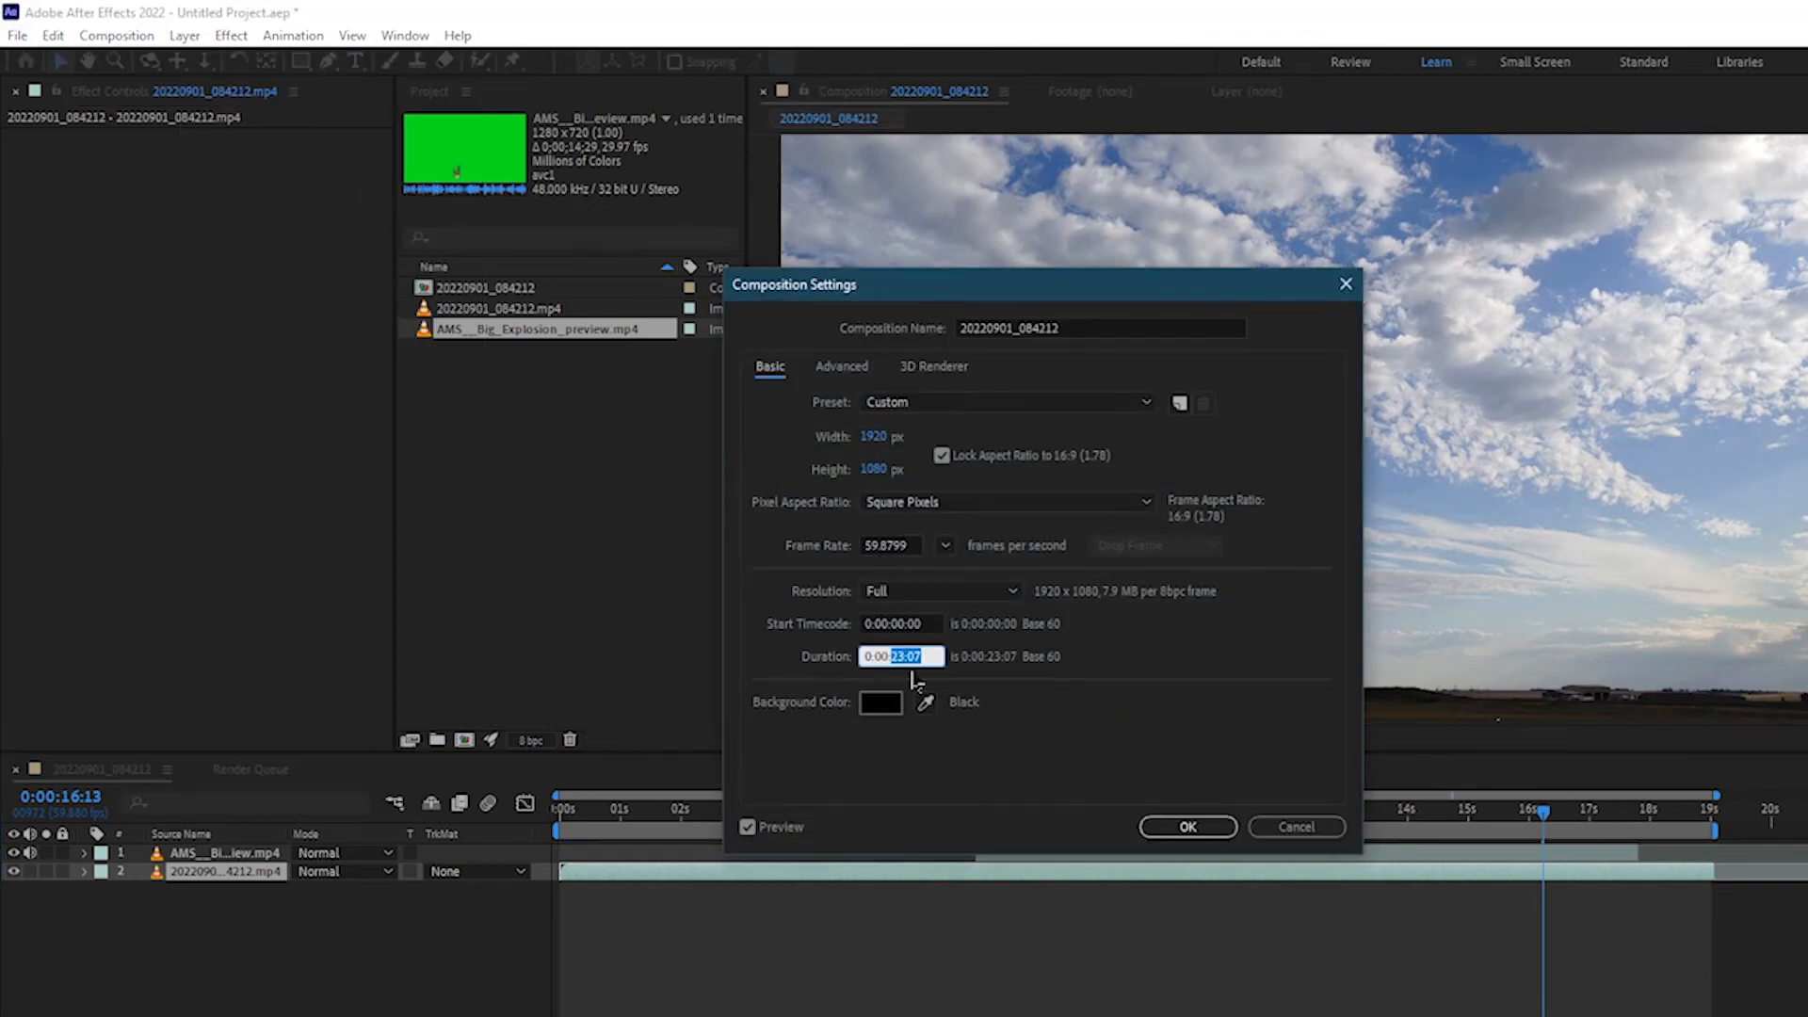
pyautogui.press('Return')
# Undo the footage trim, the composition duration change and the accidentally added dark gray solid.
pyautogui.click(116, 35)
pyautogui.click(575, 442)
pyautogui.hotkey('ctrl', 'z')
pyautogui.hotkey('ctrl', 'z')
pyautogui.click(117, 36)
pyautogui.click(712, 882)
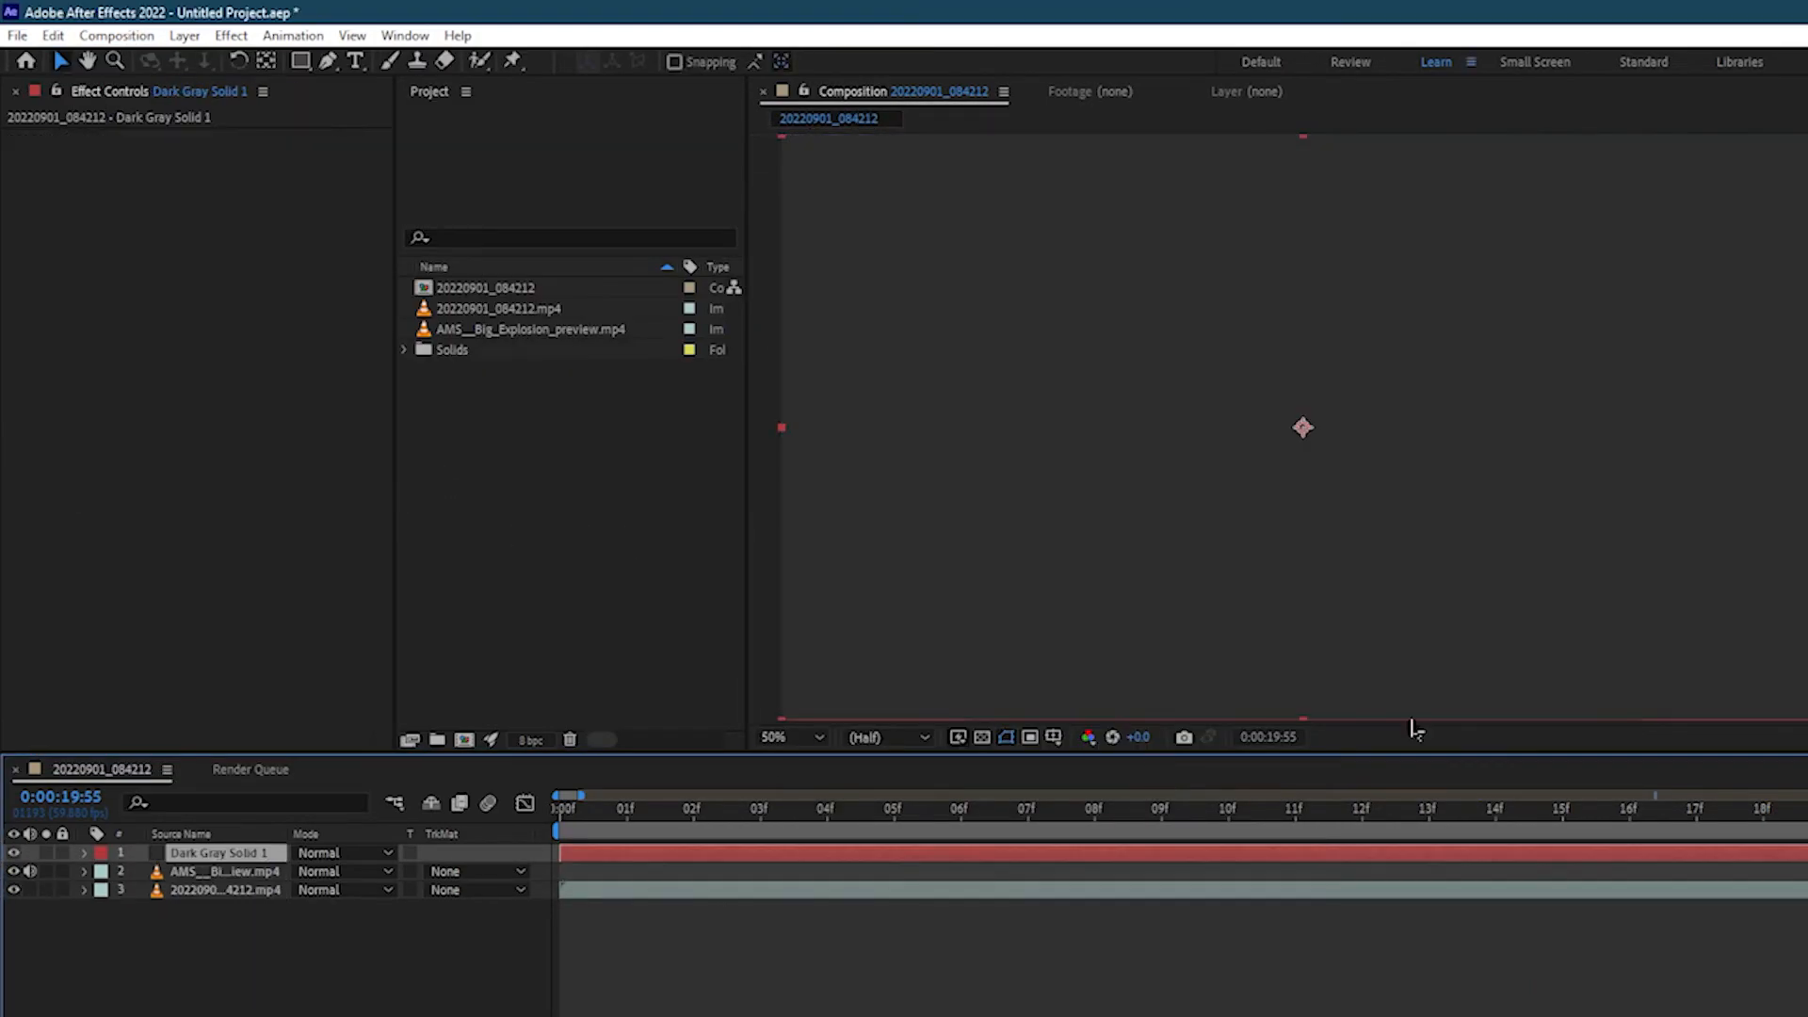
pyautogui.click(17, 35)
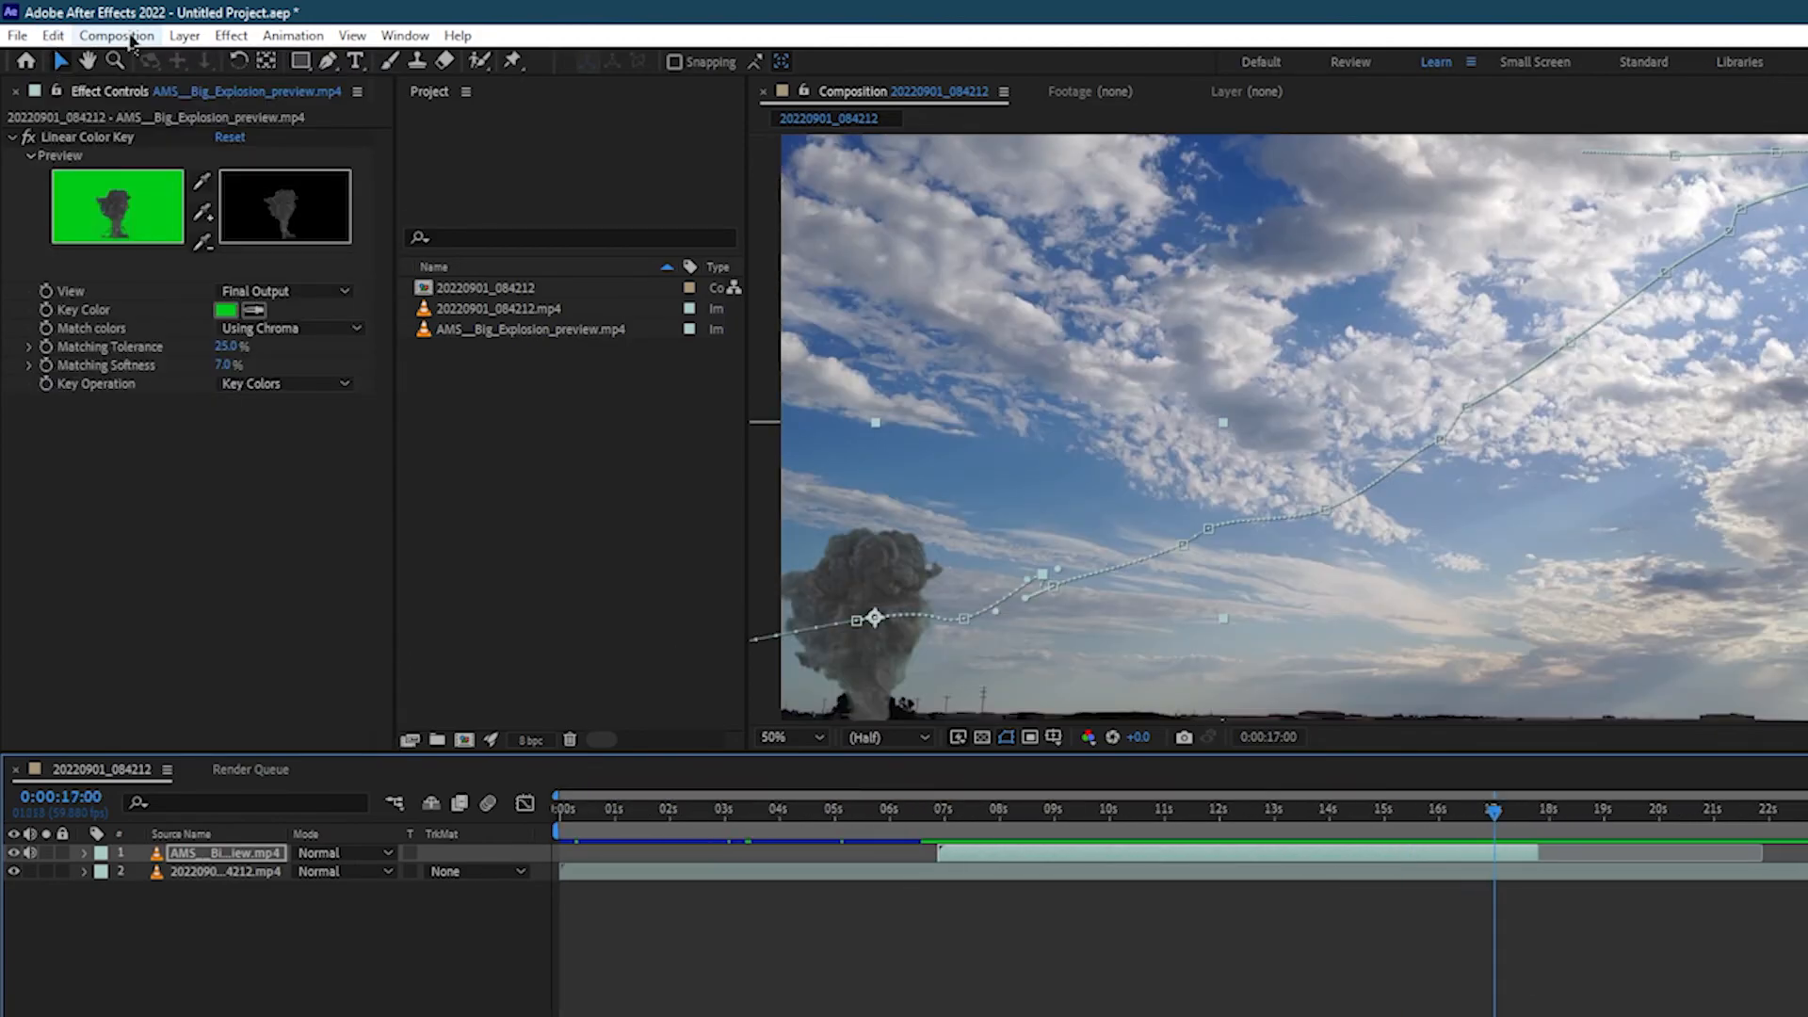
# Shorten the duration of the 20220901_084212 composition in its settings and play it from the beginning.
pyautogui.click(117, 36)
pyautogui.click(132, 77)
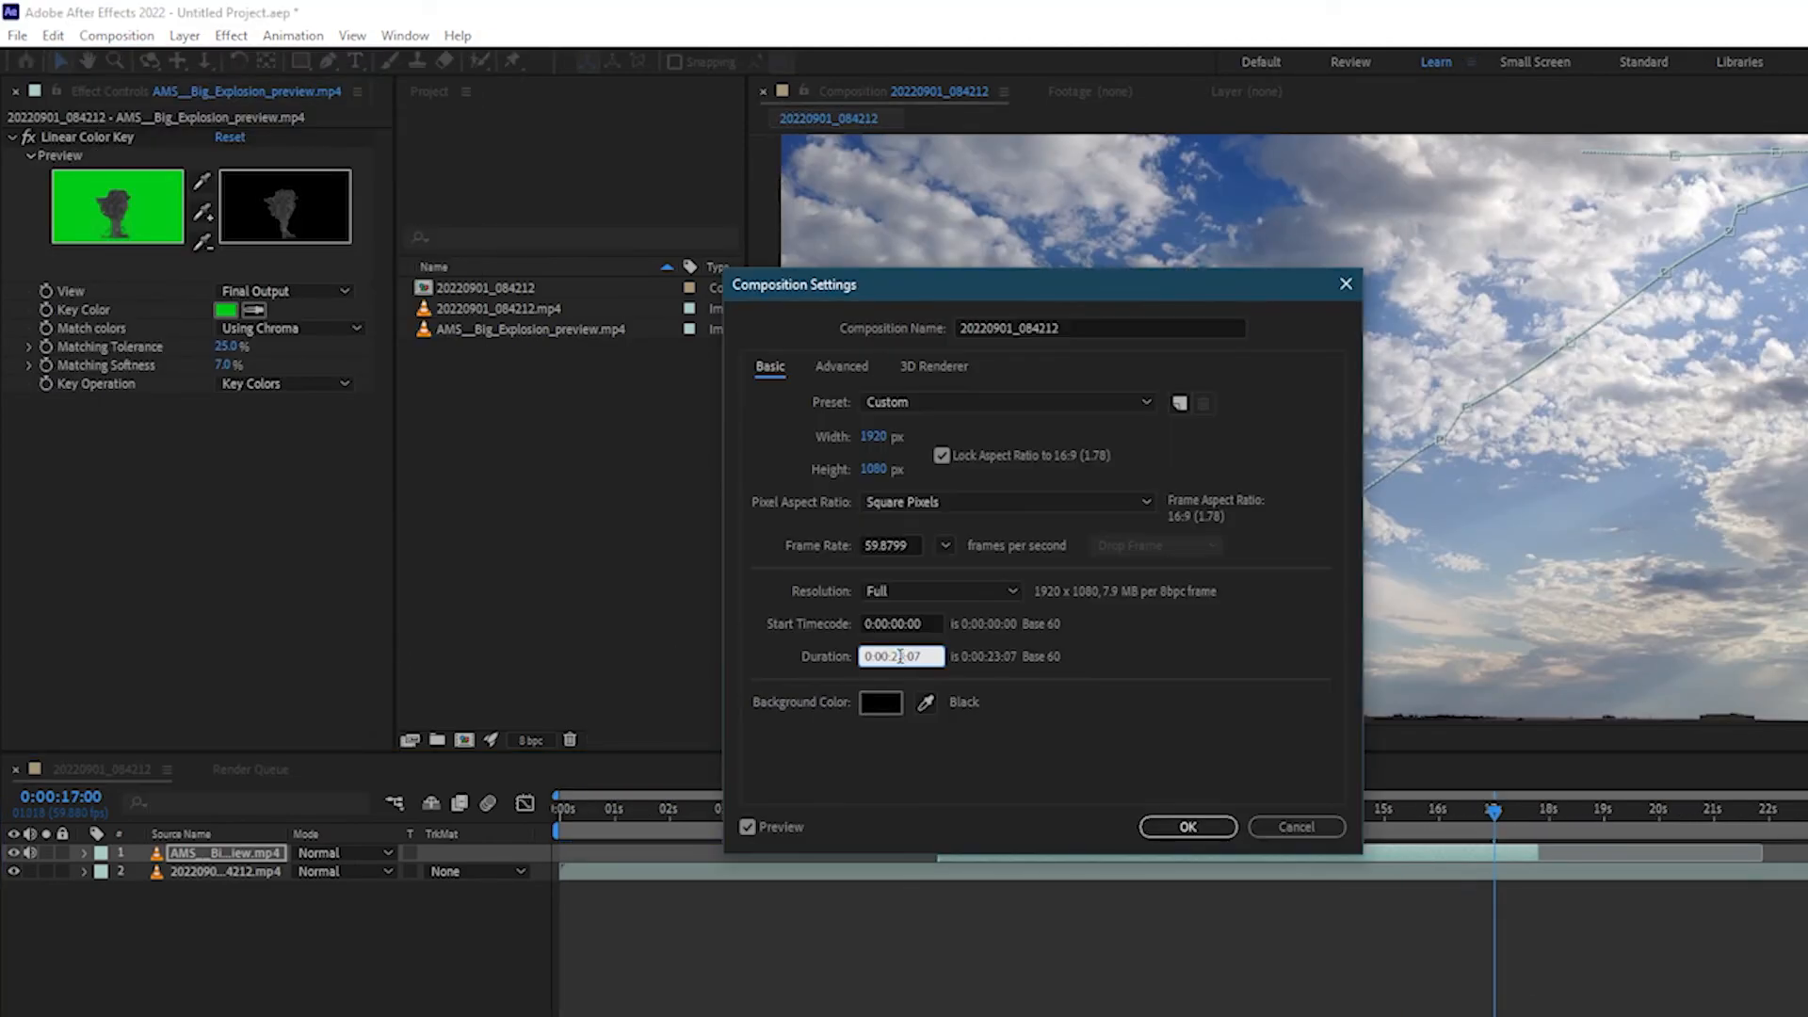
pyautogui.press('Return')
pyautogui.press('space')
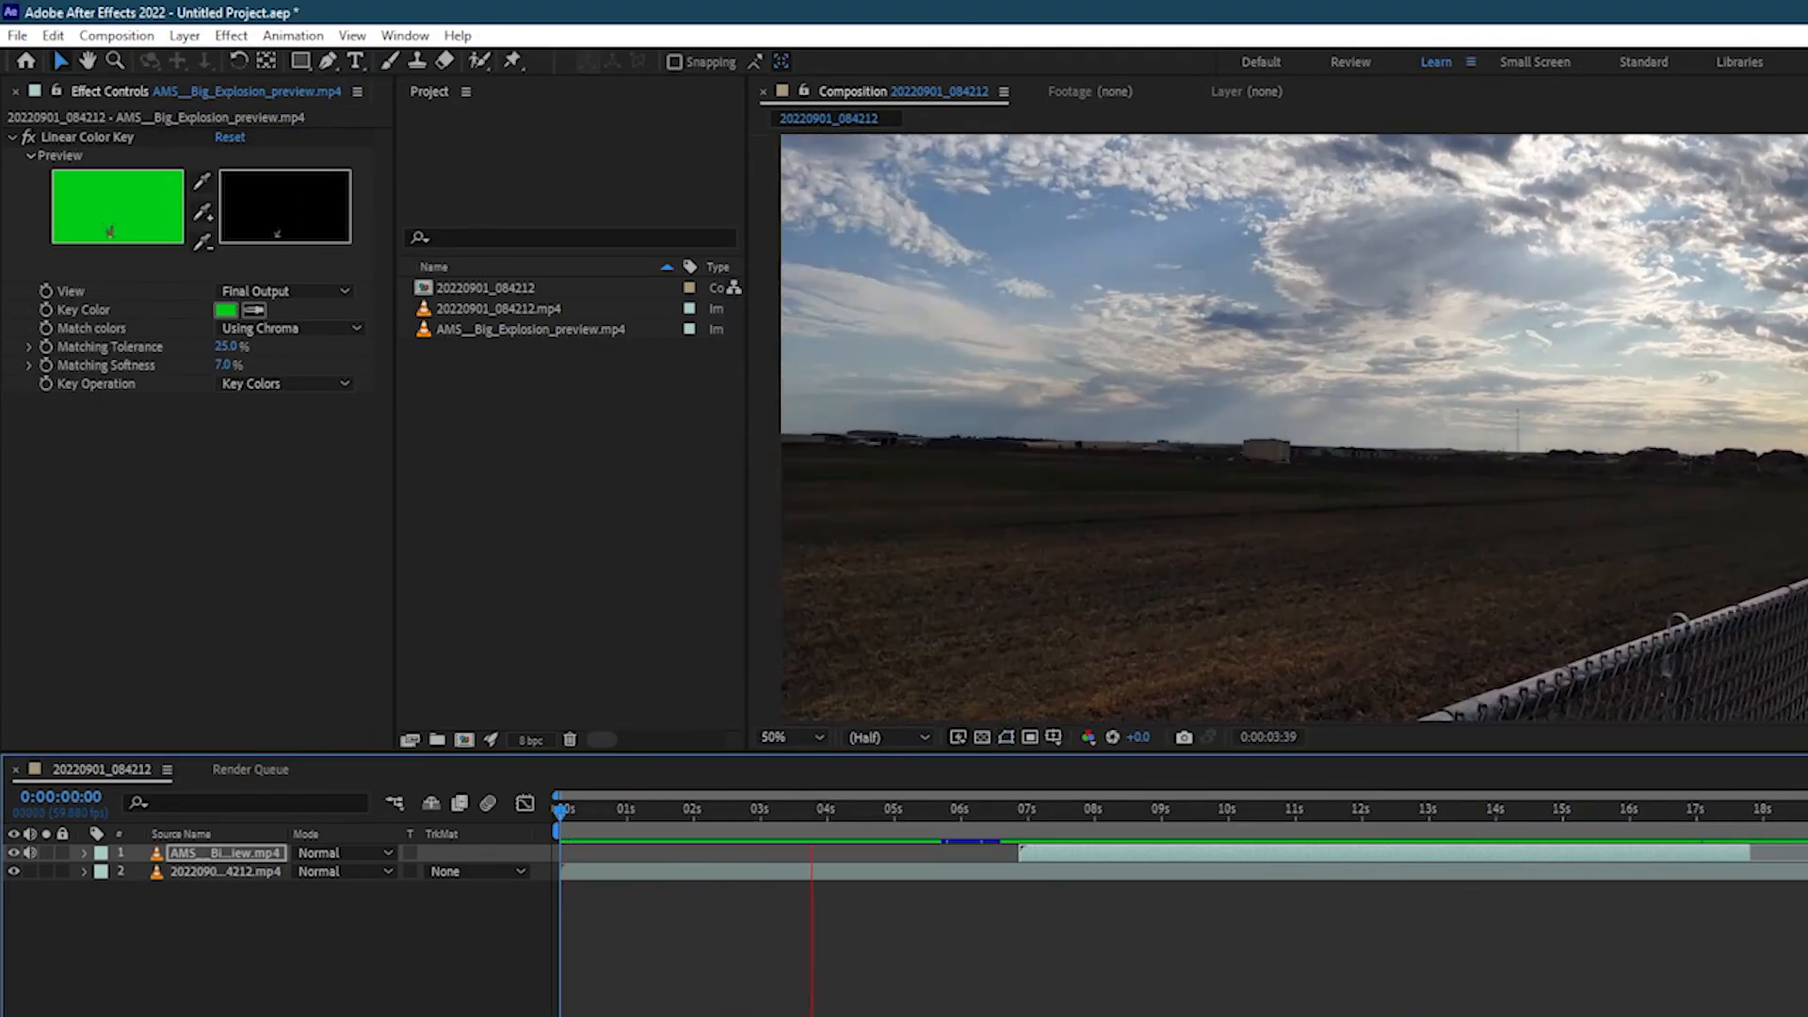